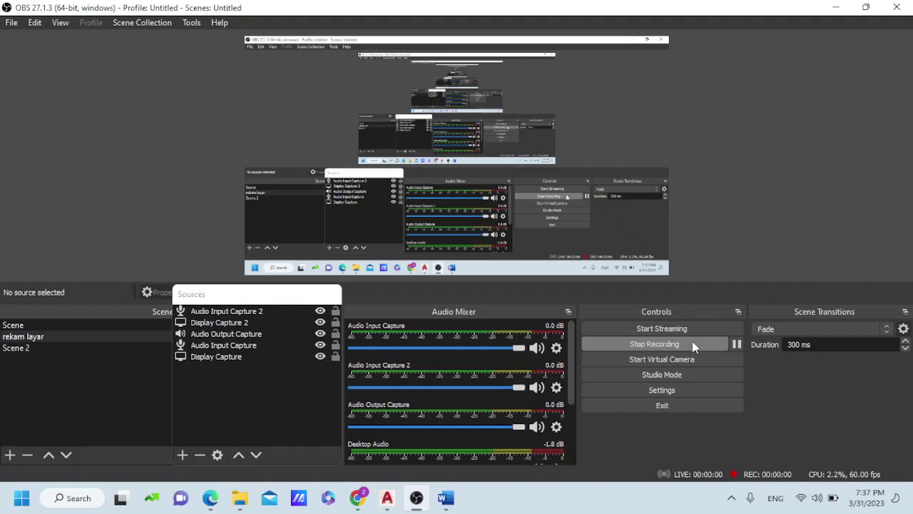
Start the OBS Studio screen recording
left_click(839, 7)
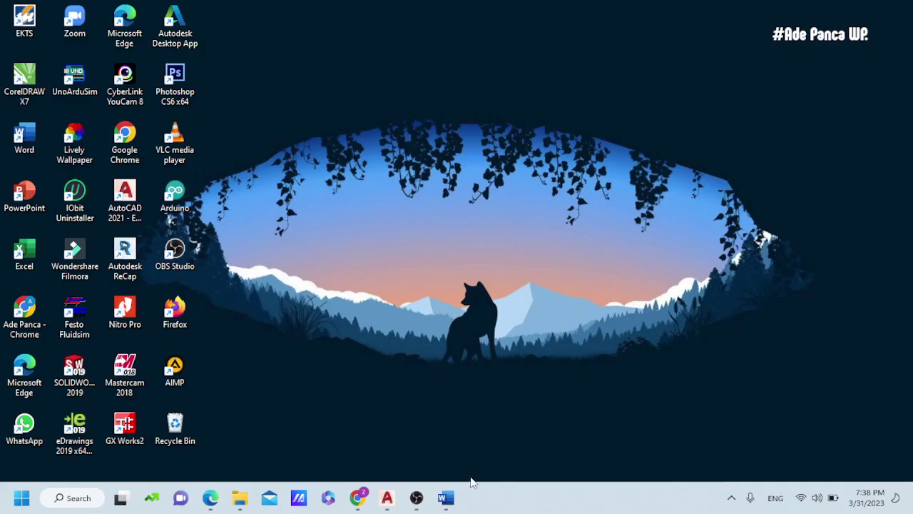
Review the Connector bracket figure in 'Tugas 5 gambar 3d dasar 1', then return to AutoCAD's empty Drawing2
left_click(449, 500)
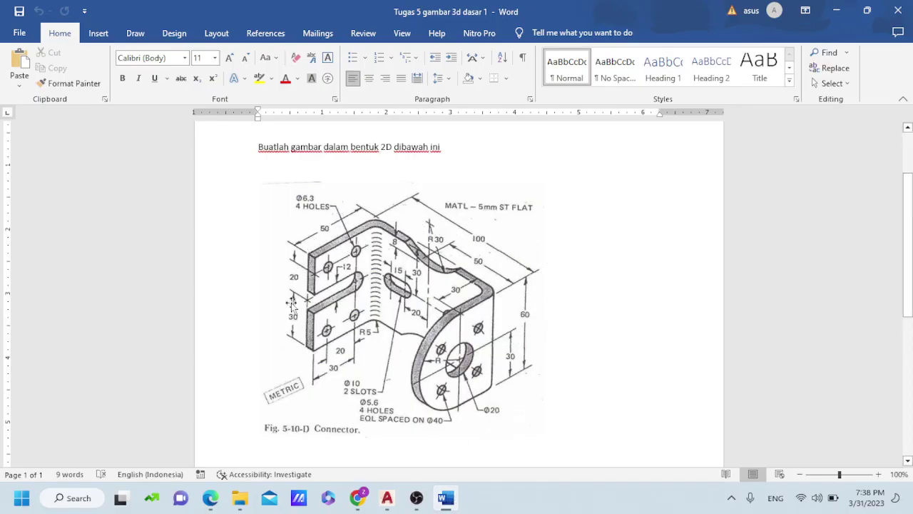
scroll(464, 244, "down", 1)
scroll(463, 246, "down", 2)
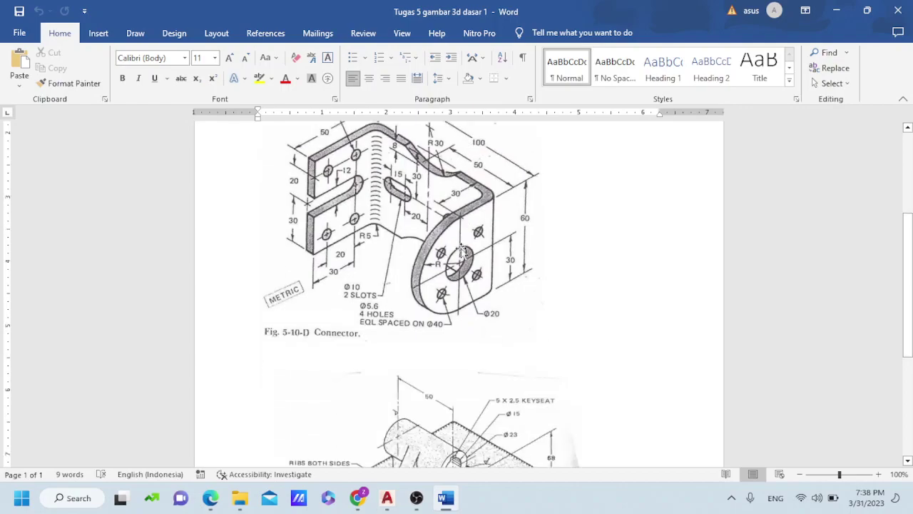
scroll(500, 249, "down", 2)
scroll(543, 235, "down", 3)
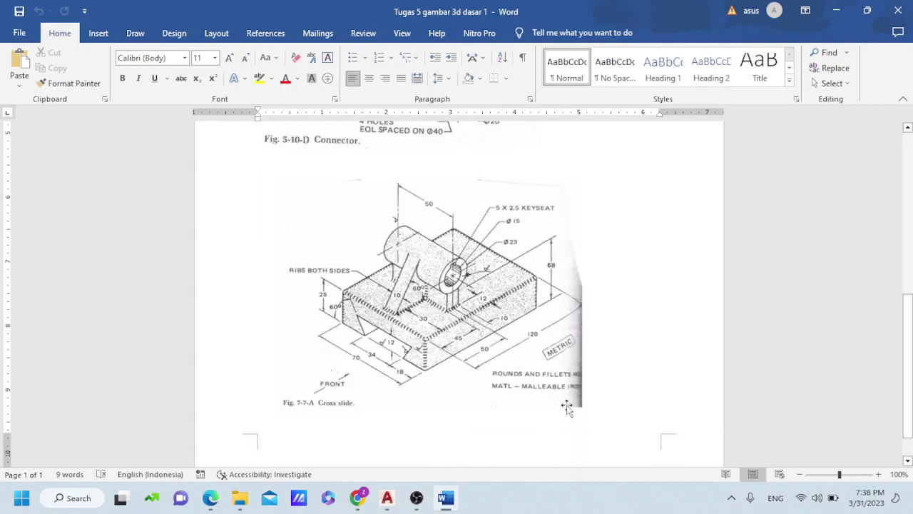
left_click(847, 8)
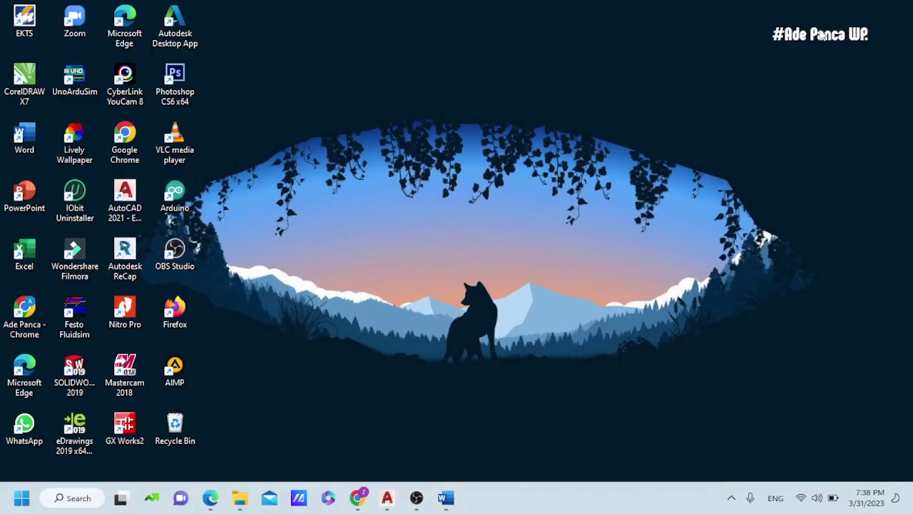
left_click(387, 497)
left_click(446, 497)
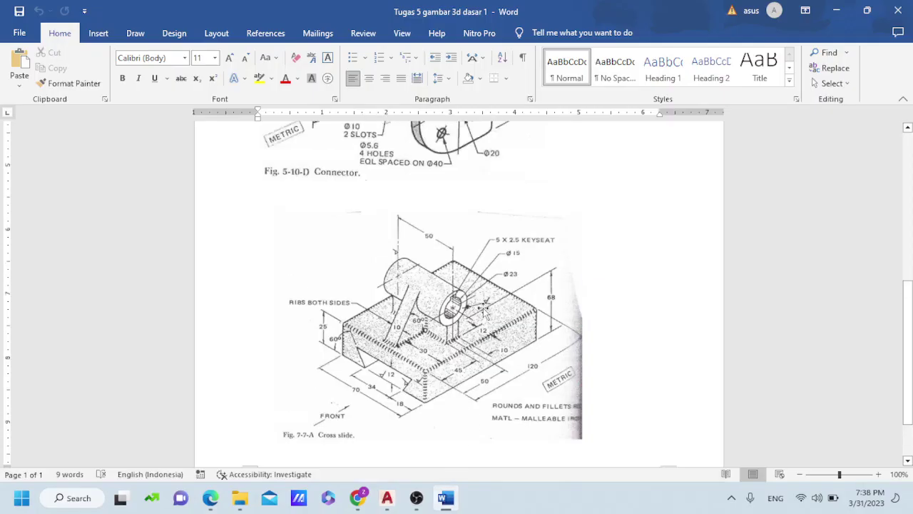
scroll(483, 308, "up", 5)
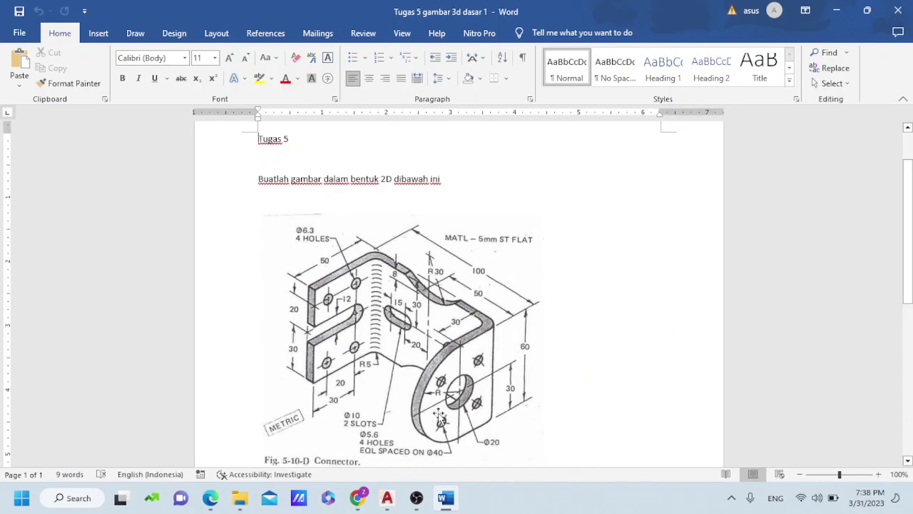
left_click(387, 497)
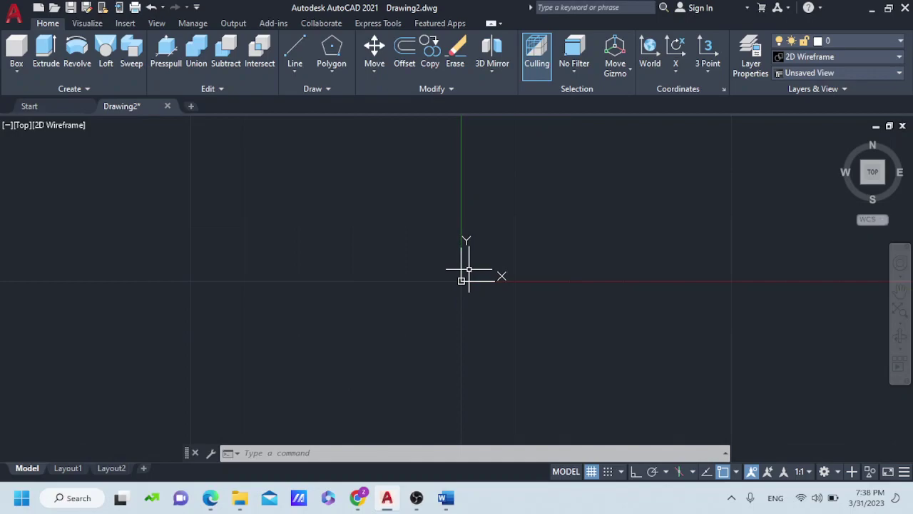
Pan the origin to the lower left and switch from 3D Basics to Drafting & Annotation
middle_click_drag(457, 284, 434, 296)
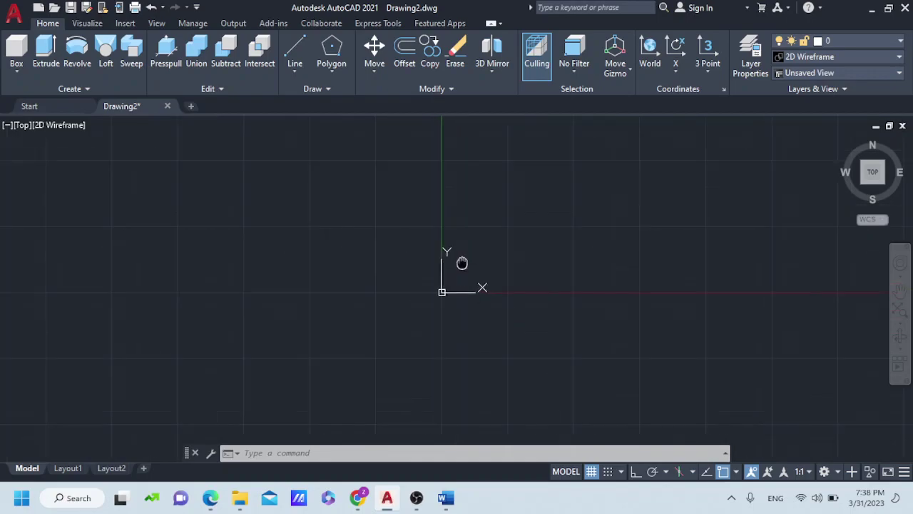
middle_click_drag(462, 262, 378, 326)
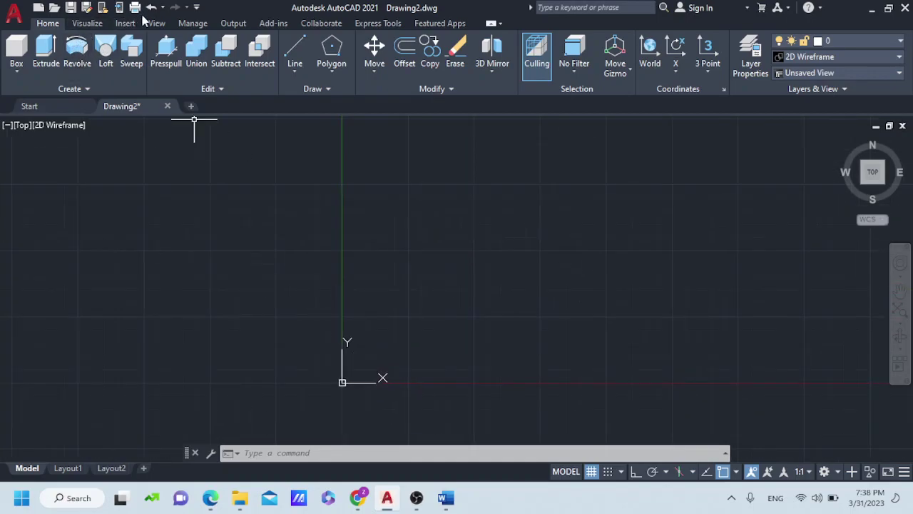
left_click(826, 472)
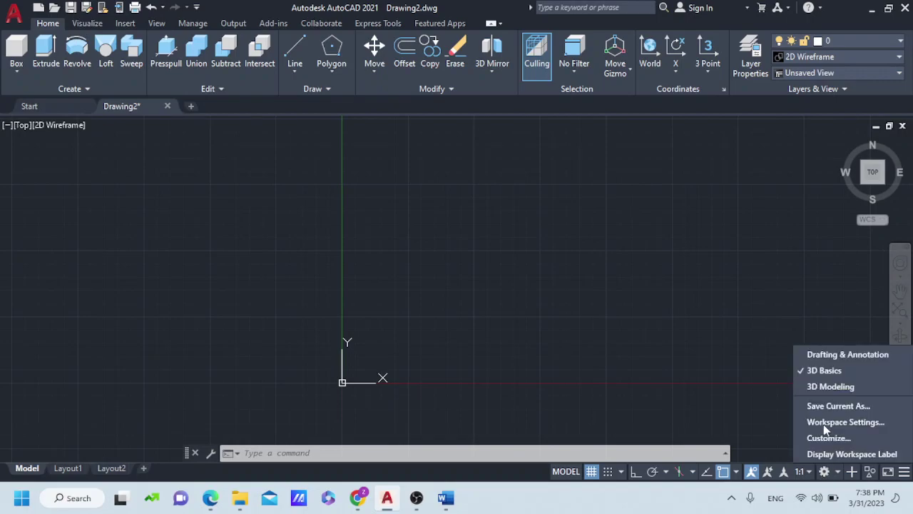
left_click(826, 351)
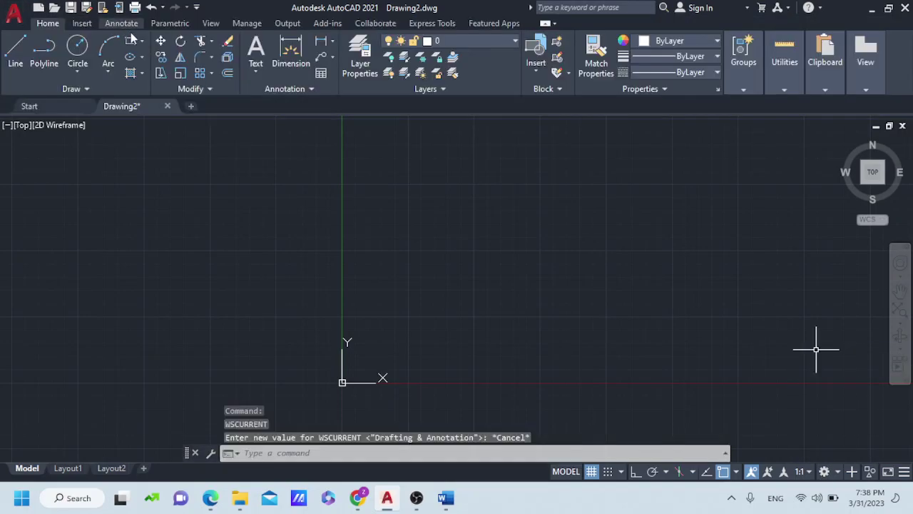
Start a line at origin 0,0 with Ortho on and draw 50 units up
left_click(16, 50)
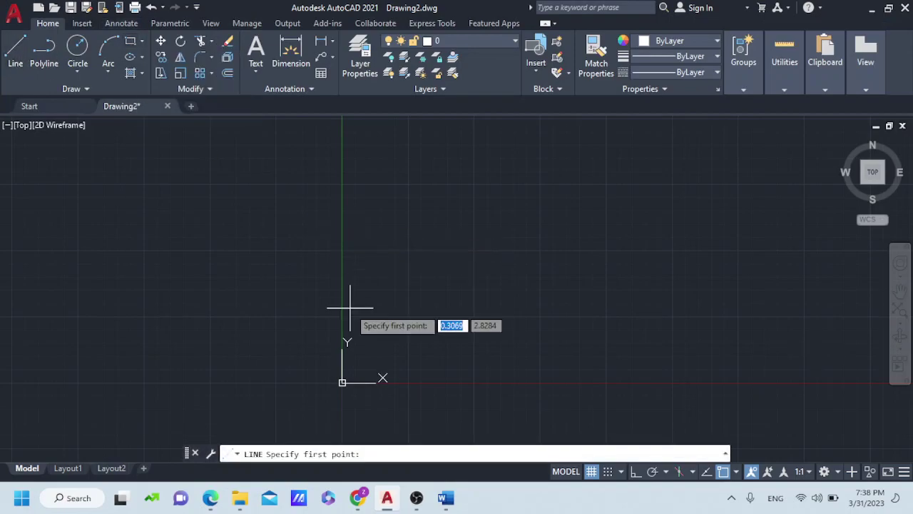
type("0")
key("Tab")
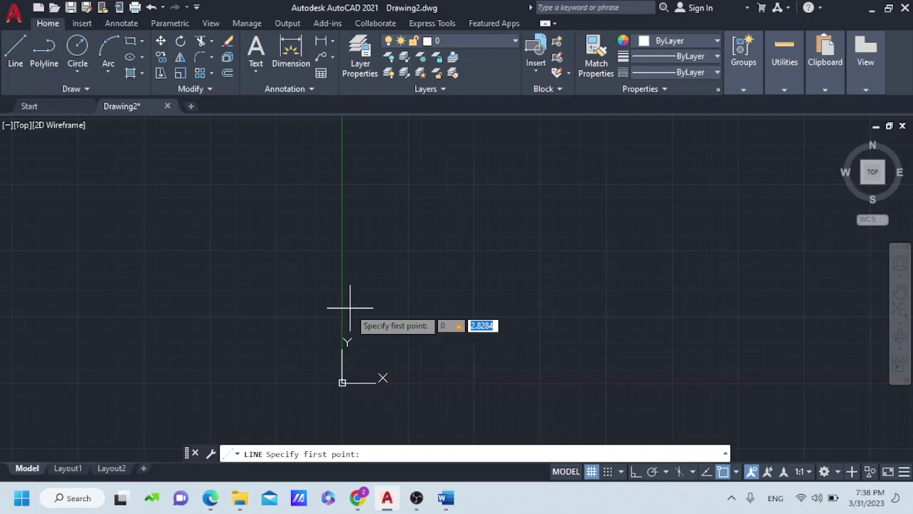
type("0")
key("Return")
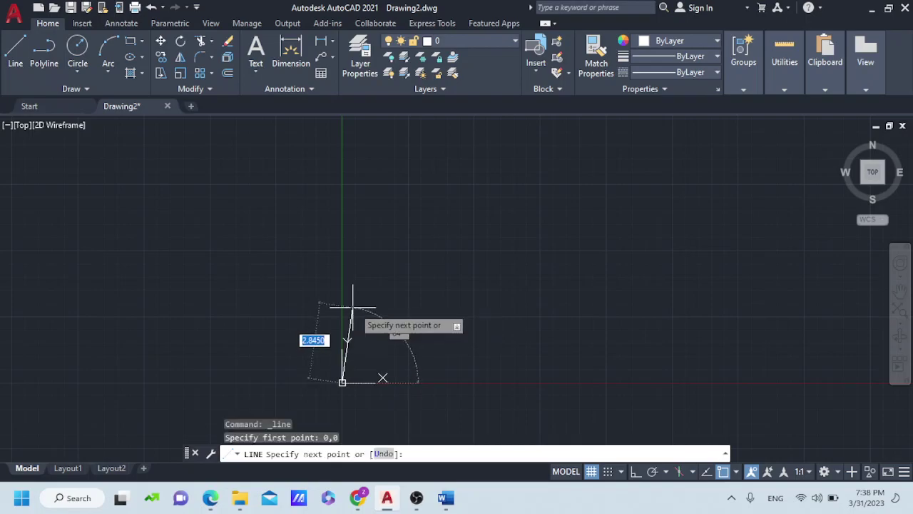
left_click(634, 471)
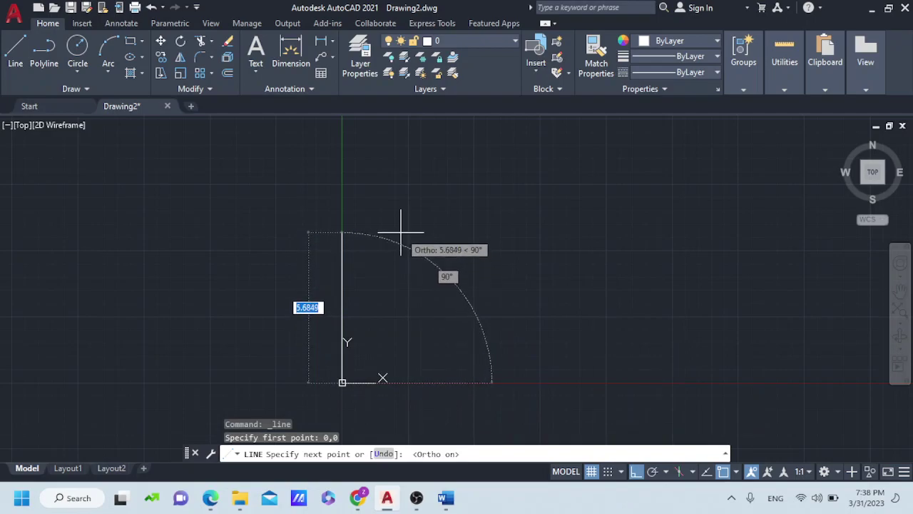
type("50")
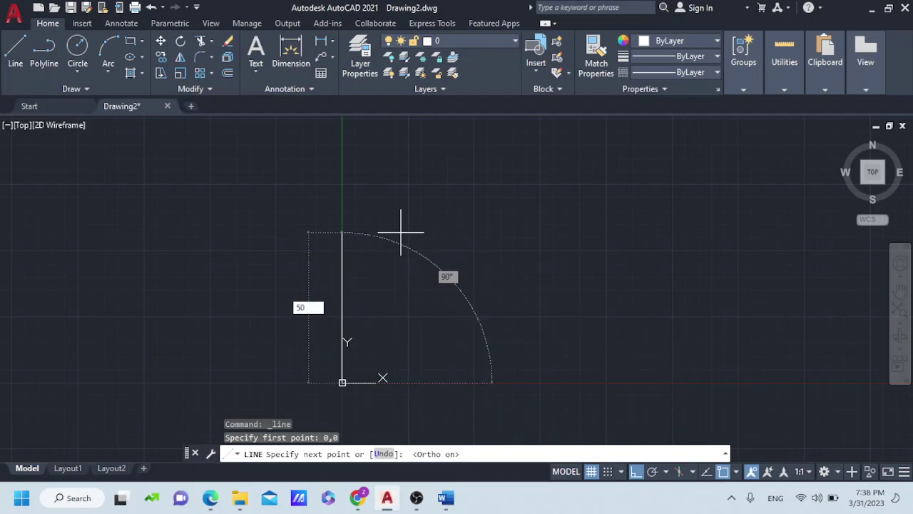
key("Return")
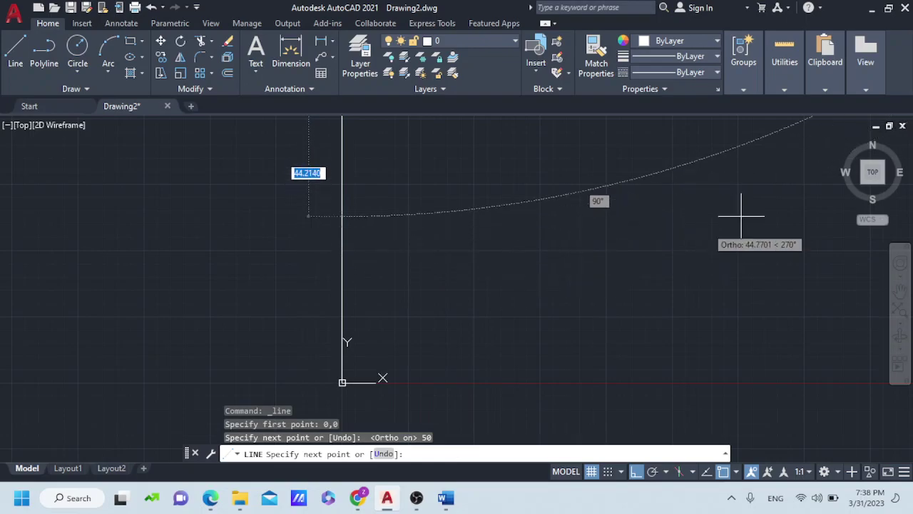
Continue the outline with a 100-unit top segment and a 60-unit drop
left_click(874, 175)
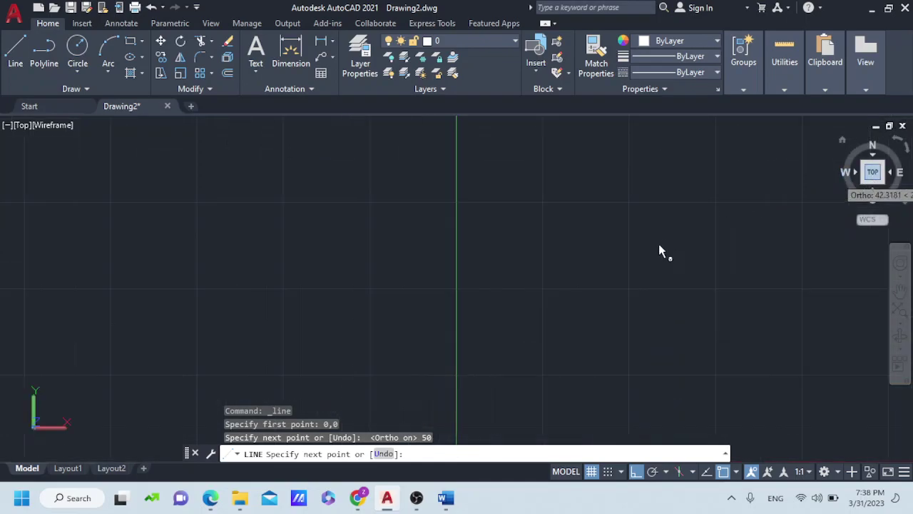
scroll(669, 291, "down", 2)
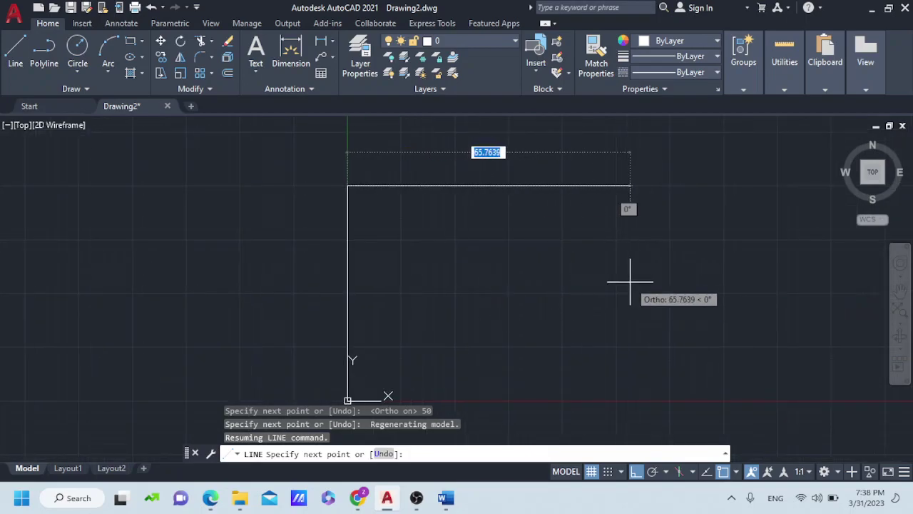
type("100")
key("Return")
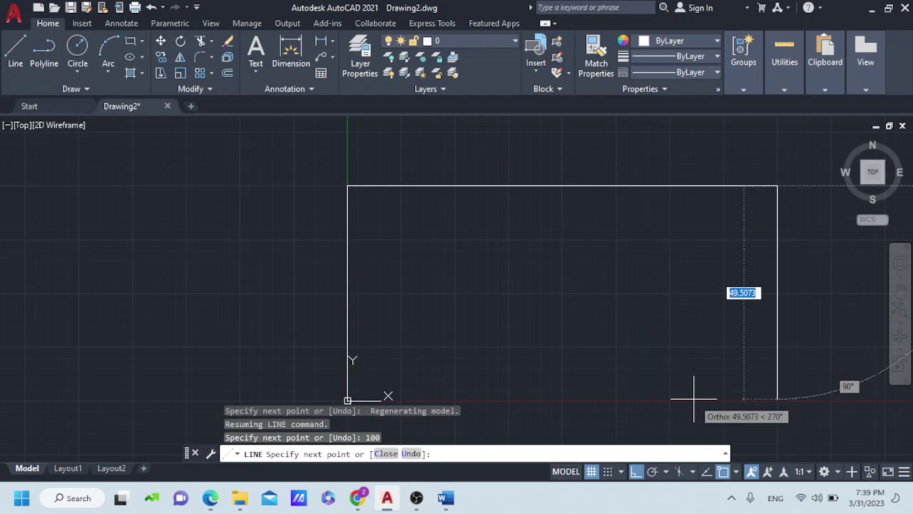
type("60")
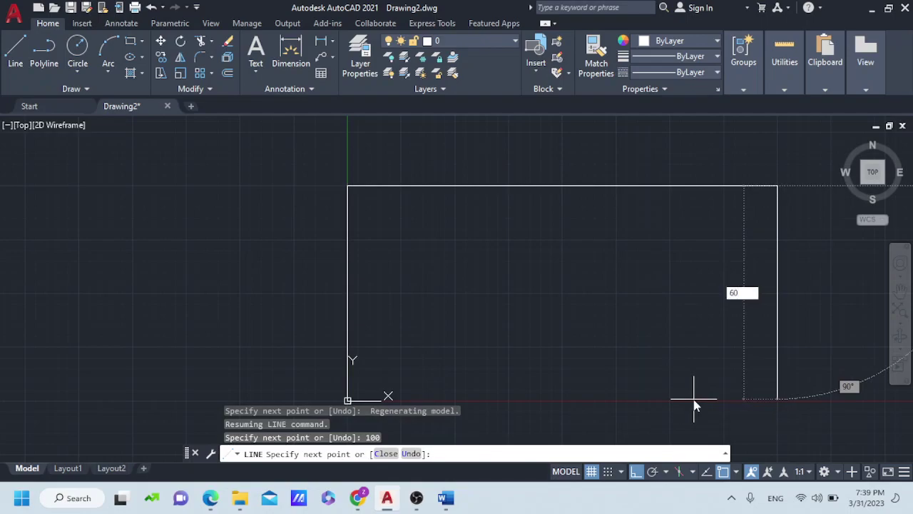
key("Return")
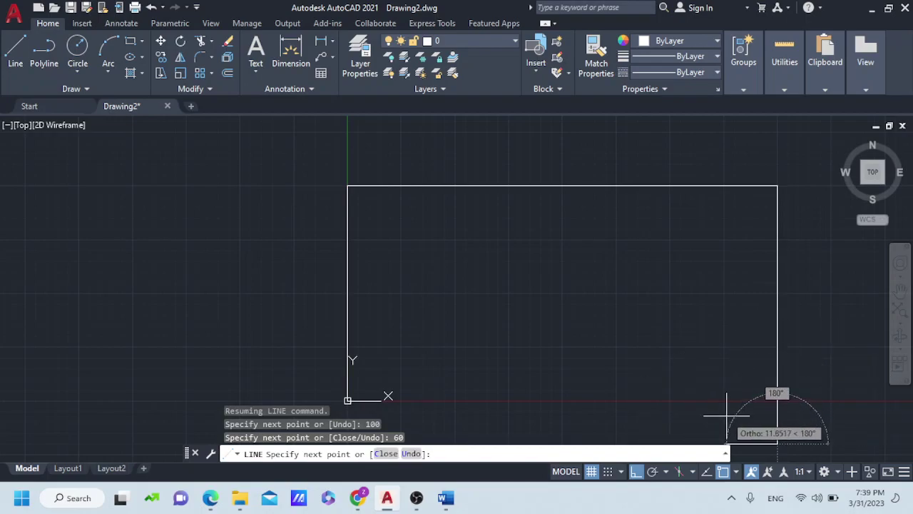
key("Escape")
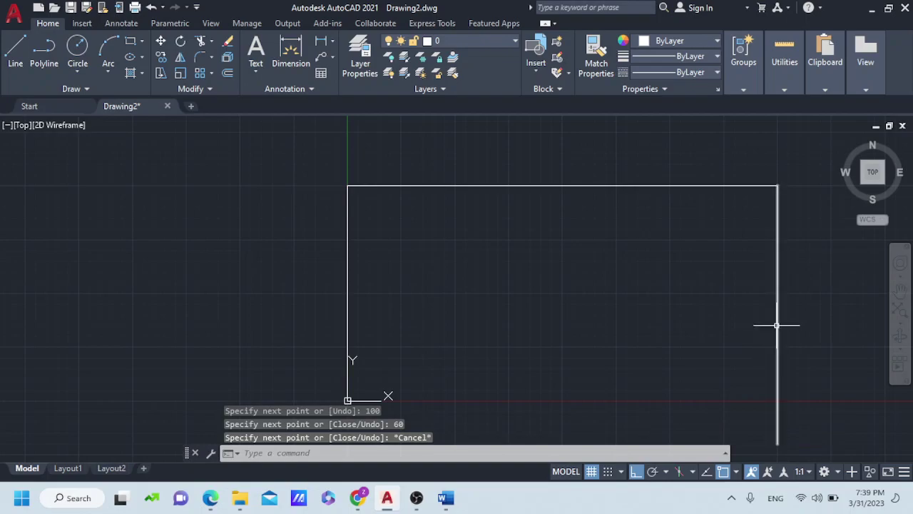
left_click(777, 322)
Copy the right vertical line 5 units left as the inner right wall
right_click(778, 322)
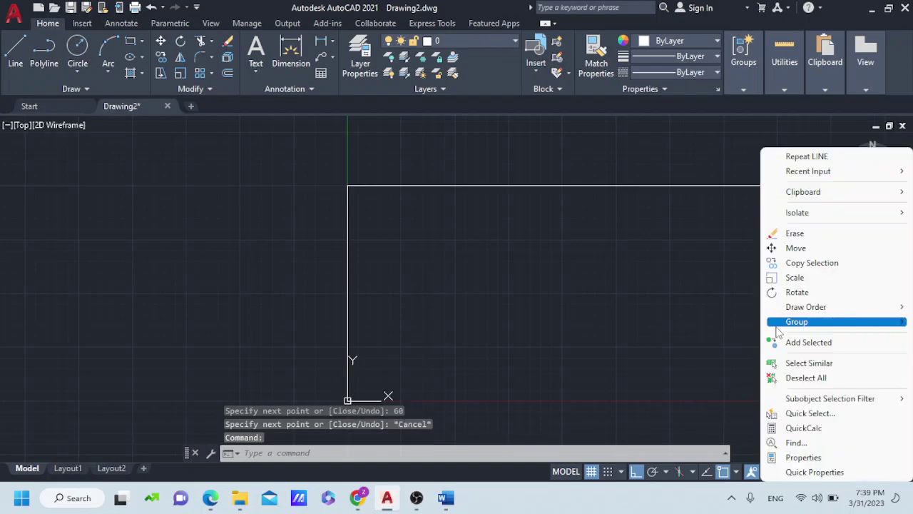
left_click(781, 262)
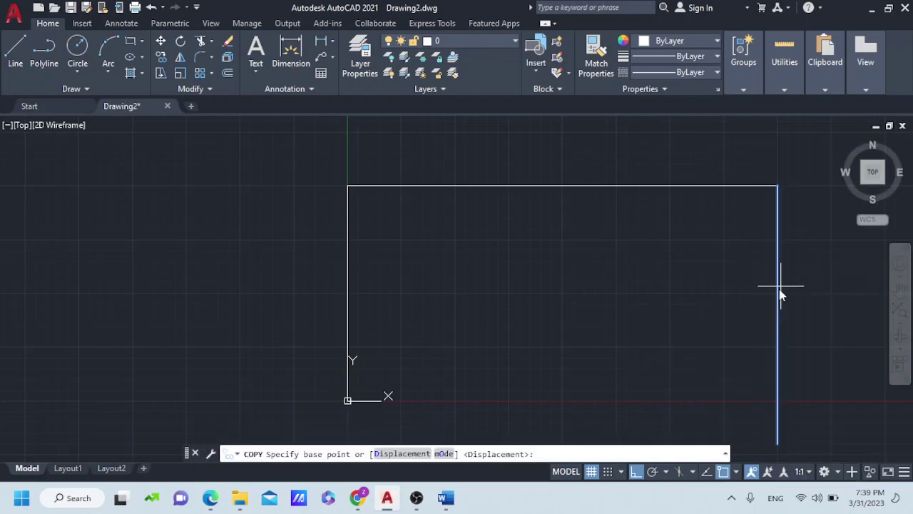
left_click(777, 186)
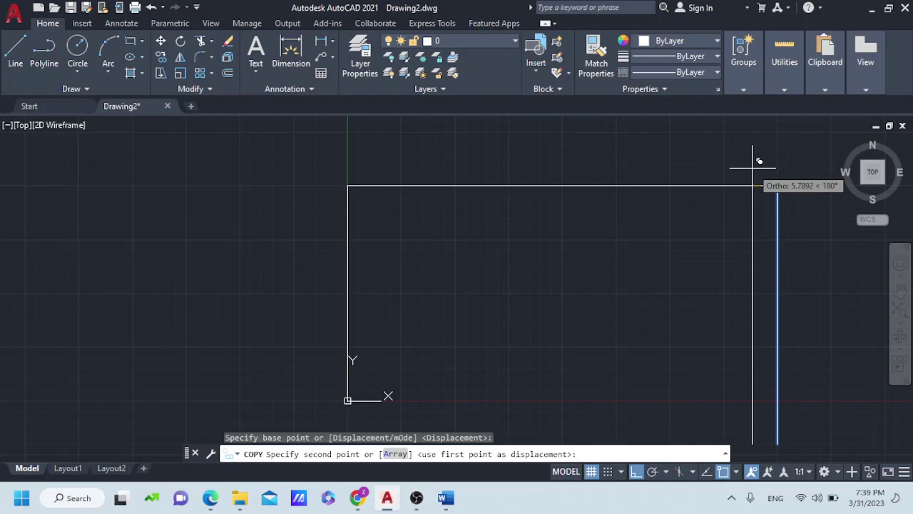
type("5")
key("Return")
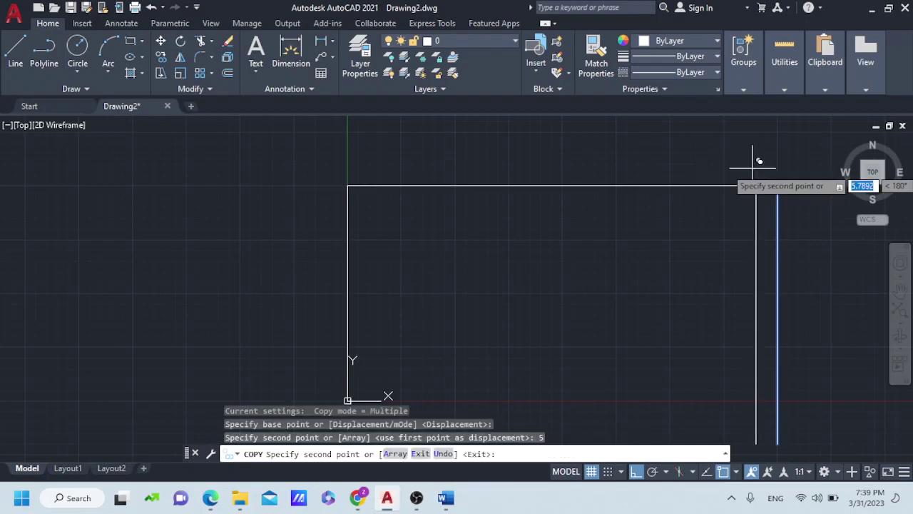
key("Escape")
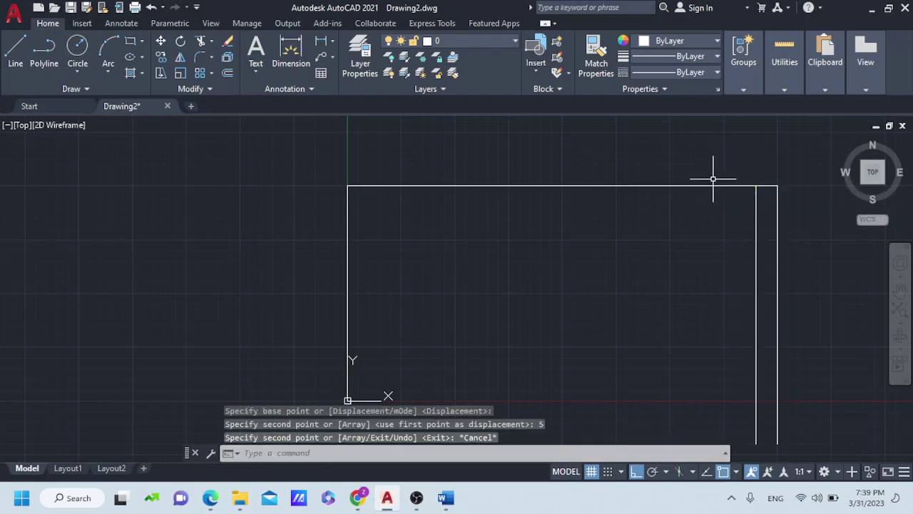
Copy the left vertical line 5 units right as the inner left wall
left_click(347, 198)
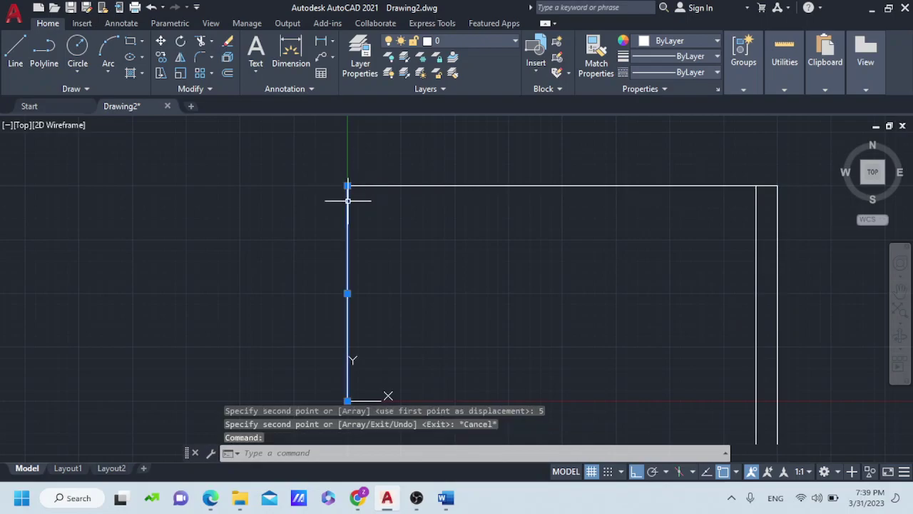
right_click(348, 198)
left_click(392, 262)
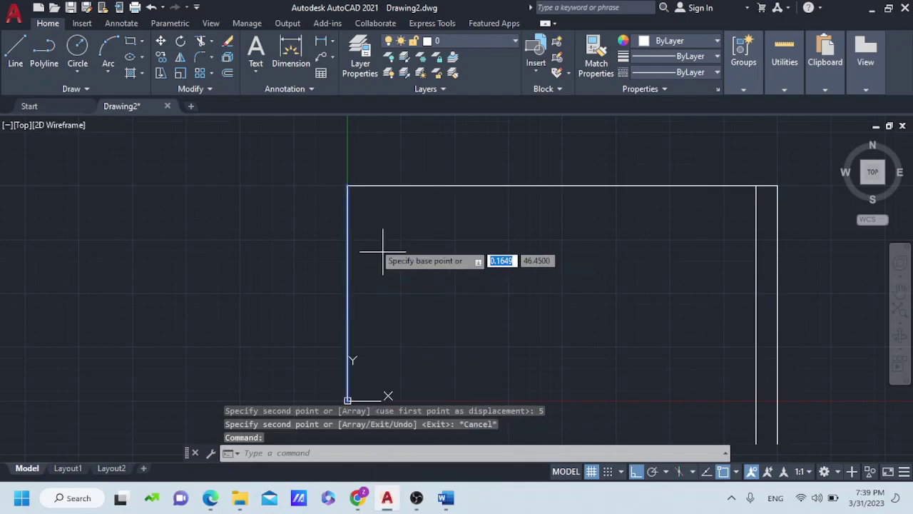
left_click(348, 186)
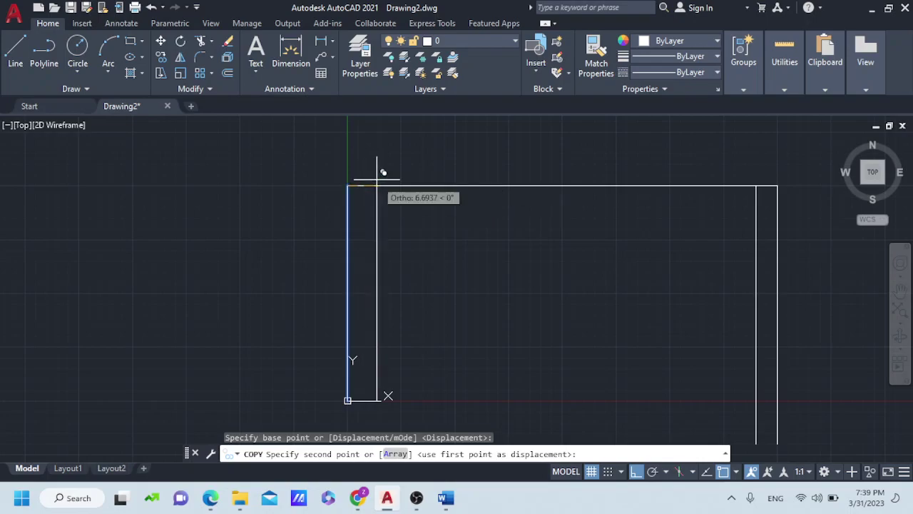
type("5")
key("Return")
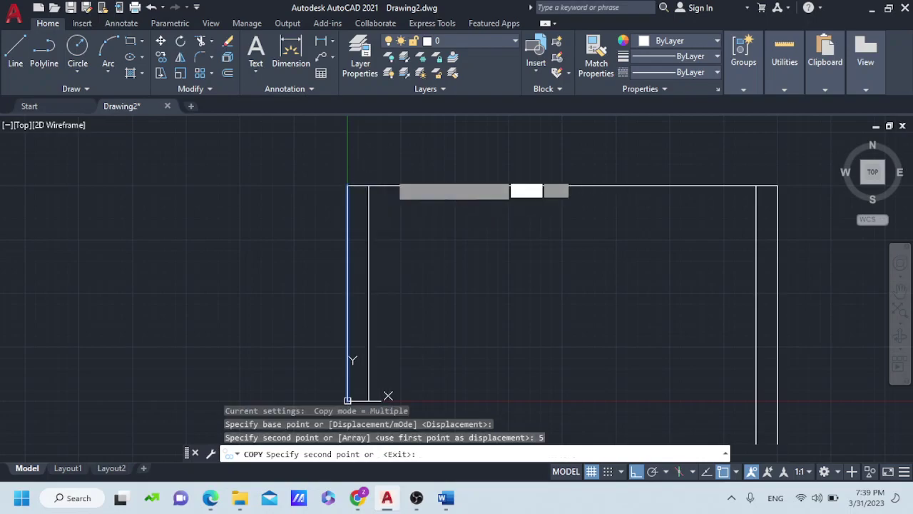
key("Escape")
Copy the top line 5 units down as the inner top edge
left_click(422, 185)
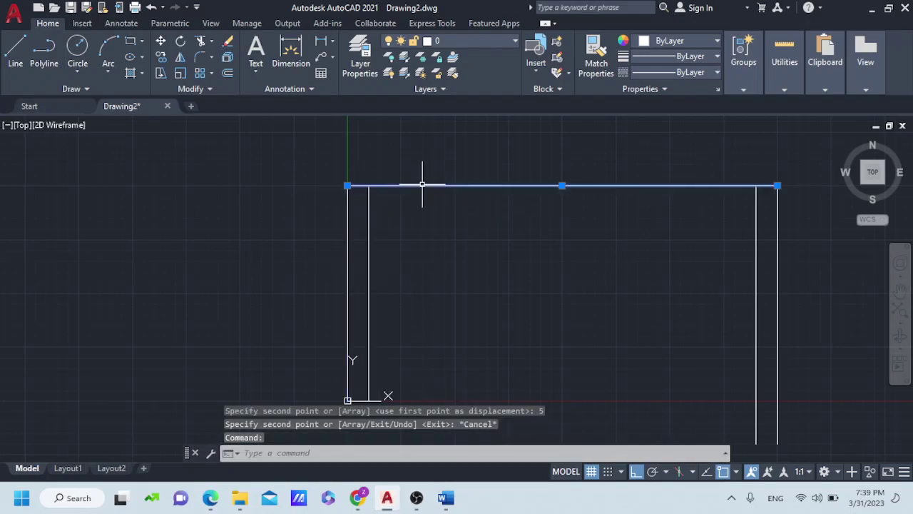
right_click(422, 185)
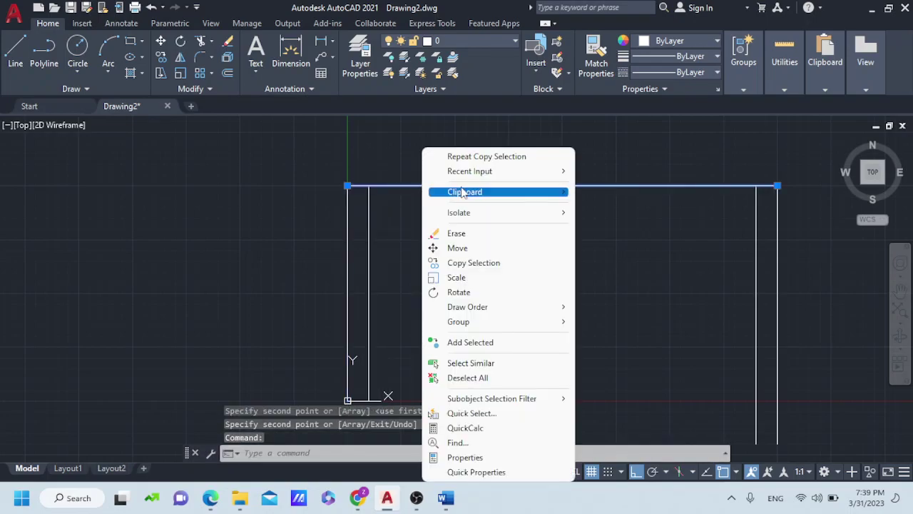
left_click(473, 263)
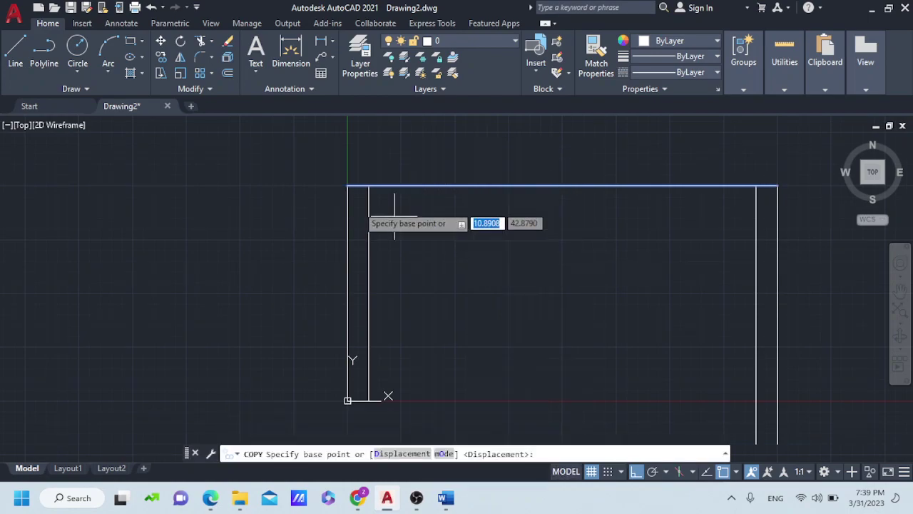
left_click(346, 186)
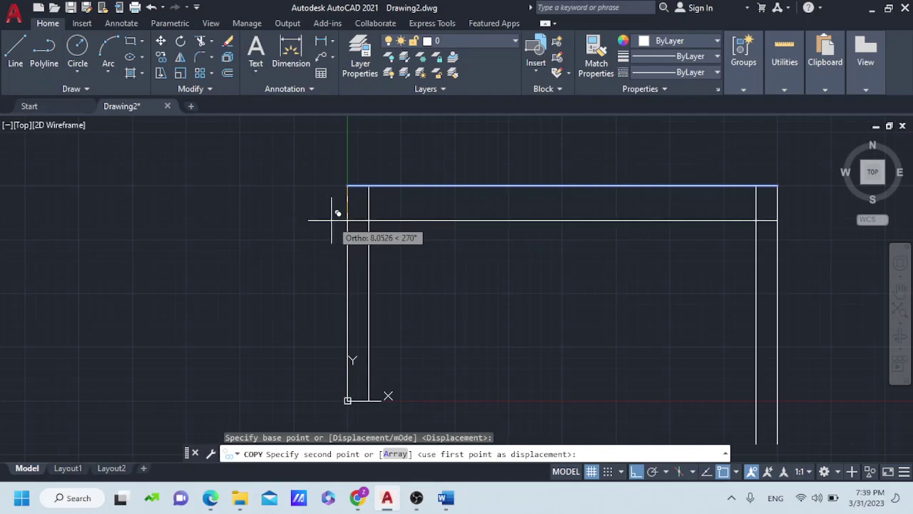
type("5")
key("Return")
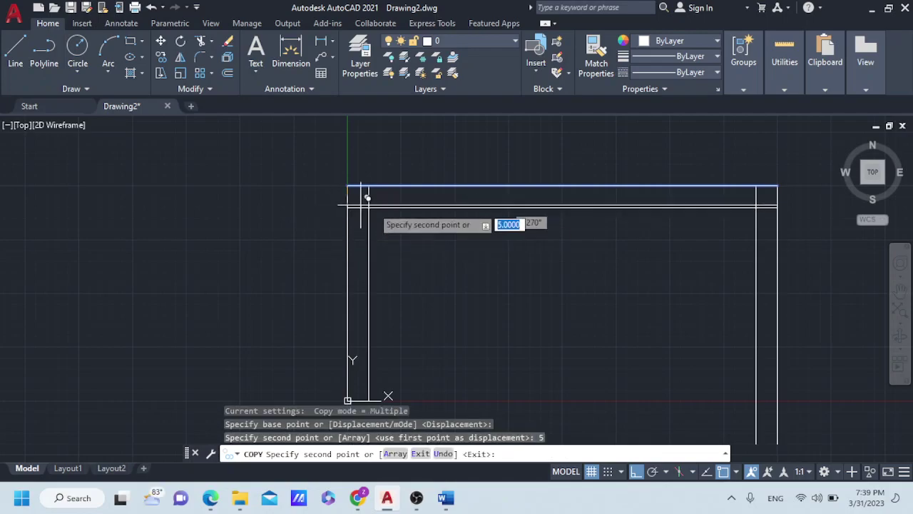
key("Escape")
Draw short lines closing the bottom ends of the left and right legs
middle_click_drag(438, 278, 423, 210)
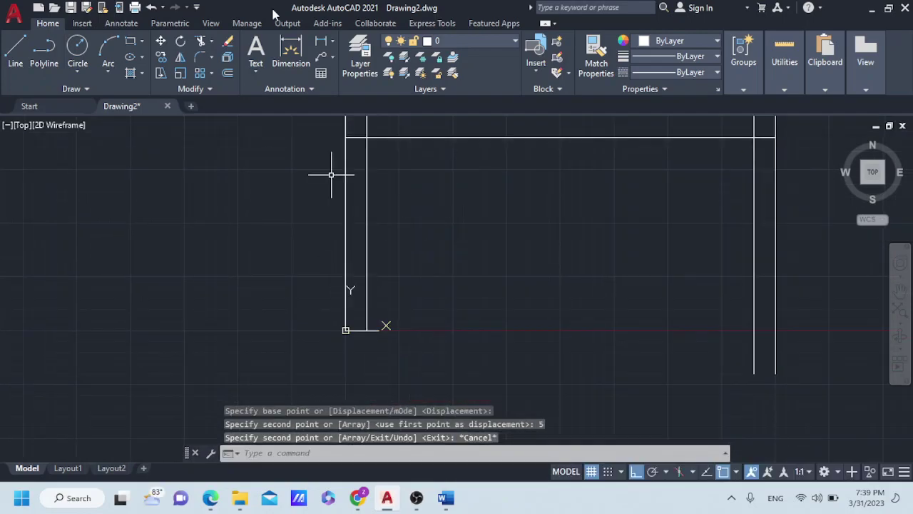
type("l")
key("Return")
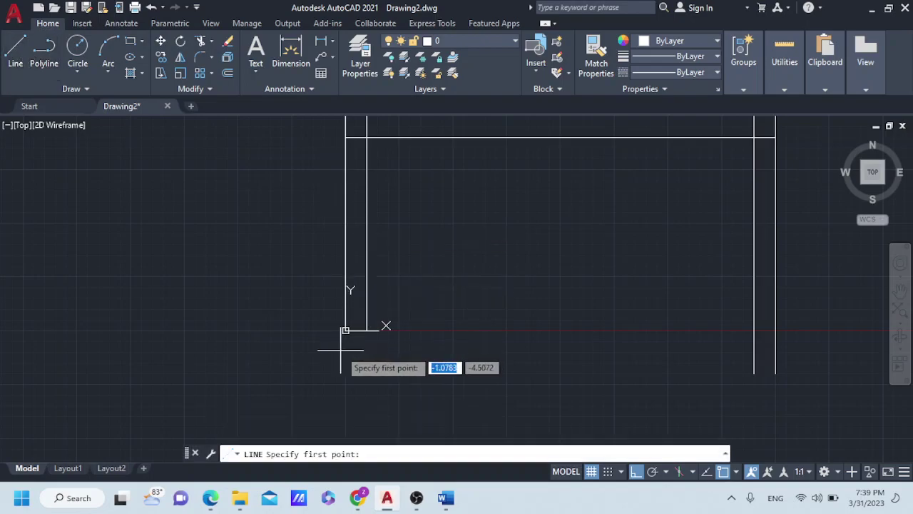
left_click(345, 330)
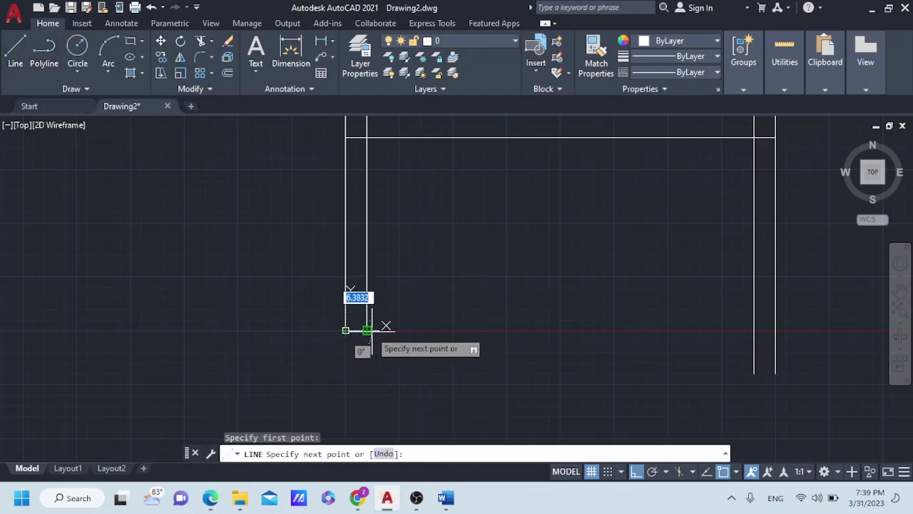
left_click(366, 330)
key("Escape")
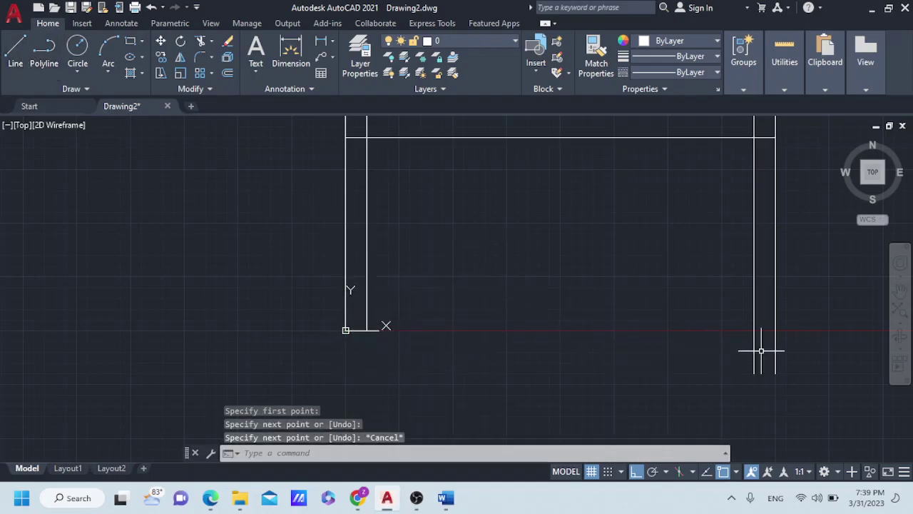
left_click(15, 46)
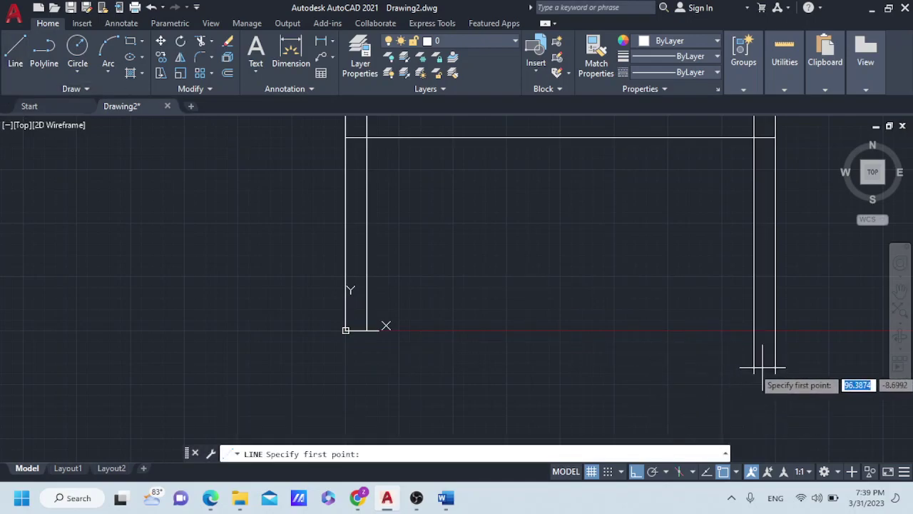
left_click(754, 373)
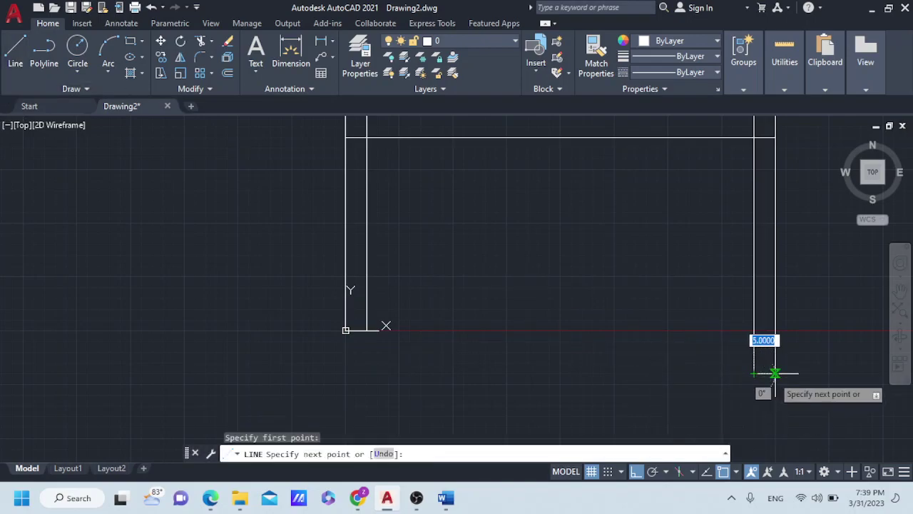
left_click(775, 373)
key("Escape")
mouse_move(598, 332)
middle_mouse_down()
mouse_move(505, 399)
mouse_move(523, 393)
middle_mouse_up()
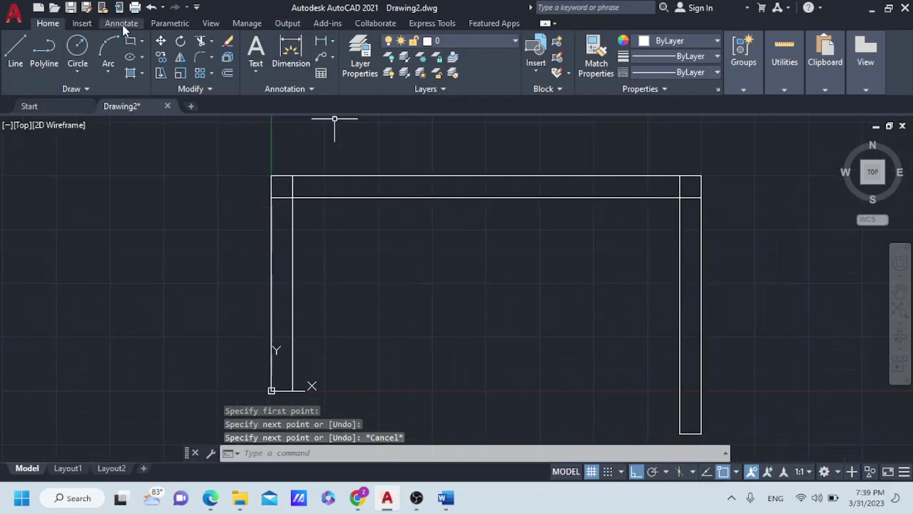
Trim the overshooting line ends at the top-left and top-right corners
left_click(200, 41)
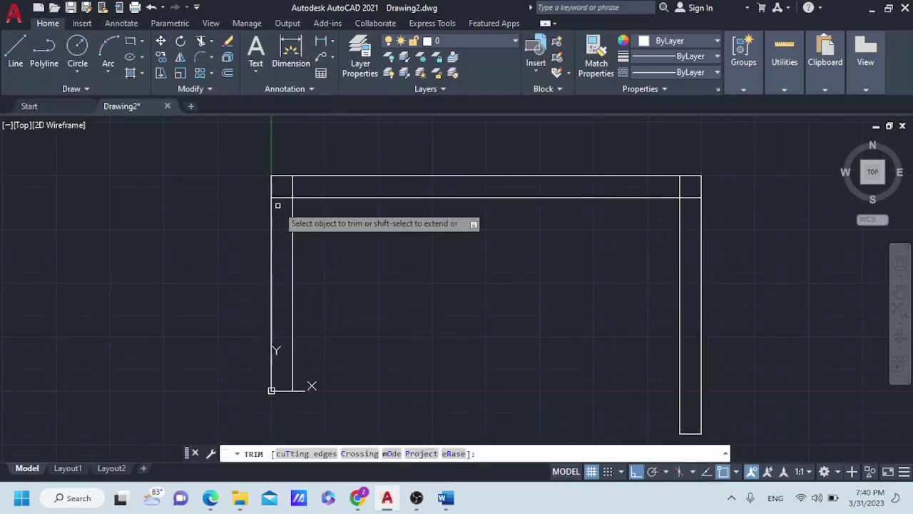
left_click(285, 194)
left_click_drag(280, 203, 275, 227)
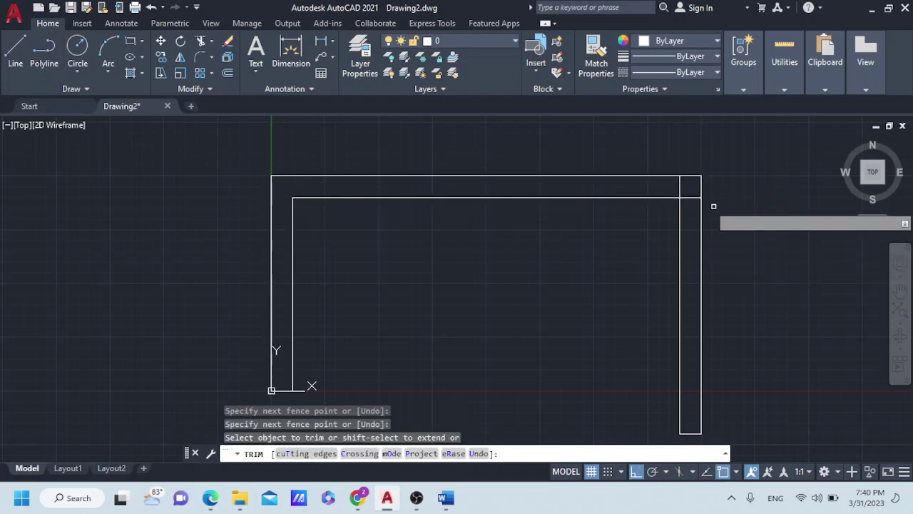
mouse_move(688, 211)
left_mouse_down()
mouse_move(684, 181)
mouse_move(673, 184)
left_mouse_up()
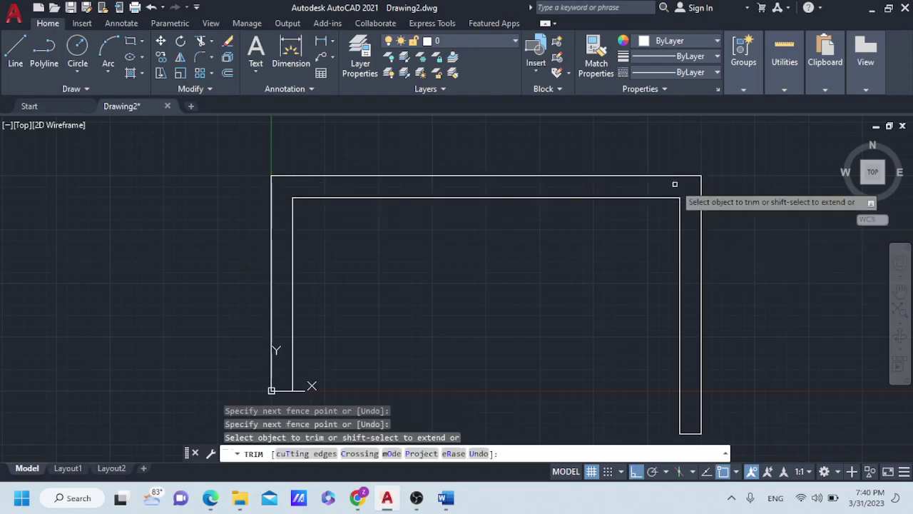
key("Escape")
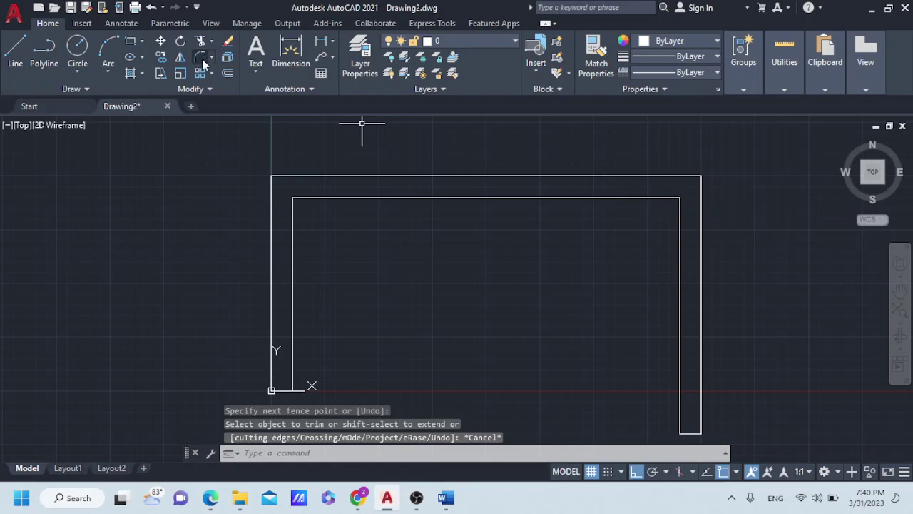
left_click(202, 60)
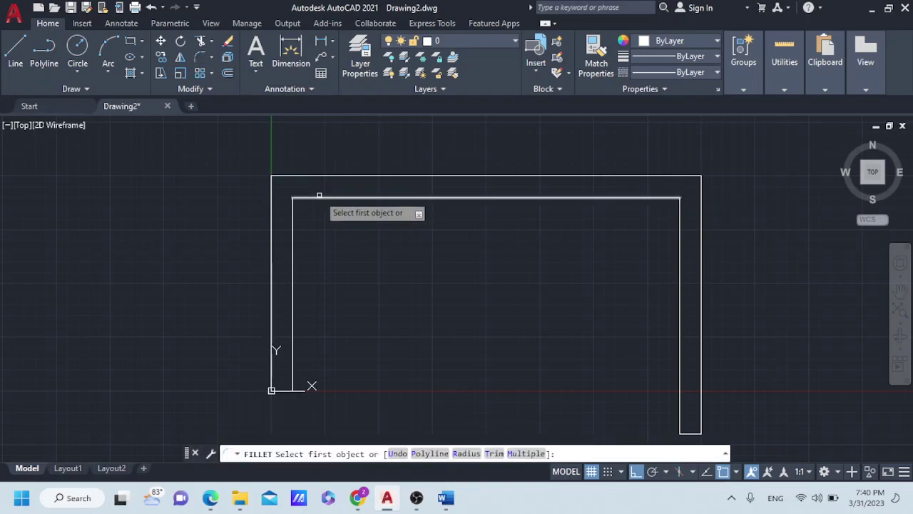
type("r")
Fillet the outer top-left corner with radius 5
key("Return")
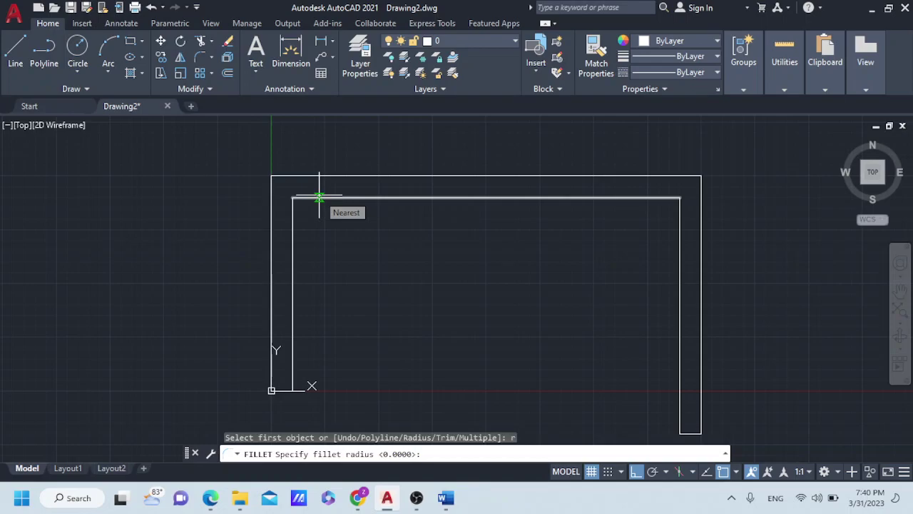
type("5")
key("Return")
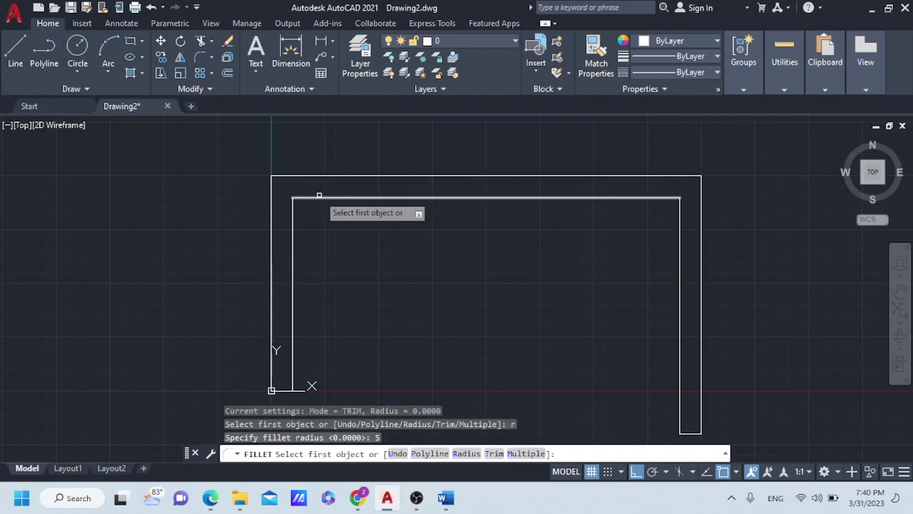
left_click(273, 189)
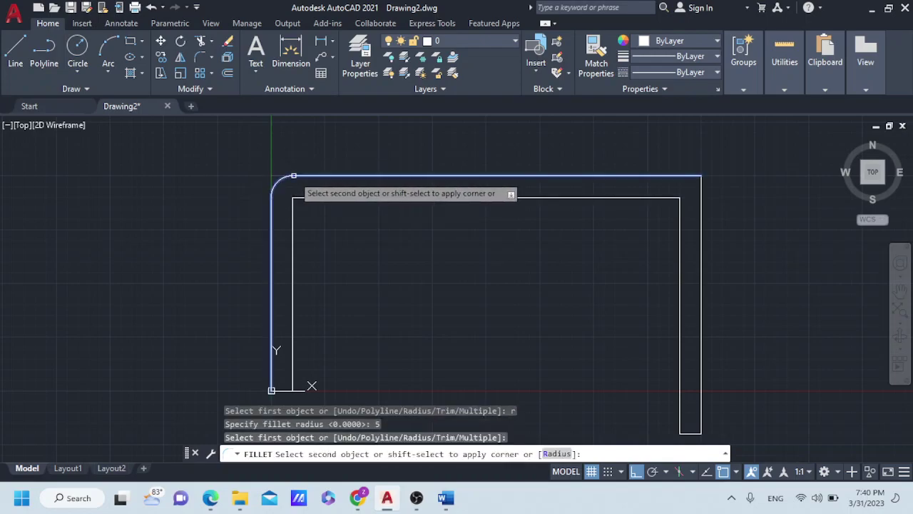
left_click(288, 173)
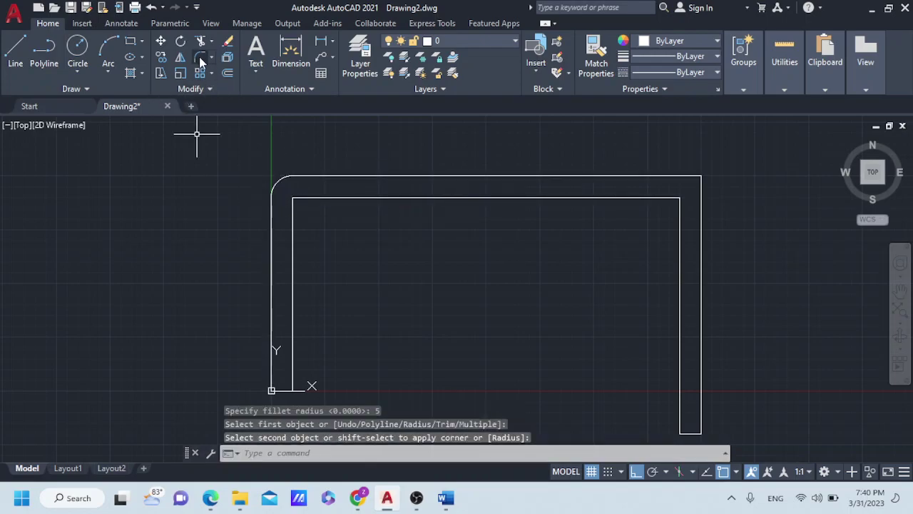
Fillet the inner top-left corner with radius 5
key("Return")
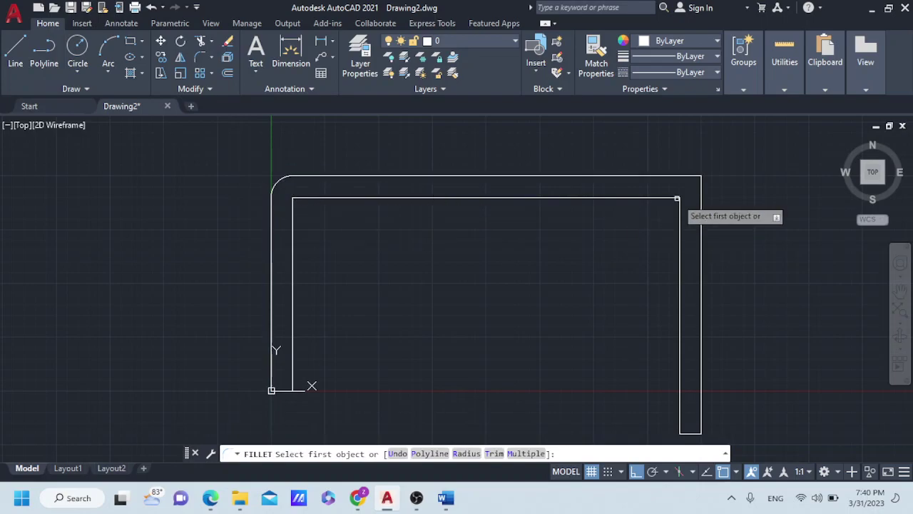
type("r")
key("Return")
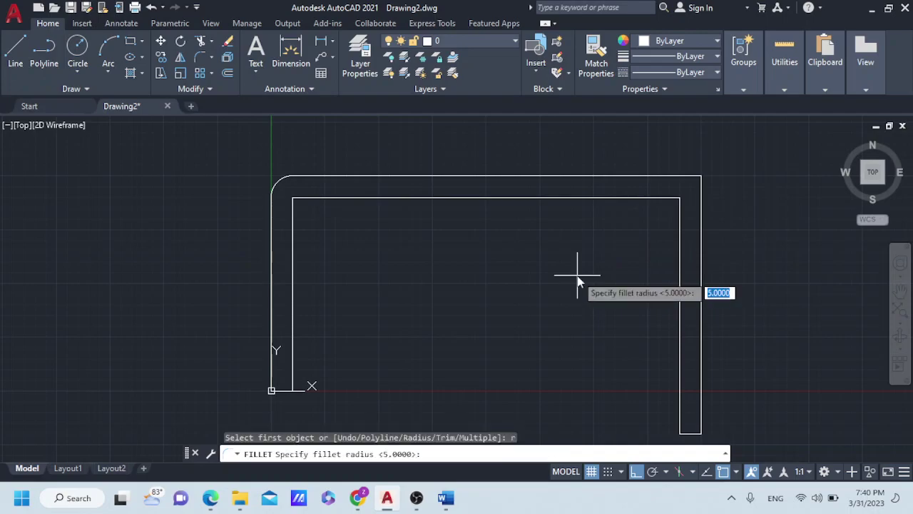
type("5")
key("Return")
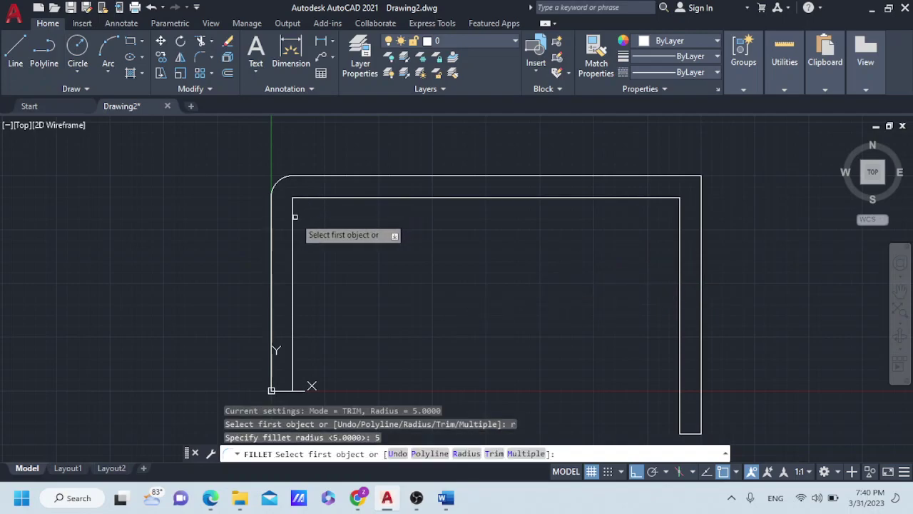
left_click(295, 216)
left_click(312, 197)
key("Escape")
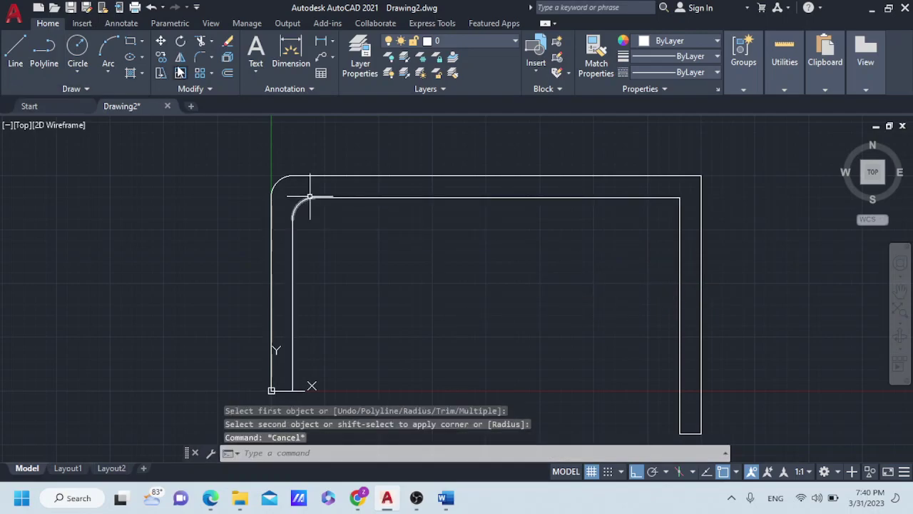
Fillet the inner top-right corner with radius 5
left_click(209, 56)
type("r")
key("Return")
type("5")
key("Return")
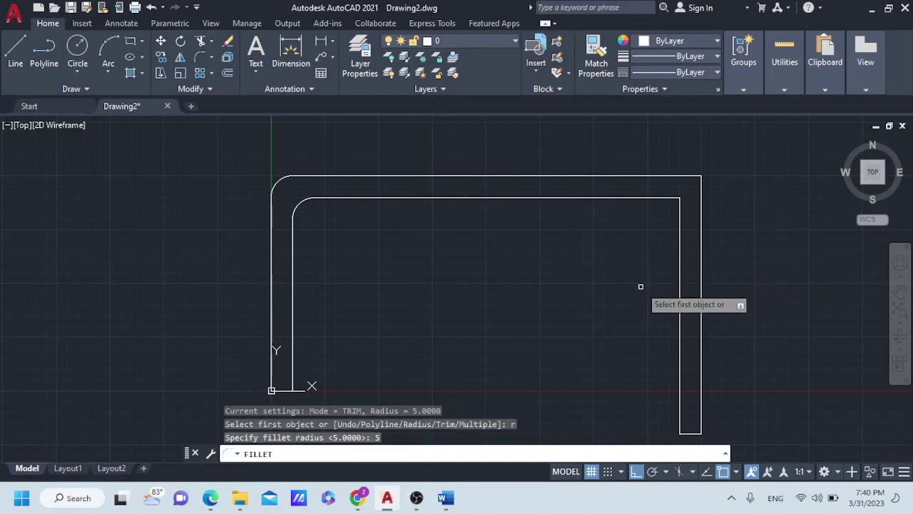
left_click(670, 198)
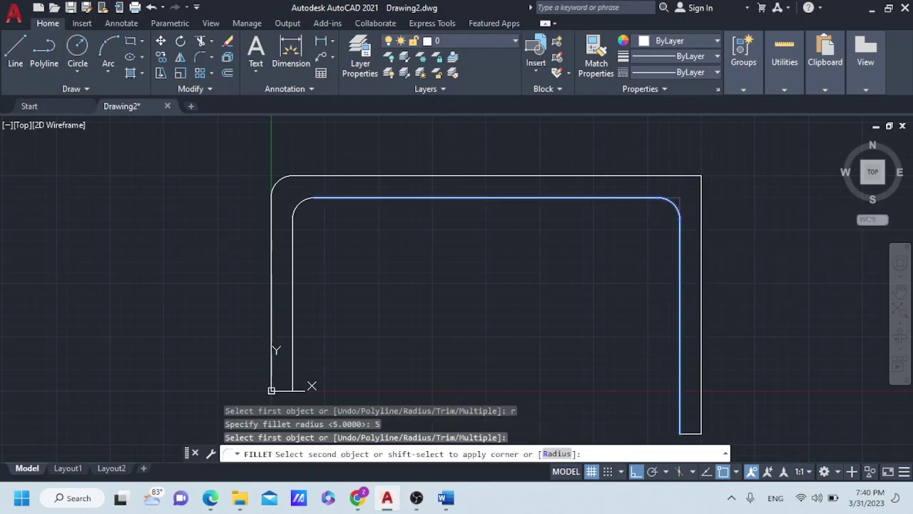
left_click(678, 211)
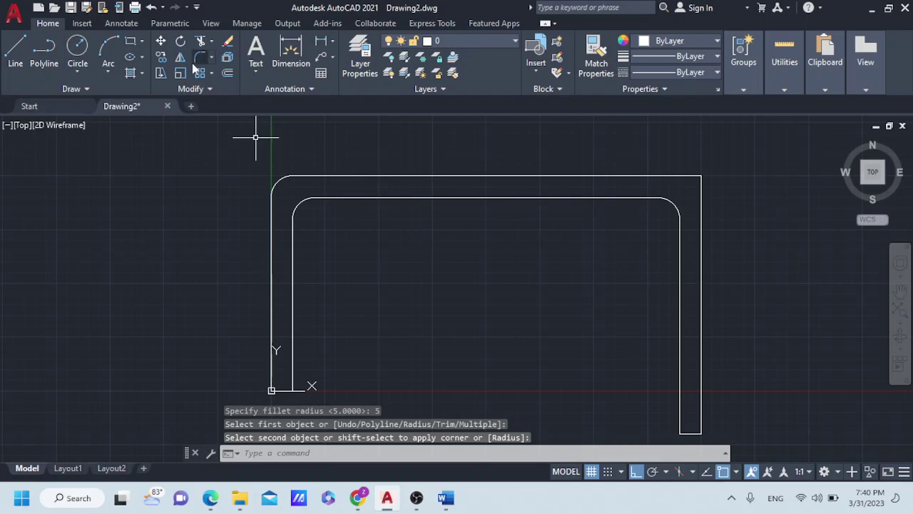
Fillet the outer top-right corner with radius 5
left_click(200, 63)
type("r")
key("Return")
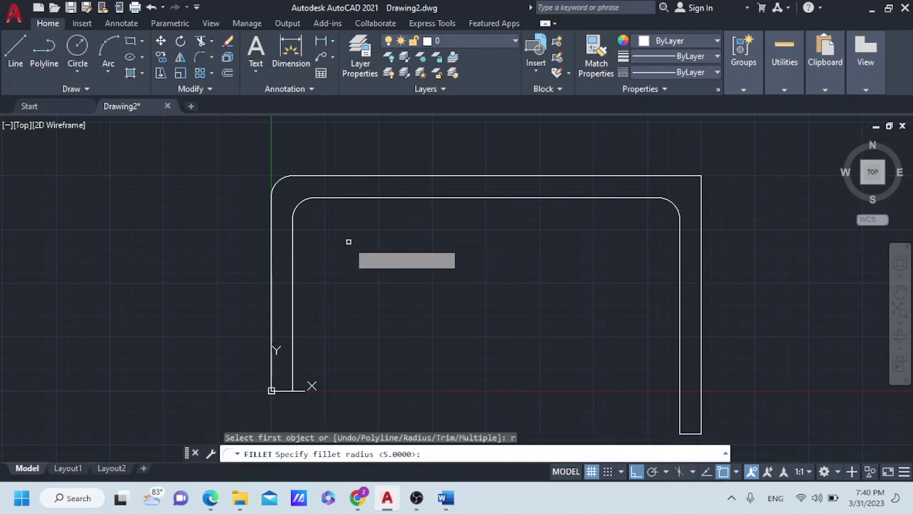
type("5")
key("Return")
left_click(686, 176)
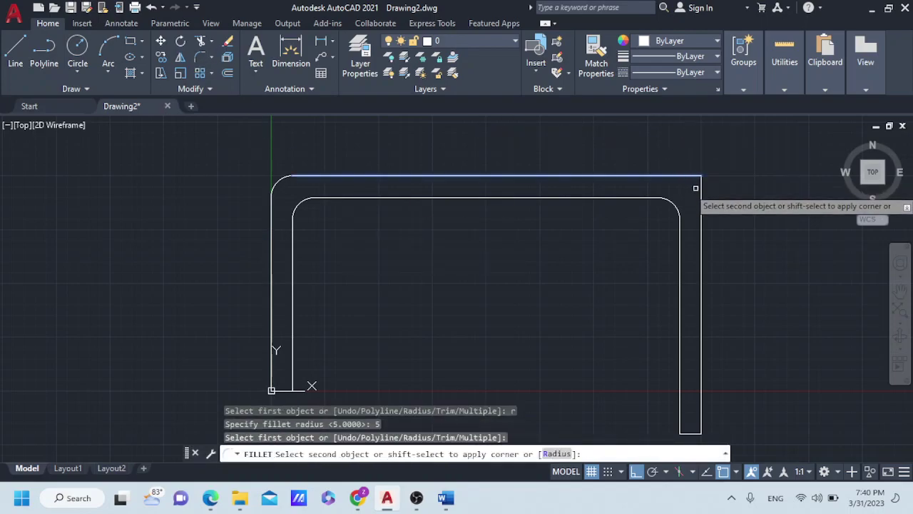
left_click(700, 194)
key("Escape")
Centre the bracket profile and switch to the 3D Modeling workspace
scroll(540, 259, "down", 2)
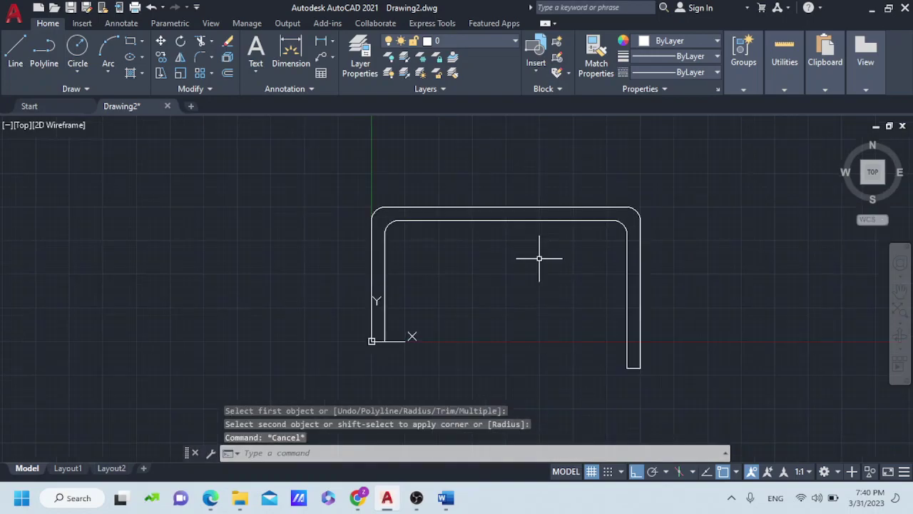
middle_click_drag(539, 259, 515, 267)
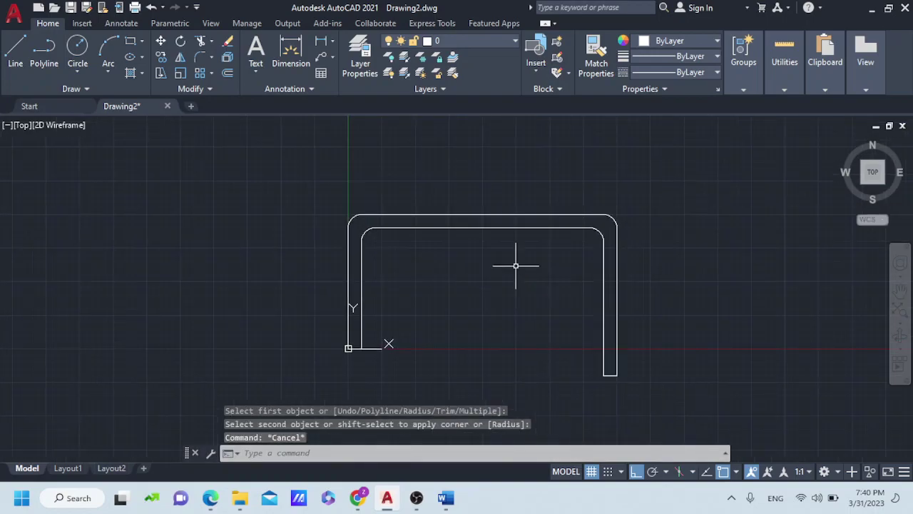
left_click(826, 471)
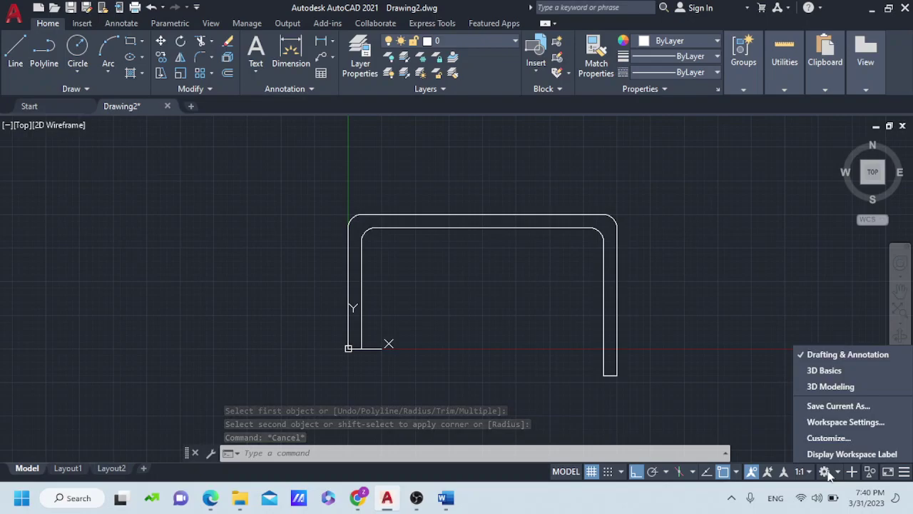
left_click(814, 386)
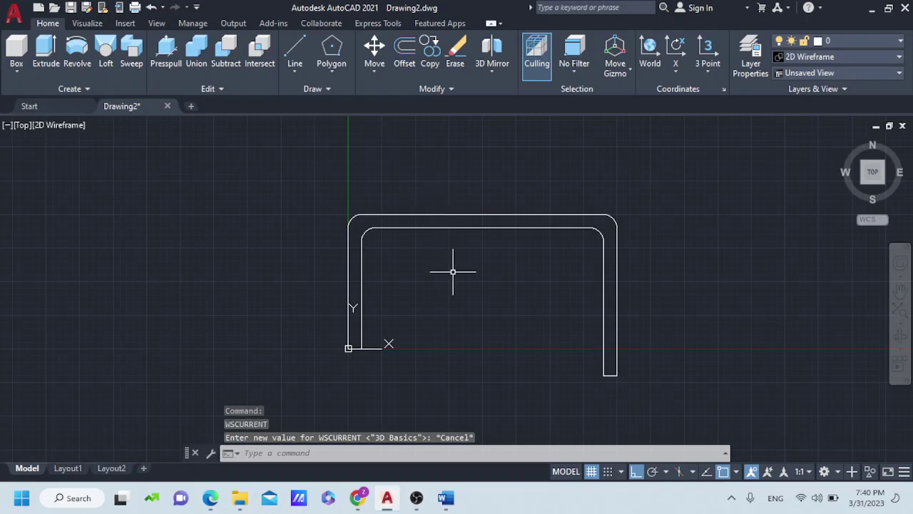
Dismiss the stray snap menu and selection, then orbit to tilt the profile slightly
right_click(508, 319, "shift")
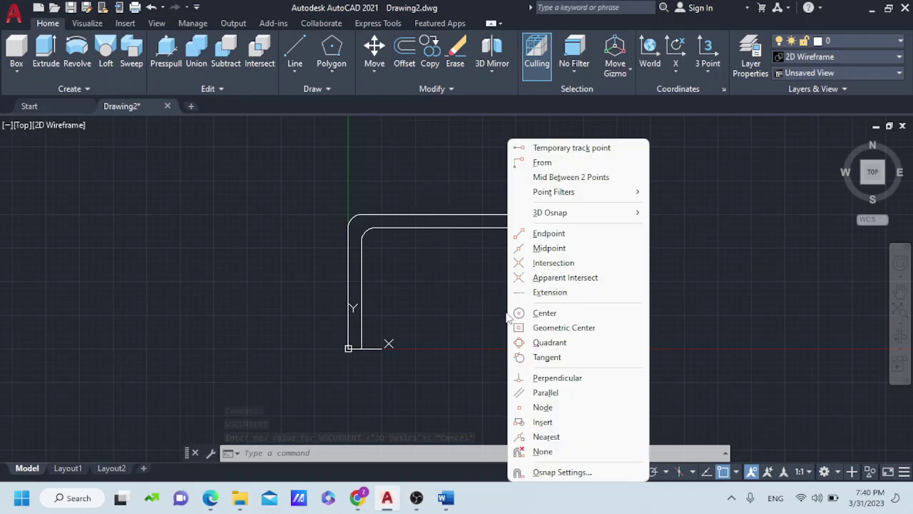
left_click(472, 297)
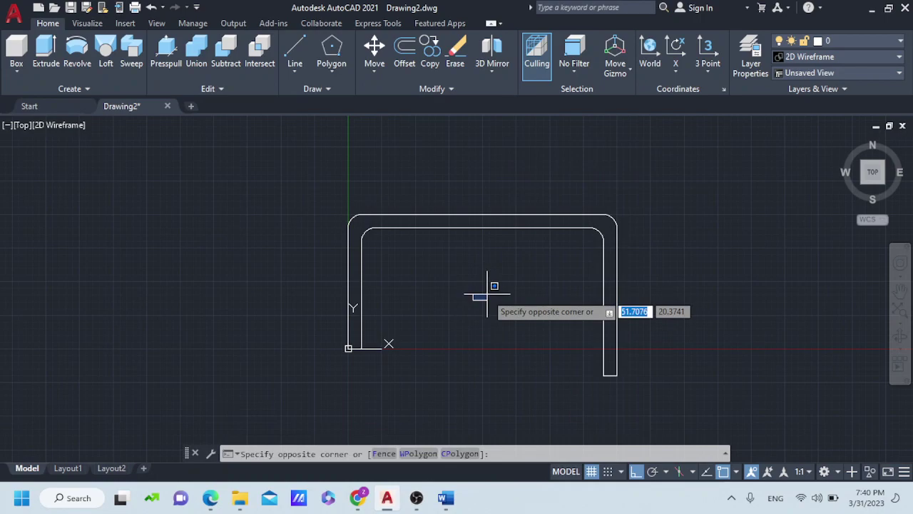
key("Escape")
mouse_move(490, 276)
middle_mouse_down("shift")
mouse_move(478, 271)
mouse_move(479, 244)
mouse_move(475, 253)
middle_mouse_up("shift")
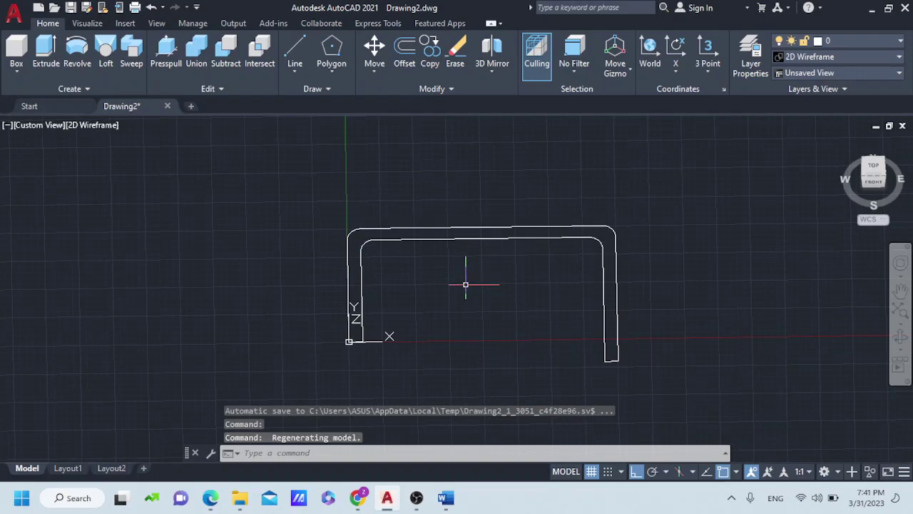
middle_click_drag(464, 286, 462, 284, "shift")
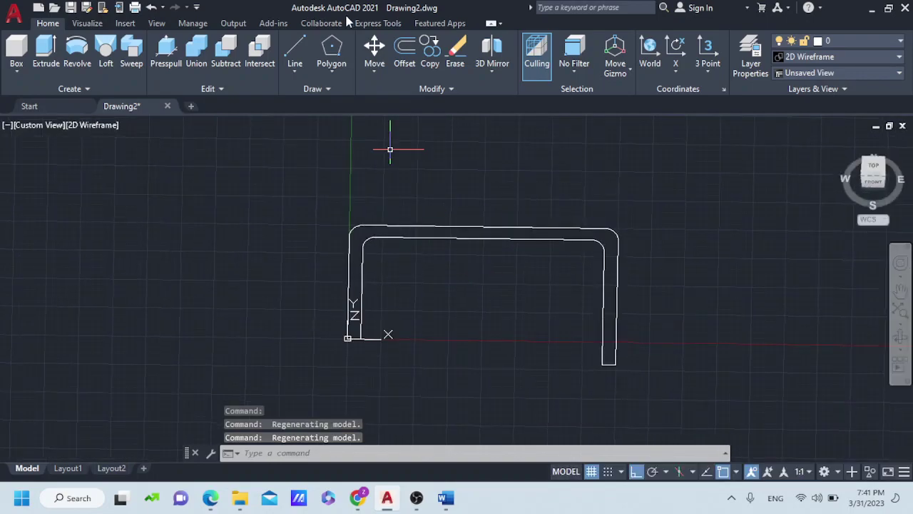
Presspull the area inside the bracket profile 60 units into a solid
left_click(161, 66)
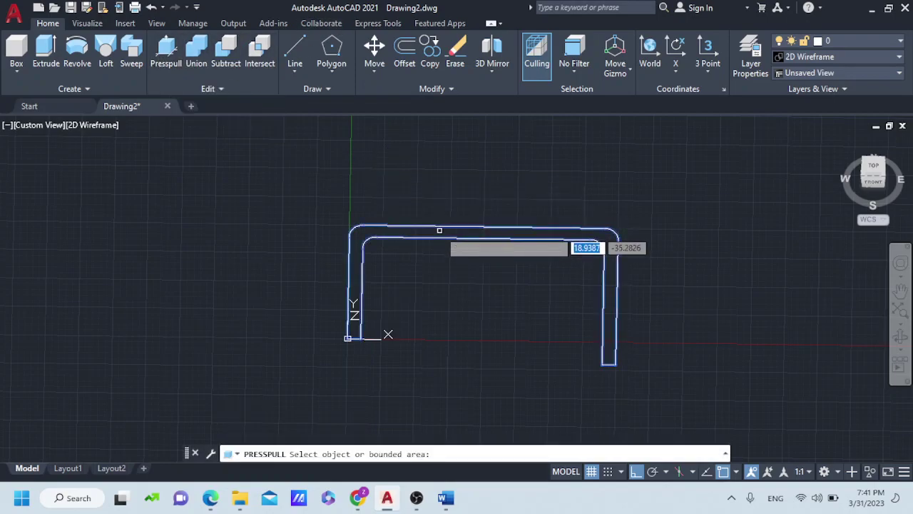
left_click(439, 233)
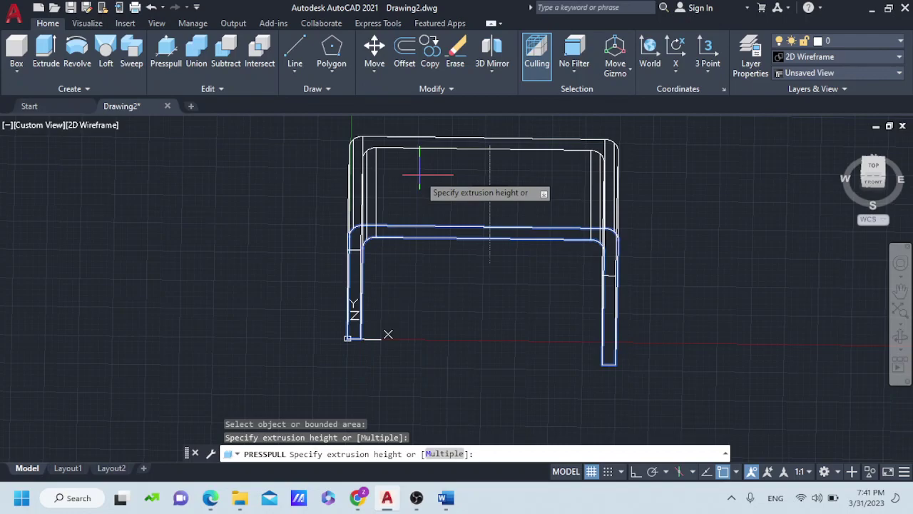
type("60")
key("Return")
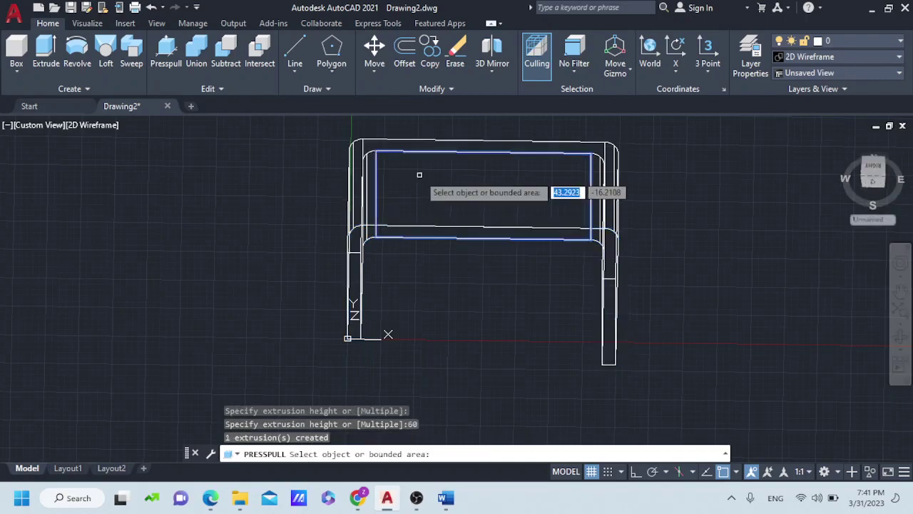
key("Return")
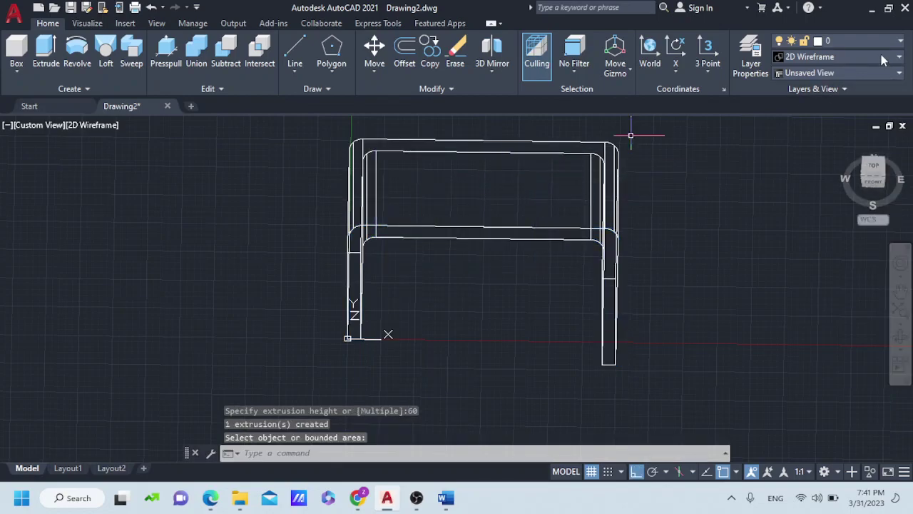
Switch the visual style to Realistic and orbit the solid into view
left_click(882, 57)
left_click(878, 82)
mouse_move(621, 263)
middle_mouse_down("shift")
mouse_move(622, 236)
mouse_move(561, 229)
mouse_move(535, 208)
mouse_move(493, 206)
mouse_move(516, 198)
mouse_move(507, 178)
middle_mouse_up("shift")
middle_click_drag(621, 249, 665, 243)
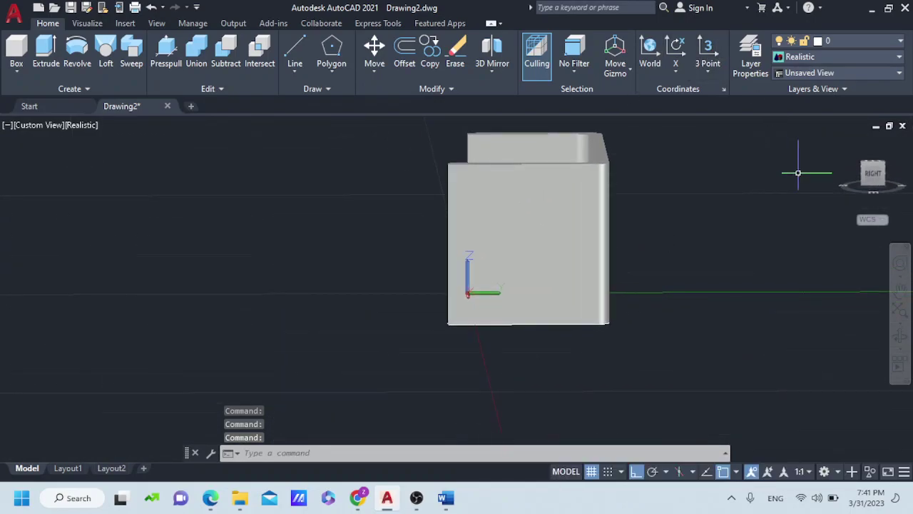
View the solid from the Right and align the UCS to the plate's large flat face
left_click(872, 174)
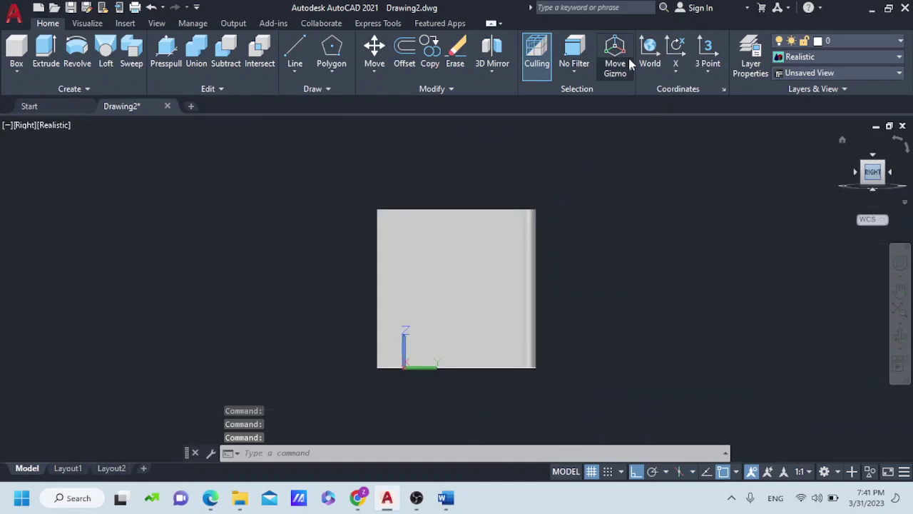
left_click(708, 72)
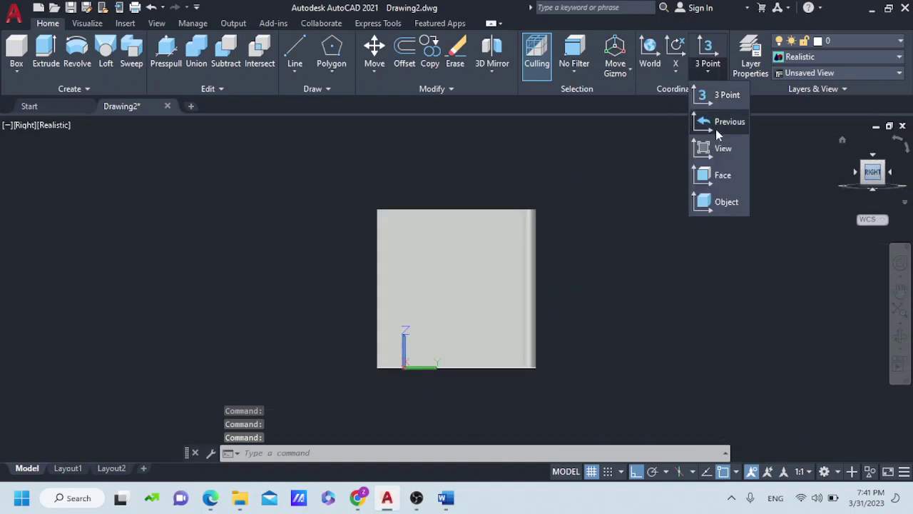
left_click(722, 176)
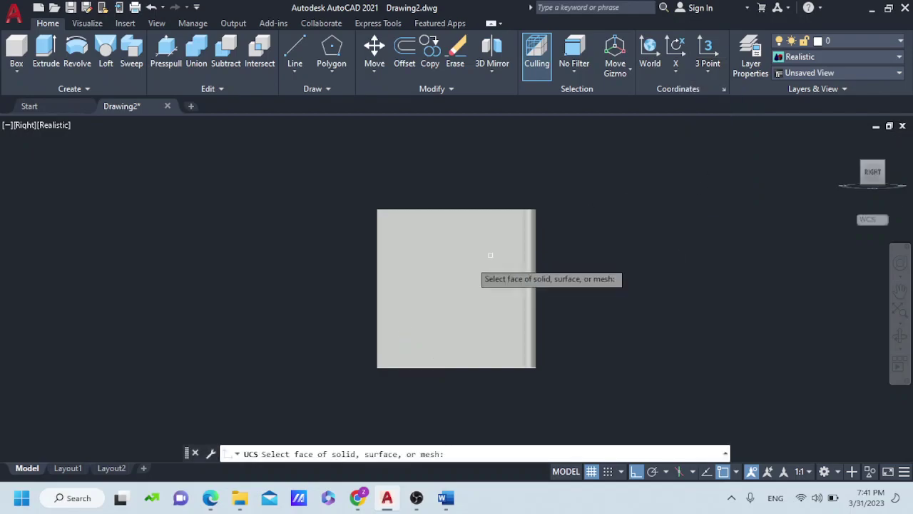
left_click(379, 367)
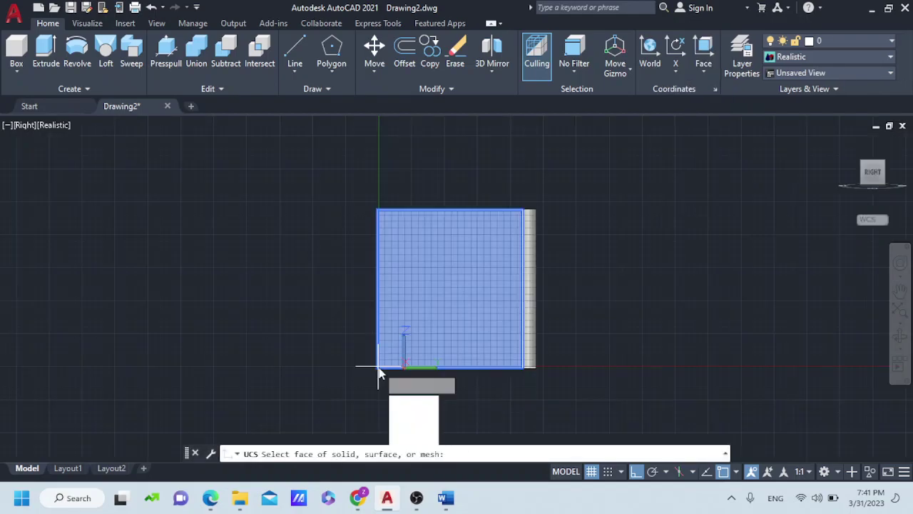
left_click(426, 404)
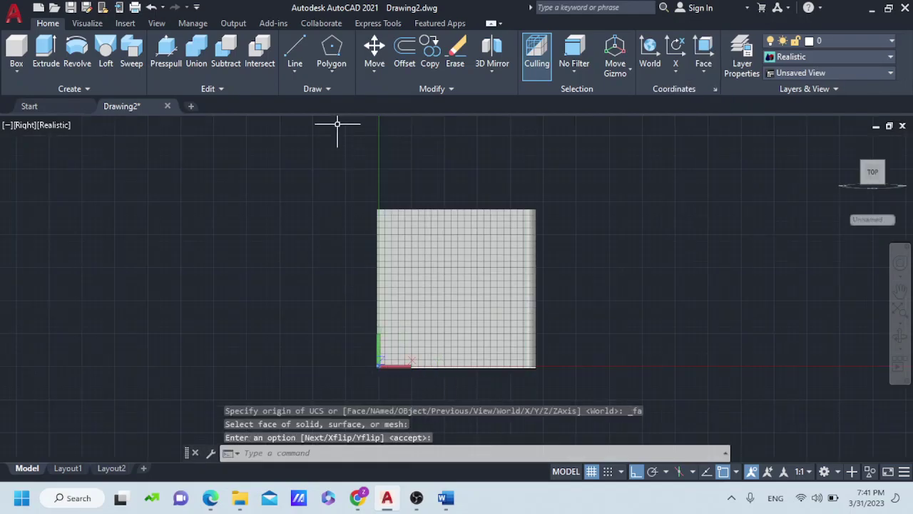
Draw a 30-unit horizontal line from the midpoint of the plate face's left edge
left_click(298, 55)
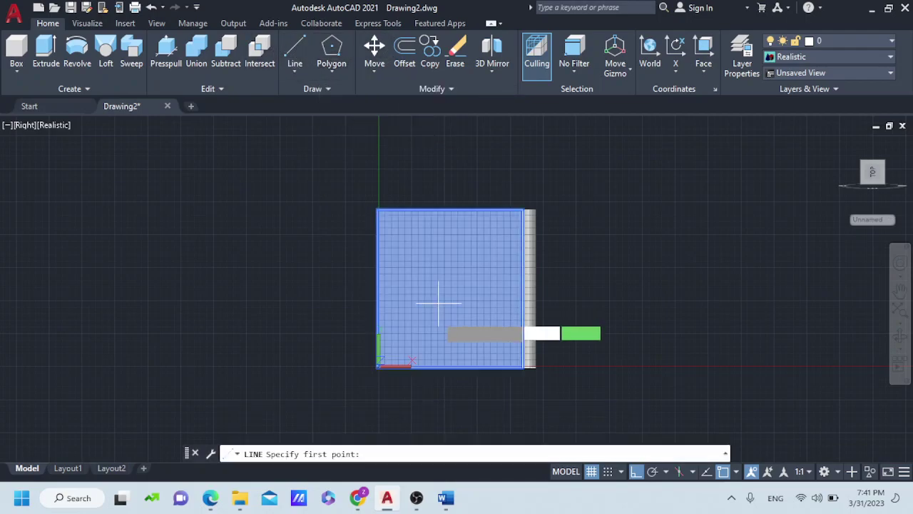
left_click(376, 289)
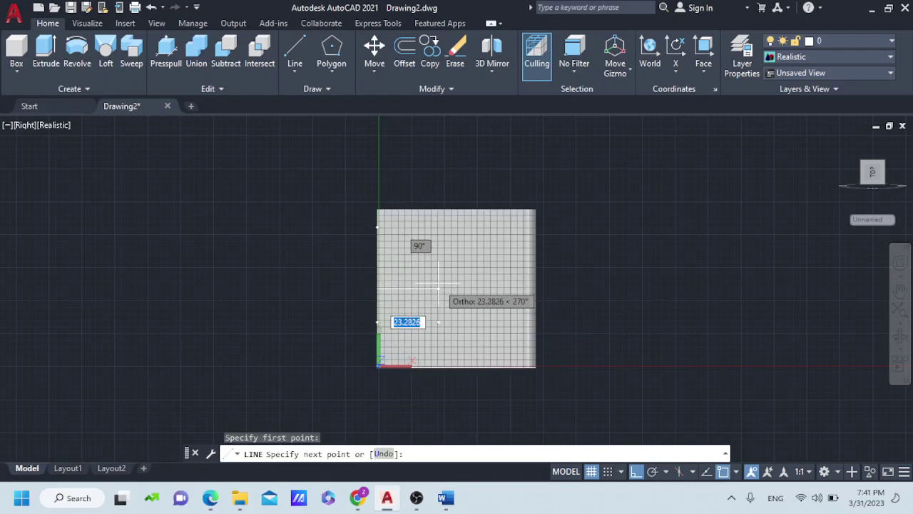
type("30")
key("Return")
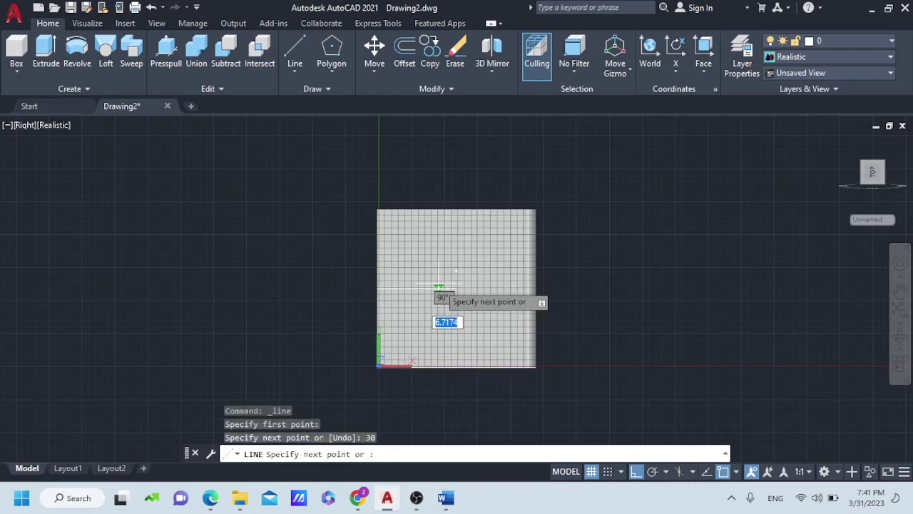
key("Escape")
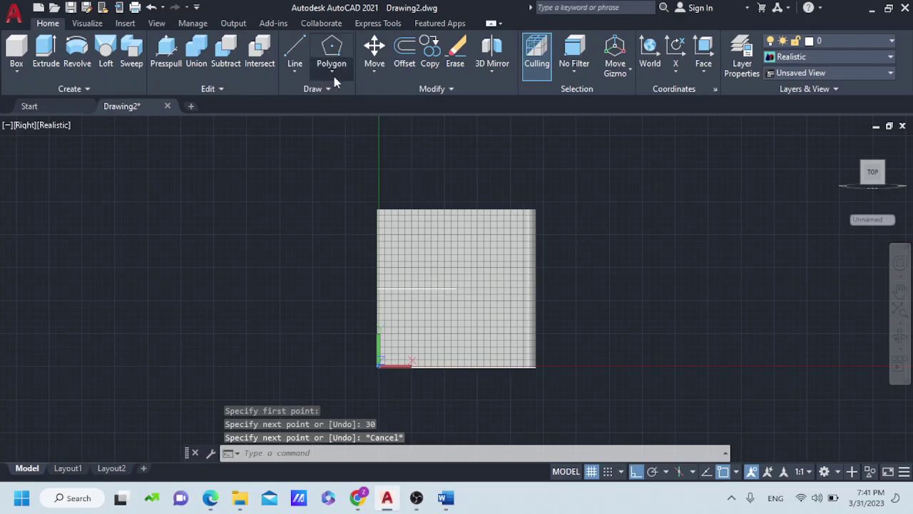
left_click(333, 75)
Draw a radius-30 circle centred at the end of the 30-unit line on the plate face
left_click(350, 150)
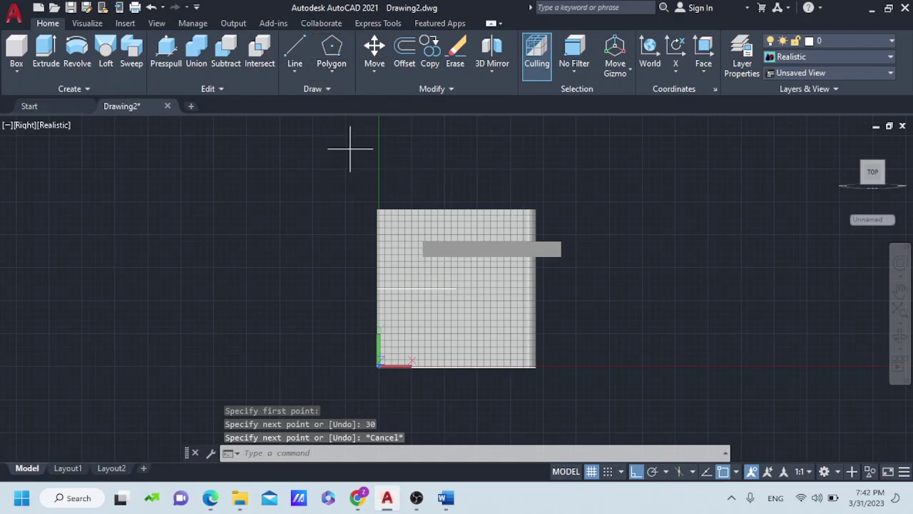
left_click(456, 289)
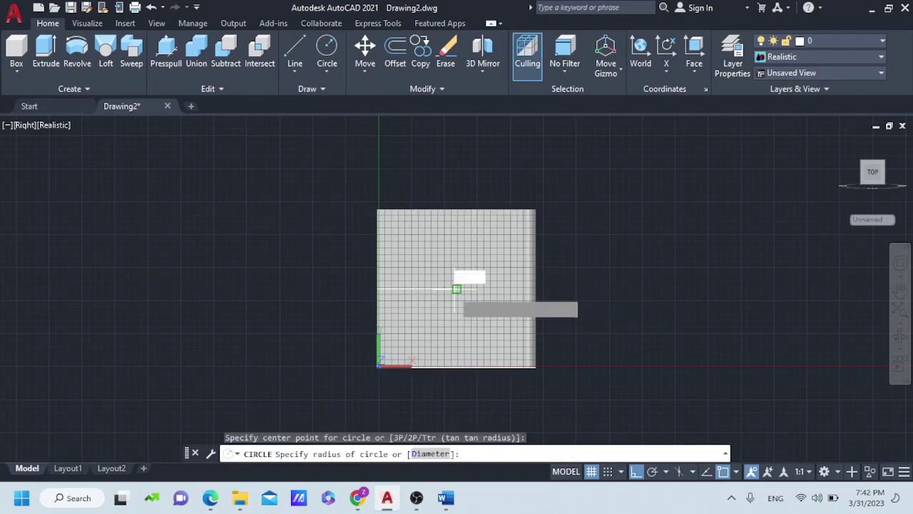
type("30")
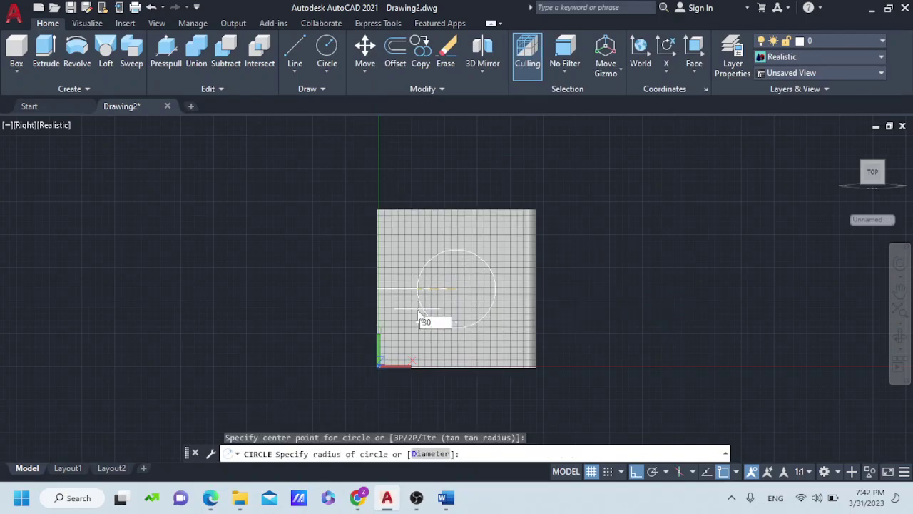
key("Return")
key("Escape")
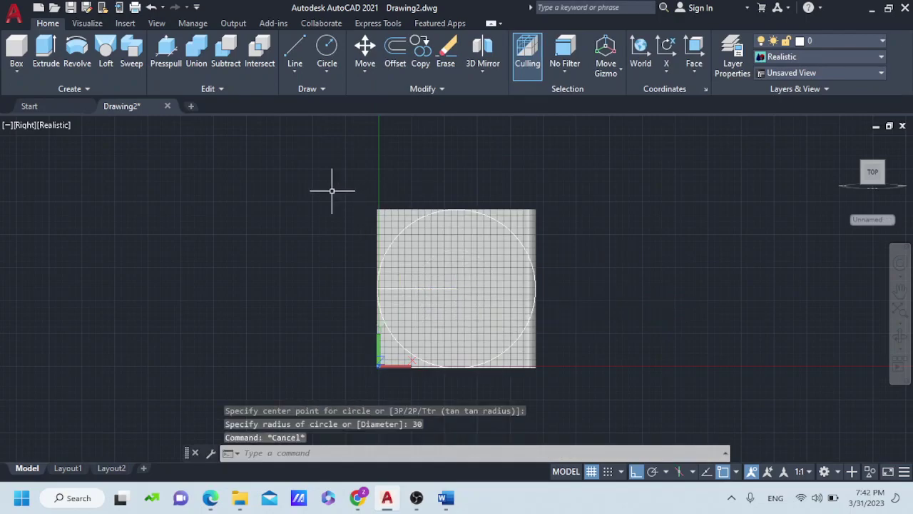
middle_click_drag(331, 190, 332, 212, "shift")
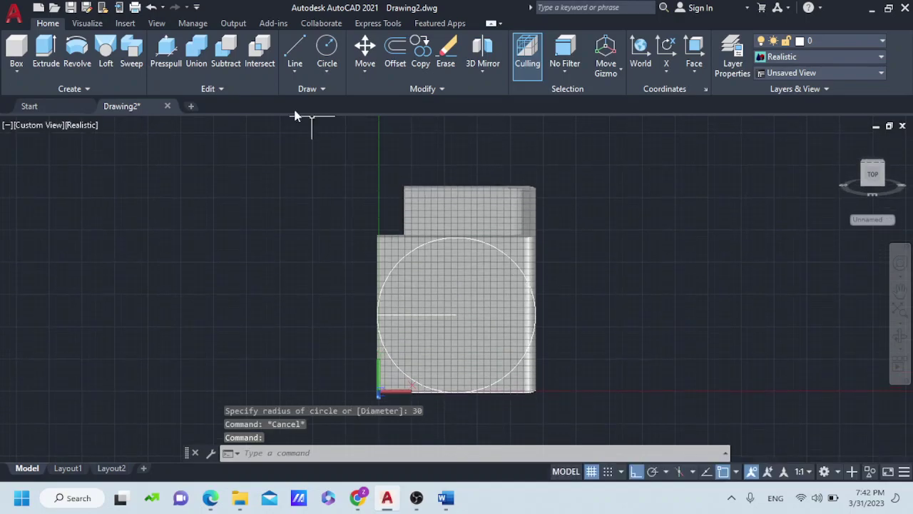
Press-pull away the upper and lower corner regions outside the radius-30 circle
left_click(168, 54)
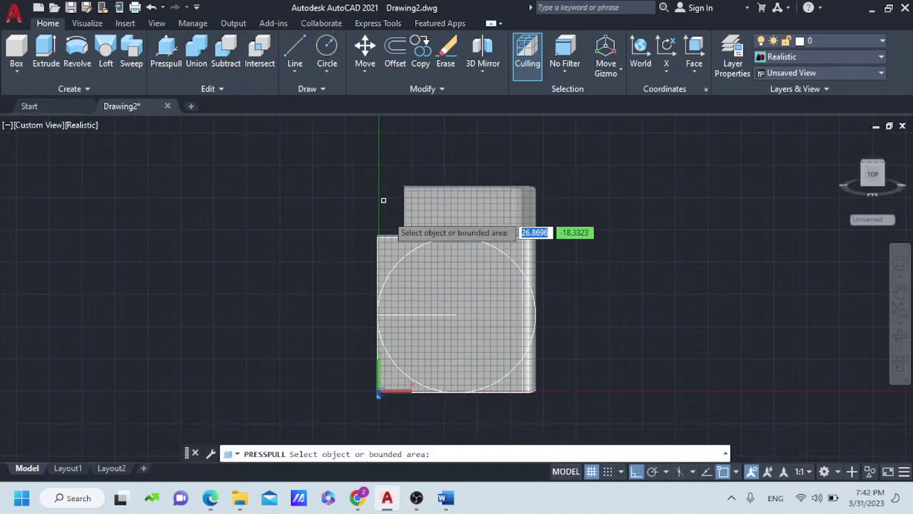
left_click(392, 261)
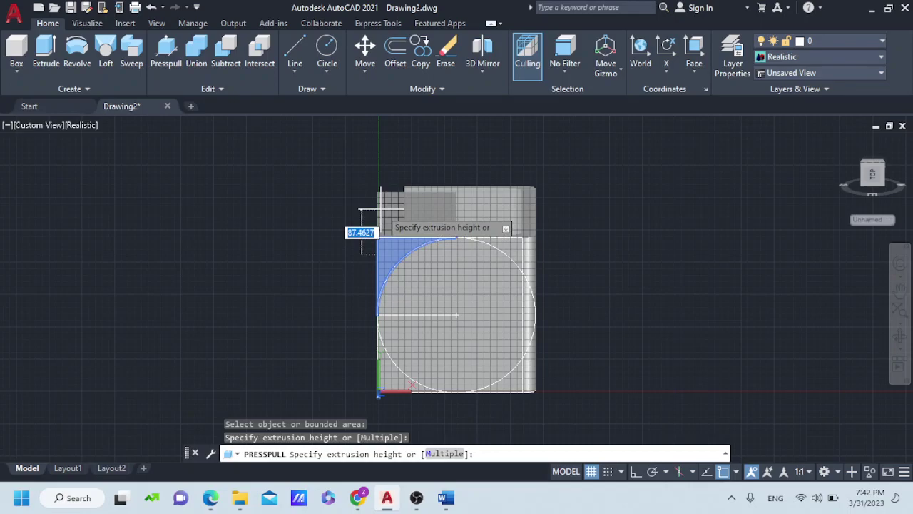
left_click(382, 214)
left_click(383, 378)
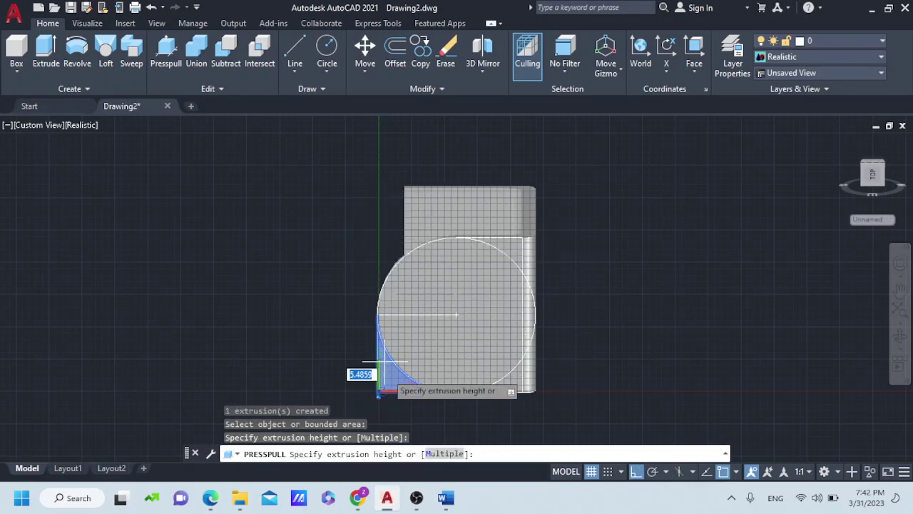
left_click(378, 296)
key("Return")
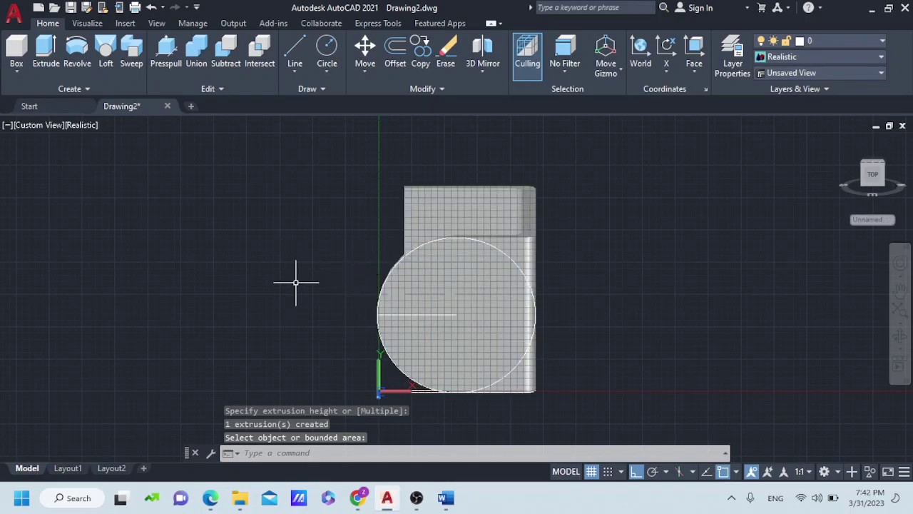
Draw a radius-10 circle sharing the centre of the radius-30 circle
left_click(326, 54)
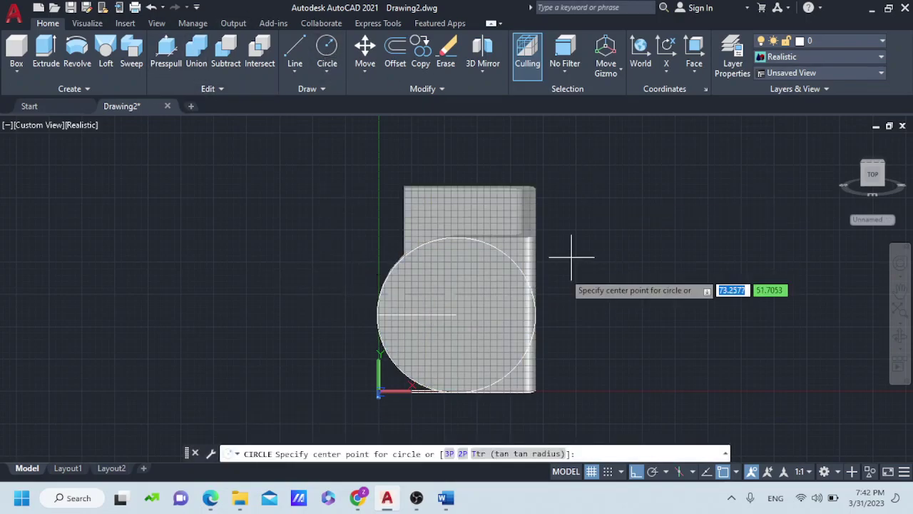
left_click(457, 314)
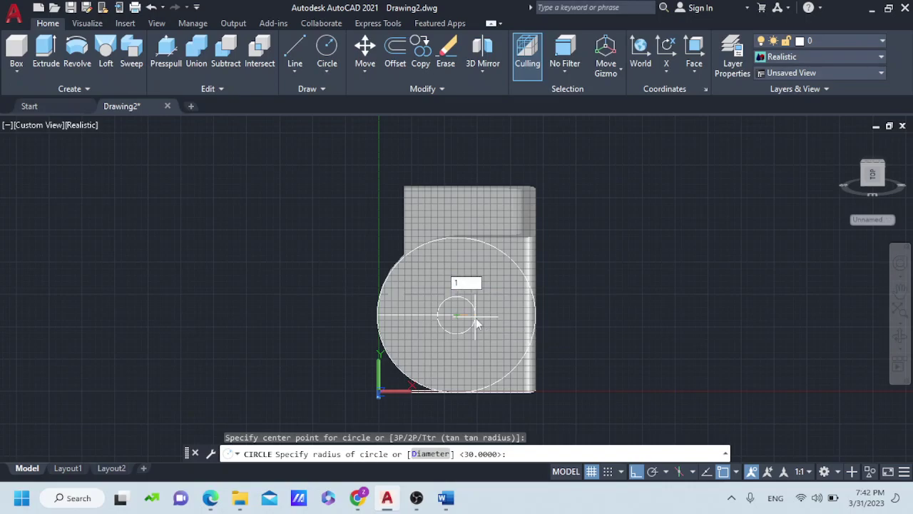
type("10")
key("Return")
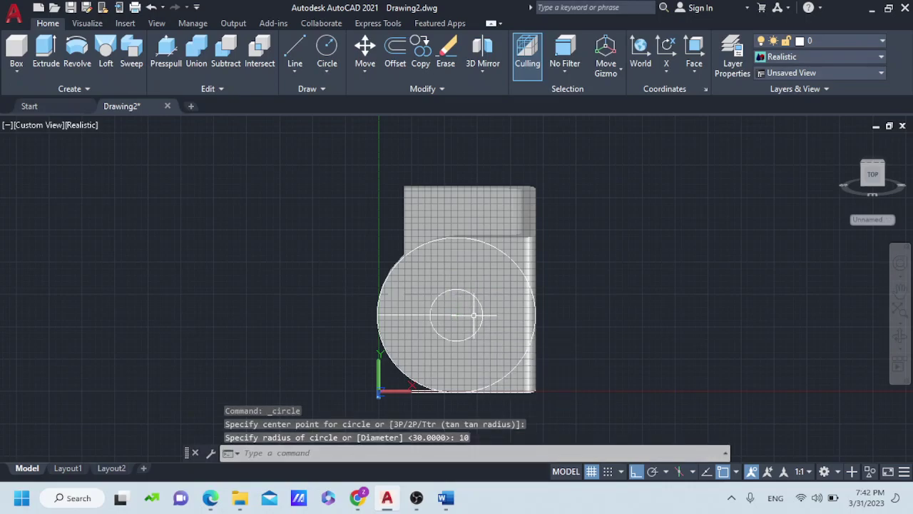
Press-pull the radius-10 circle into the plate, inspect it, then undo the cut
left_click(166, 52)
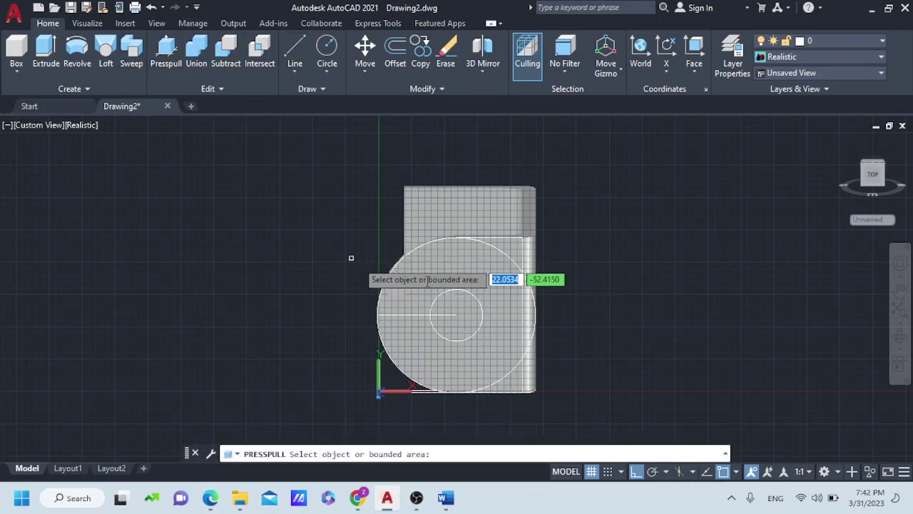
left_click(462, 313)
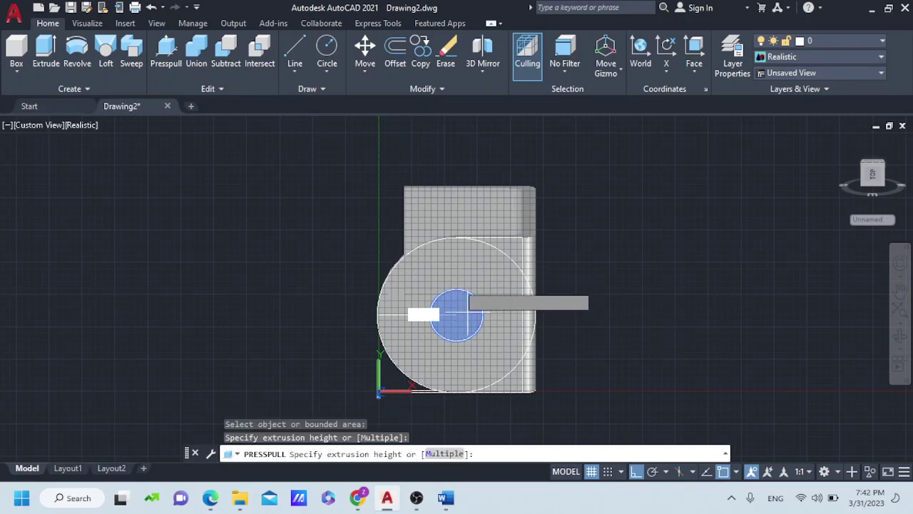
left_click(457, 230)
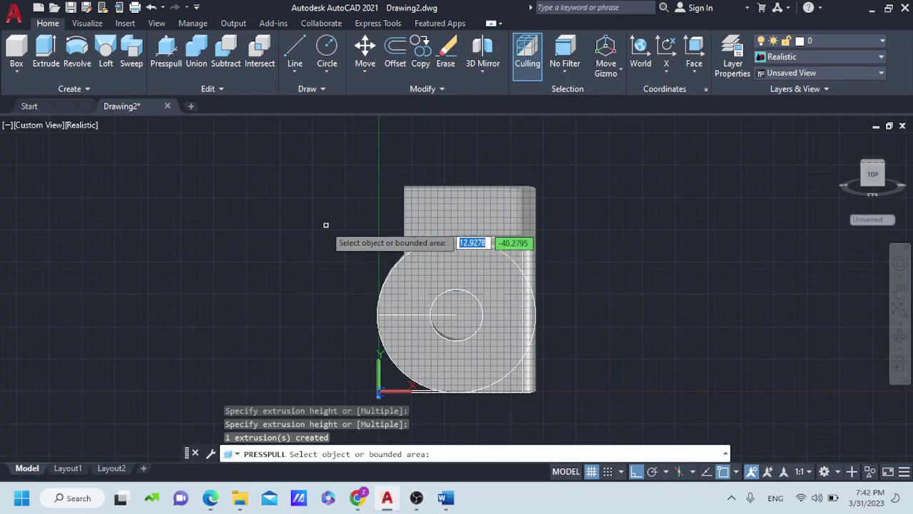
middle_click_drag(326, 224, 322, 233, "shift")
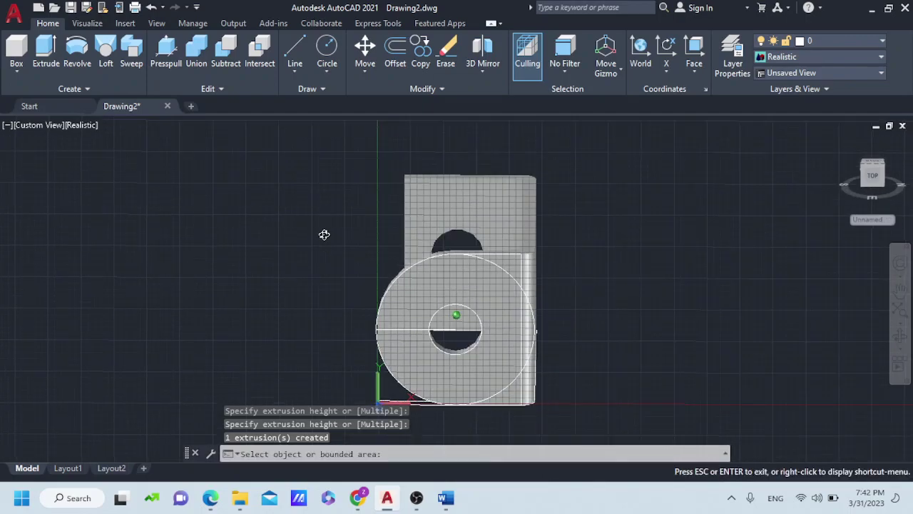
left_click(151, 7)
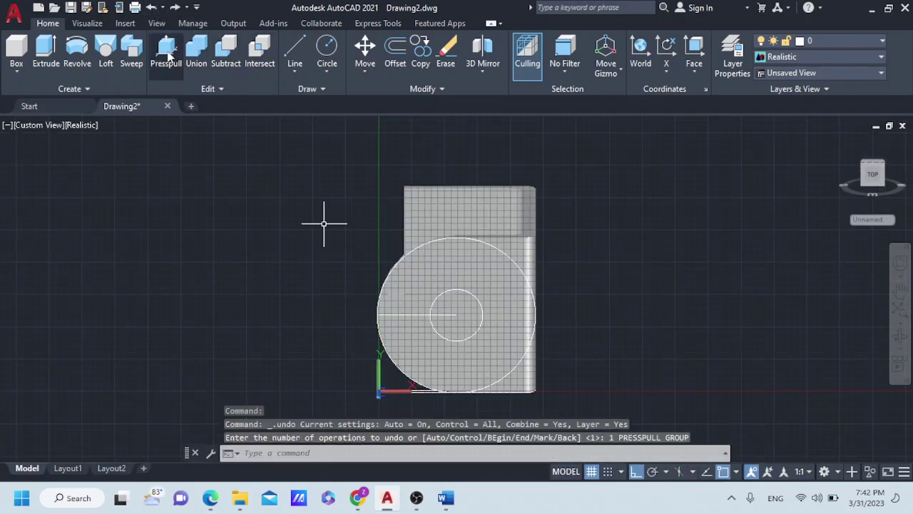
Press-pull the radius-10 circle again, cutting it through the plate as the centre hole
key("Return")
middle_click_drag(355, 208, 358, 227, "shift")
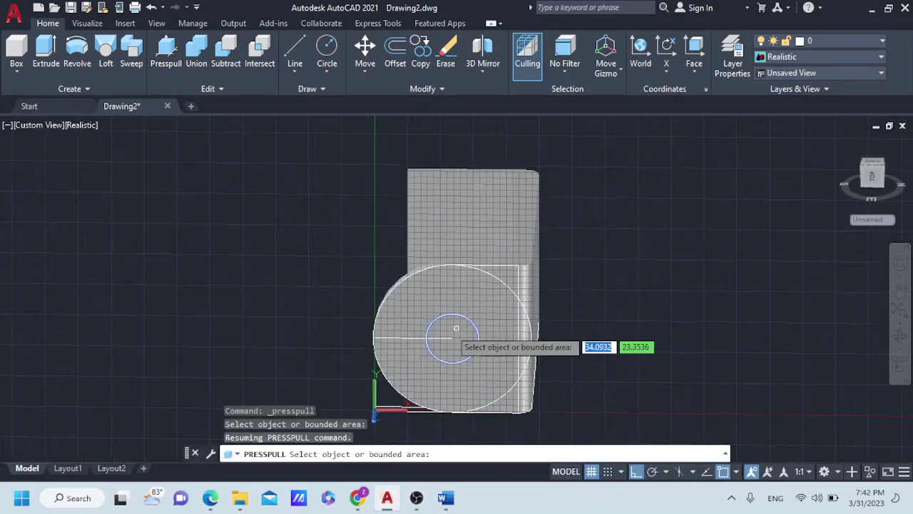
left_click(452, 338)
left_click(454, 285)
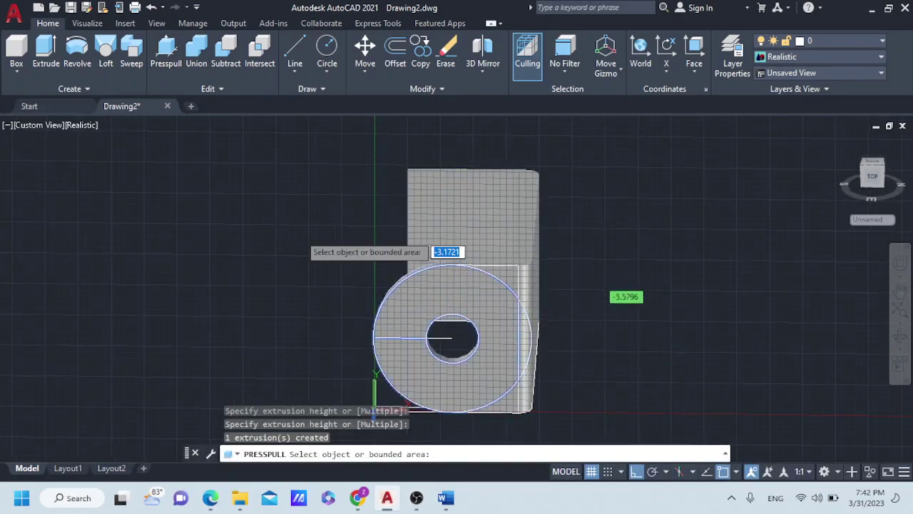
mouse_move(315, 220)
middle_mouse_down("shift")
mouse_move(311, 183)
mouse_move(306, 192)
middle_mouse_up("shift")
key("Escape")
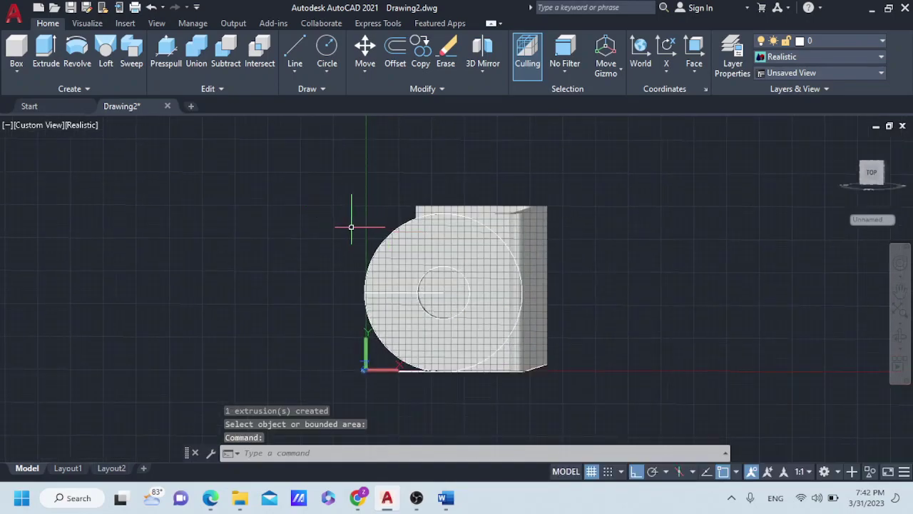
middle_click_drag(351, 227, 375, 229)
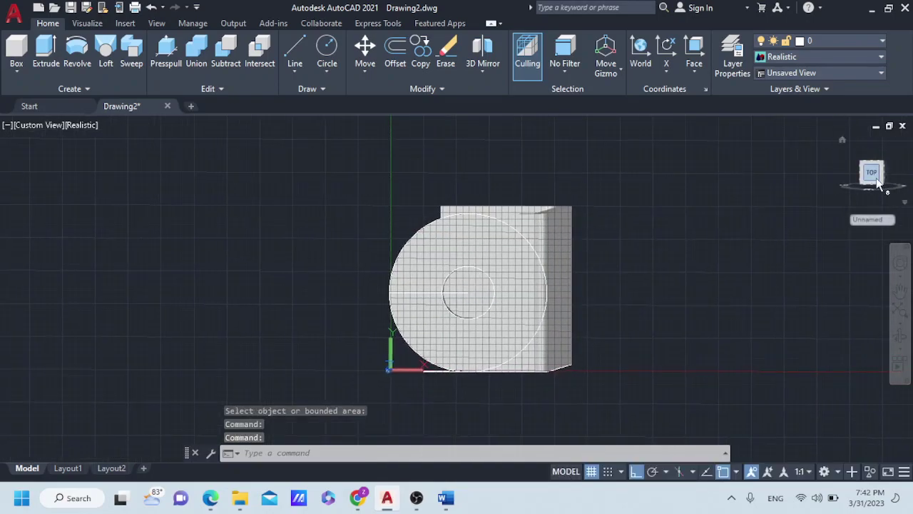
In the Right view, draw a radius-20 circle concentric with the centre hole
left_click(871, 173)
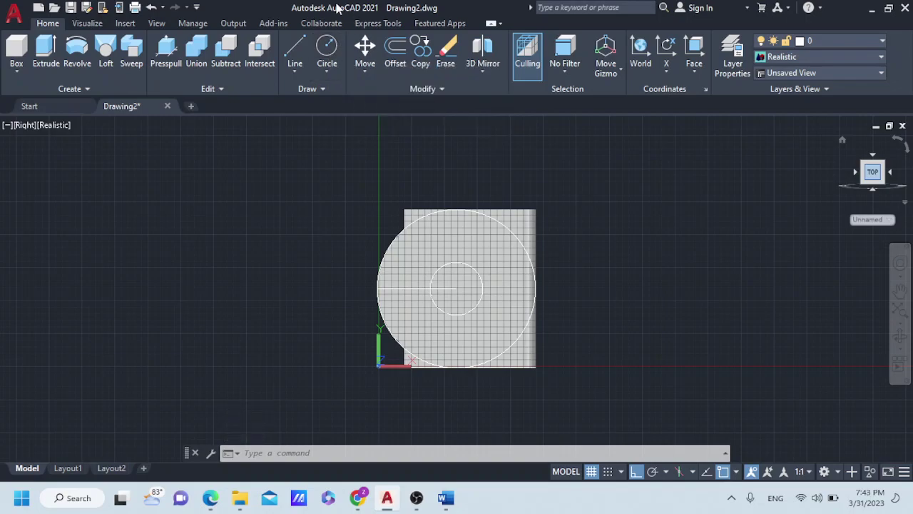
left_click(328, 50)
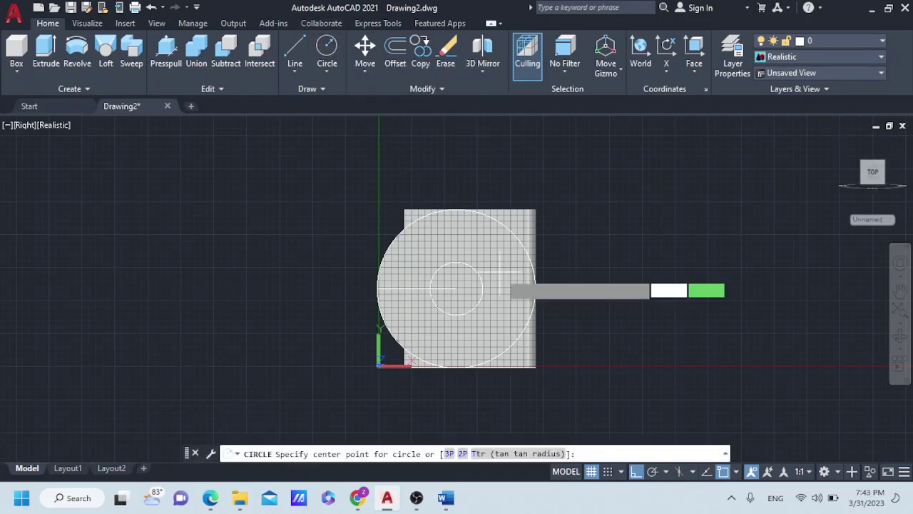
left_click(455, 289)
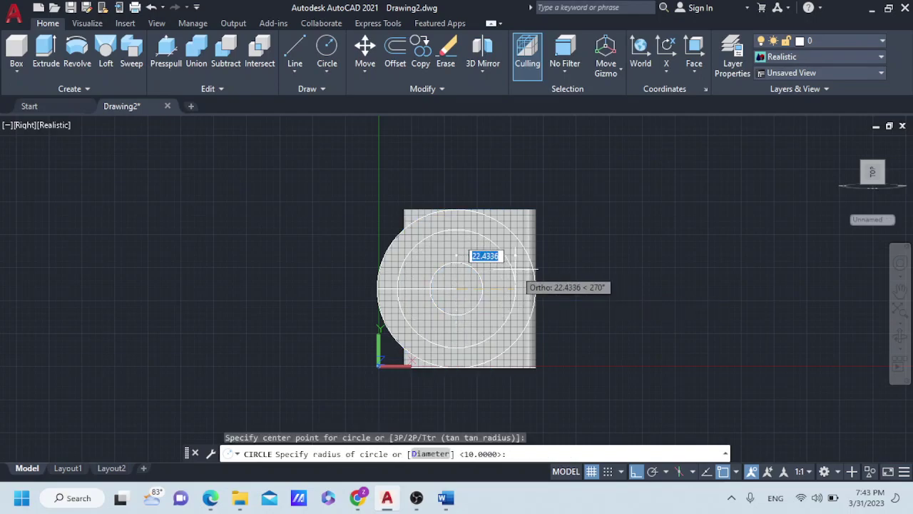
type("20")
key("Return")
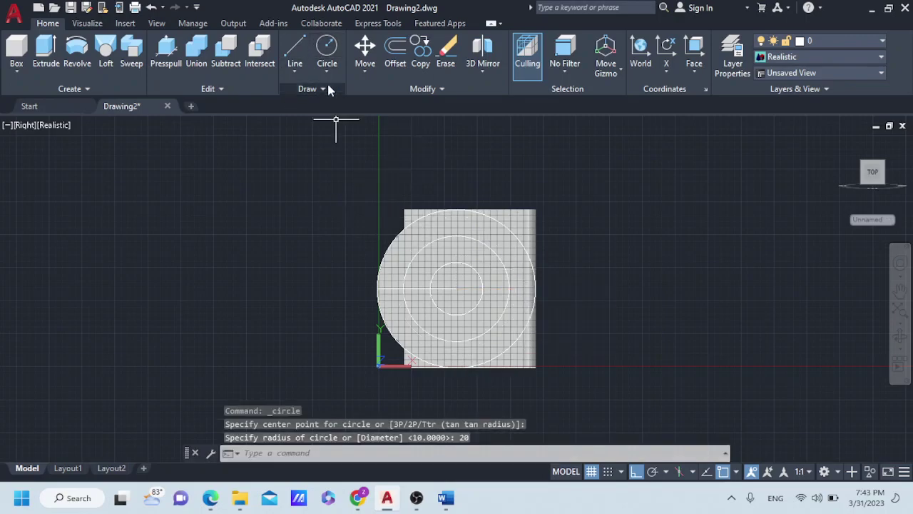
Draw a radius-2.8 circle centred on the top quadrant of the radius-20 circle
left_click(326, 49)
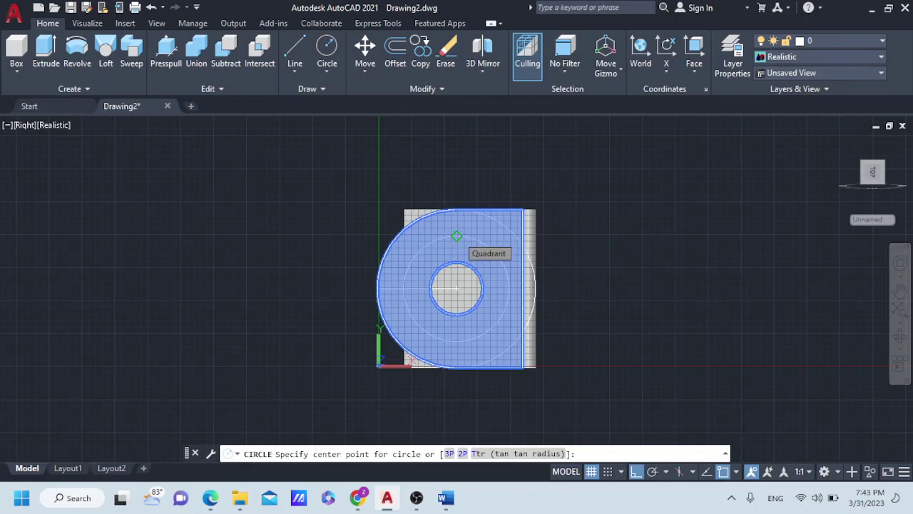
left_click(456, 235)
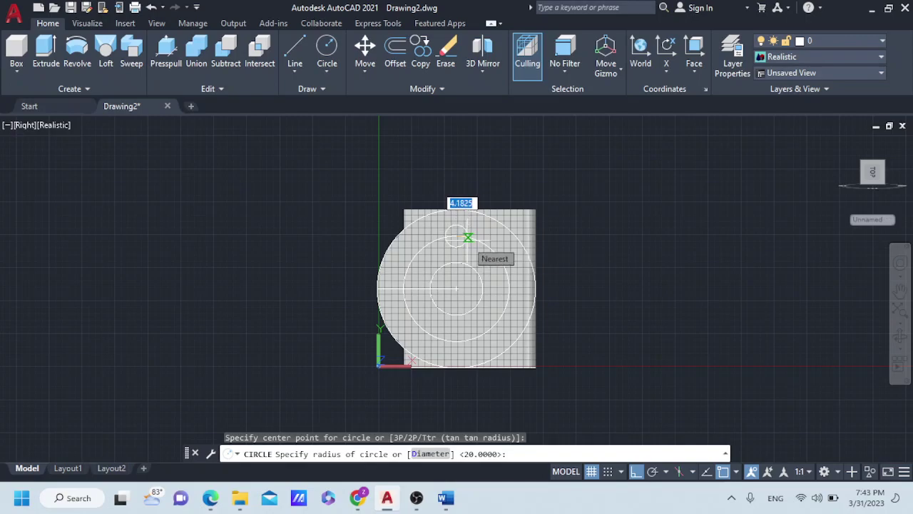
type("2.8")
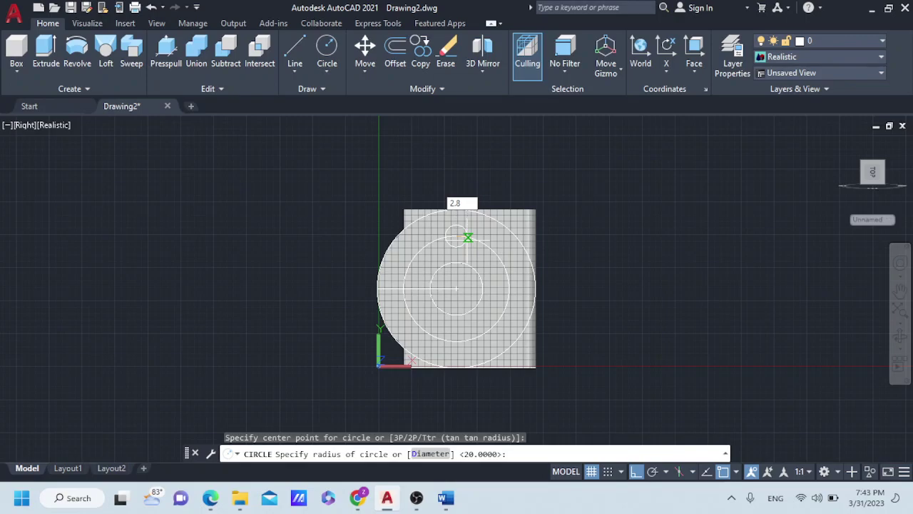
key("Return")
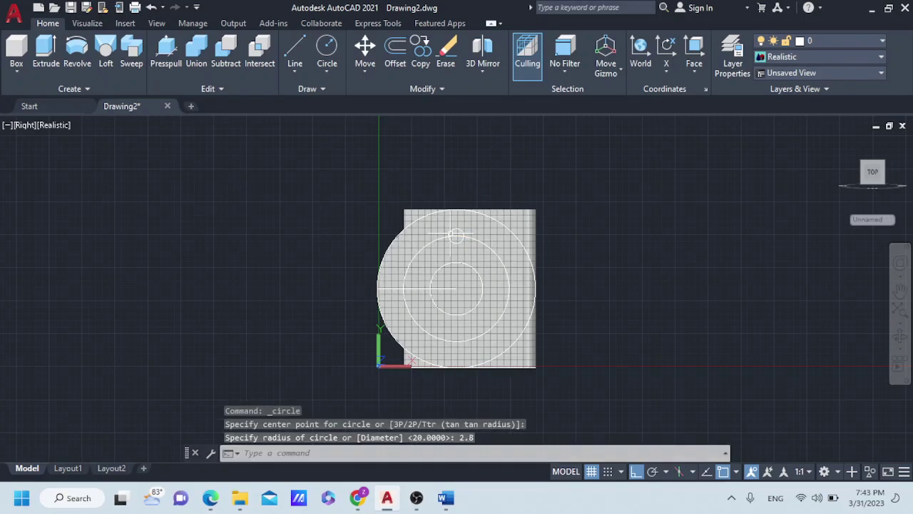
Zoom out and orbit to show the rounded plate and bent flange in 3D
scroll(453, 230, "up", 3)
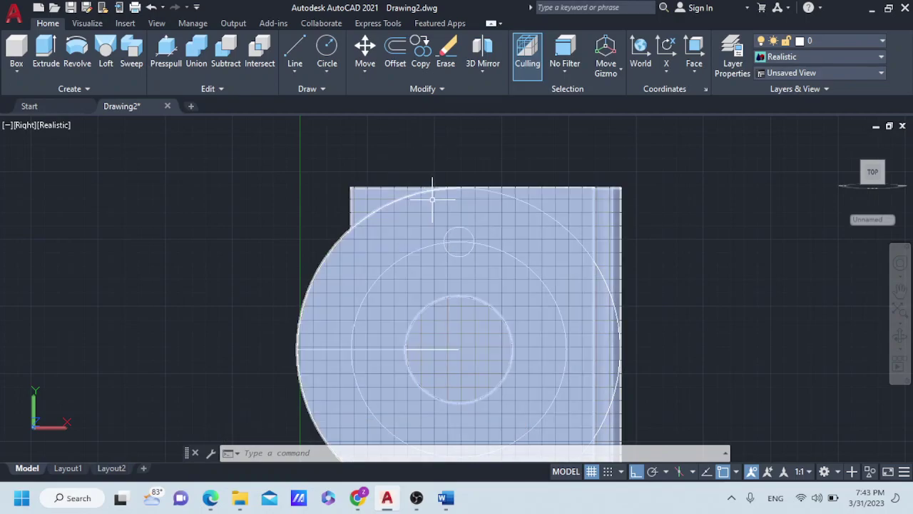
key("Escape")
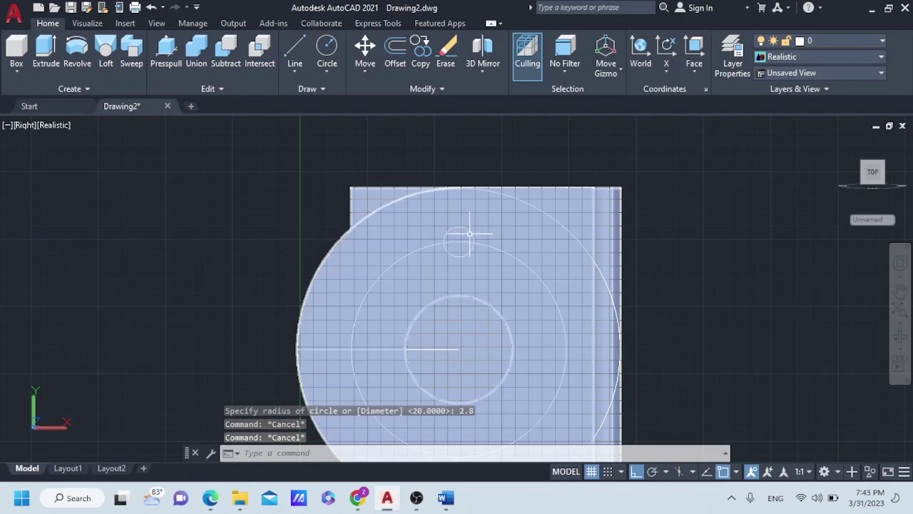
left_click(471, 236)
key("Escape")
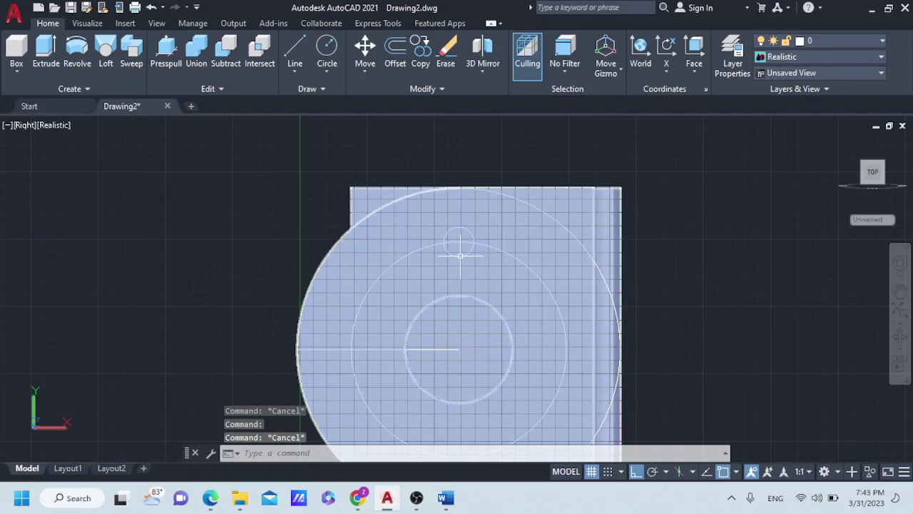
scroll(459, 285, "down", 3)
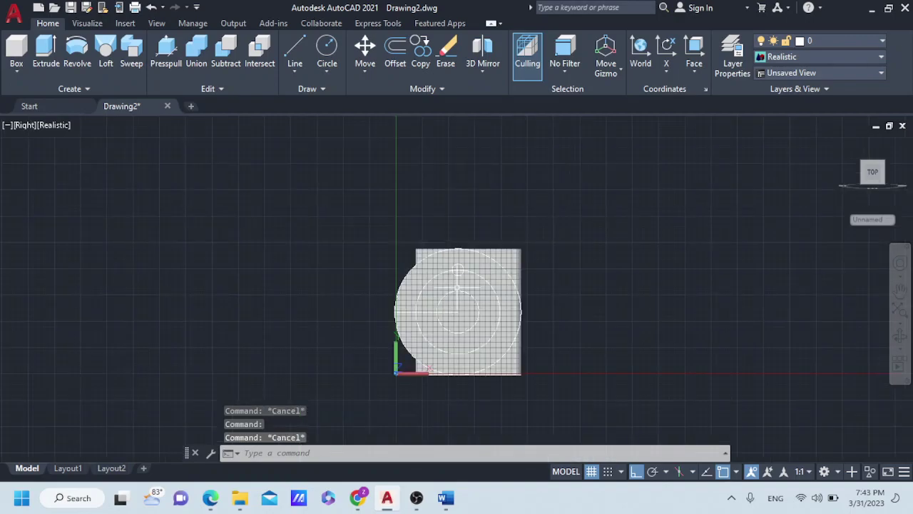
middle_click_drag(459, 285, 460, 307, "shift")
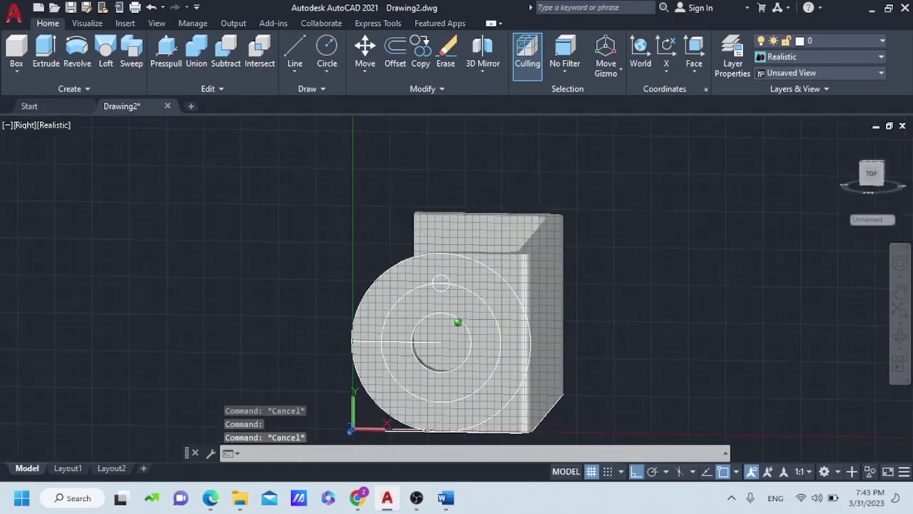
scroll(460, 307, "up", 3)
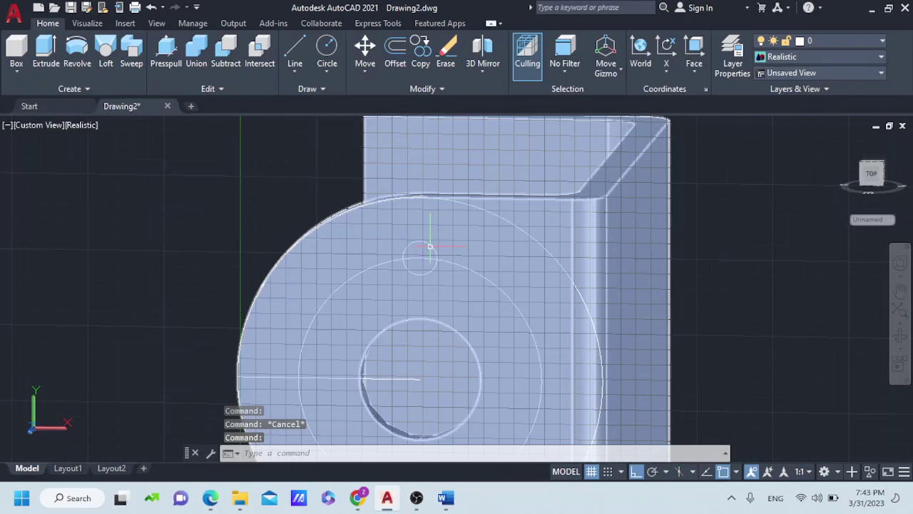
left_click(424, 241)
key("Escape")
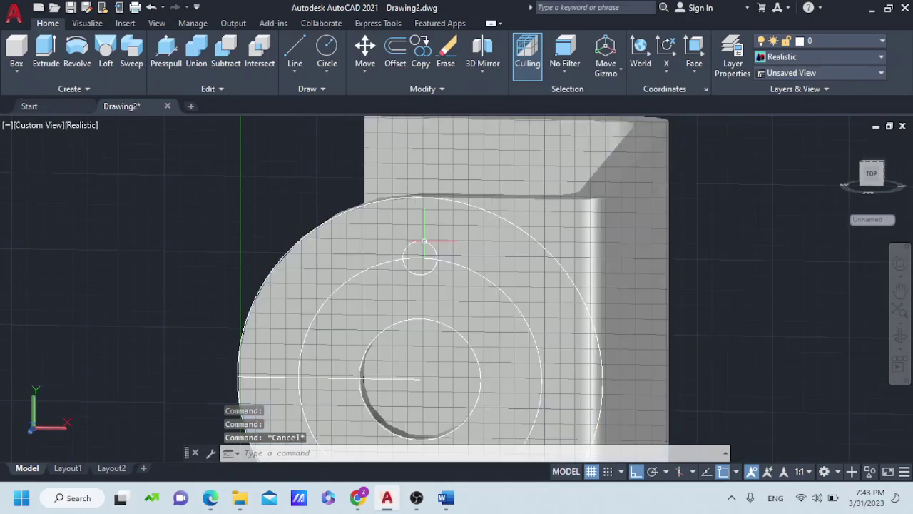
left_click(415, 379)
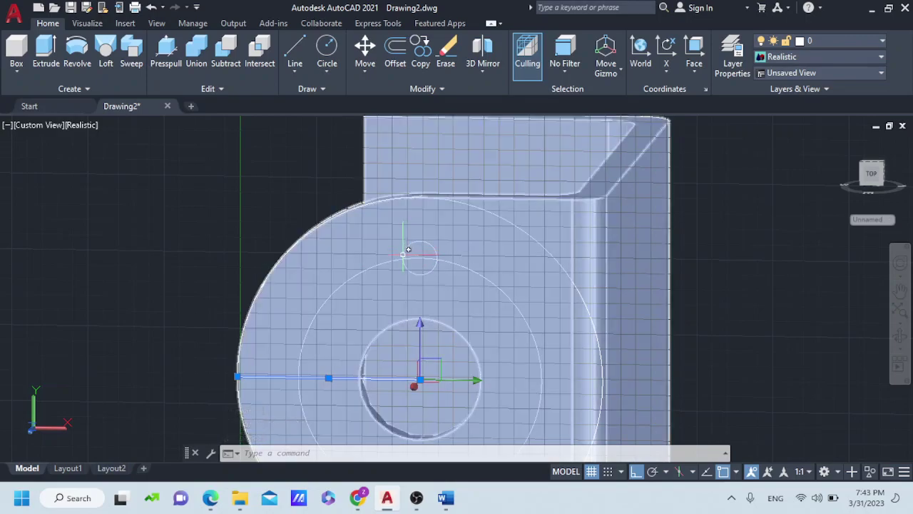
left_click(402, 253)
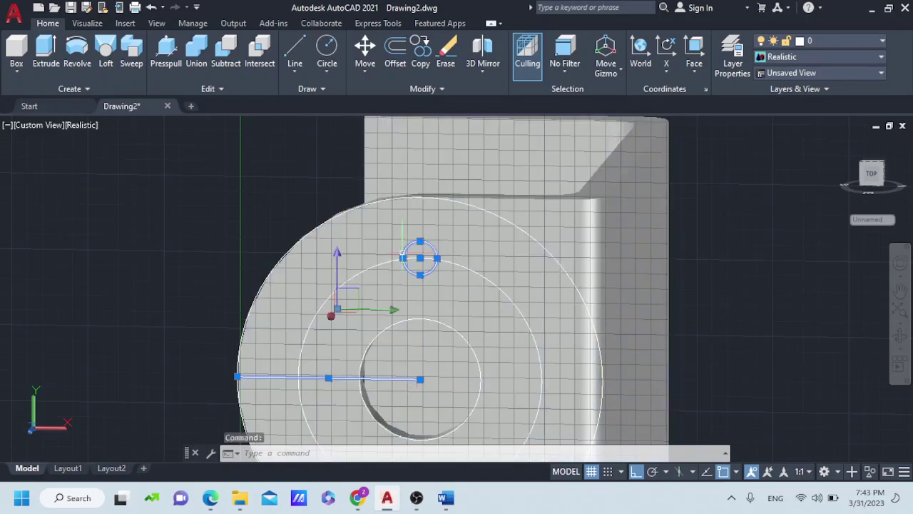
right_click(417, 327)
key("Escape")
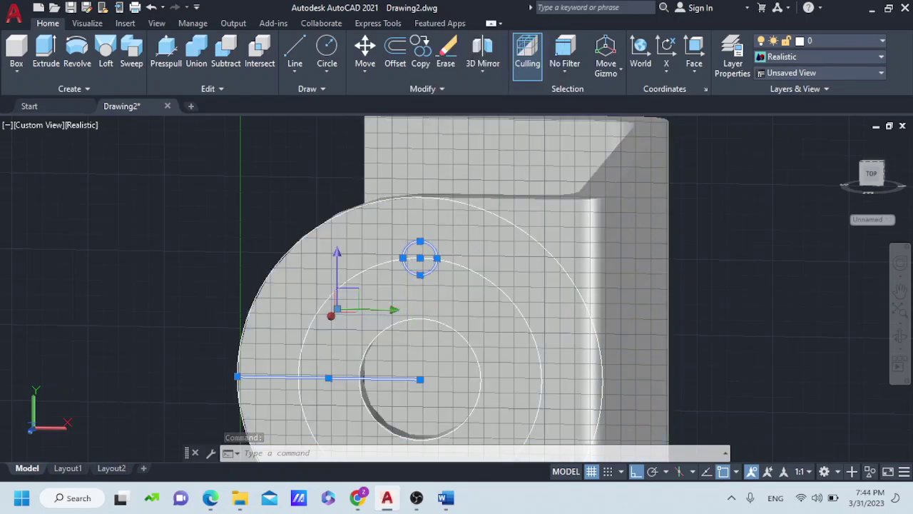
key("Escape")
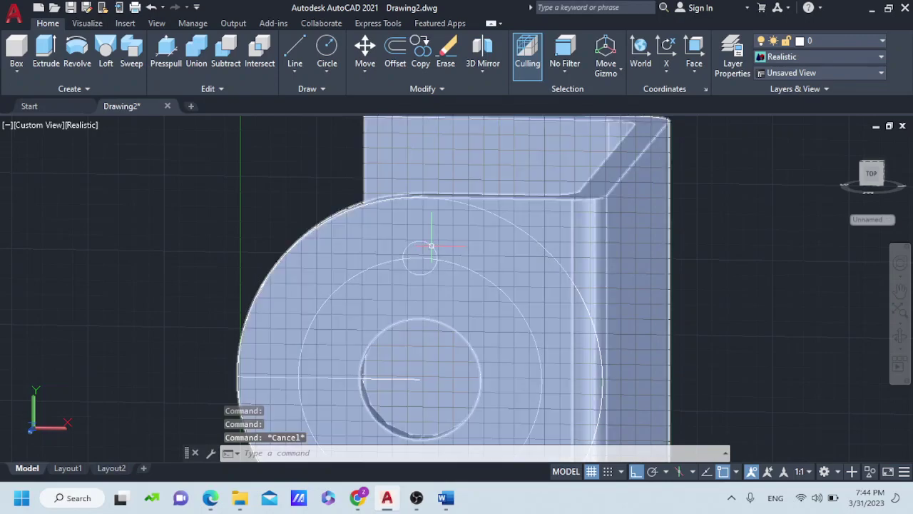
left_click(431, 246)
key("Escape")
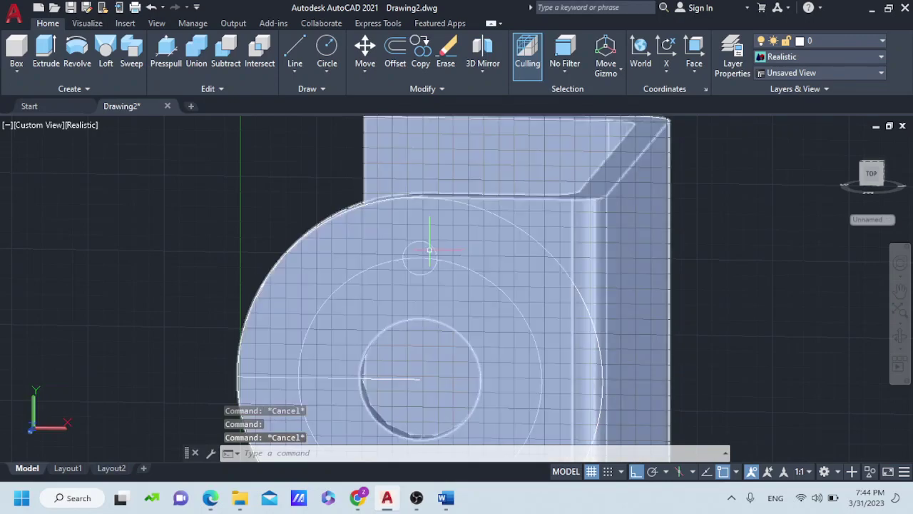
left_click(434, 251)
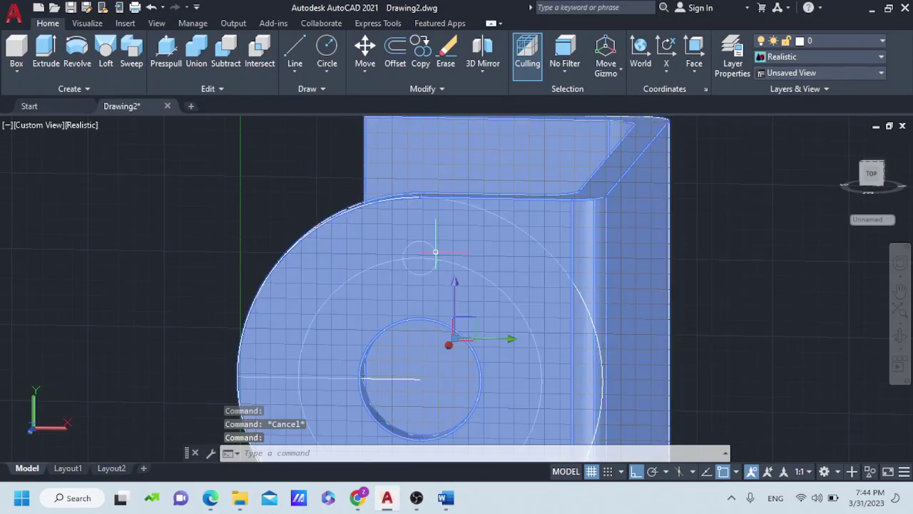
key("Escape")
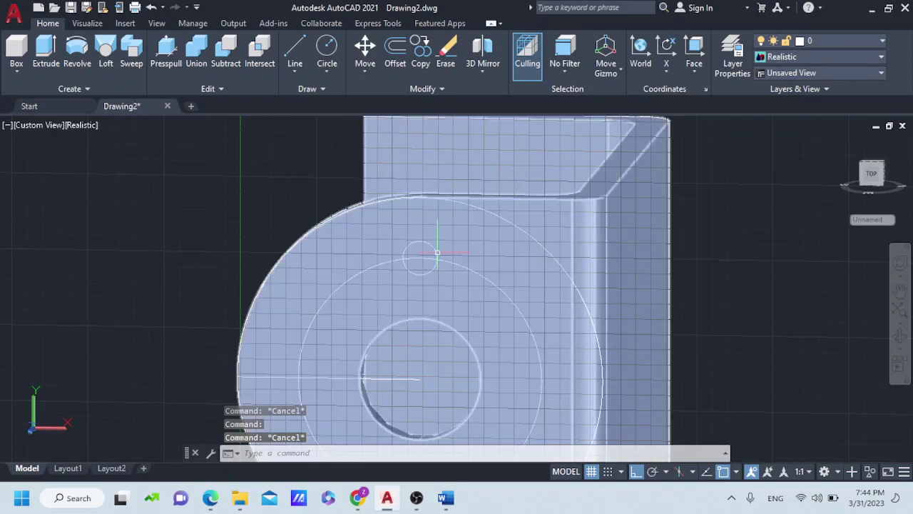
Polar-array the radius-2.8 circle into 4 copies at 90° around the centre hole's centre
key("Escape")
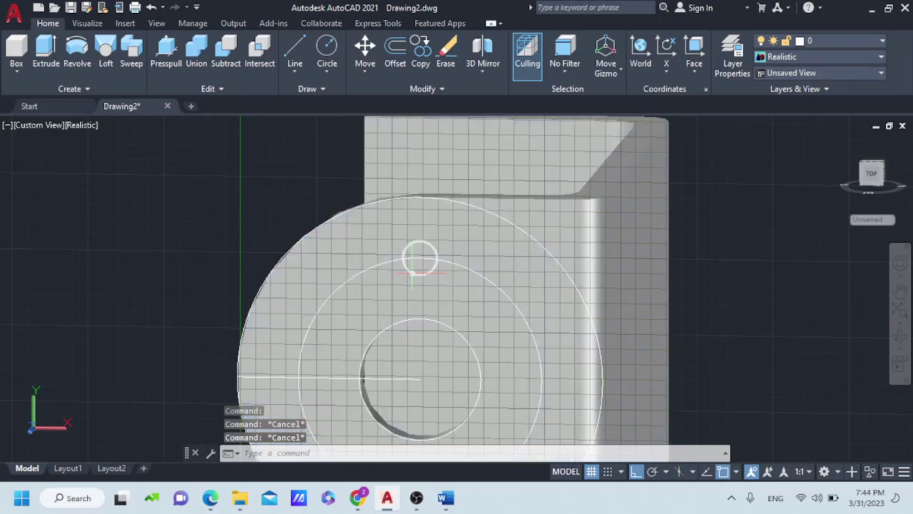
left_click(420, 262)
right_click(413, 261)
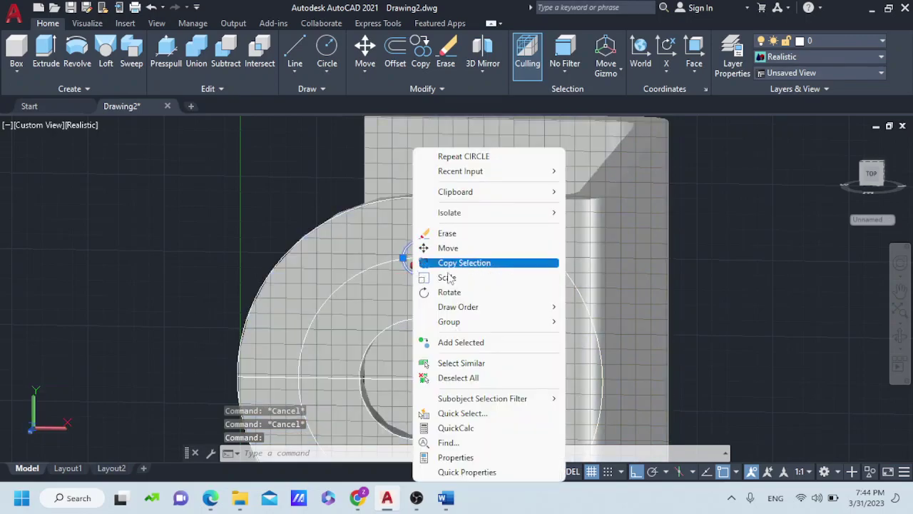
left_click(424, 91)
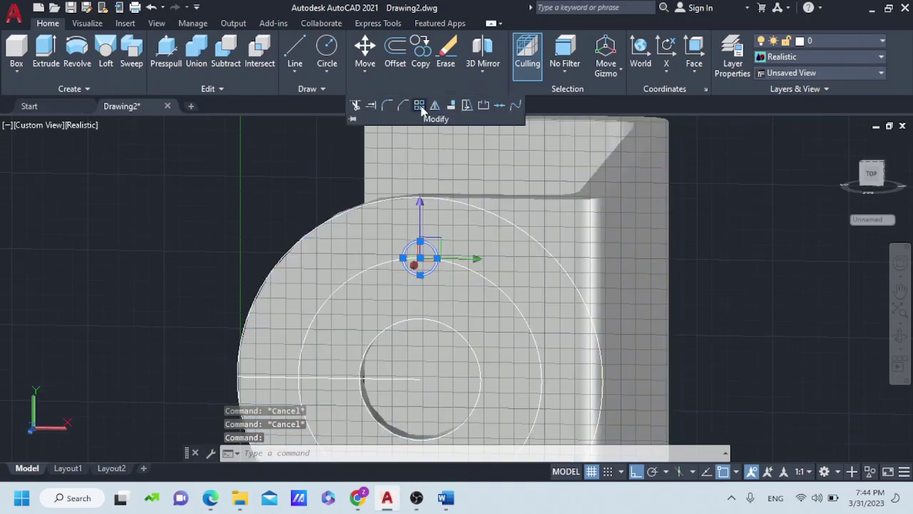
left_click(420, 105)
key("Down")
key("Down")
key("Down")
key("Return")
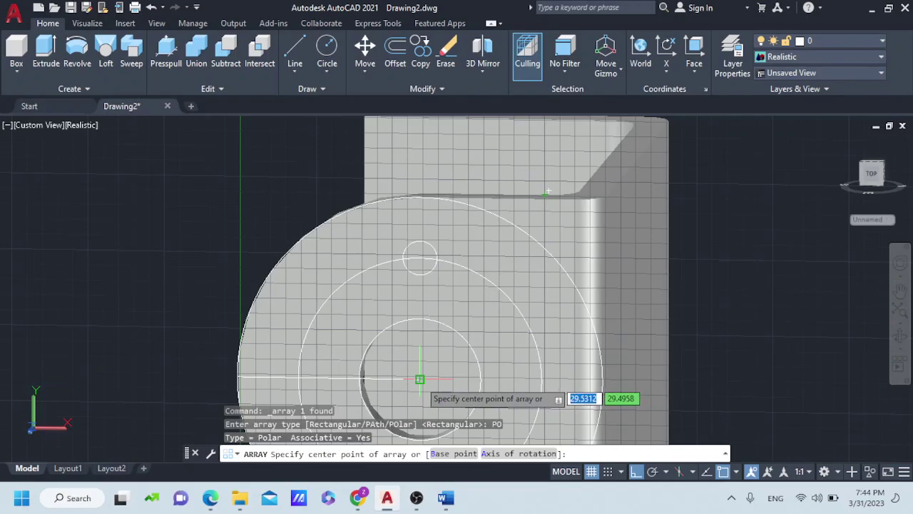
left_click(419, 379)
type("4")
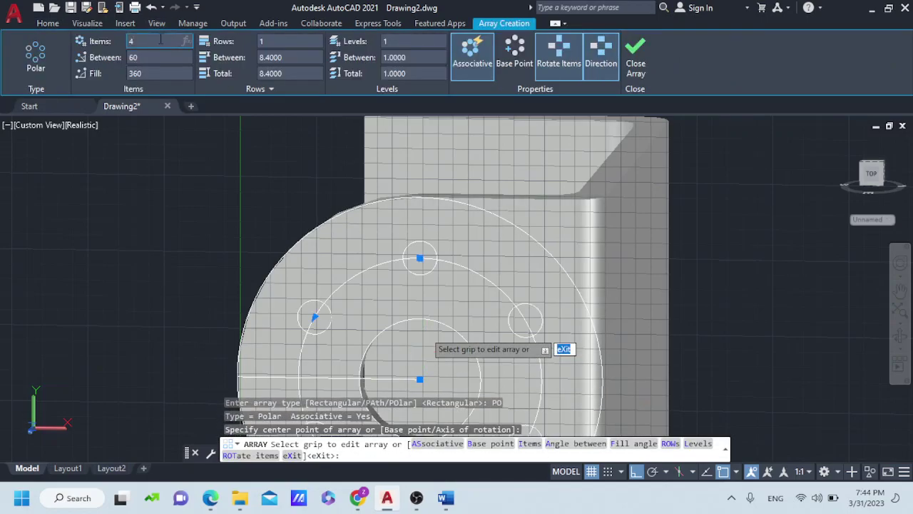
key("Return")
scroll(235, 250, "up", 2)
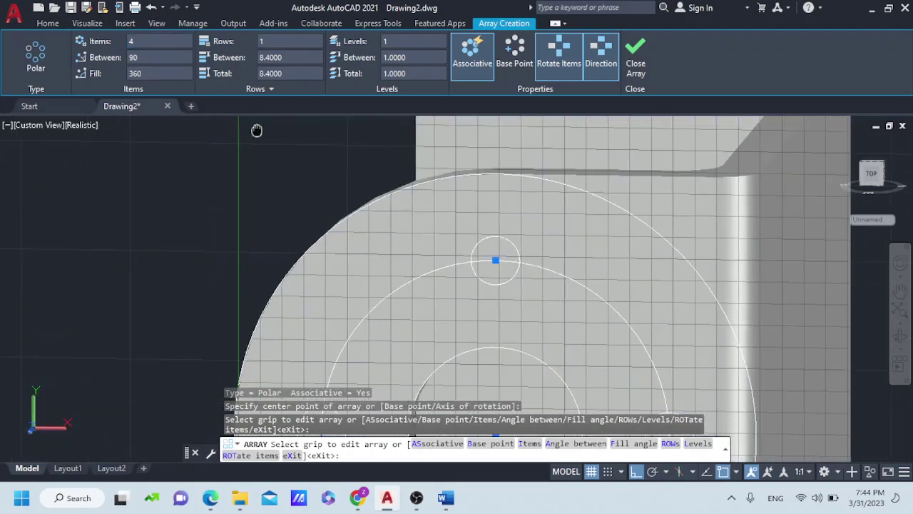
middle_click_drag(256, 130, 258, 120)
left_click(624, 60)
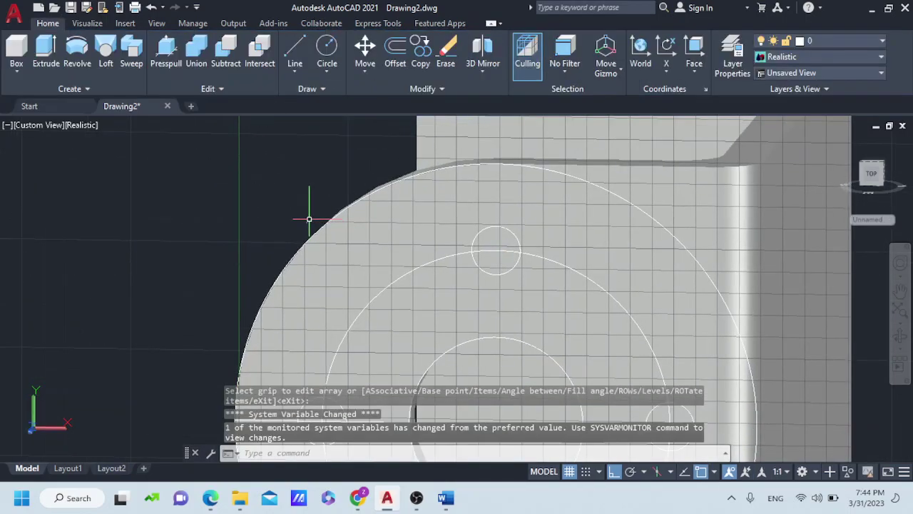
Switch to the Right view, centre the part, and orbit it back into 3D
scroll(306, 214, "down", 2)
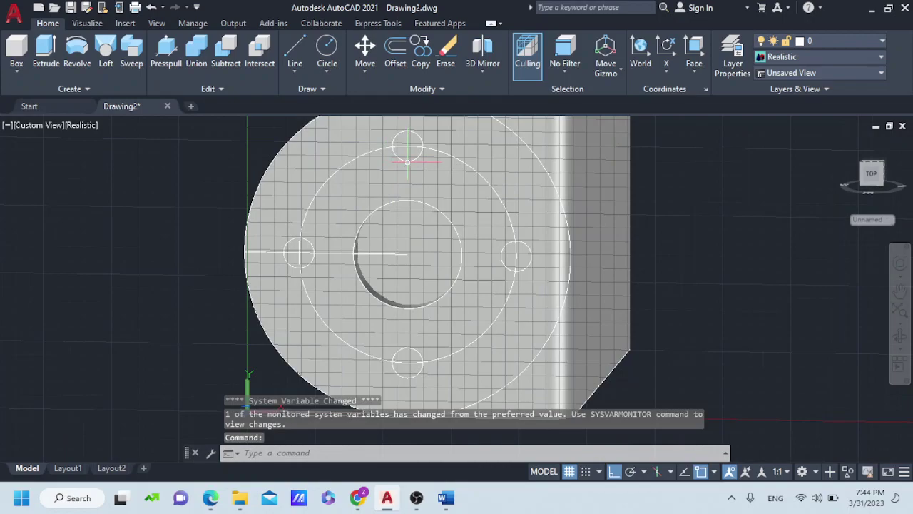
left_click(408, 156)
key("Escape")
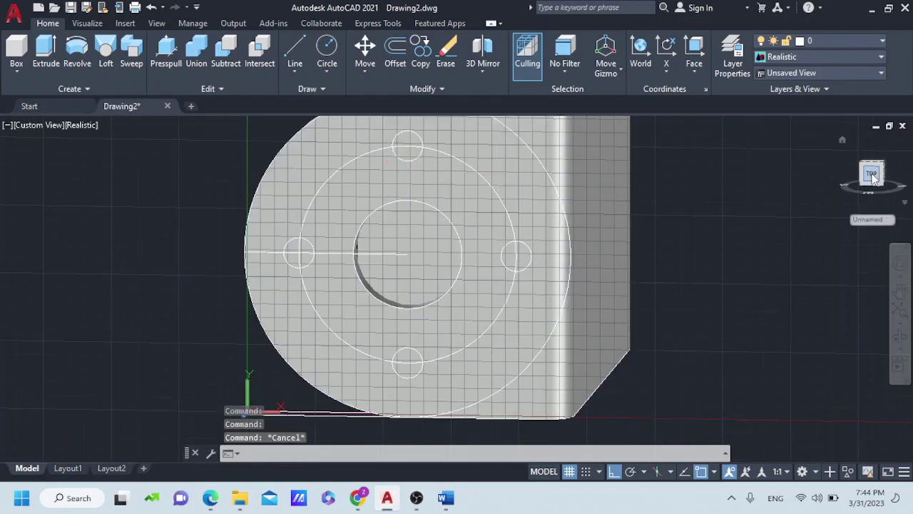
left_click(873, 177)
middle_click_drag(485, 250, 797, 242)
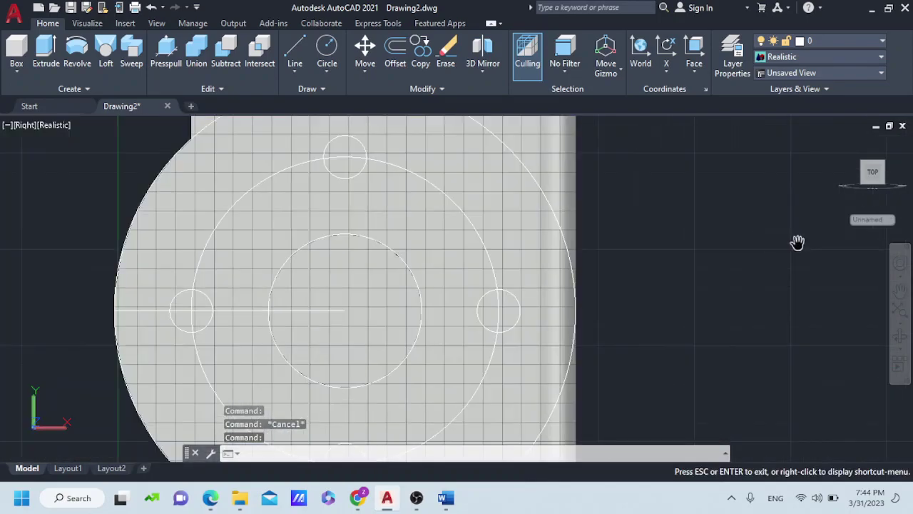
key("Escape")
scroll(457, 227, "down", 2)
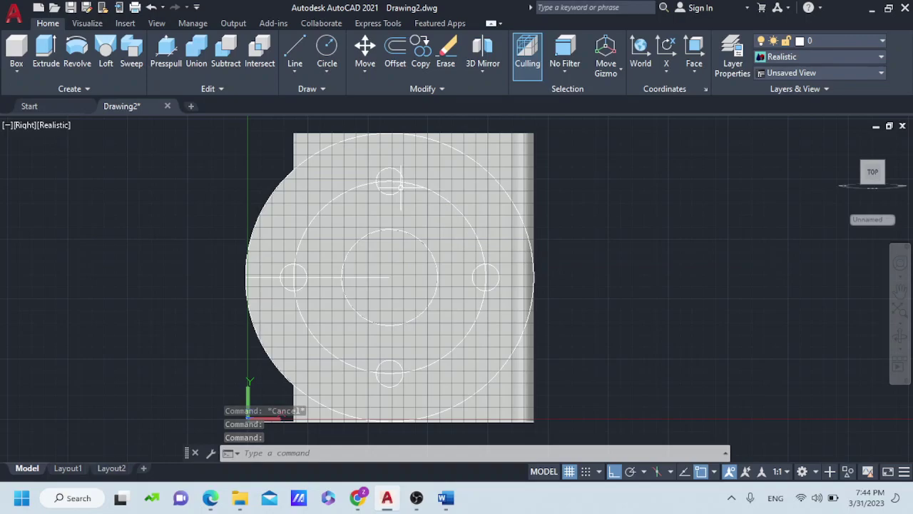
left_click(401, 187)
key("Escape")
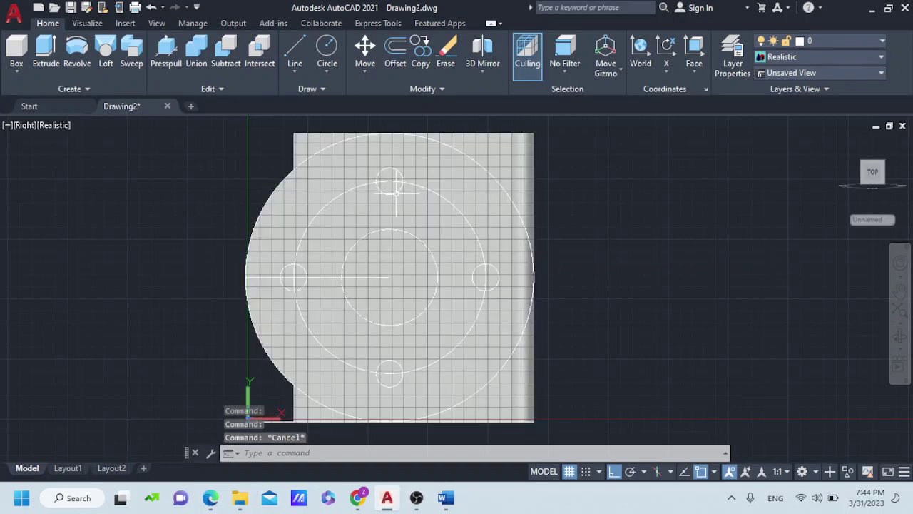
middle_click_drag(403, 227, 344, 210, "shift")
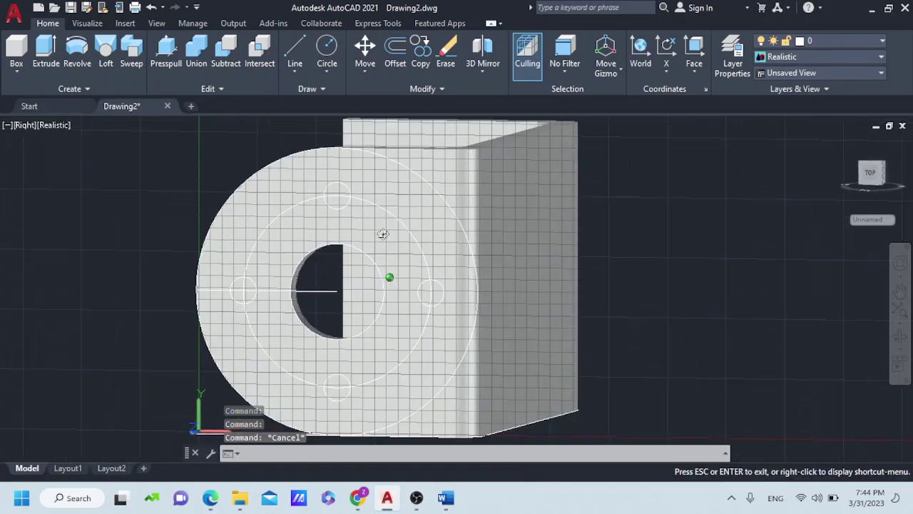
Rotate the four bolt-hole circles 45° about the centre hole's centre
left_click(343, 192)
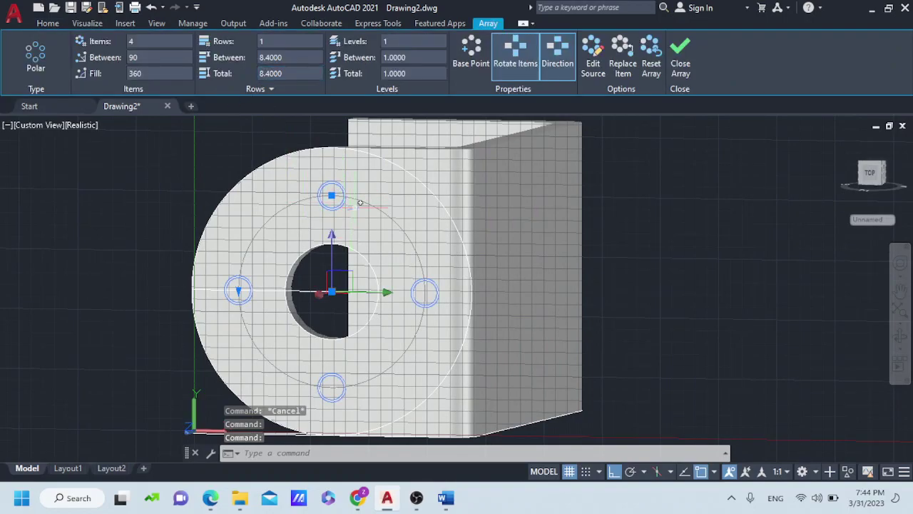
right_click(360, 202)
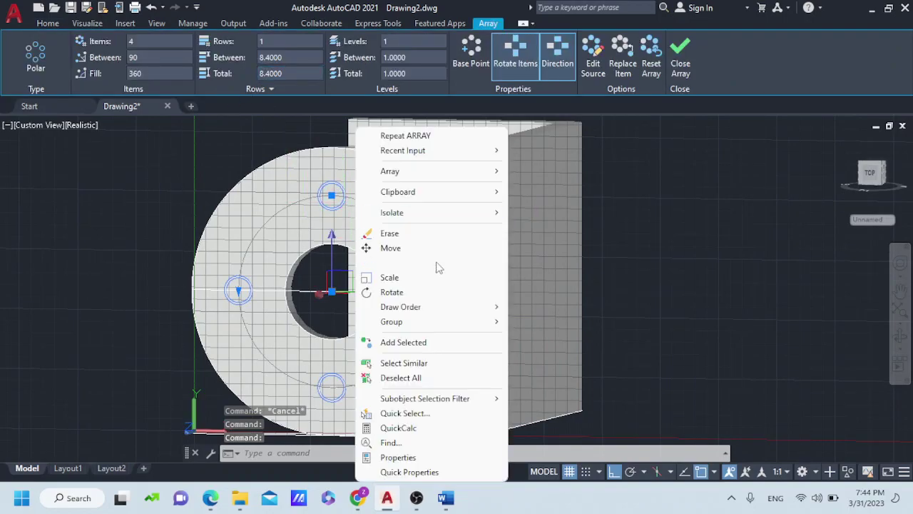
left_click(410, 292)
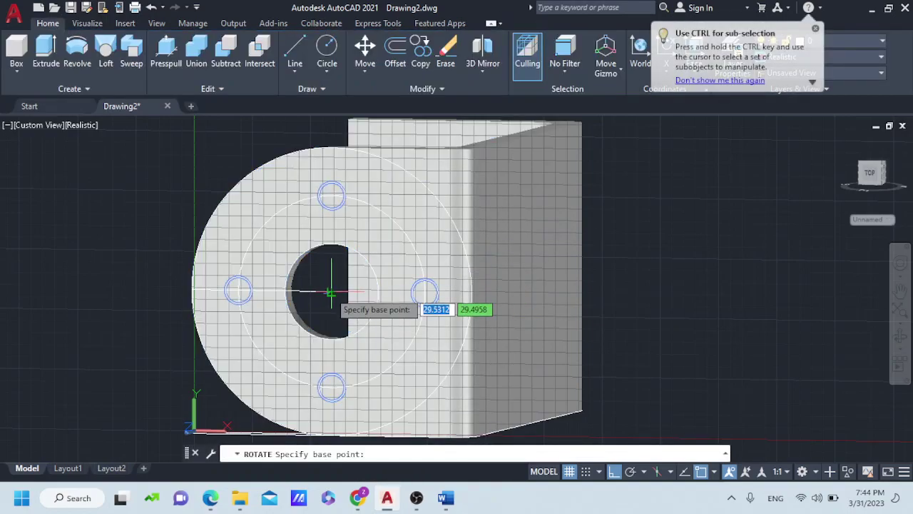
left_click(331, 291)
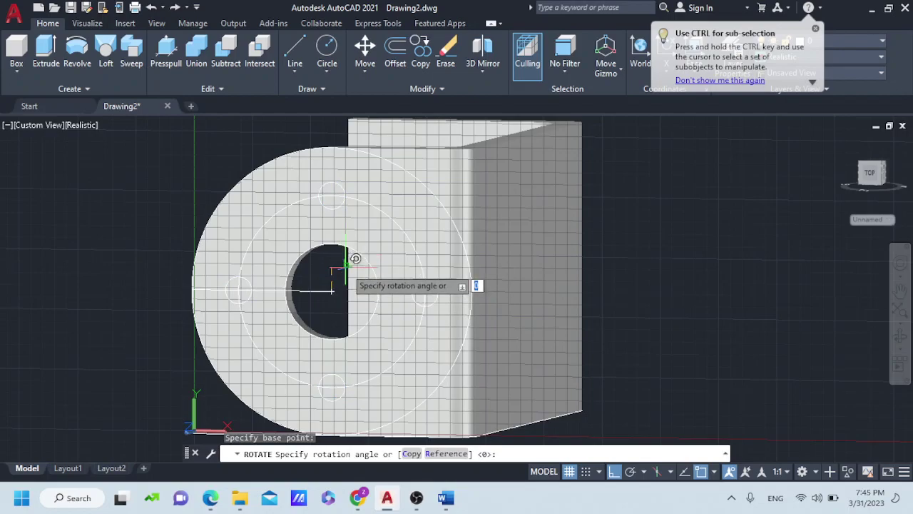
type("45")
key("Return")
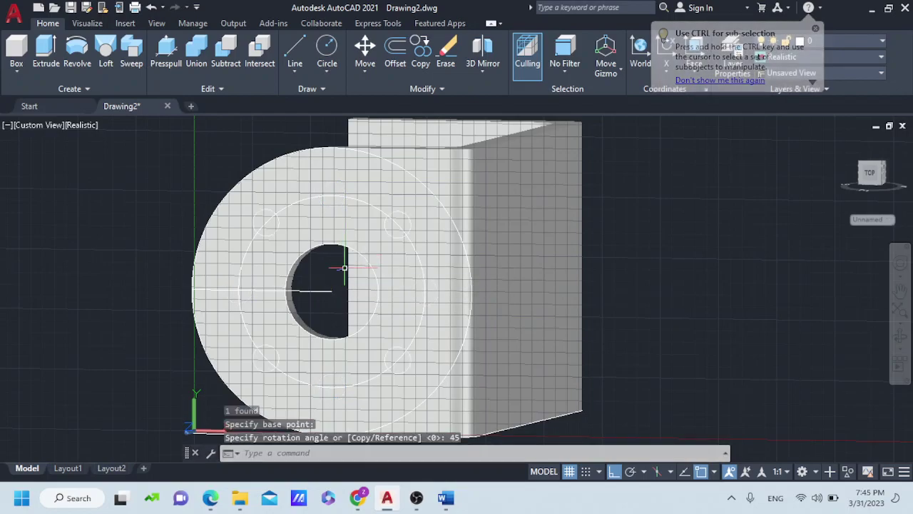
key("Escape")
middle_click_drag(426, 276, 435, 282, "shift")
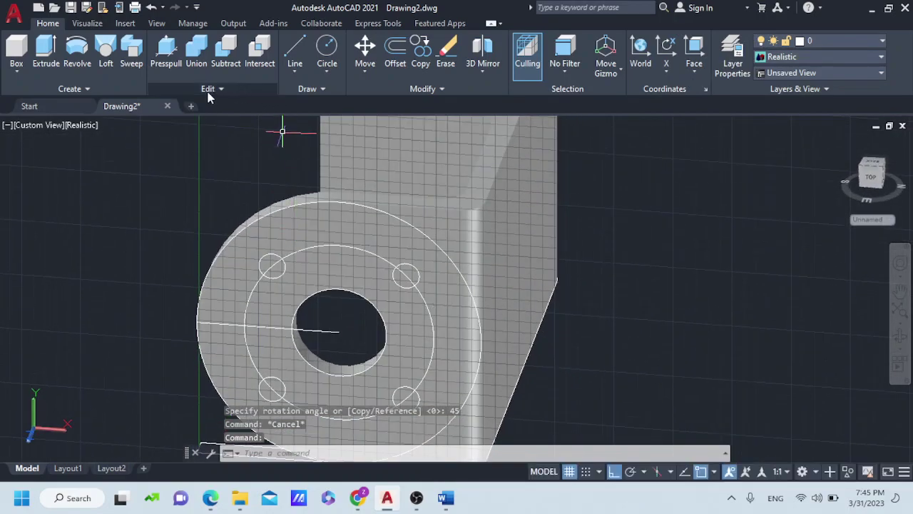
Erase the bolt-circle construction circle from the plate
left_click(166, 51)
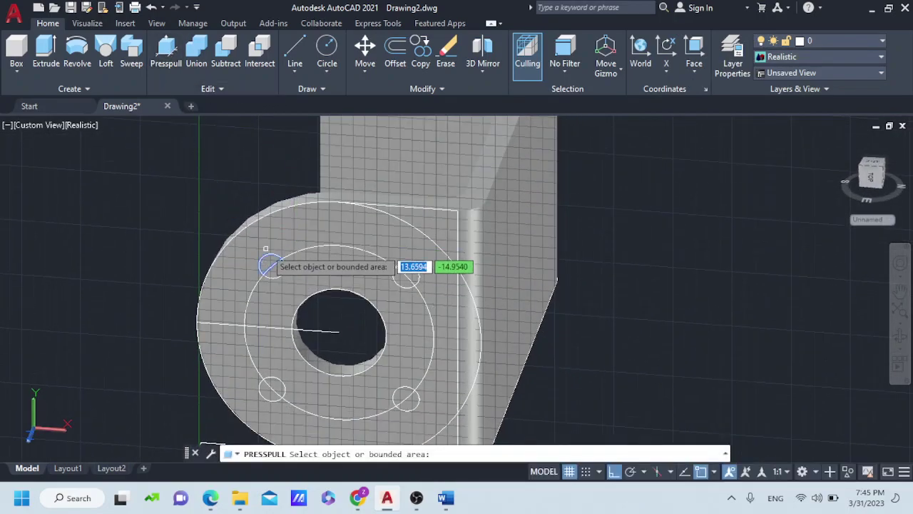
key("Return")
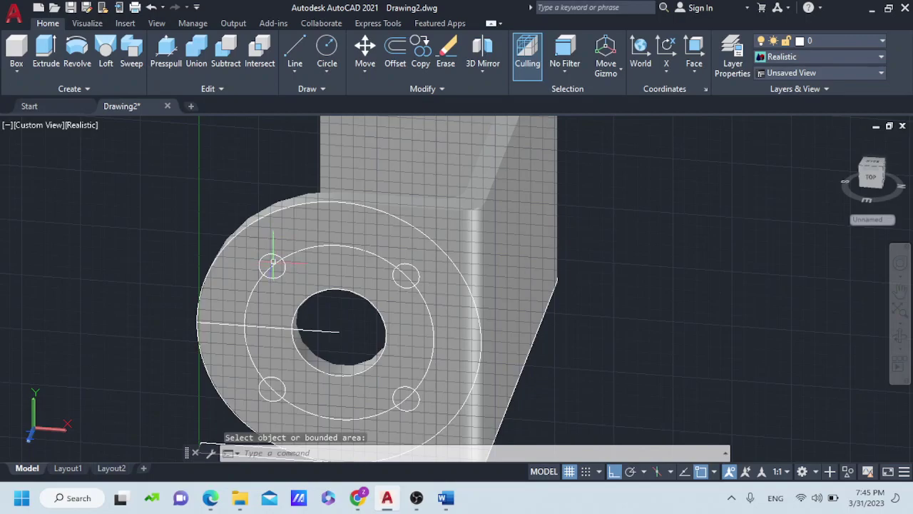
key("Escape")
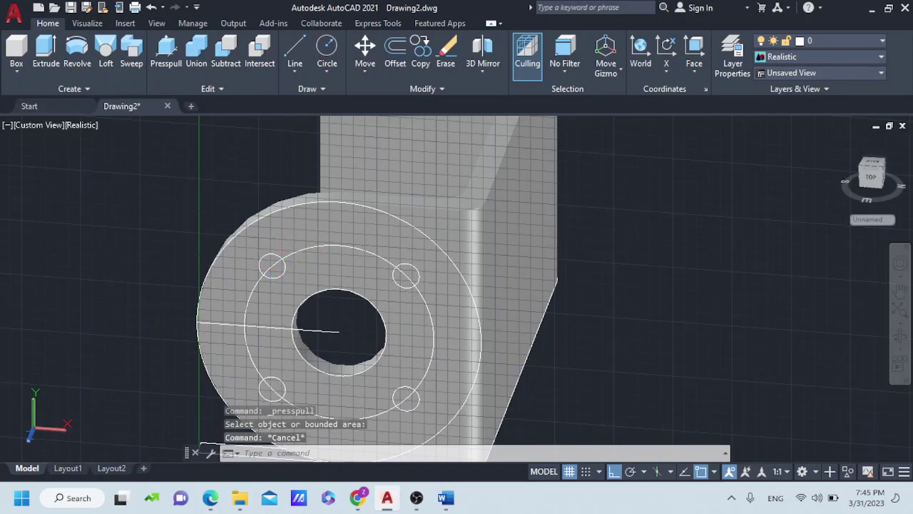
left_click(295, 250)
key("Delete")
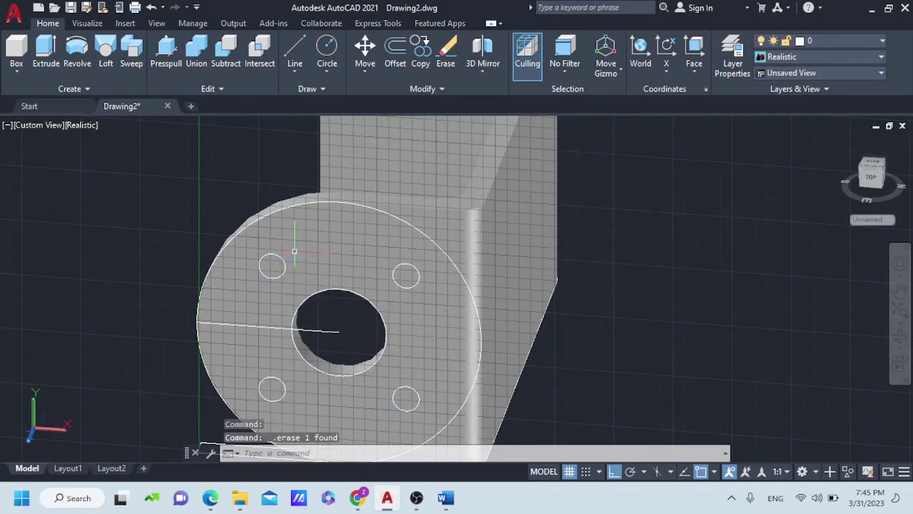
Press-pull the four diagonal bolt-hole circles through the rounded plate
left_click(166, 51)
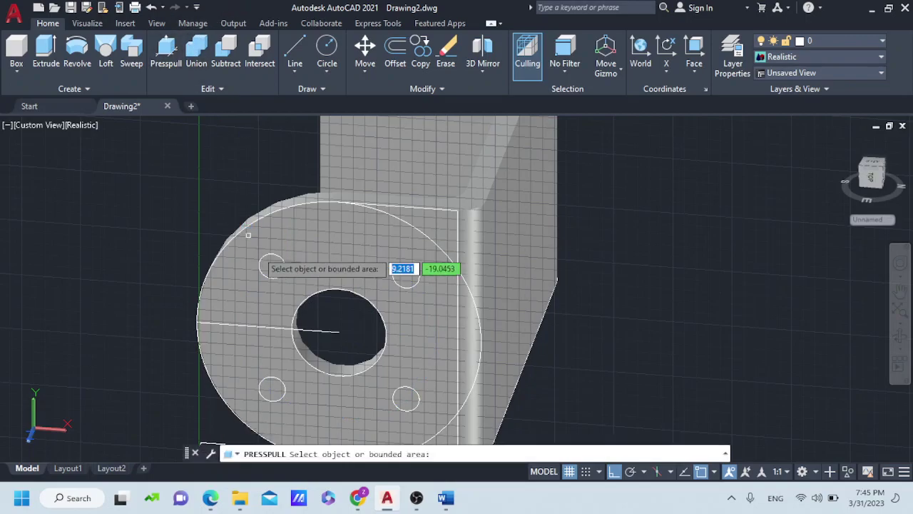
left_click(271, 264)
left_click(275, 202)
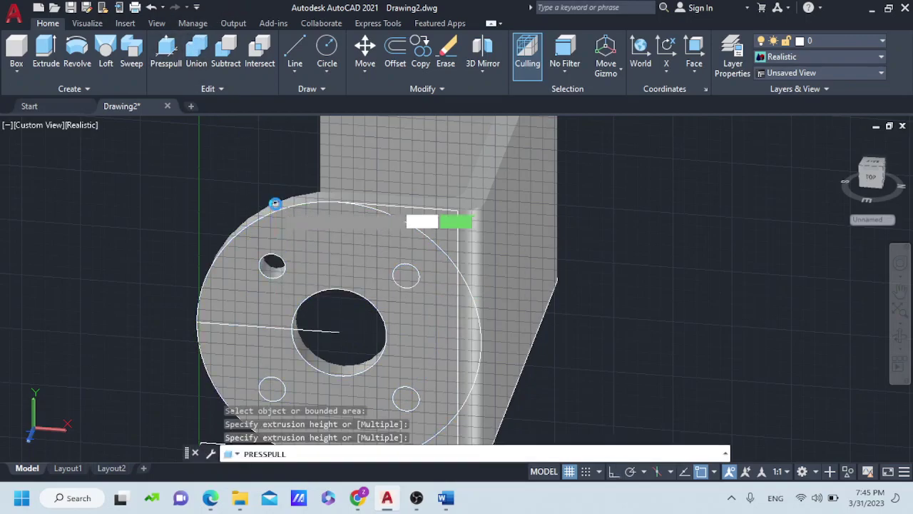
left_click(406, 275)
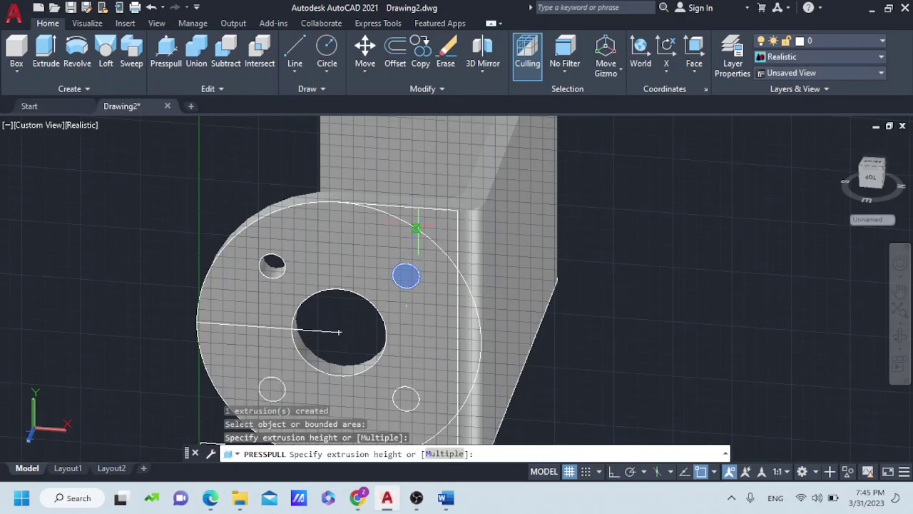
left_click(418, 224)
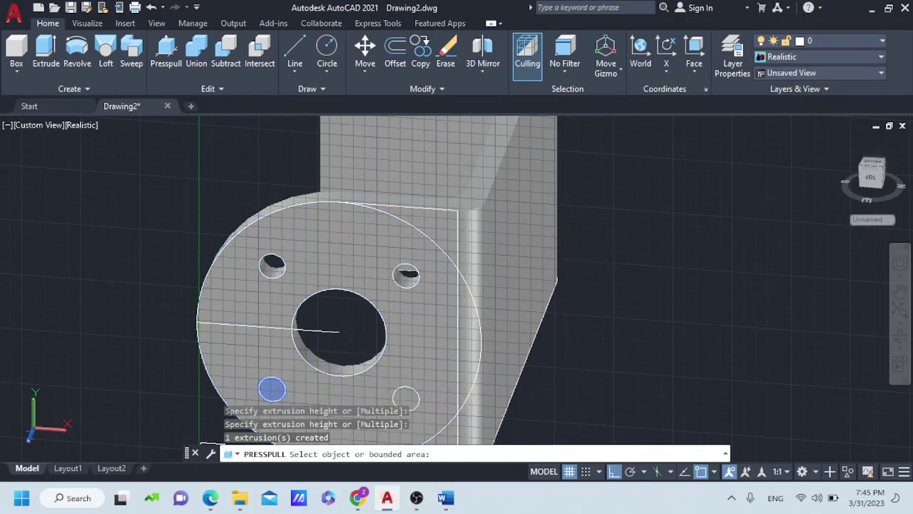
left_click(271, 389)
left_click(342, 322)
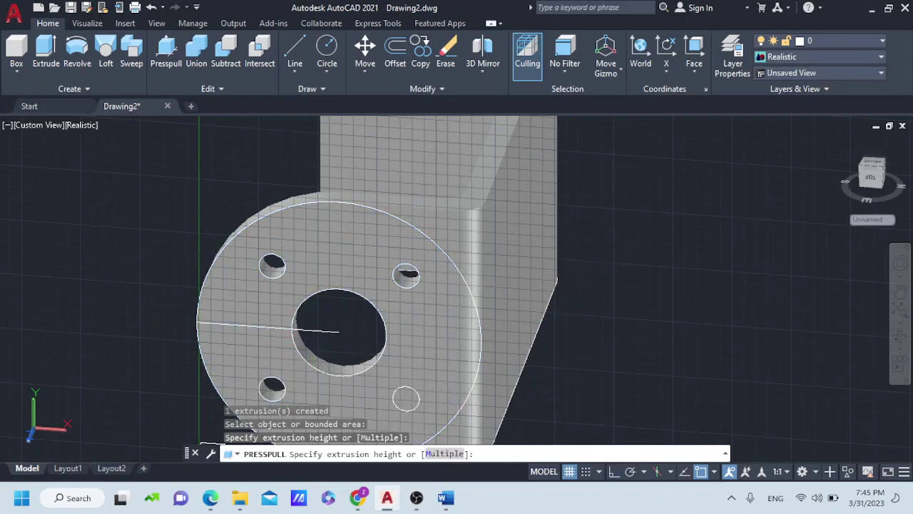
left_click(406, 398)
left_click(389, 366)
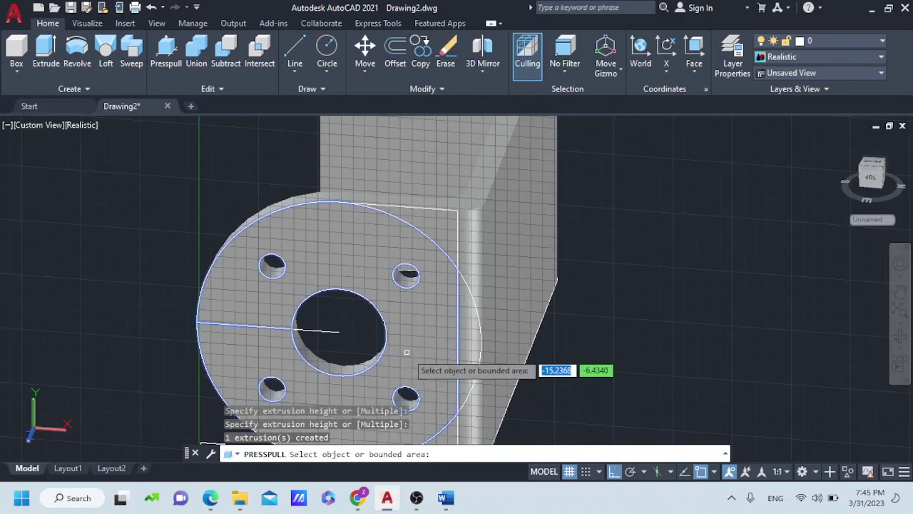
middle_click_drag(381, 364, 328, 309, "shift")
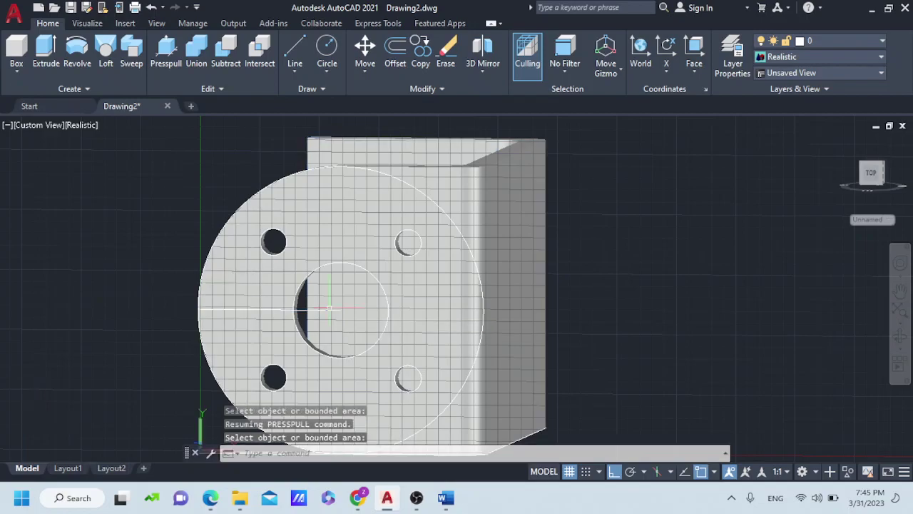
Delete the stray horizontal line on the plate, undoing an accidental deletion of the solid
key("Return")
left_click(328, 308)
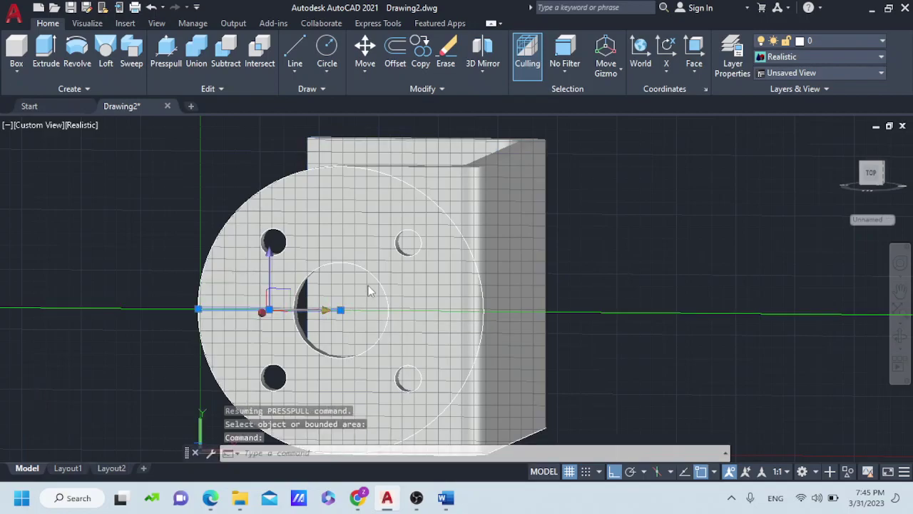
key("Delete")
left_click(365, 269)
key("Delete")
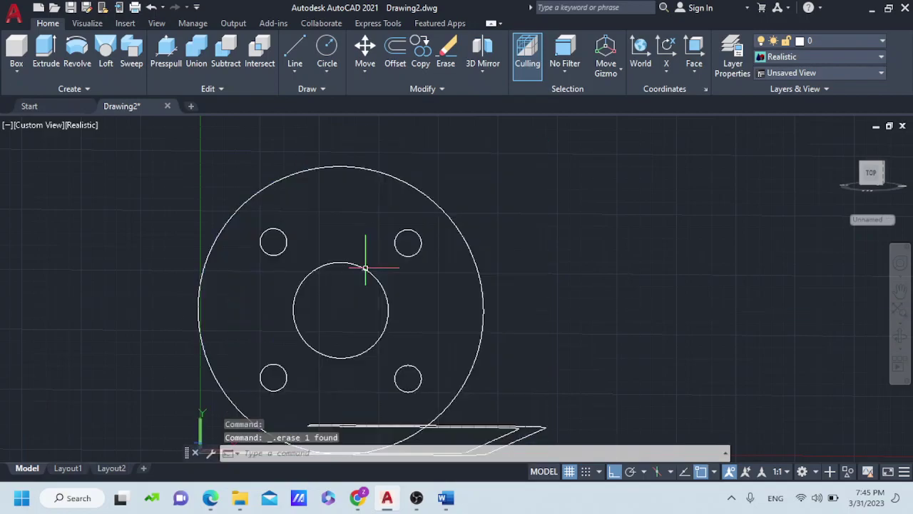
left_click(151, 7)
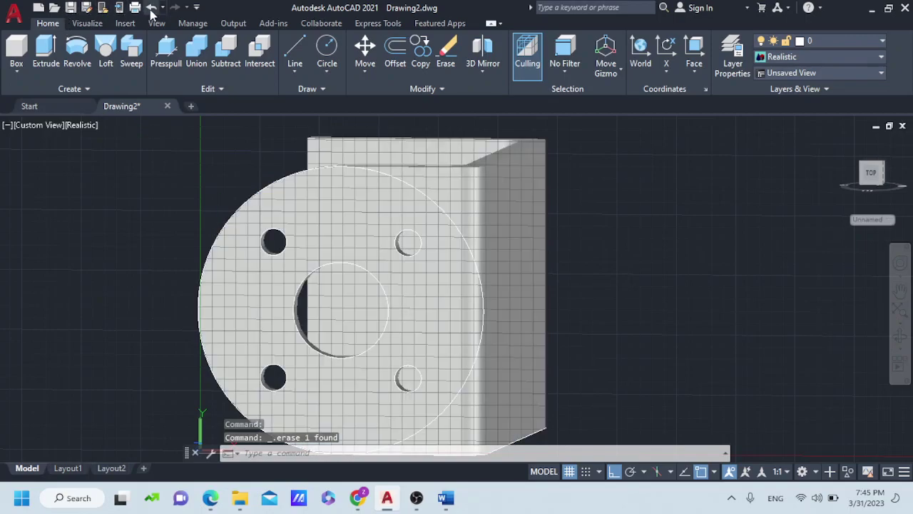
key("Escape")
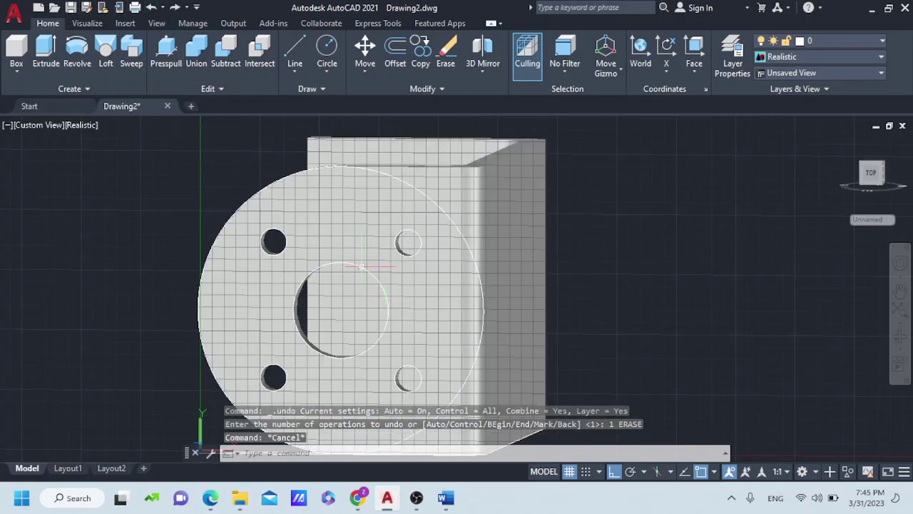
left_click(361, 267)
key("Escape")
left_click(364, 271)
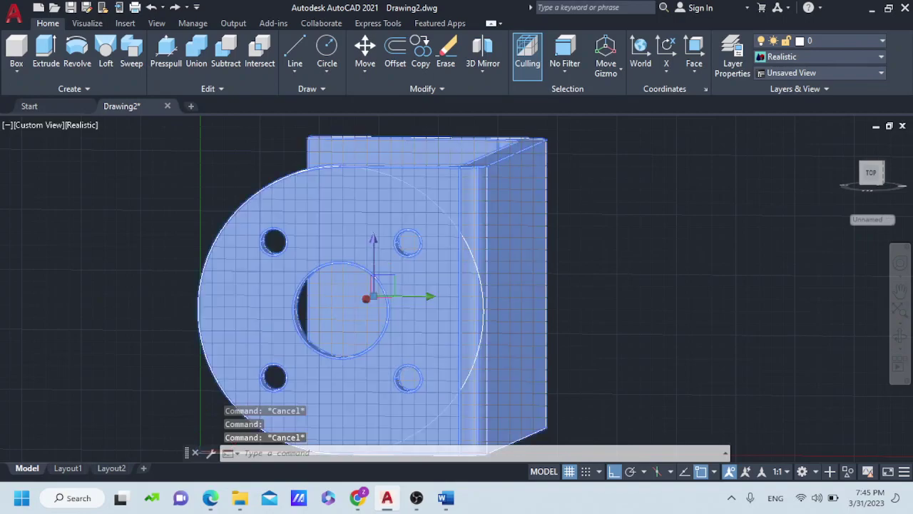
key("Escape")
Erase the leftover outer circle, centre-hole circle and arrayed bolt-hole circle outlines
scroll(364, 256, "up", 1)
scroll(364, 256, "up", 2)
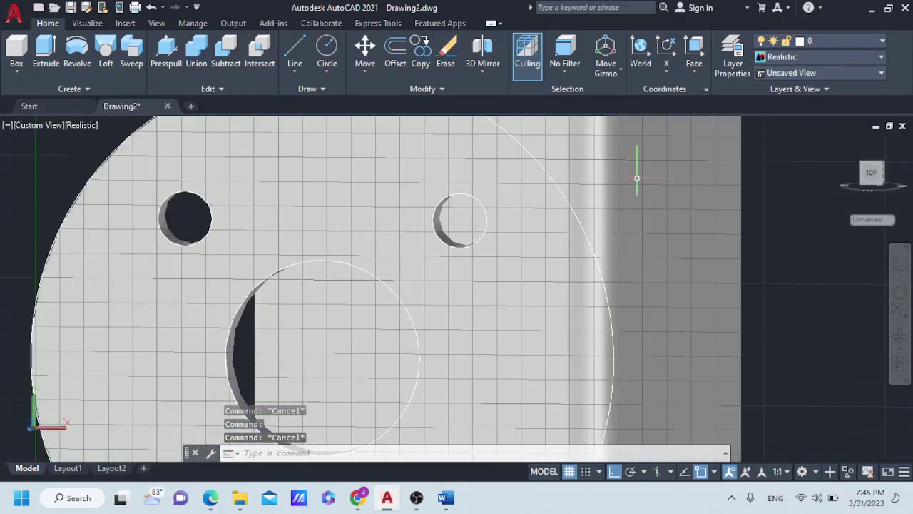
left_click(606, 329)
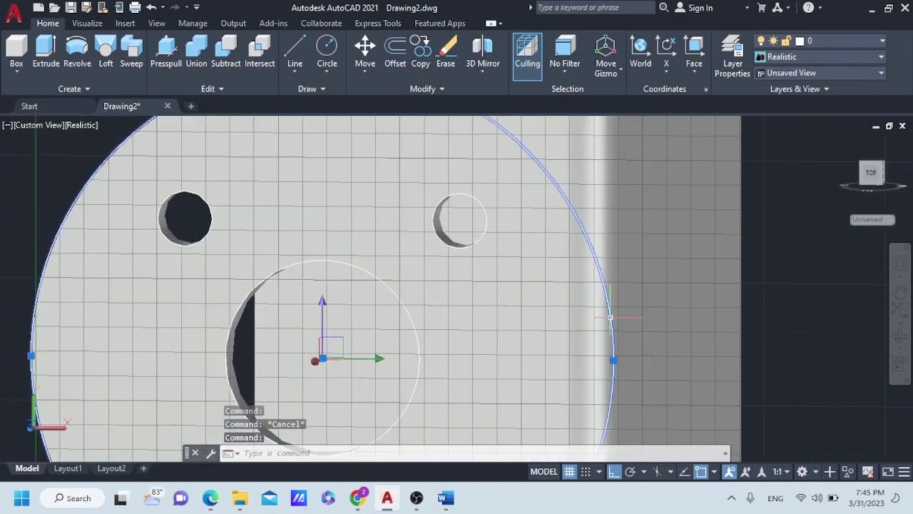
key("Delete")
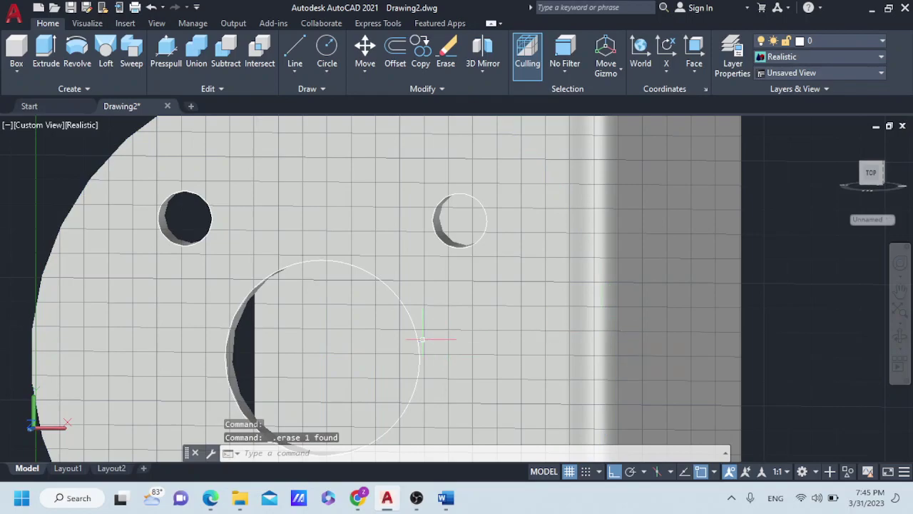
left_click(416, 335)
key("Delete")
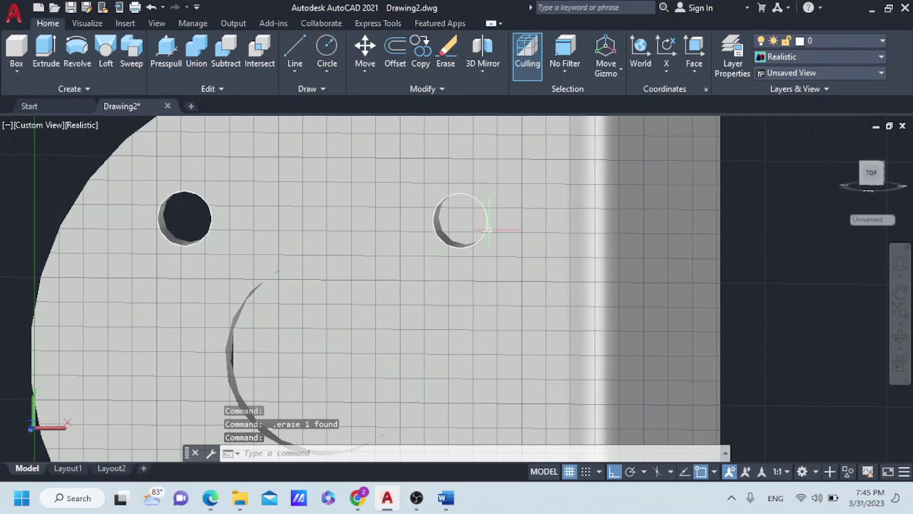
left_click(482, 207)
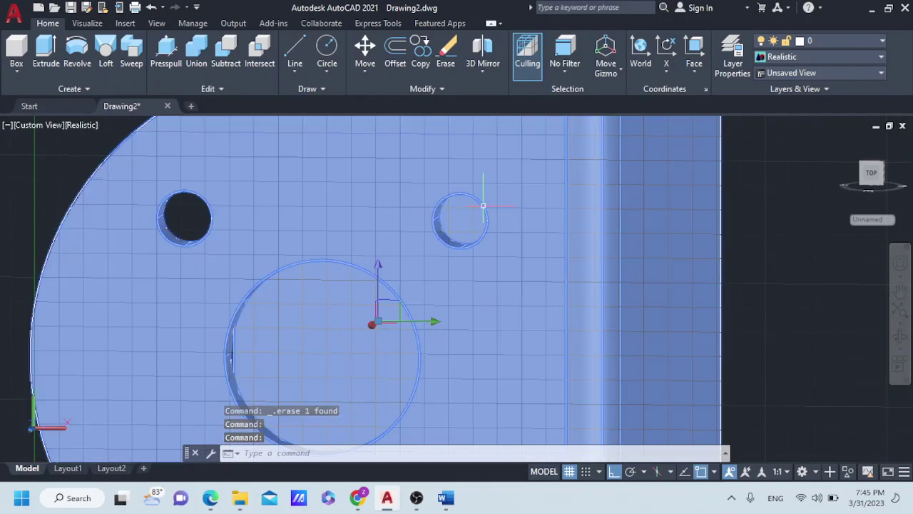
key("Escape")
left_click(483, 206)
key("Escape")
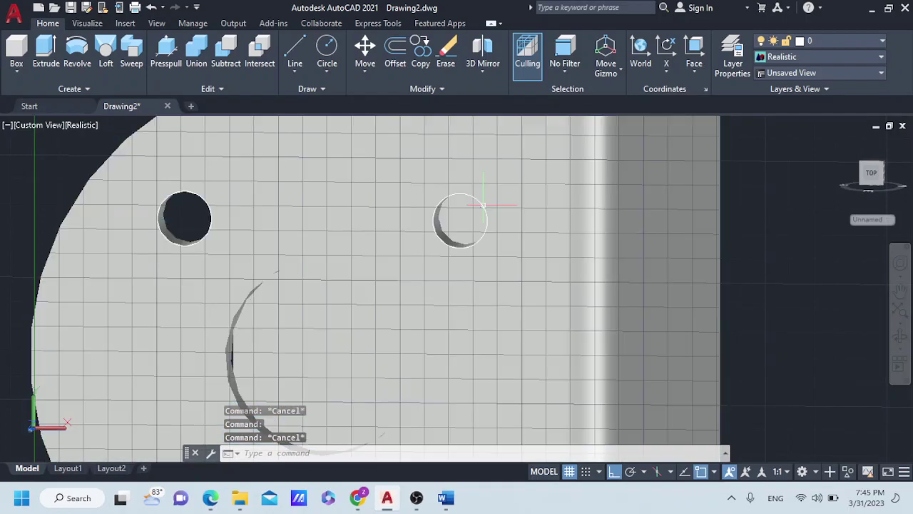
left_click(483, 207)
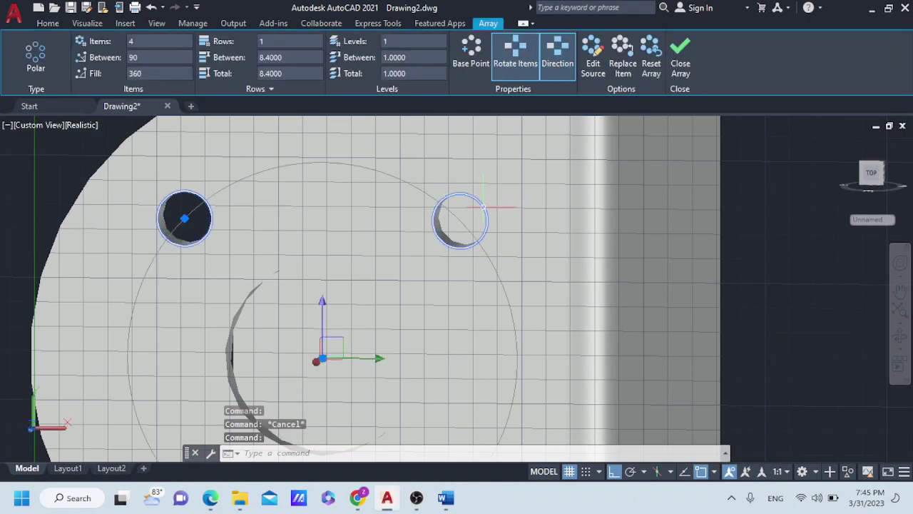
key("Delete")
Turn to the Left view, tilted to expose the plate's top edge, and start a line
scroll(395, 266, "down", 3)
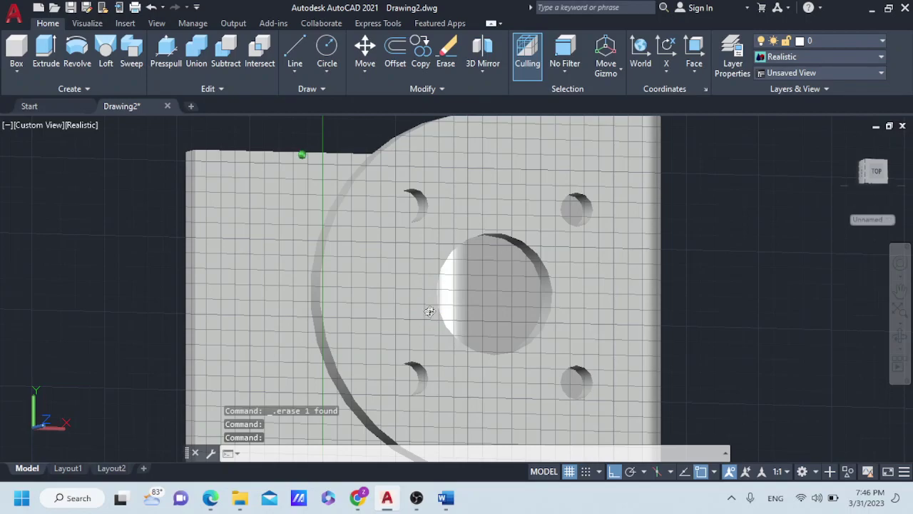
mouse_move(429, 311)
middle_mouse_down("shift")
mouse_move(662, 307)
mouse_move(738, 198)
middle_mouse_up("shift")
left_click(879, 177)
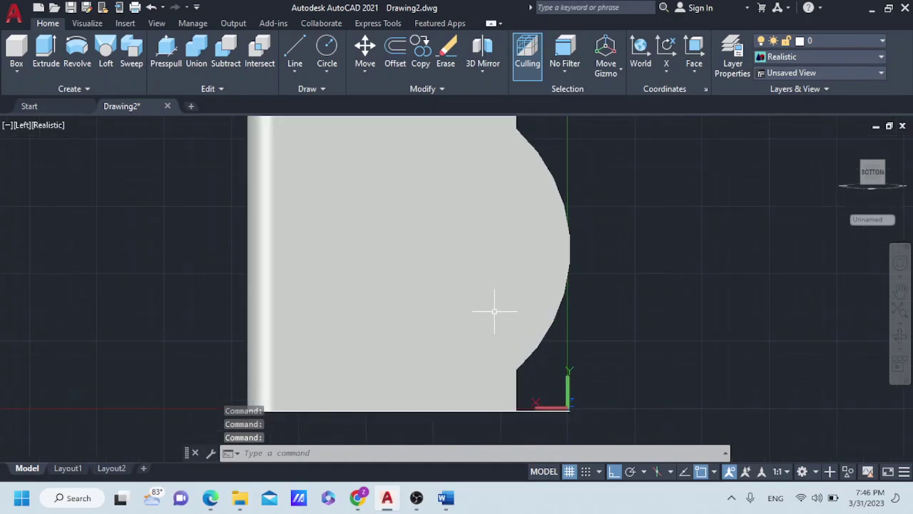
mouse_move(495, 304)
middle_mouse_down("shift")
mouse_move(492, 316)
mouse_move(489, 292)
mouse_move(471, 294)
mouse_move(518, 275)
middle_mouse_up("shift")
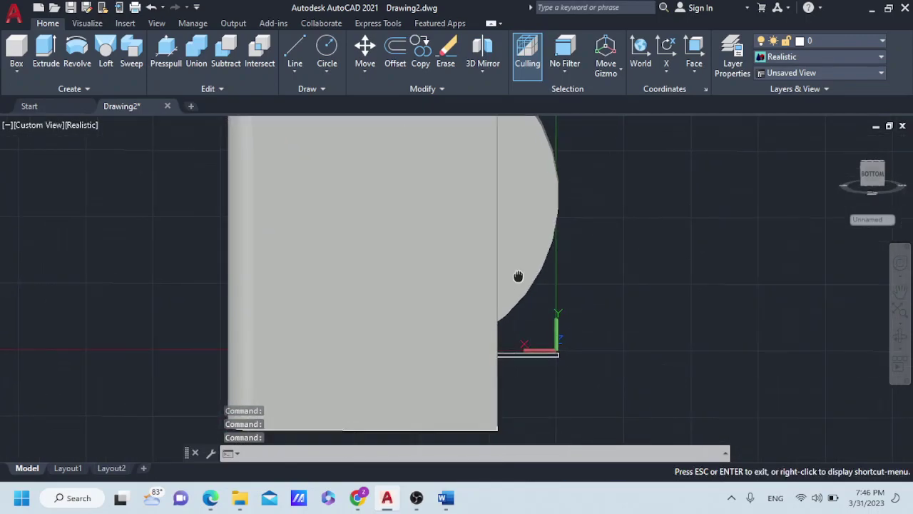
scroll(528, 284, "down", 3)
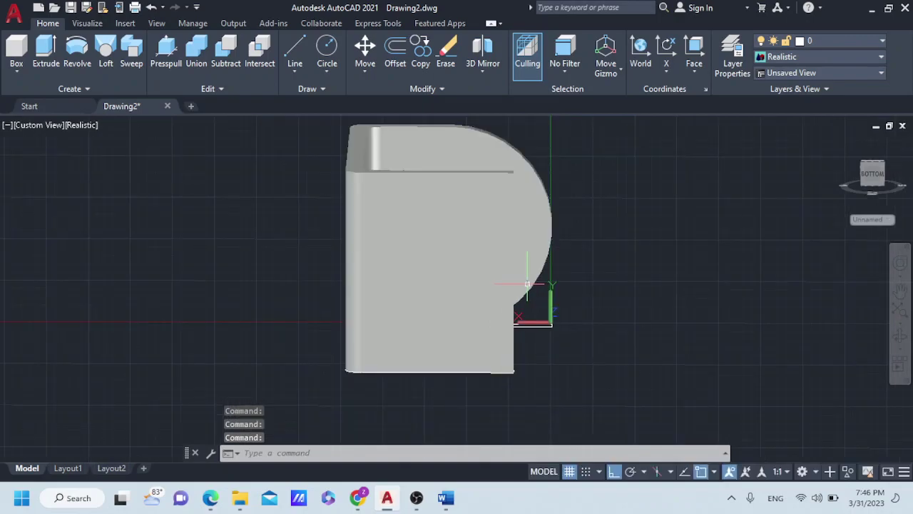
mouse_move(528, 284)
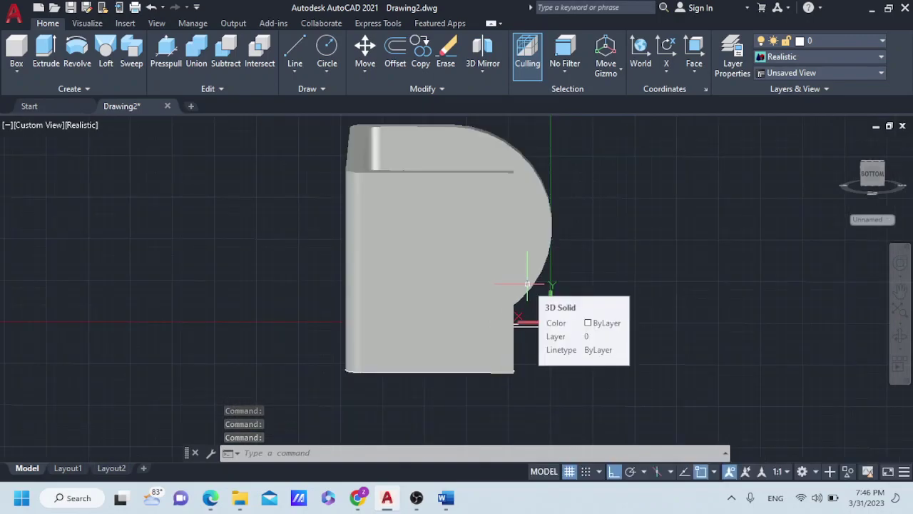
left_click(295, 52)
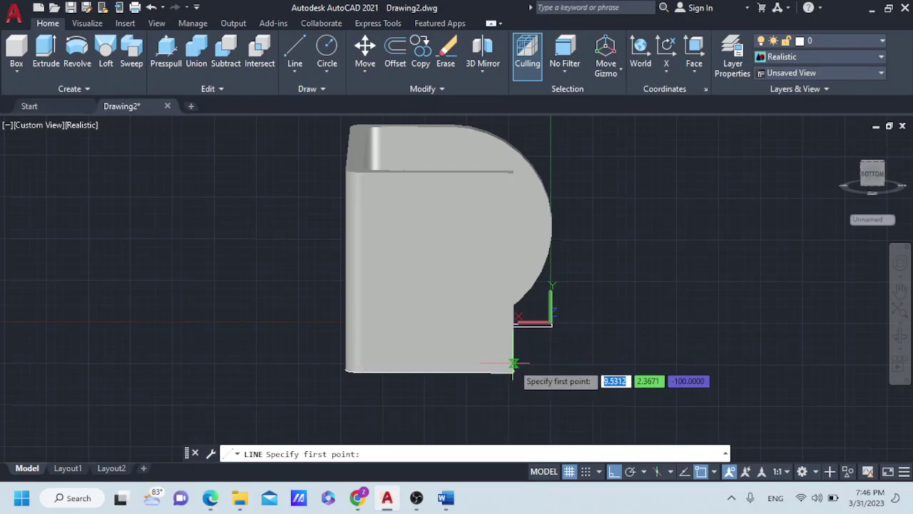
Erase the stray line under the plate
key("Escape")
left_click(694, 49)
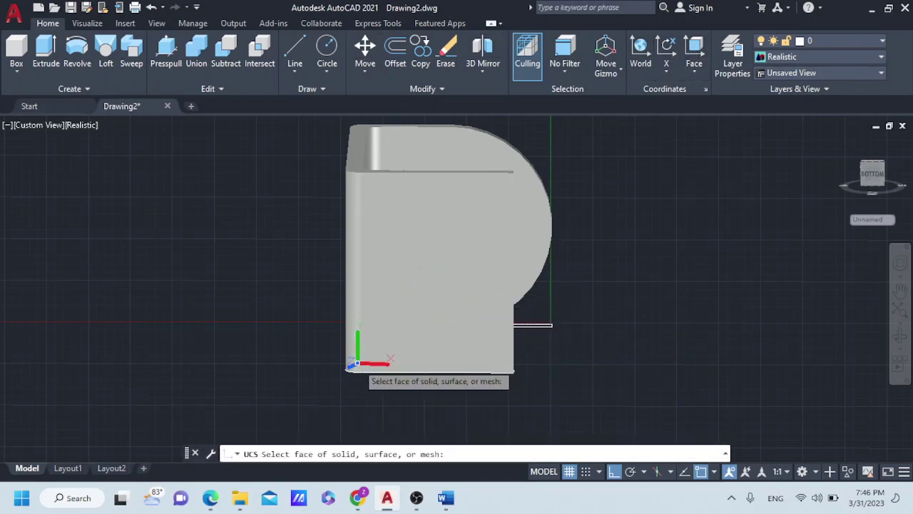
key("Escape")
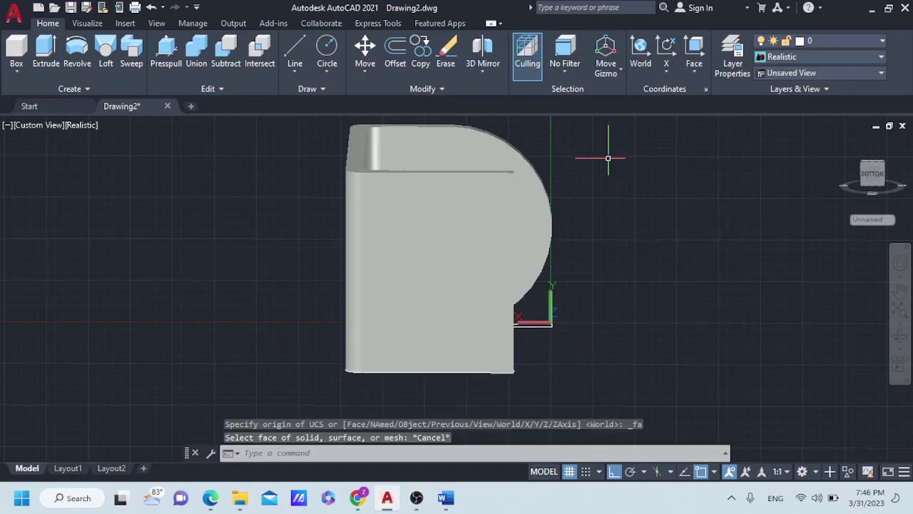
left_click(695, 58)
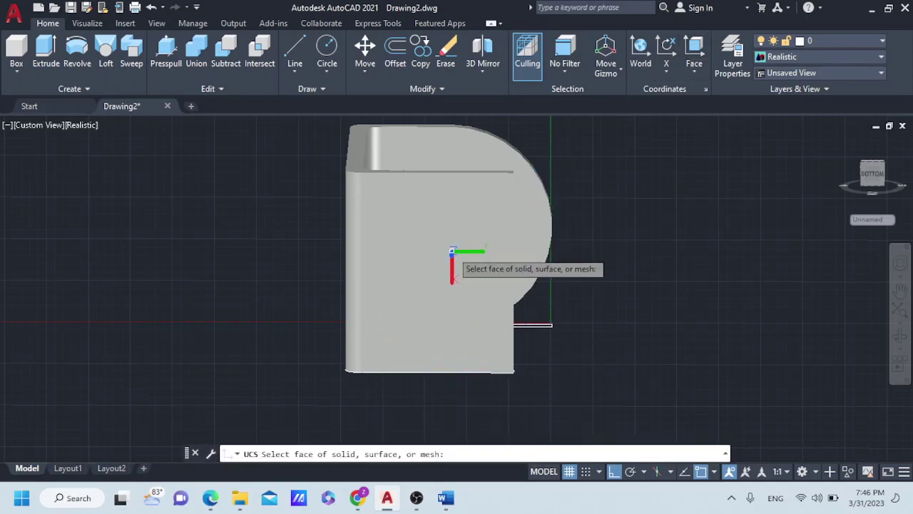
key("Escape")
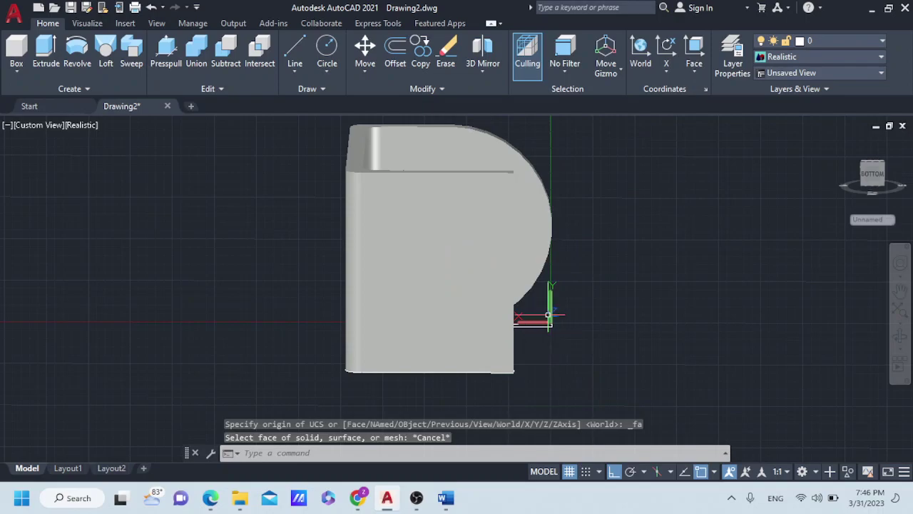
middle_click_drag(579, 327, 584, 326, "shift")
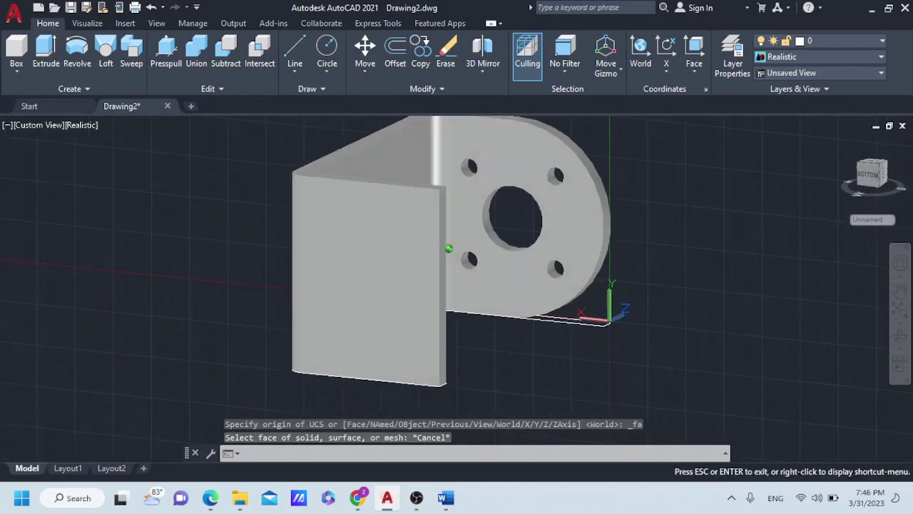
left_click(584, 322)
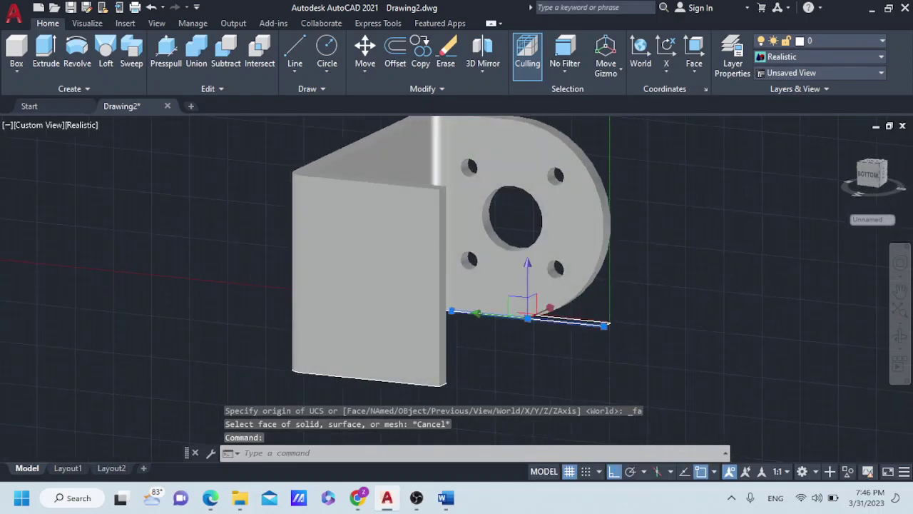
key("Delete")
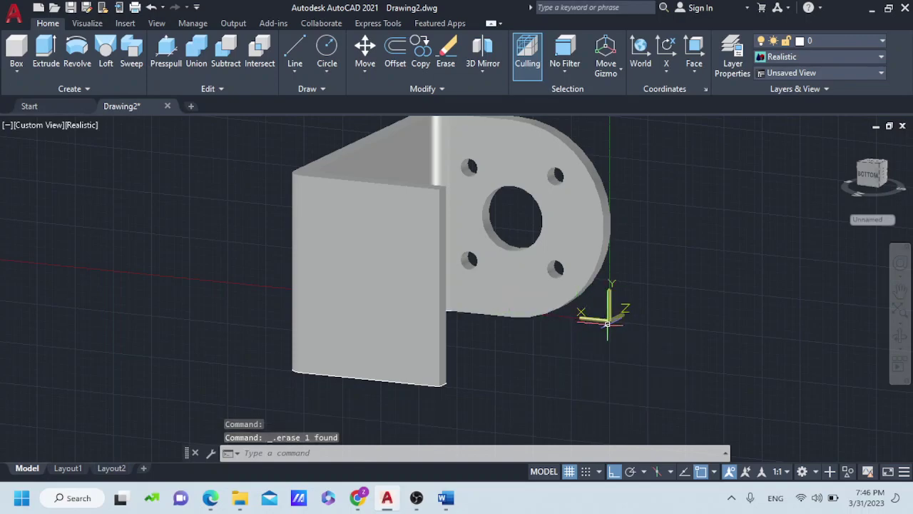
Align the UCS to the flange's front face and view it from the Left, panned into place
left_click(697, 54)
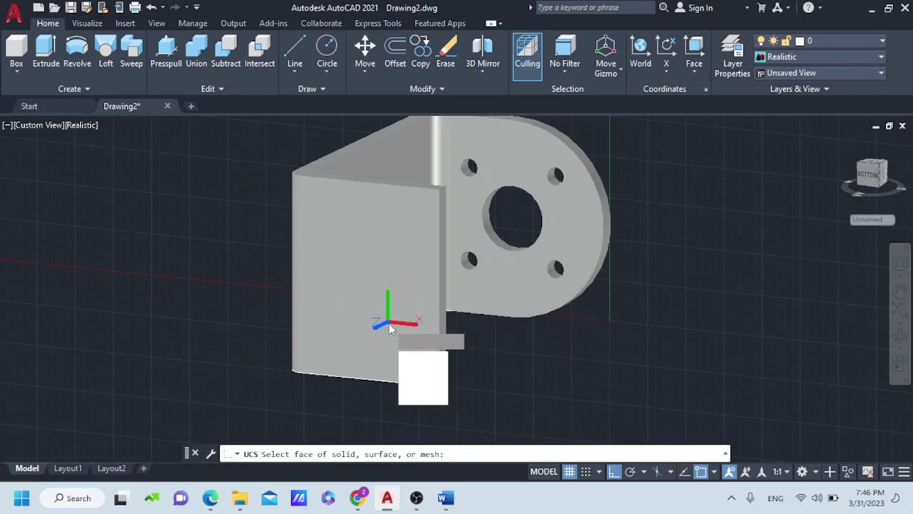
left_click(390, 328)
key("Return")
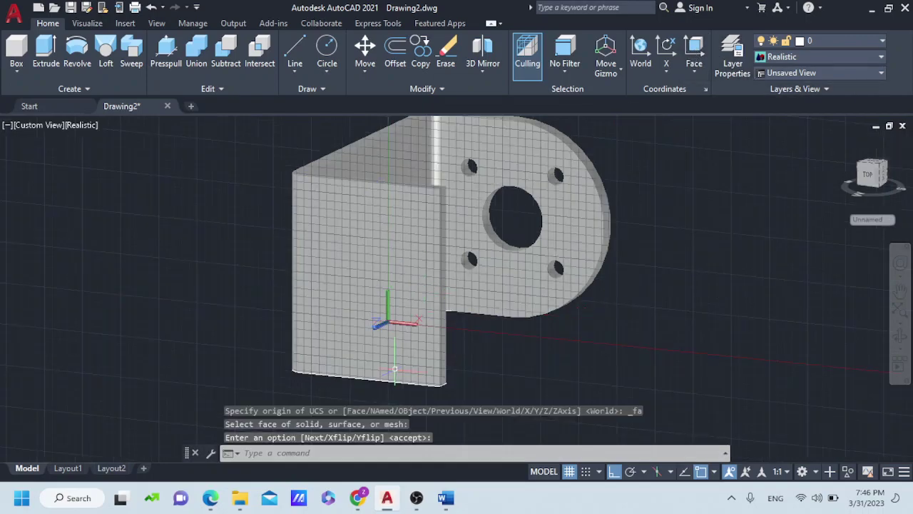
middle_click_drag(423, 361, 420, 340, "shift")
key("Return")
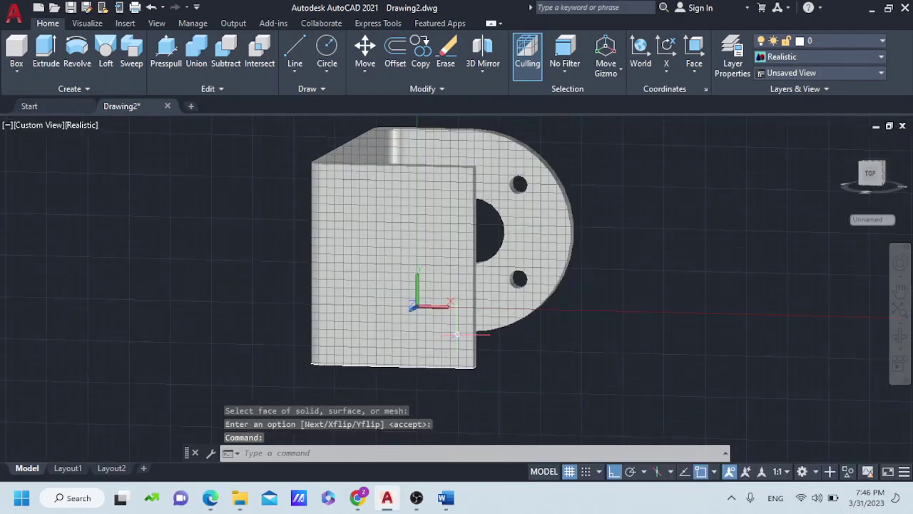
left_click(859, 177)
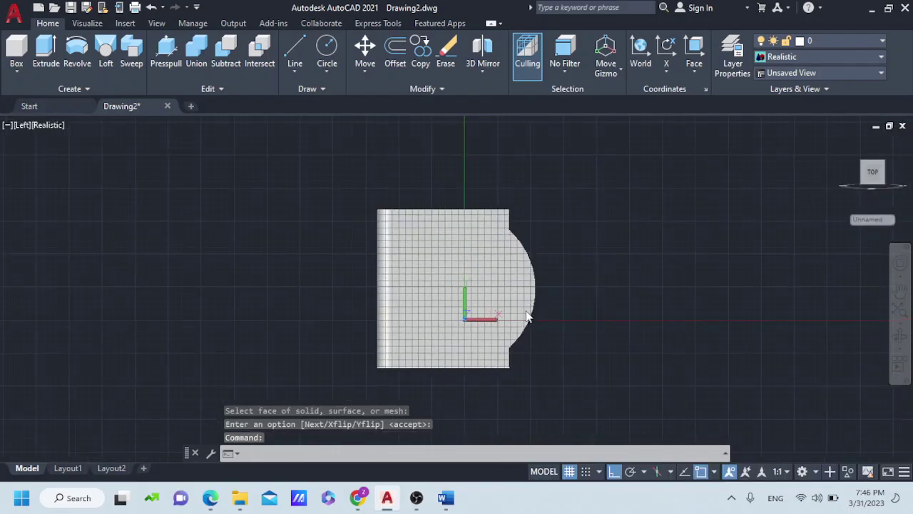
middle_click_drag(526, 310, 590, 261)
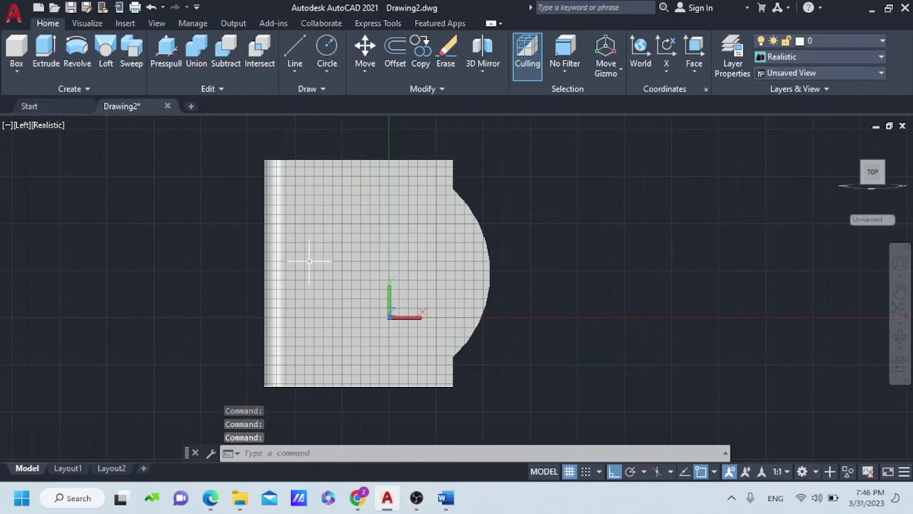
Draw two 30-unit line segments from the face's bottom-right corner
left_click(295, 53)
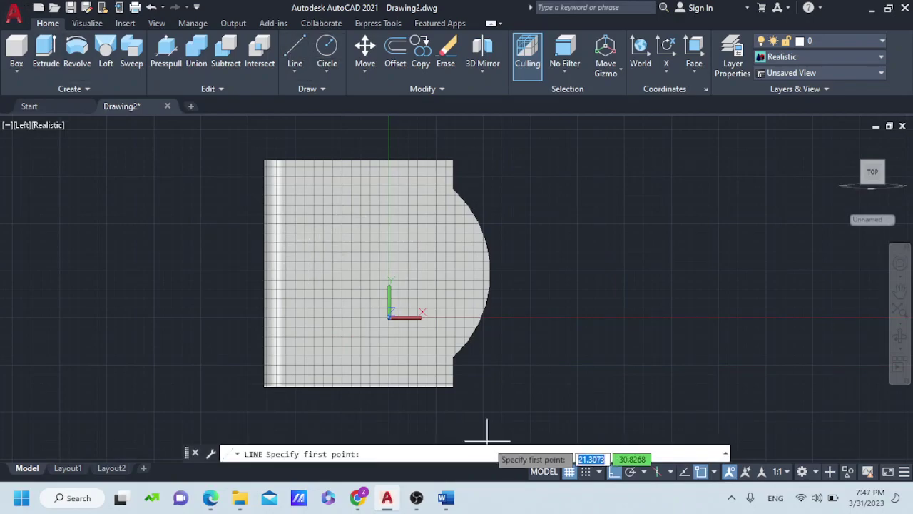
left_click(453, 386)
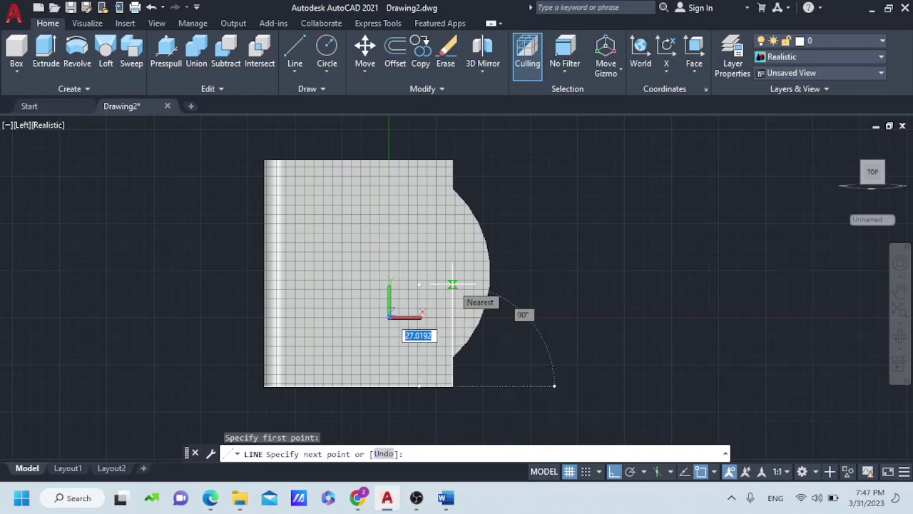
type("30")
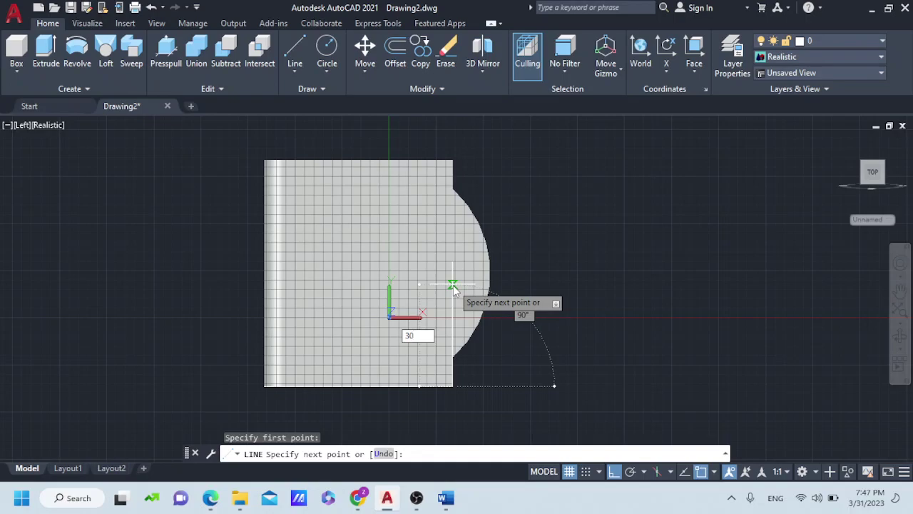
key("Return")
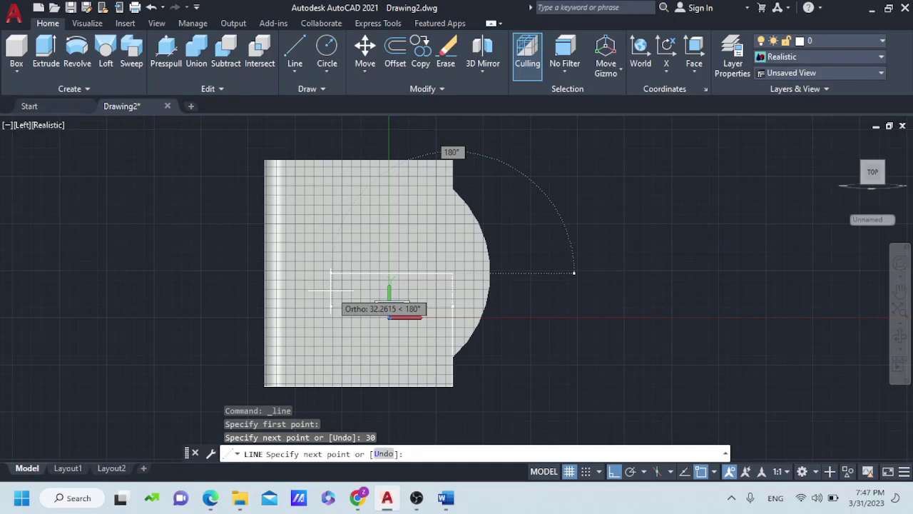
type("30")
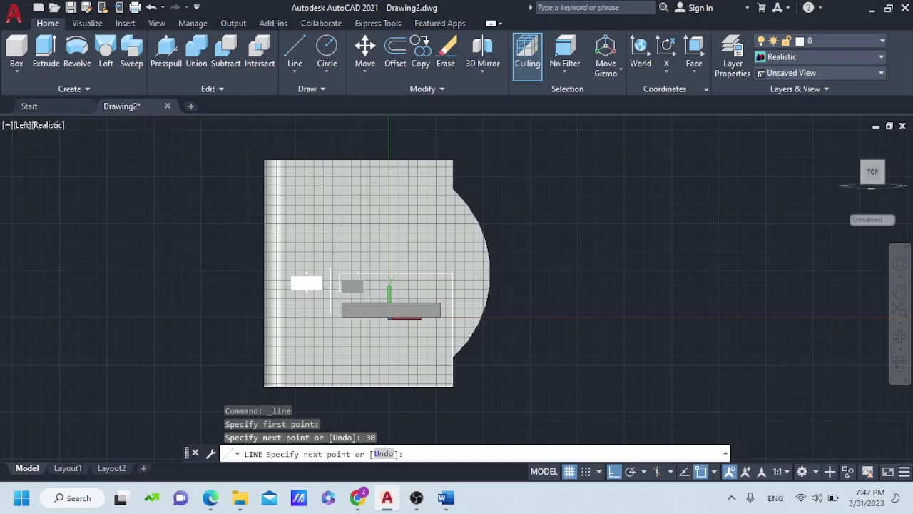
key("Return")
key("Escape")
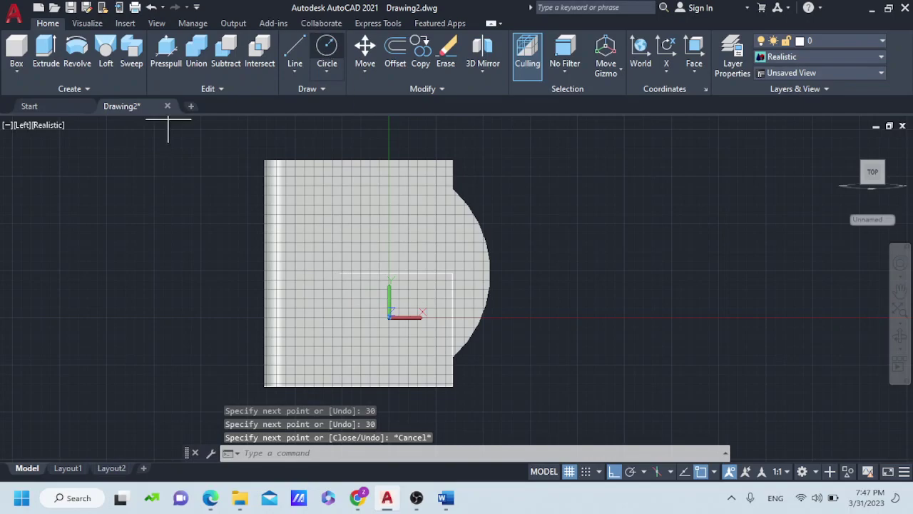
Draw a circle of radius 6 on the flange face
left_click(333, 46)
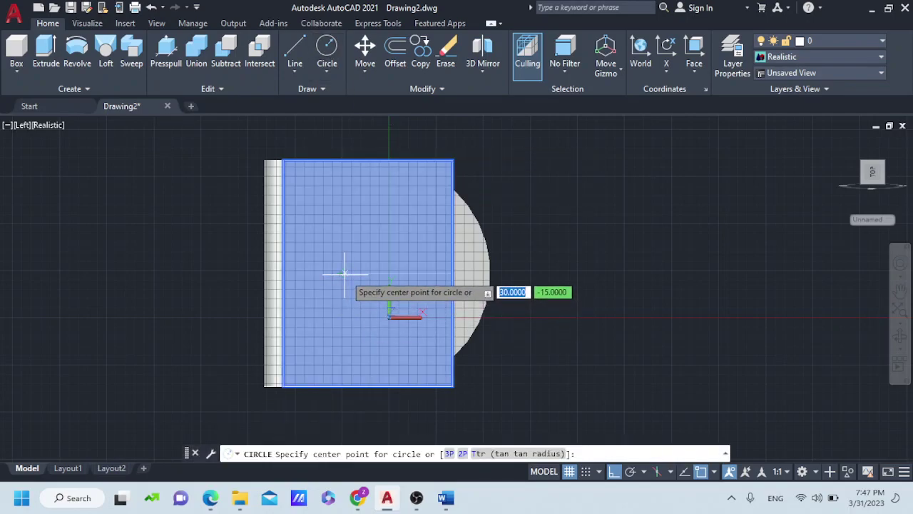
left_click(339, 274)
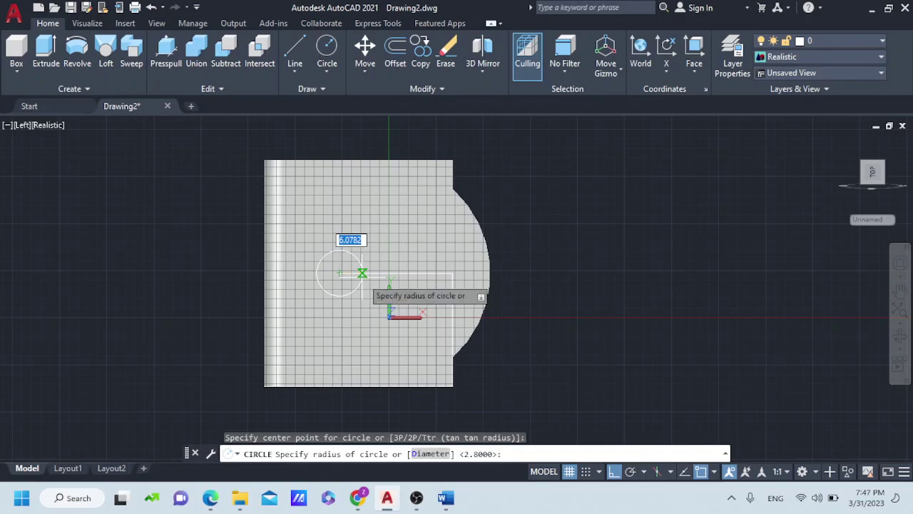
type("6")
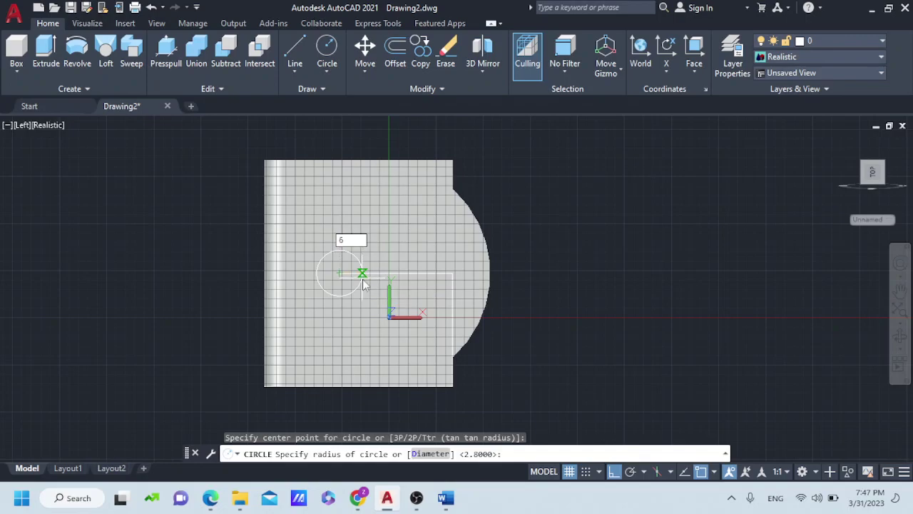
key("Return")
key("Escape")
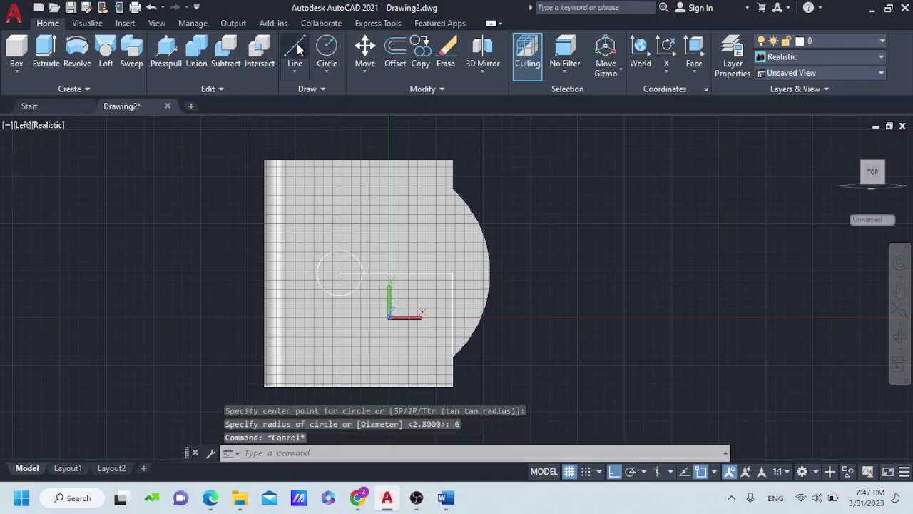
Draw a line from beside the circle across to the face edge
left_click(298, 46)
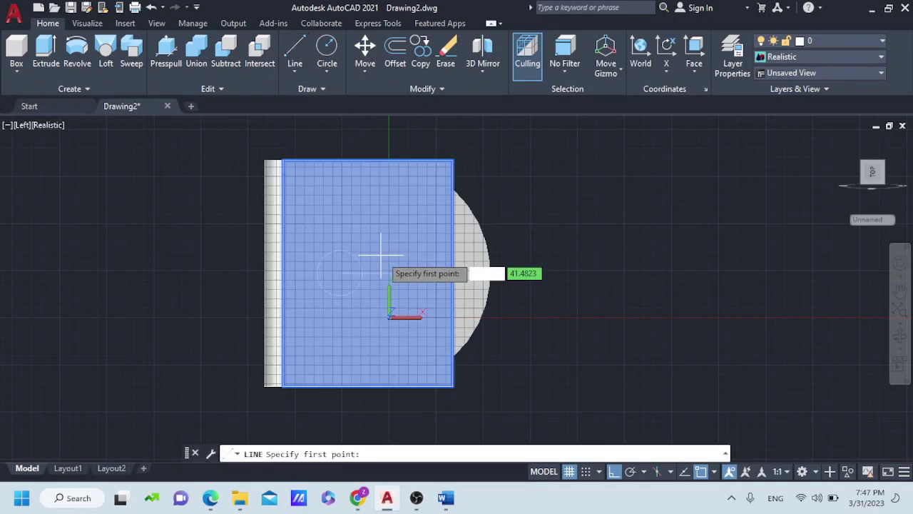
left_click(339, 250)
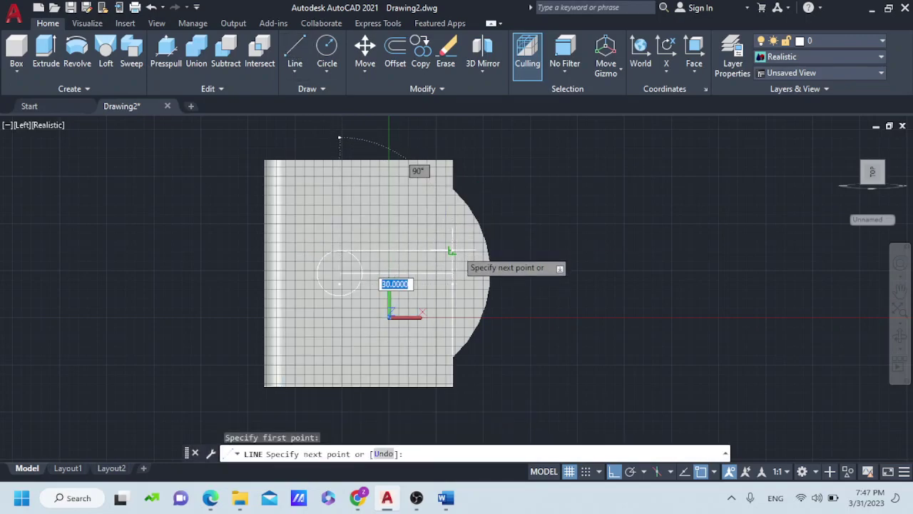
key("Escape")
left_click(294, 49)
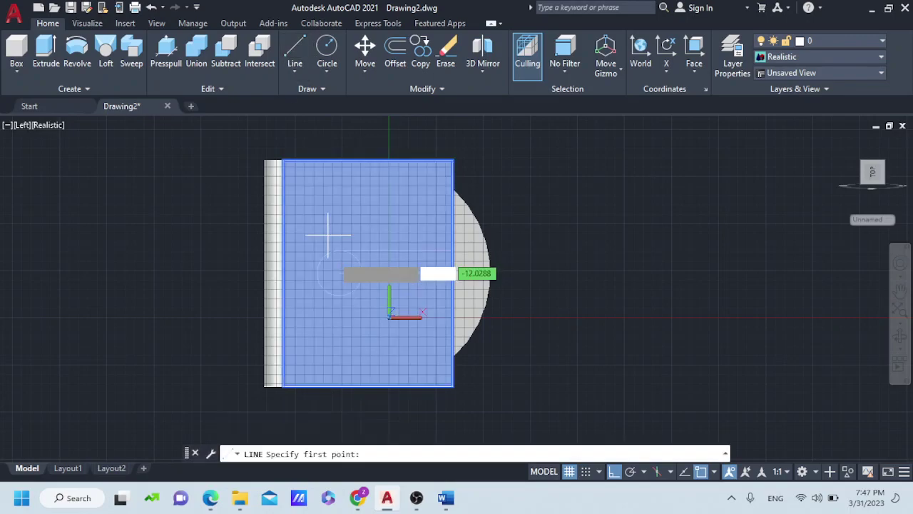
left_click(341, 293)
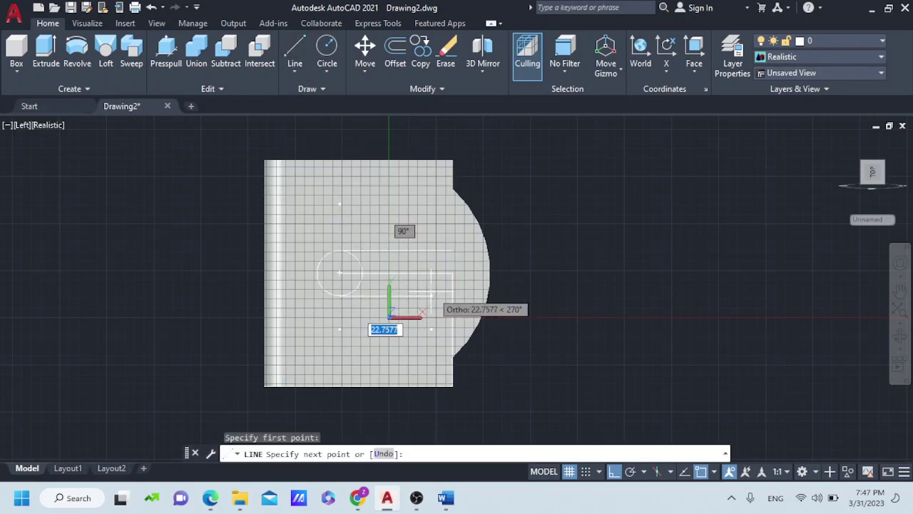
left_click(451, 296)
key("Escape")
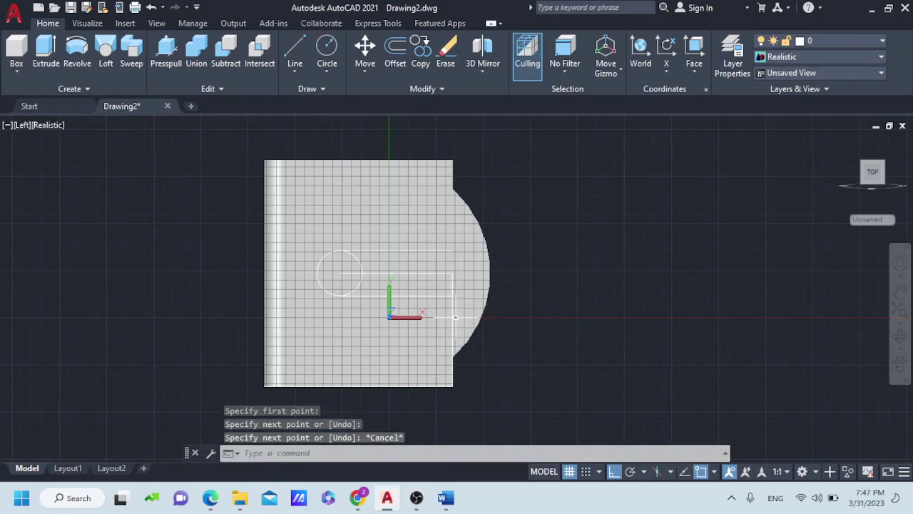
left_click(453, 316)
key("Escape")
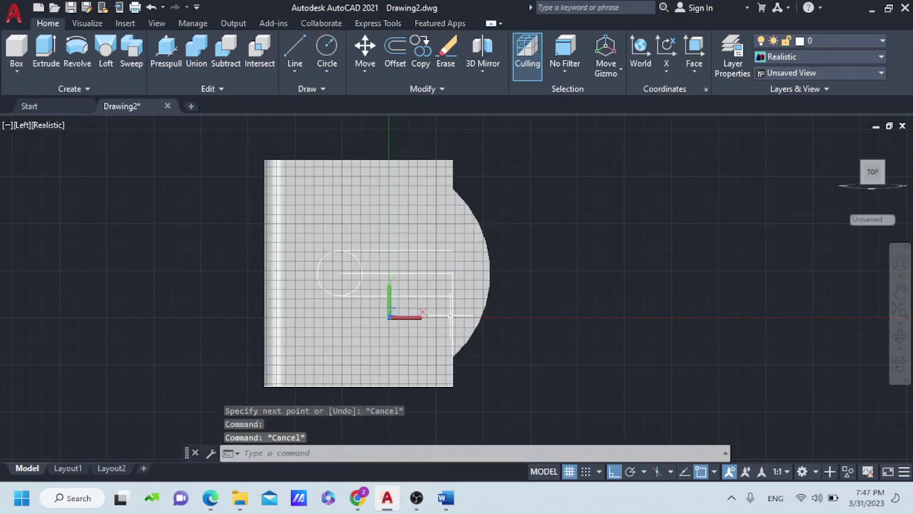
left_click(453, 312)
key("Escape")
Centre the slot outline, orbit the bracket to an angled view, and start PRESSPULL
scroll(447, 305, "up", 3)
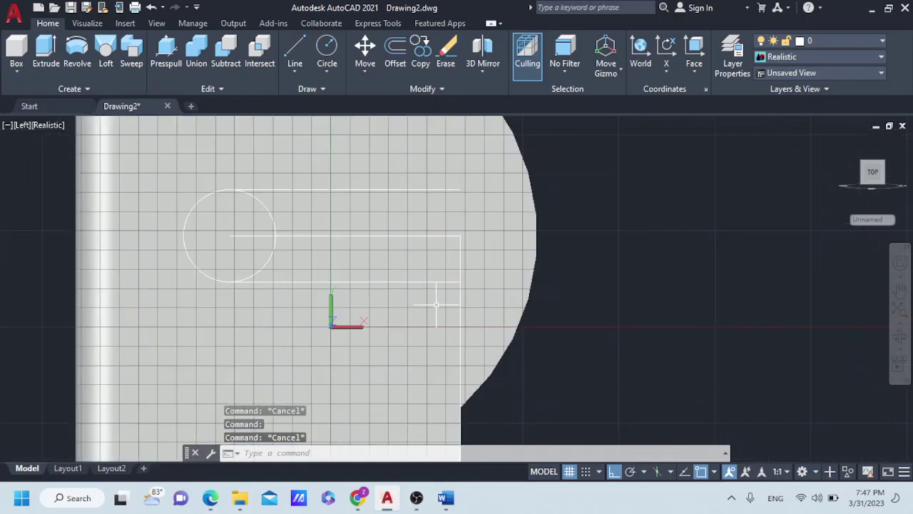
left_click(377, 234)
key("Escape")
left_click(243, 236)
key("Escape")
middle_click_drag(257, 234, 328, 260)
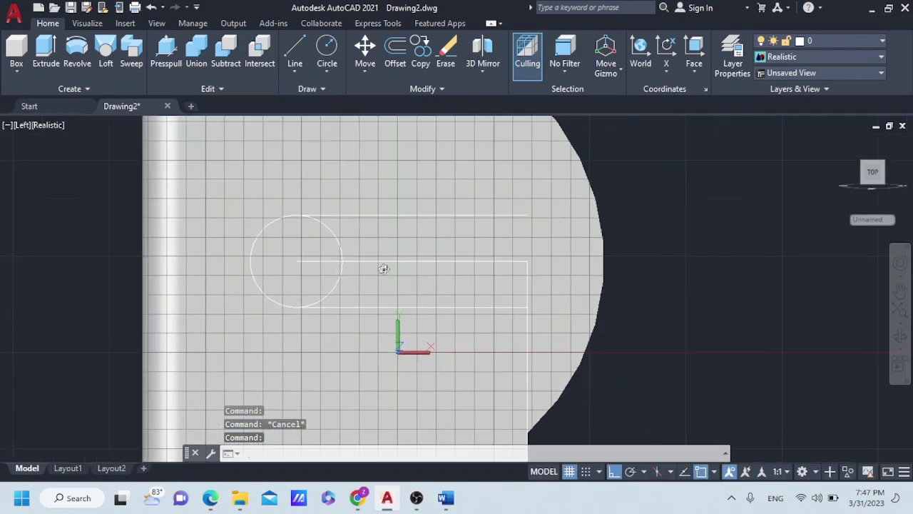
middle_click_drag(384, 269, 380, 266, "shift")
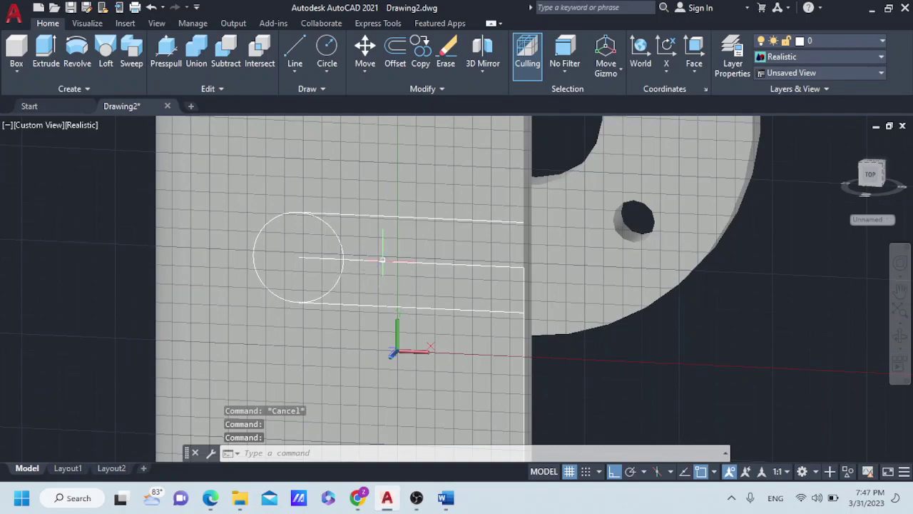
left_click(381, 261)
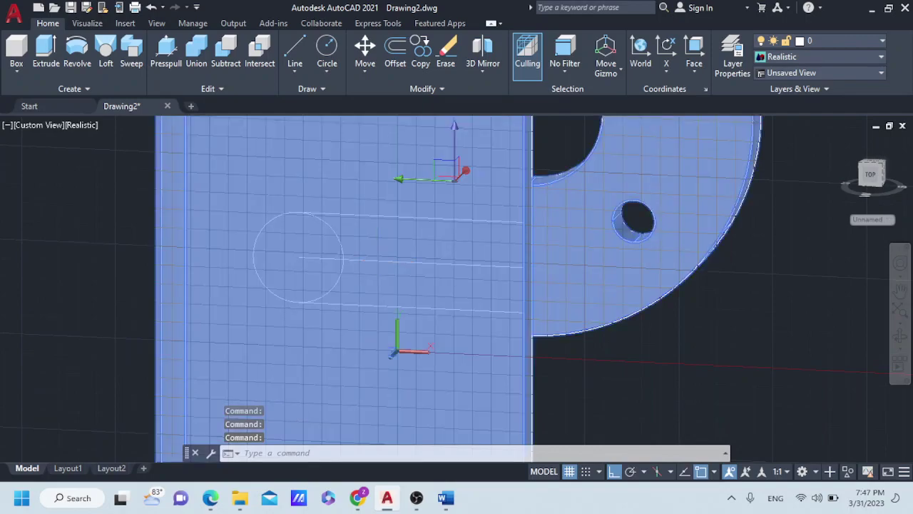
key("Escape")
left_click(524, 271)
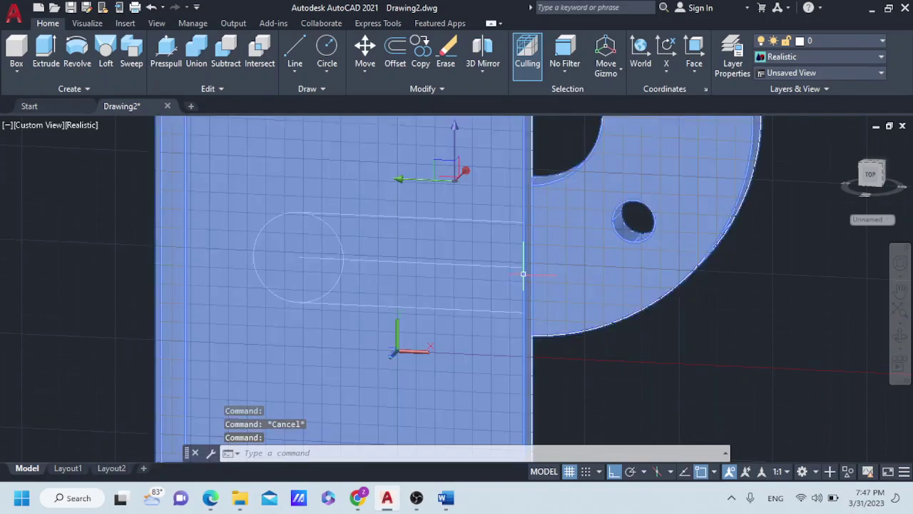
key("Escape")
left_click(165, 52)
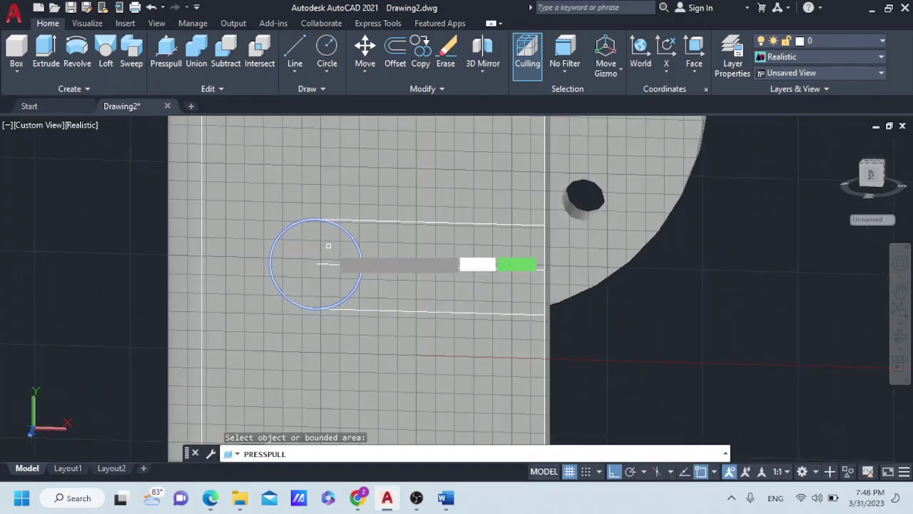
Press the circle and slot regions into the flange to cut the rounded-end slot
scroll(303, 239, "down", 5)
middle_click_drag(323, 254, 300, 286)
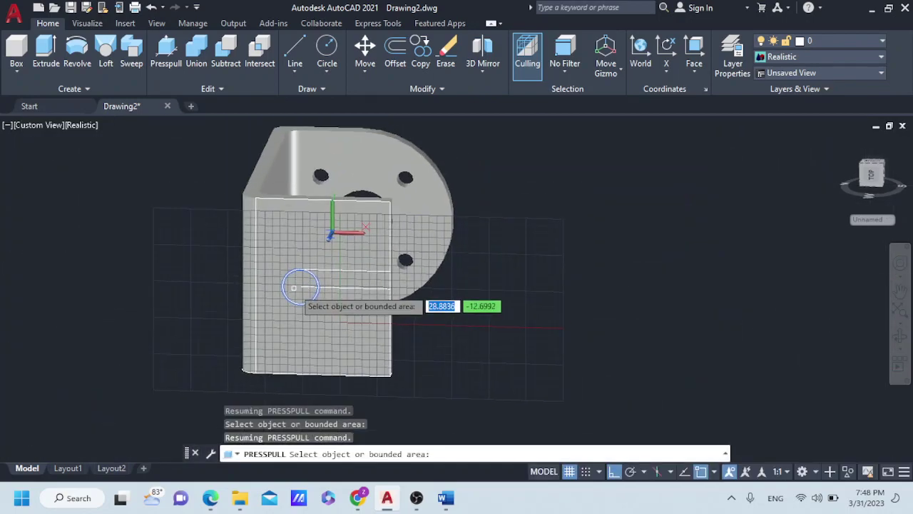
left_click(300, 288)
left_click(363, 217)
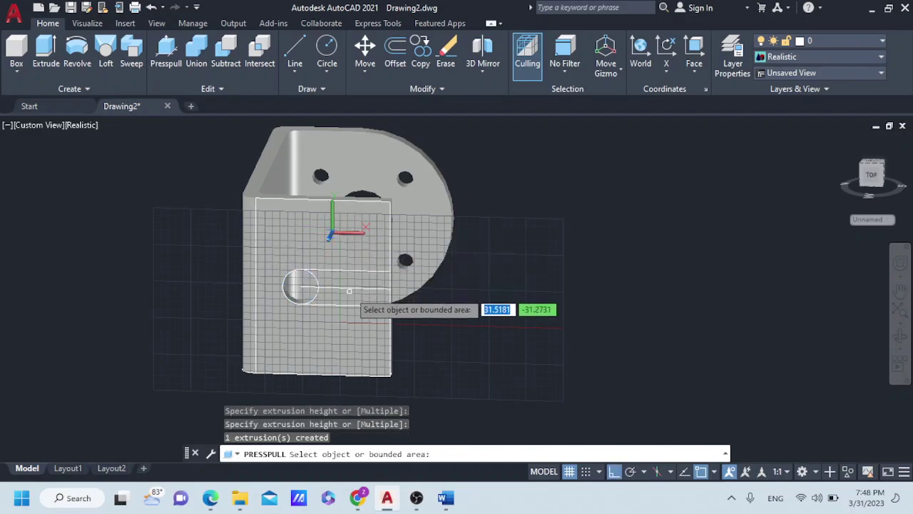
left_click(350, 287)
left_click(339, 306)
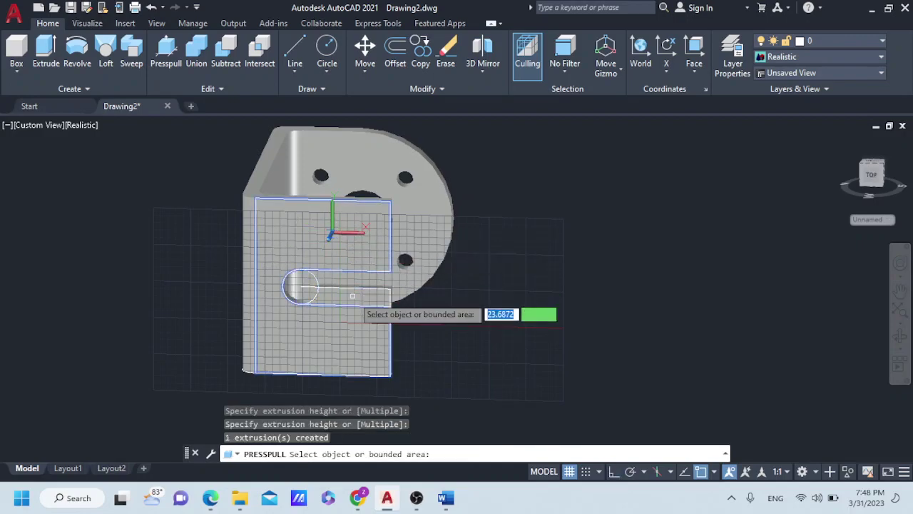
left_click(350, 307)
left_click(350, 305)
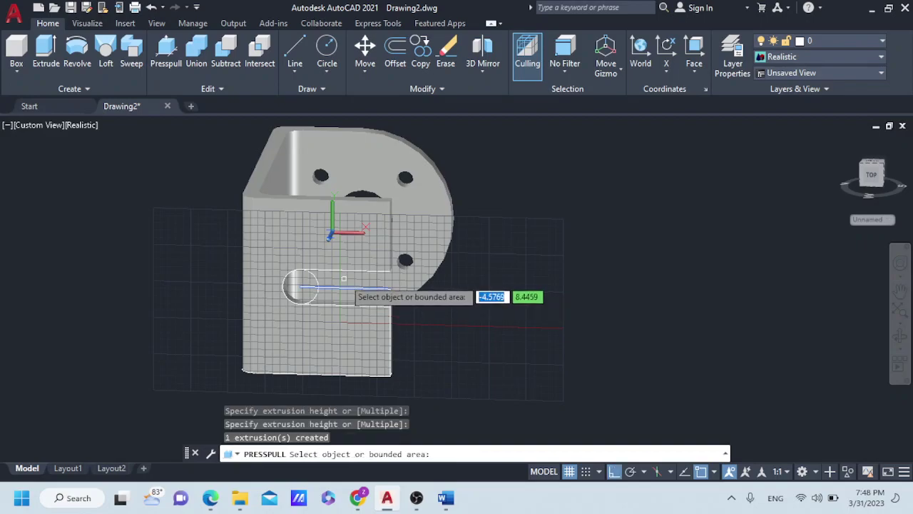
key("Return")
Erase the leftover centre line and circle, undoing an accidental deletion of the solid
mouse_move(325, 294)
middle_mouse_down("shift")
mouse_move(314, 291)
mouse_move(317, 281)
middle_mouse_up("shift")
scroll(314, 275, "up", 2)
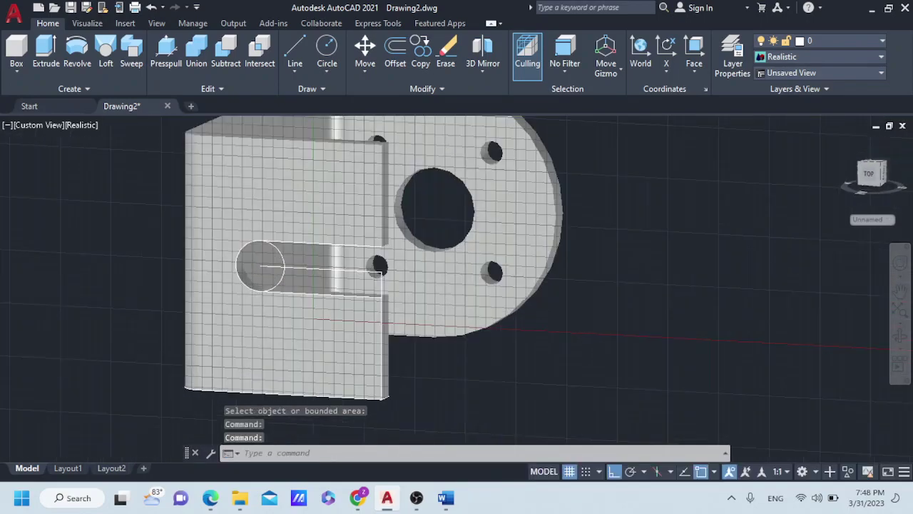
scroll(313, 267, "up", 2)
scroll(313, 263, "up", 2)
left_click(314, 266)
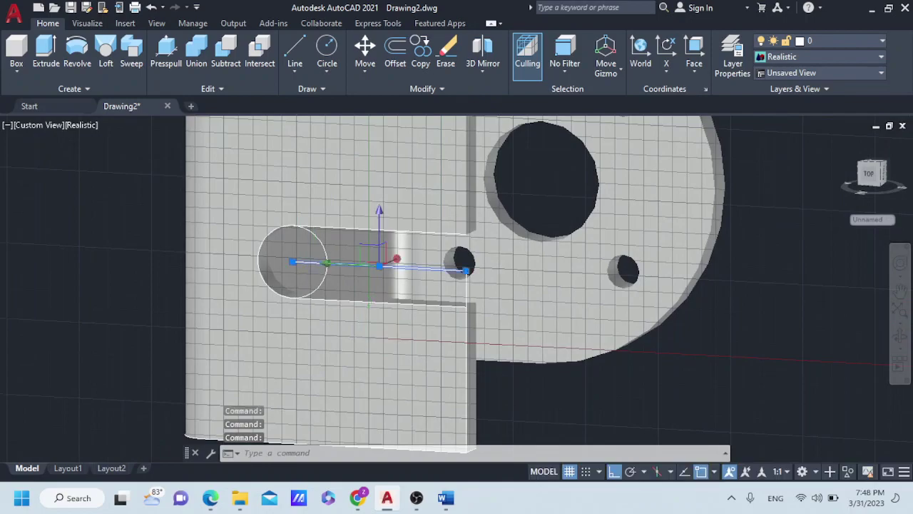
key("Delete")
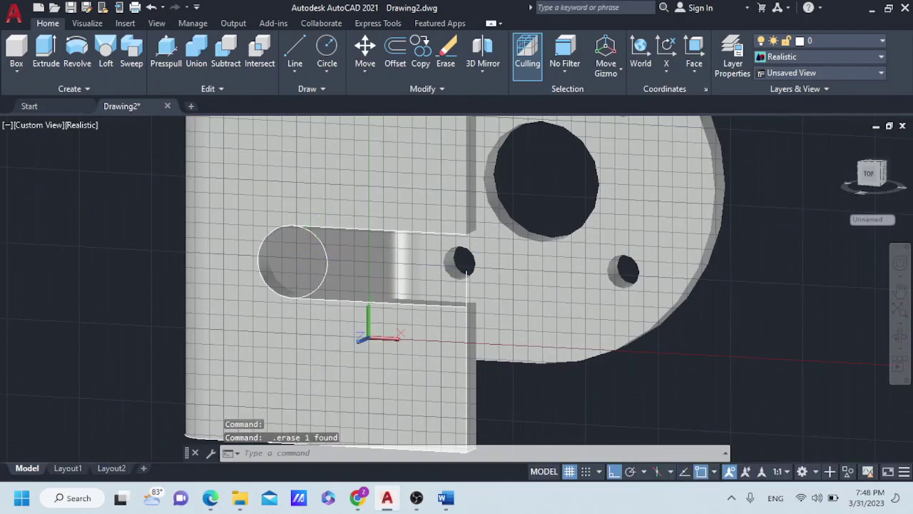
left_click(321, 242)
key("Delete")
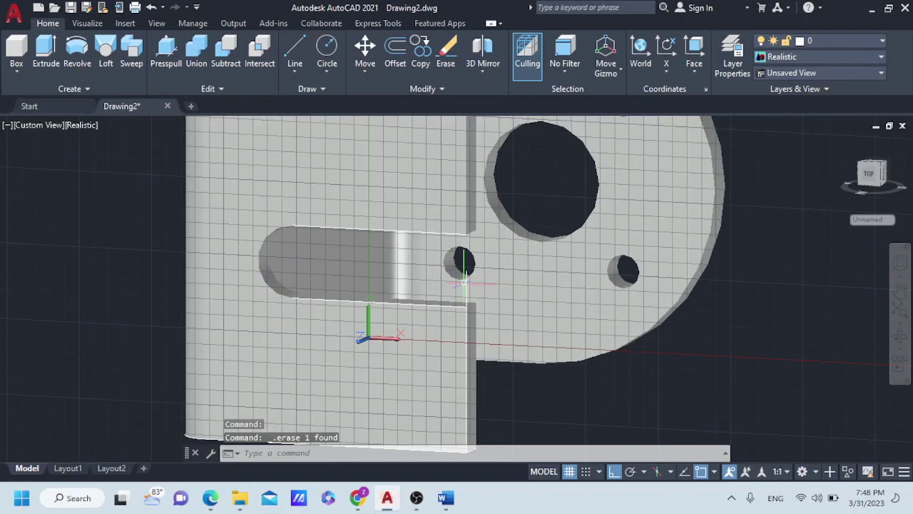
left_click(460, 232)
key("Delete")
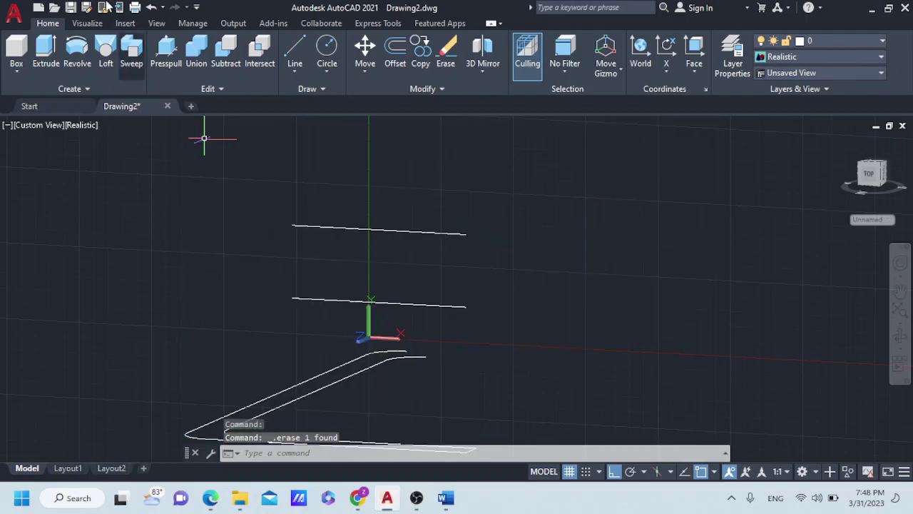
left_click(154, 7)
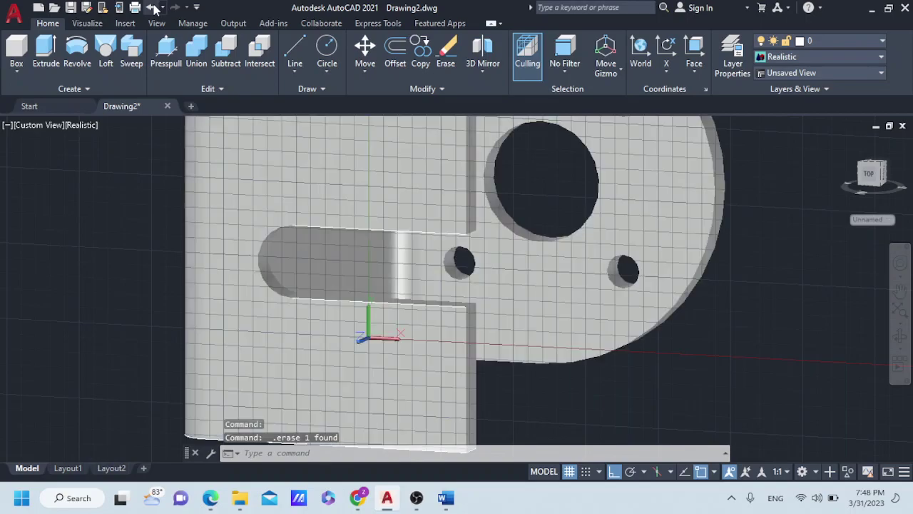
left_click(451, 232)
key("Escape")
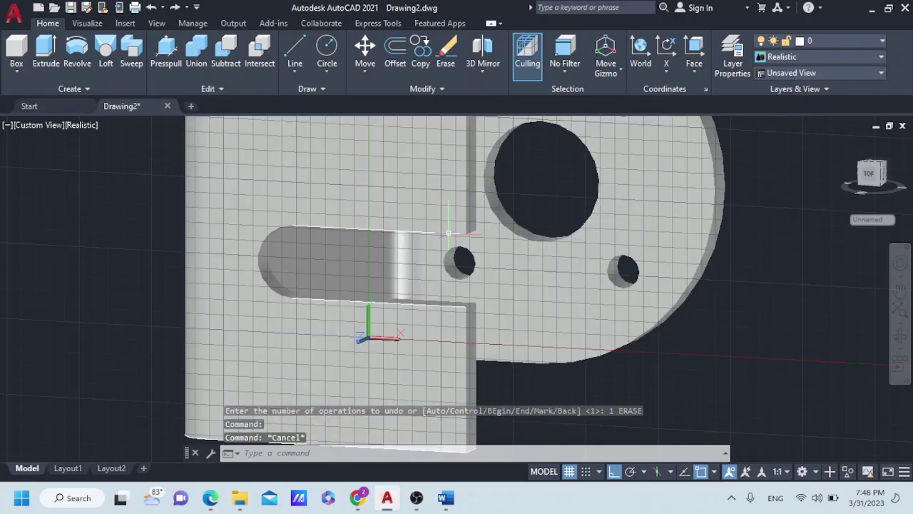
scroll(448, 232, "up", 3)
Set the Front view rotated a quarter turn so the plate lies horizontal, zoomed to frame it
left_click(442, 232)
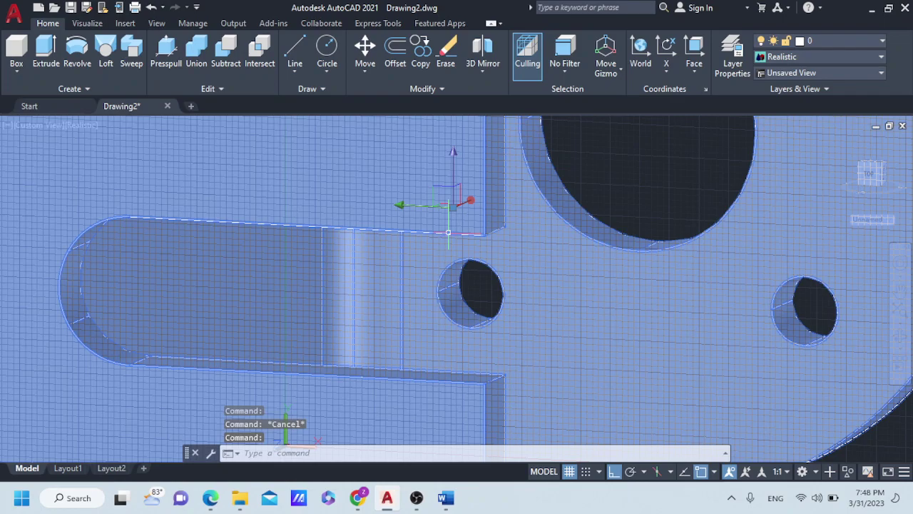
key("Escape")
left_click(441, 232)
key("Escape")
scroll(442, 232, "down", 3)
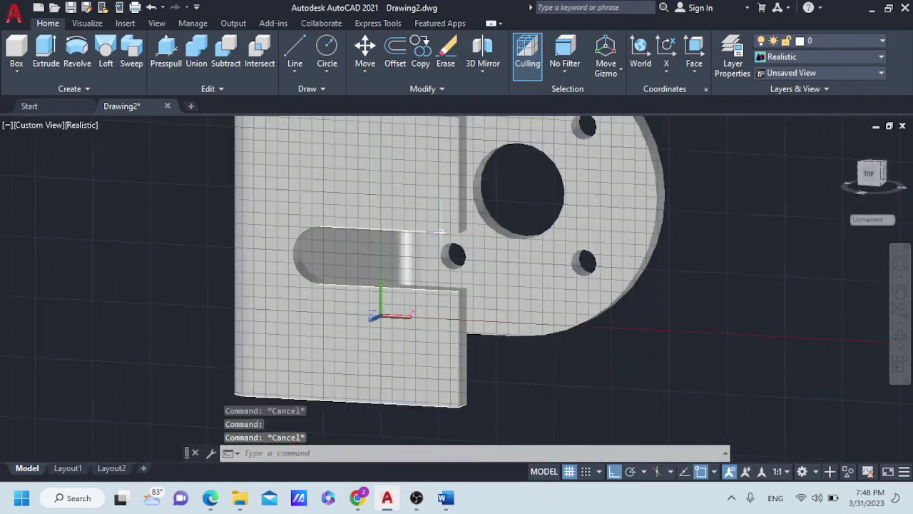
scroll(442, 232, "down", 2)
mouse_move(441, 232)
middle_mouse_down("shift")
mouse_move(365, 249)
mouse_move(398, 222)
middle_mouse_up("shift")
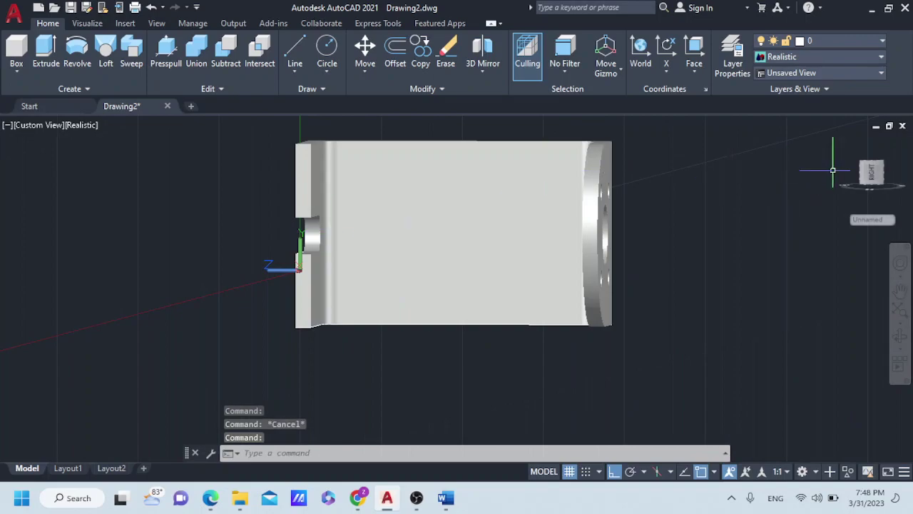
left_click(872, 173)
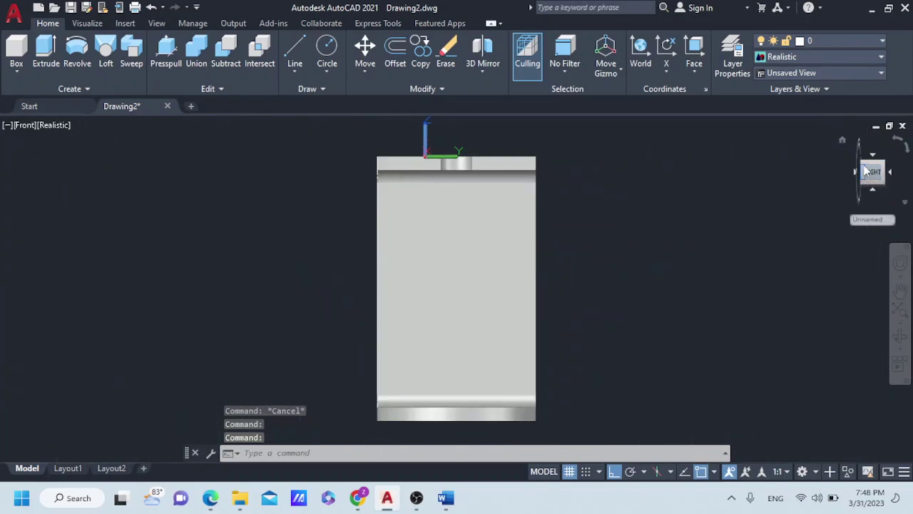
left_click(898, 142)
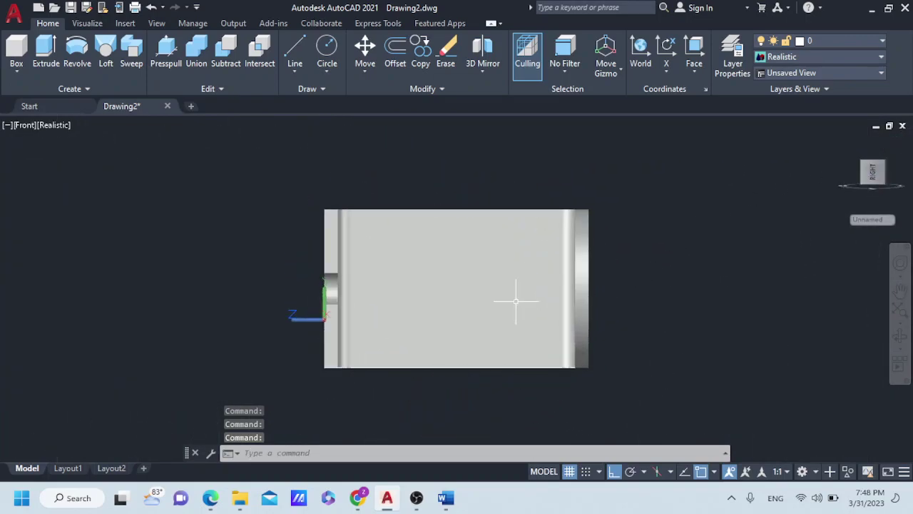
scroll(513, 301, "up", 3)
scroll(514, 301, "up", 2)
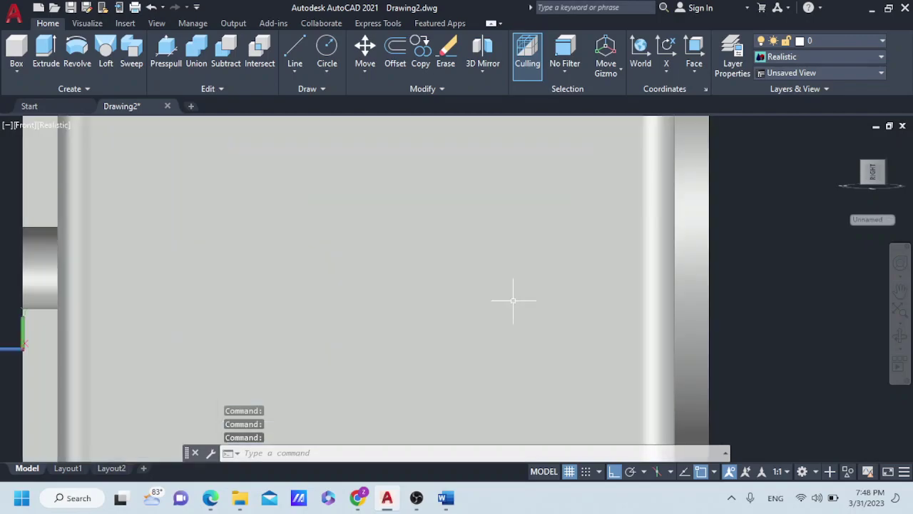
scroll(513, 301, "down", 2)
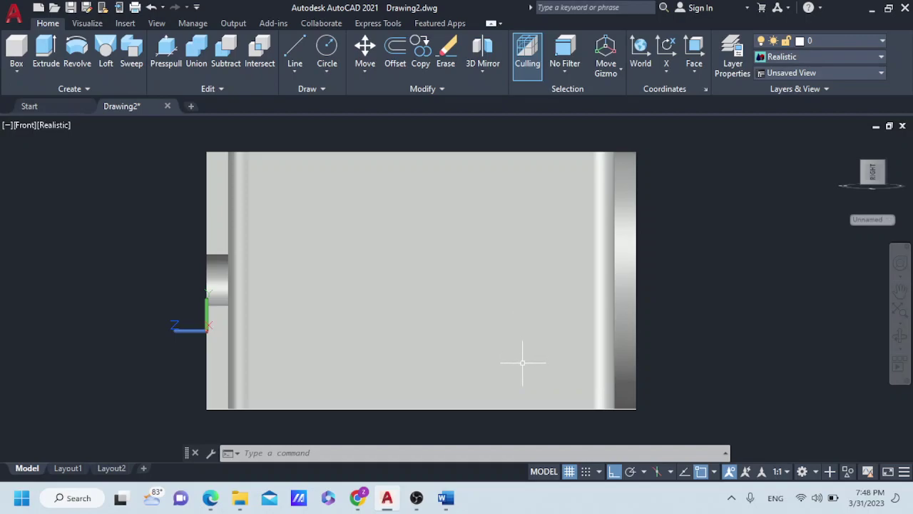
Align the UCS to the plate's broad flat face, origin at its lower-left corner
left_click(295, 50)
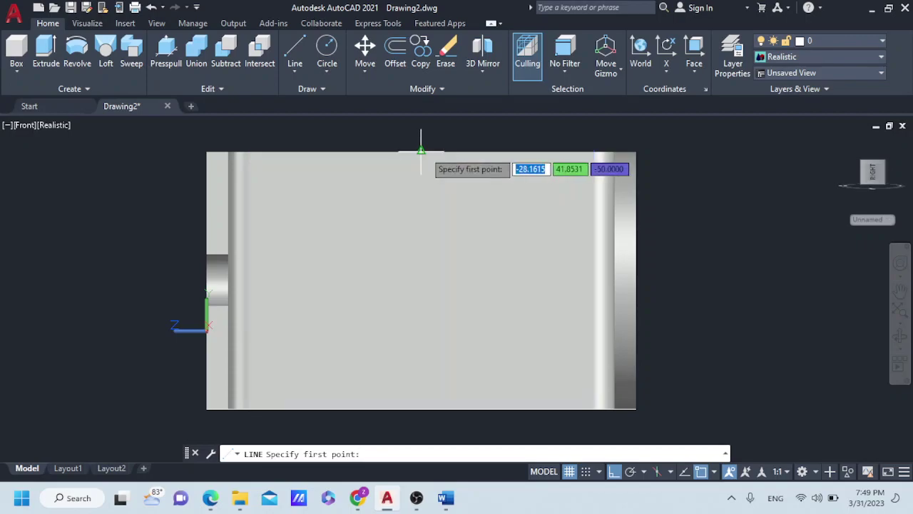
left_click(423, 151)
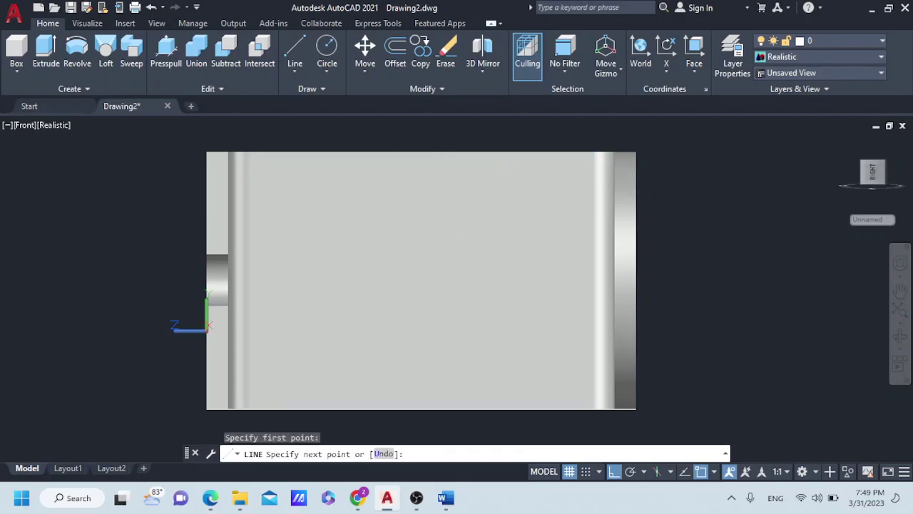
key("Escape")
left_click(694, 53)
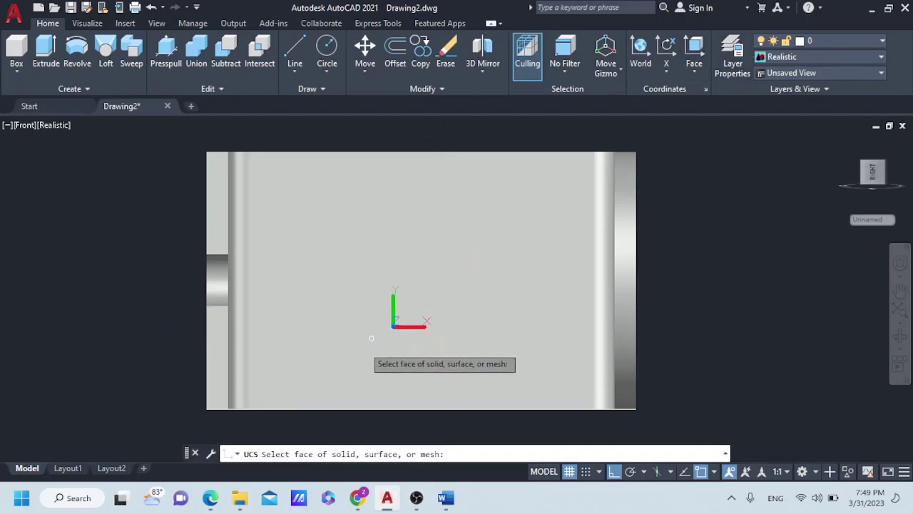
left_click(251, 404)
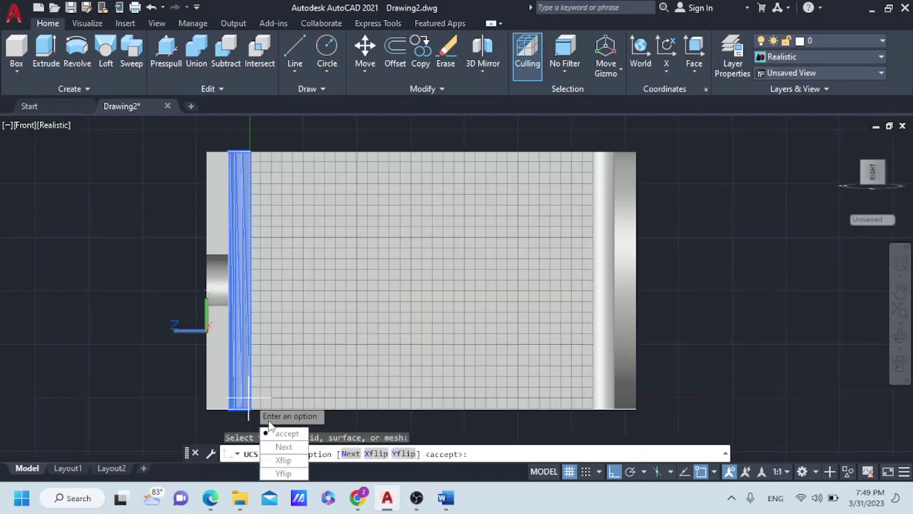
key("Escape")
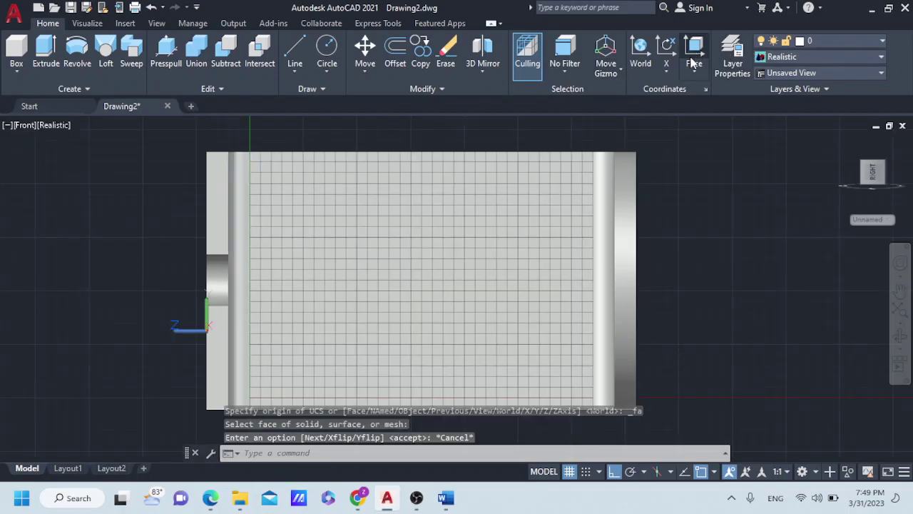
left_click(692, 57)
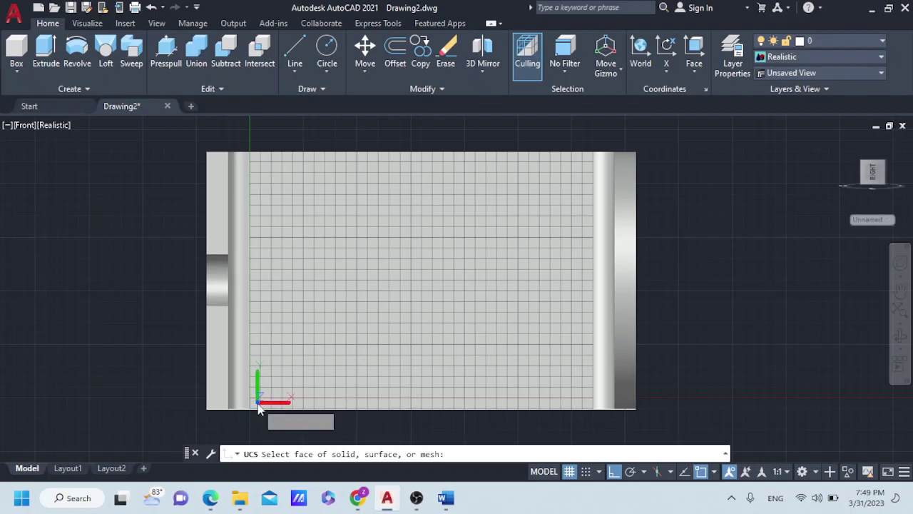
left_click(259, 407)
left_click(289, 435)
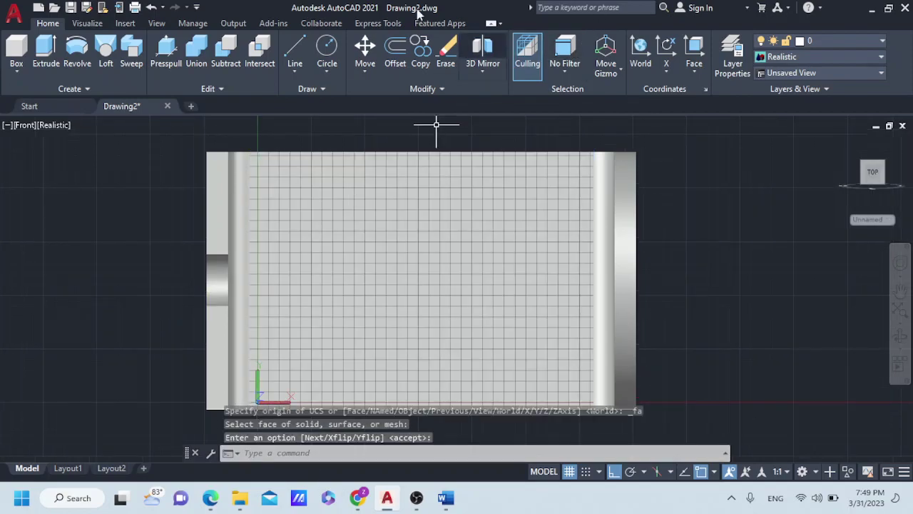
left_click(300, 54)
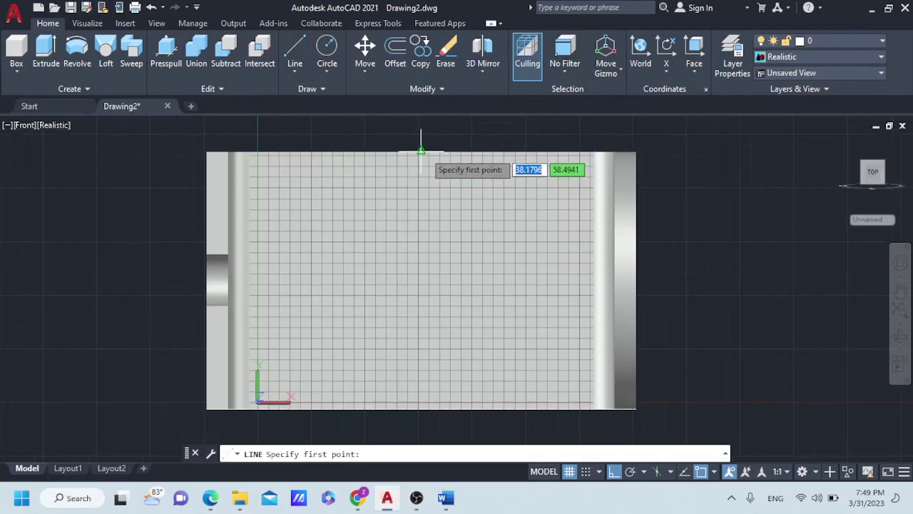
Draw an L-shaped guide line from the plate's top edge: 30 units down, then 20 units left
left_click(421, 151)
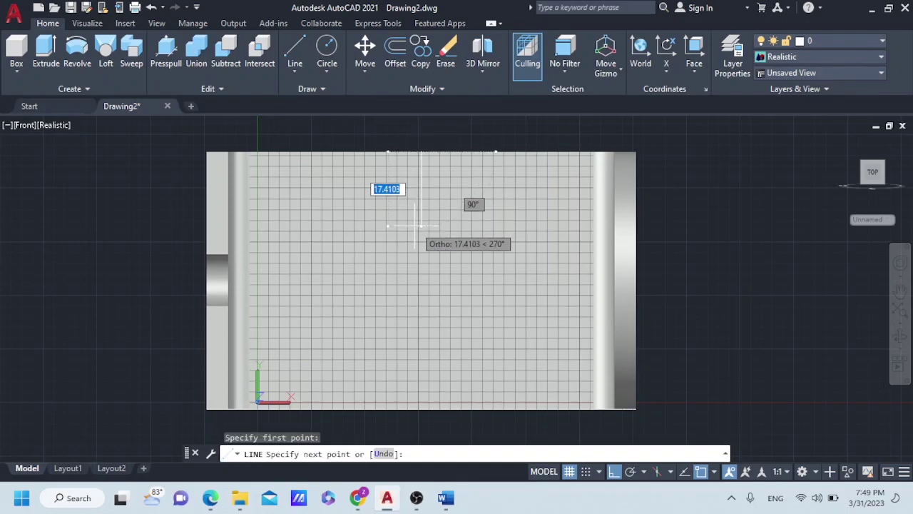
type("30")
key("Return")
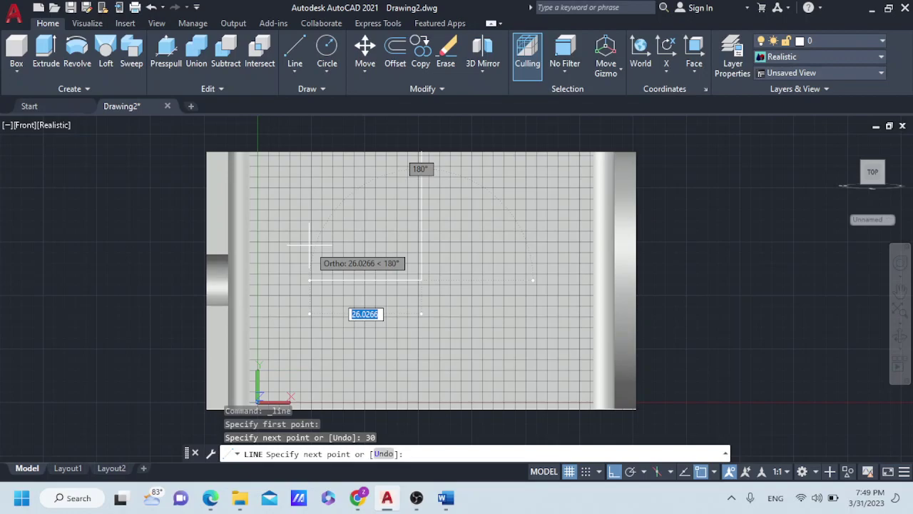
type("20")
key("Return")
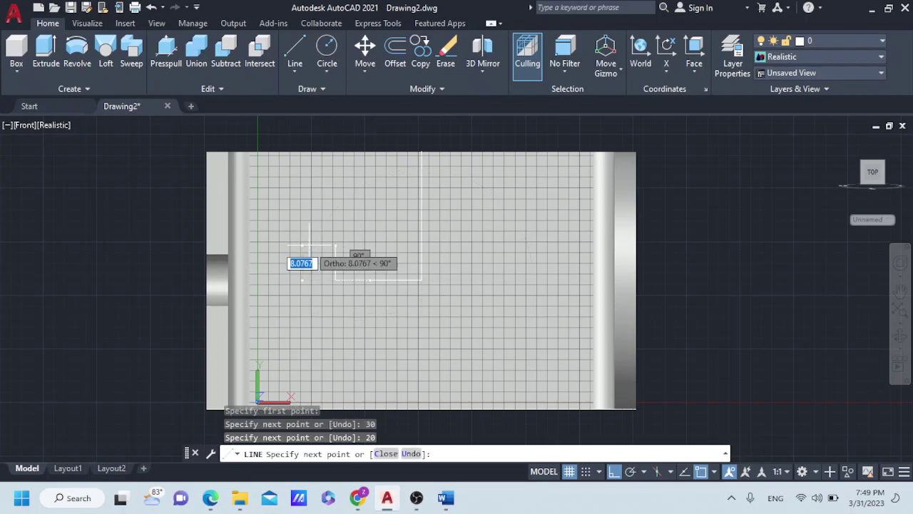
key("Escape")
left_click(327, 51)
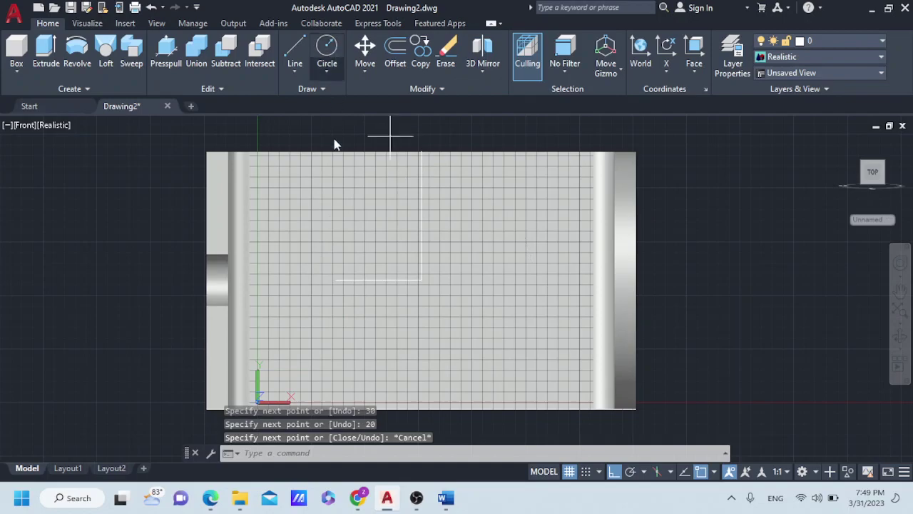
Place a radius-5 circle at the guide line's left end and draw a 15-unit line left from its centre
left_click(335, 279)
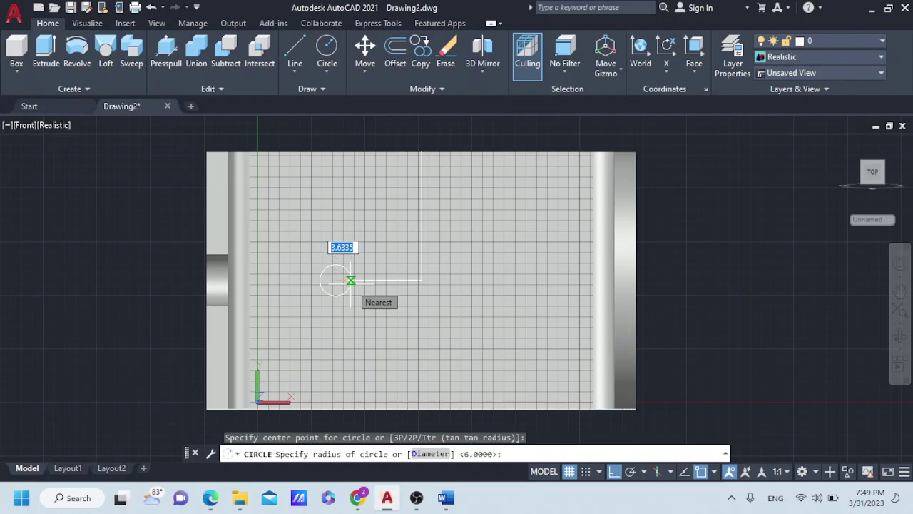
type("5")
key("Return")
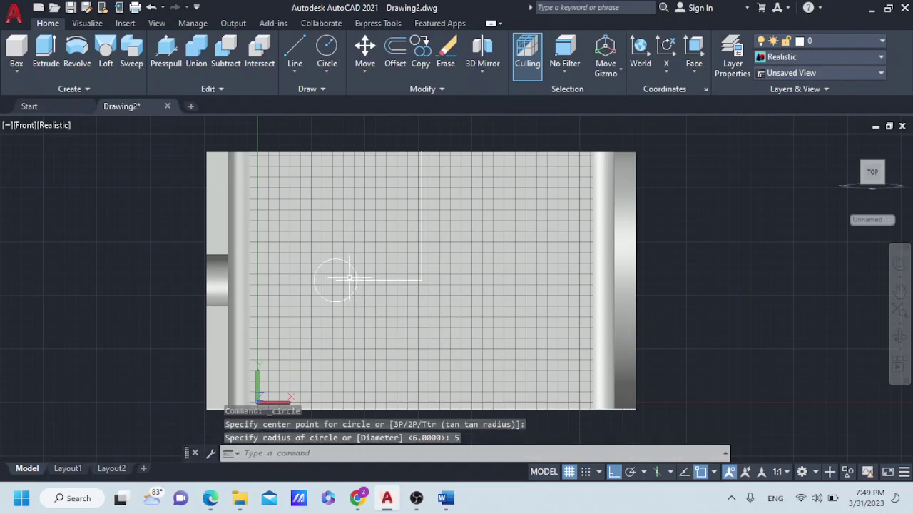
left_click(295, 54)
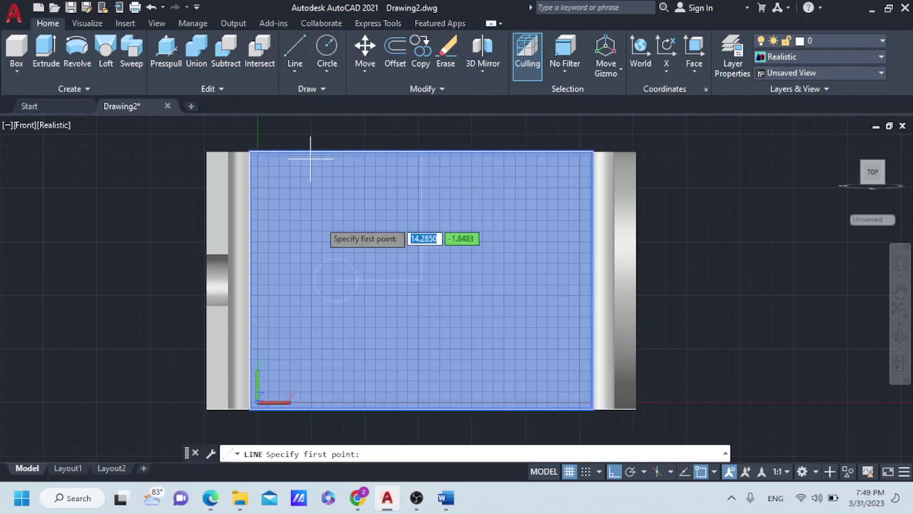
left_click(336, 280)
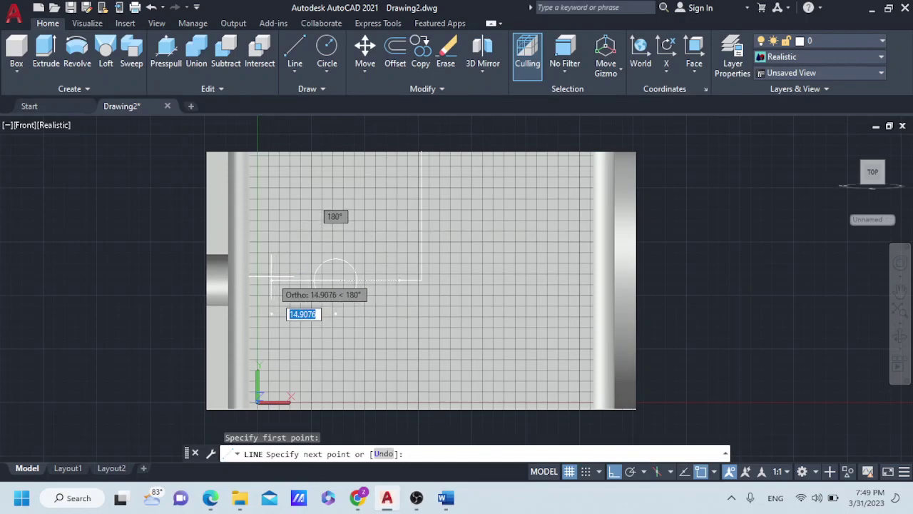
type("15")
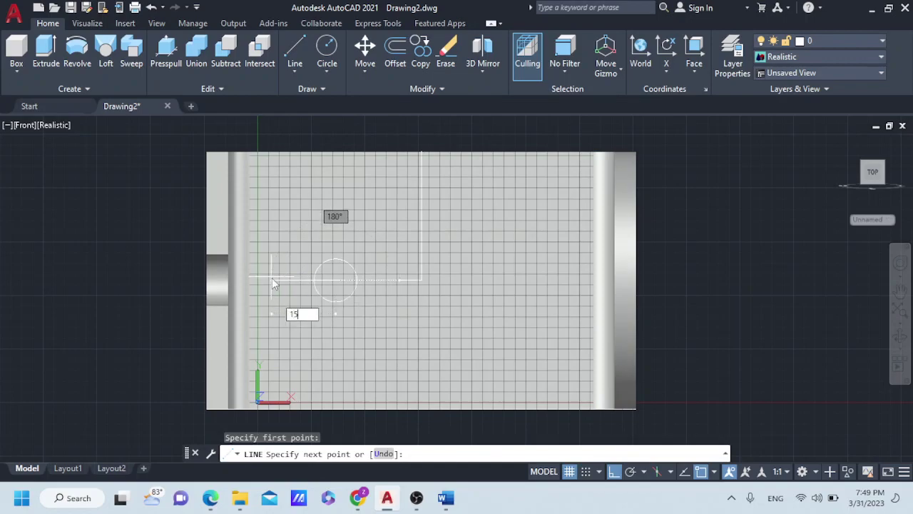
key("Return")
key("Escape")
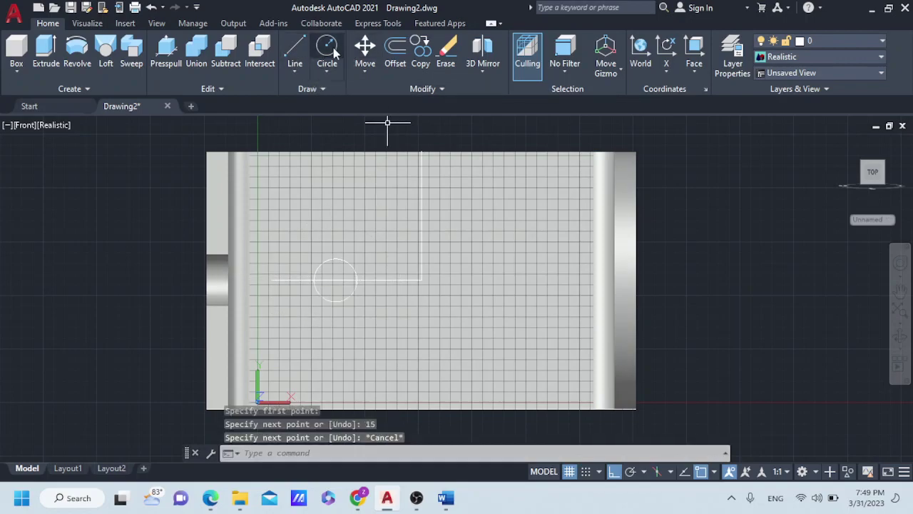
Add a second radius-5 circle centred at the far end of the 15-unit line
left_click(327, 50)
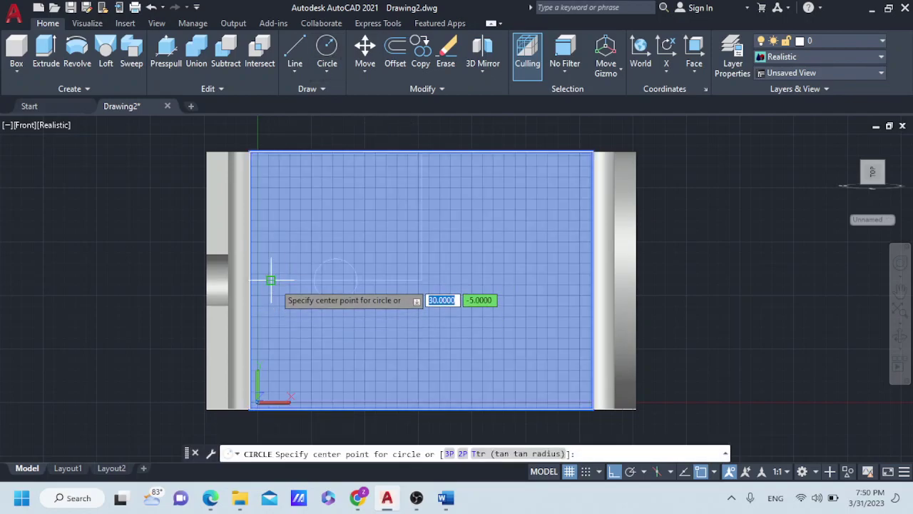
left_click(271, 280)
type("5")
key("Return")
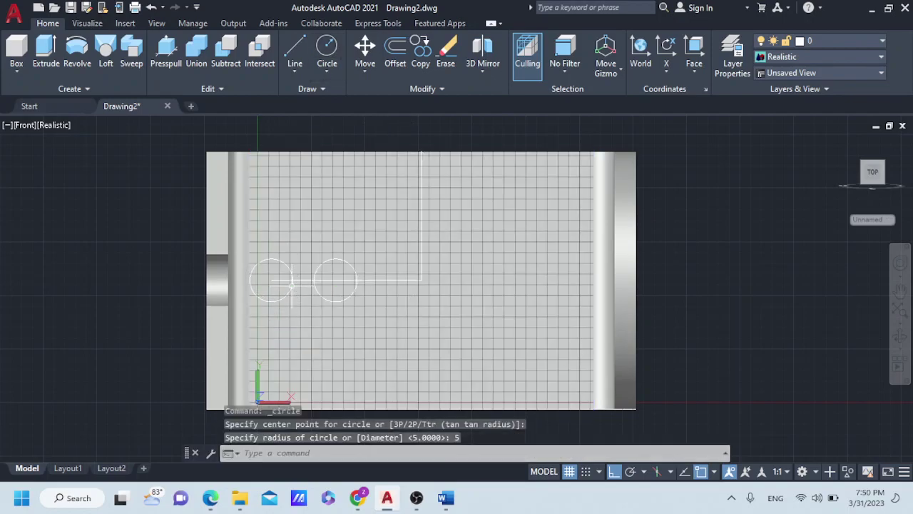
key("Escape")
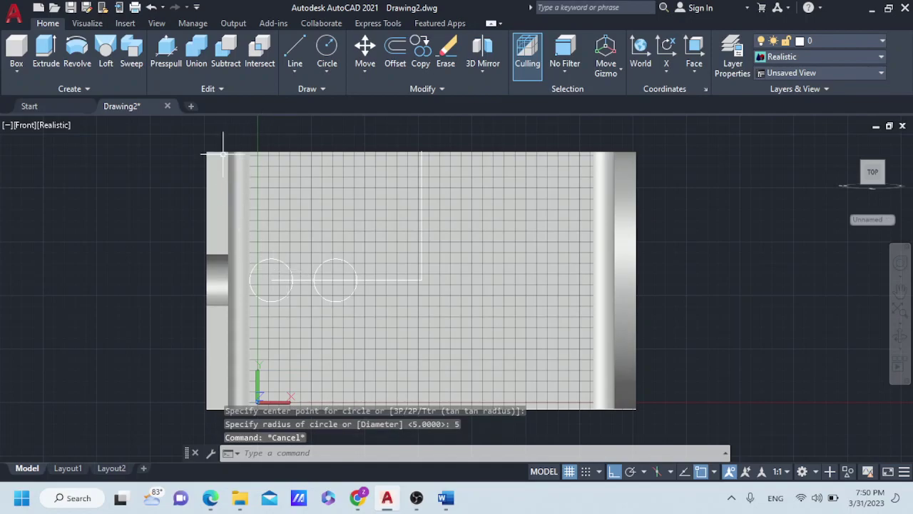
Connect the two radius-5 circles with straight lines across their top and bottom quadrants
left_click(295, 53)
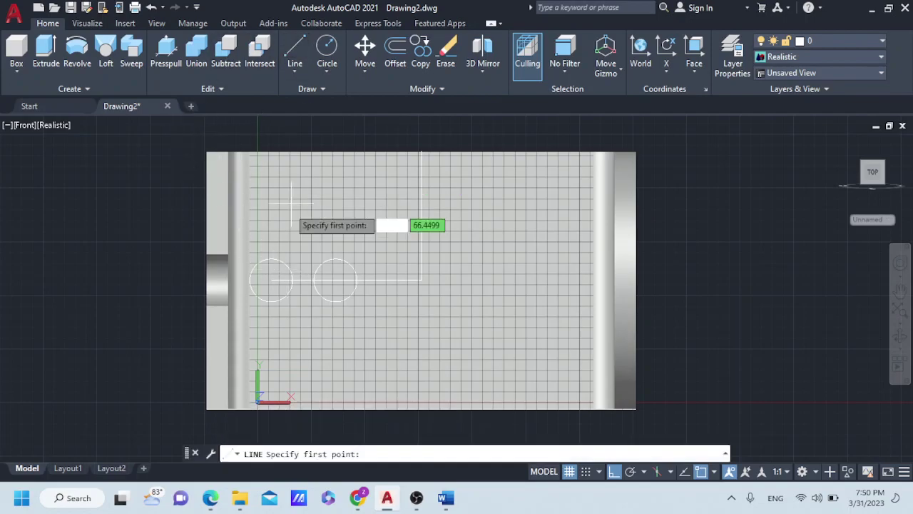
left_click(271, 259)
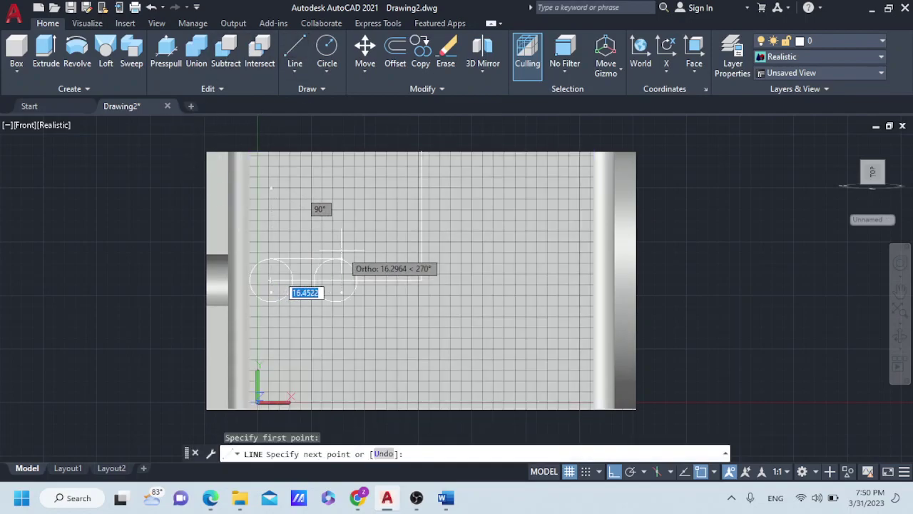
left_click(335, 259)
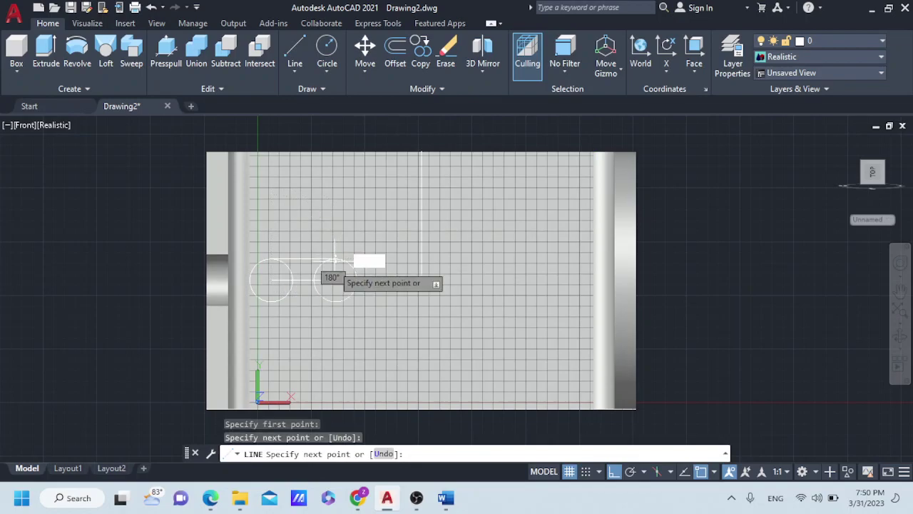
left_click(296, 54)
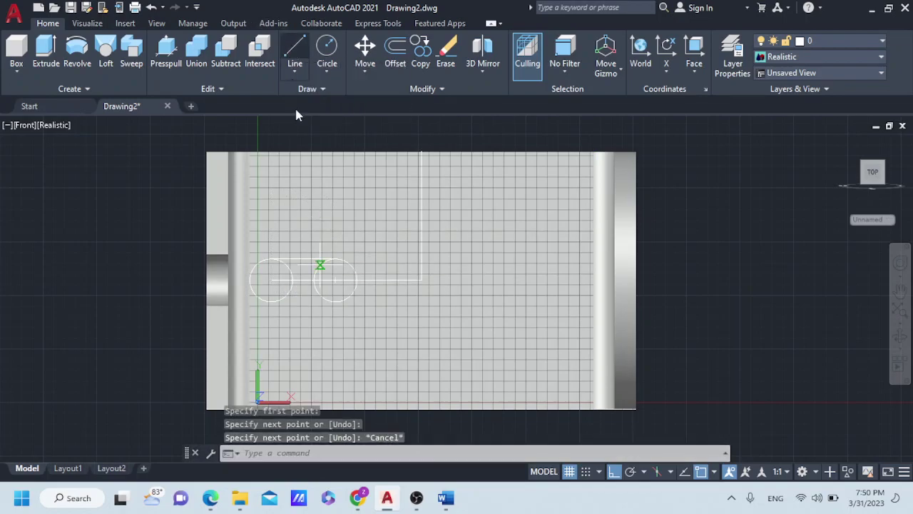
left_click(272, 301)
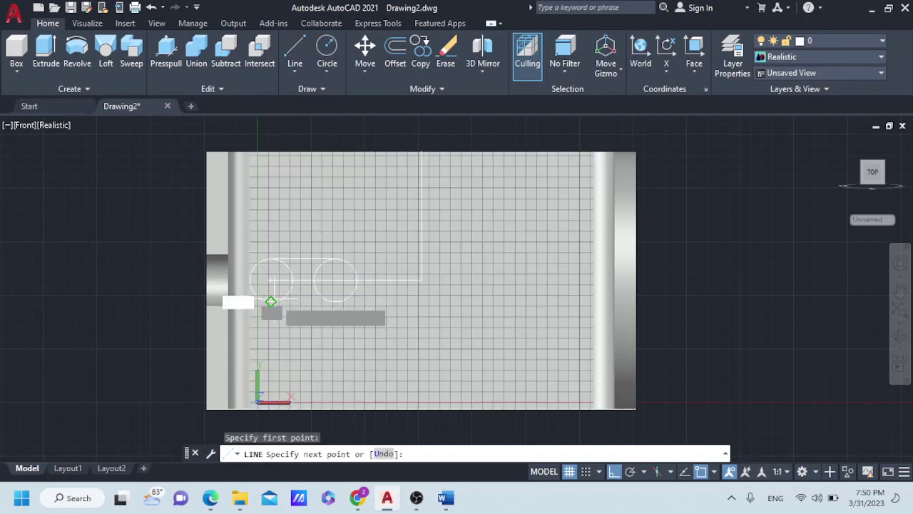
left_click(336, 300)
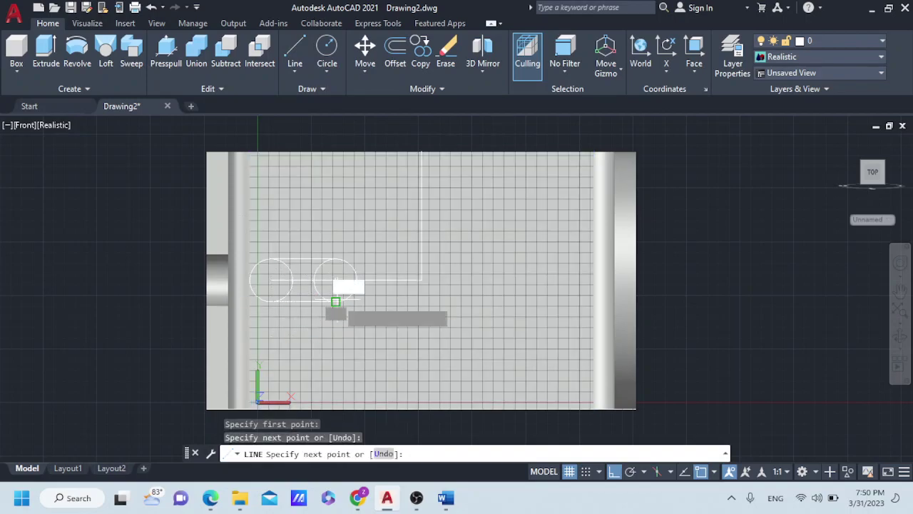
key("Escape")
left_click(302, 280)
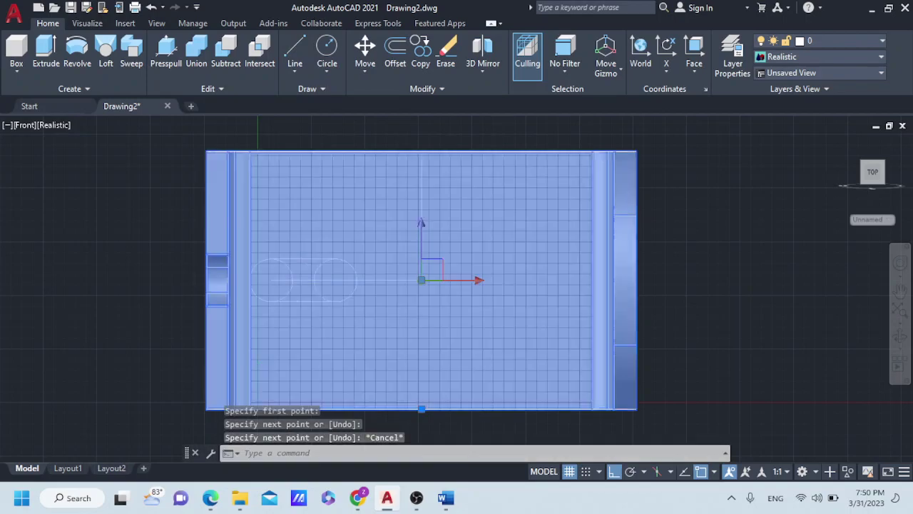
key("Escape")
scroll(298, 271, "up", 5)
scroll(298, 271, "down", 4)
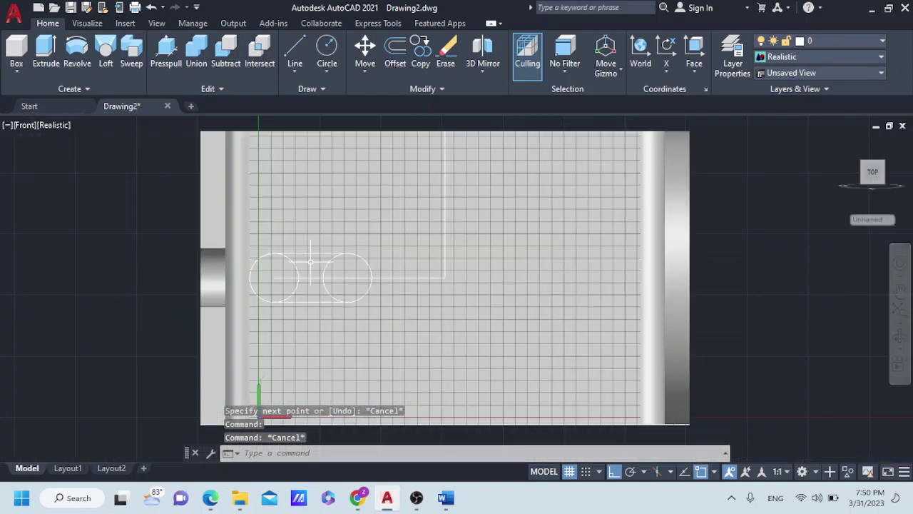
middle_click_drag(318, 244, 312, 257)
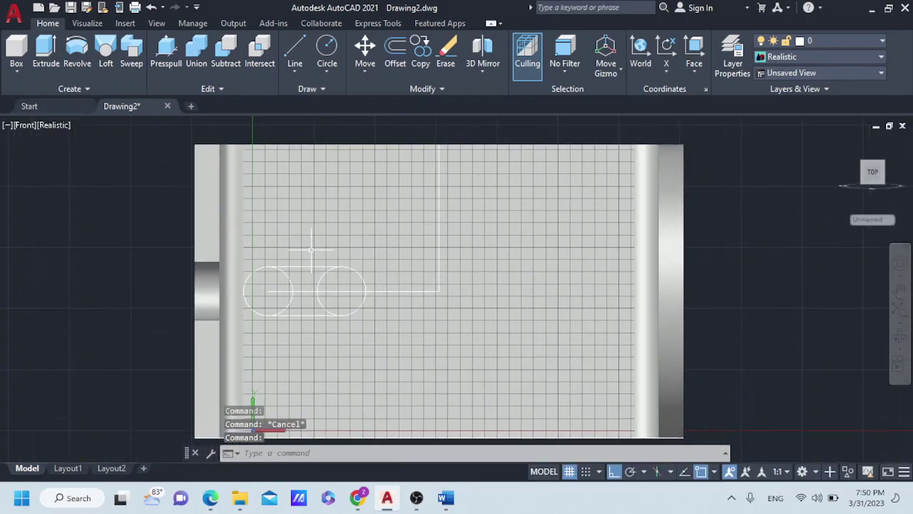
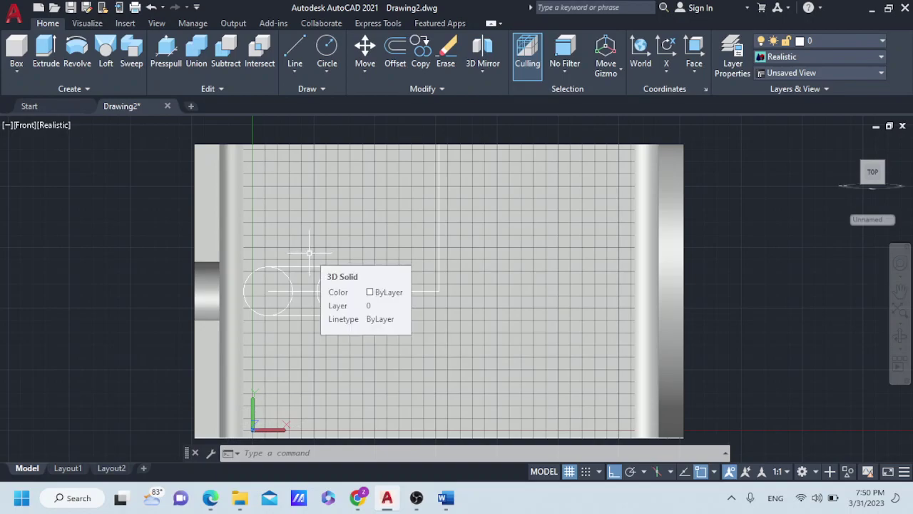
Draw a 22-unit vertical line up from the horizontal line's endpoint
left_click(295, 51)
middle_click_drag(397, 142, 376, 231)
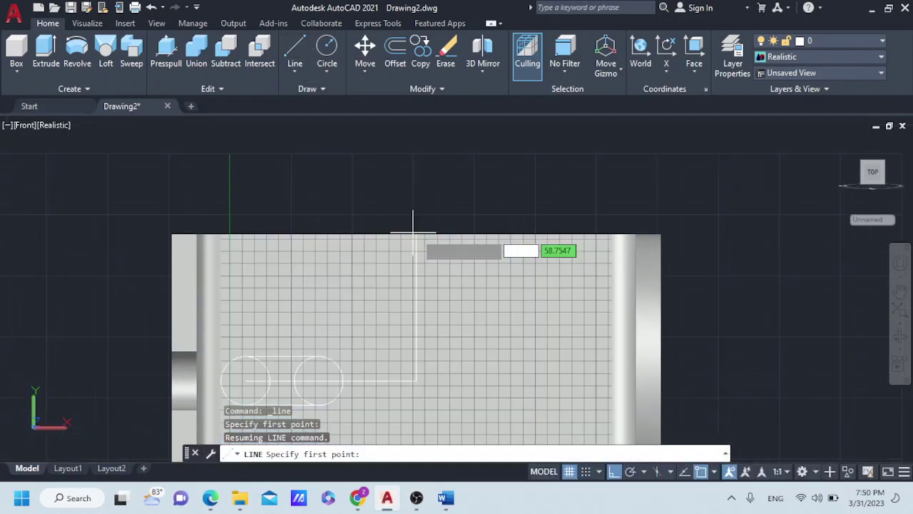
left_click(416, 234)
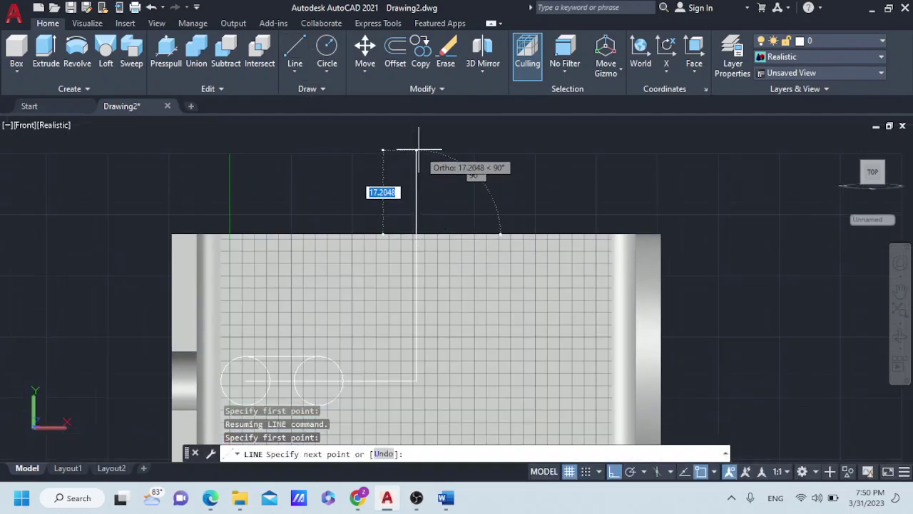
key("Return")
key("Escape")
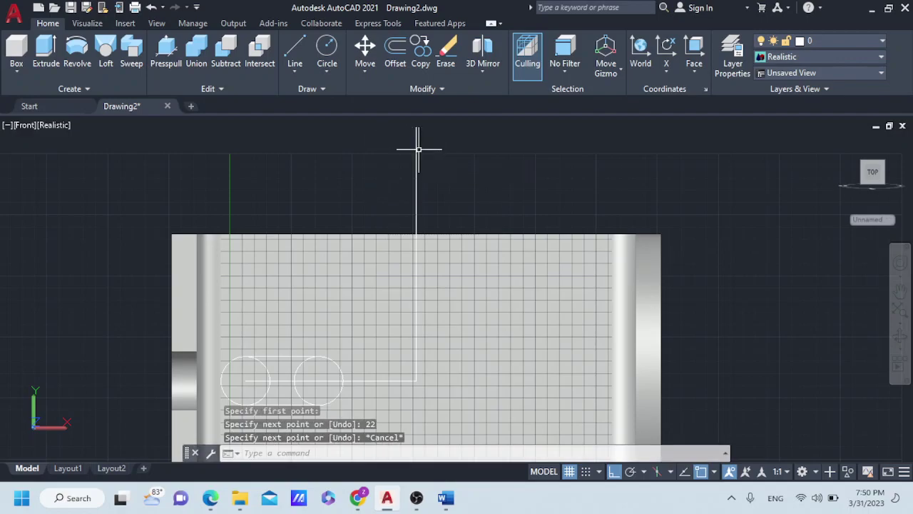
Draw a radius-30 circle centred on the vertical line's top endpoint
scroll(419, 150, "down", 2)
scroll(419, 150, "down", 2)
scroll(419, 150, "up", 2)
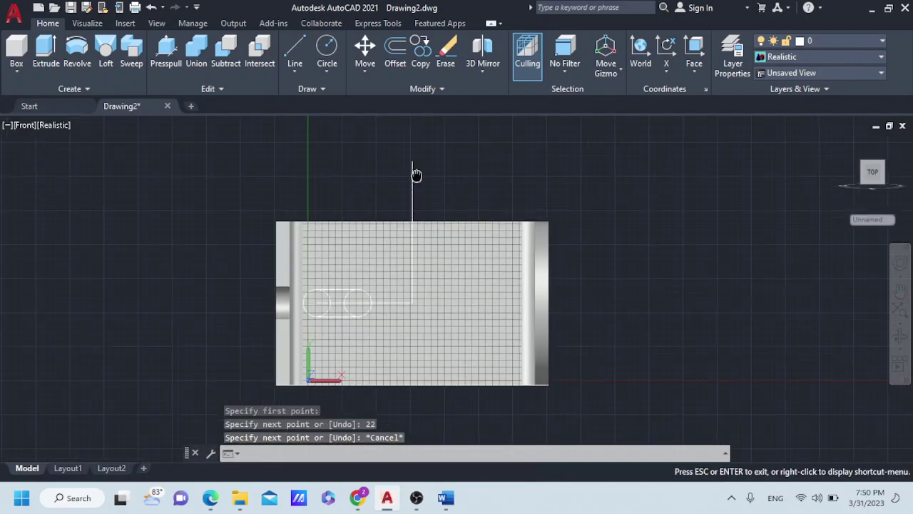
middle_click_drag(418, 171, 413, 180)
left_click(321, 51)
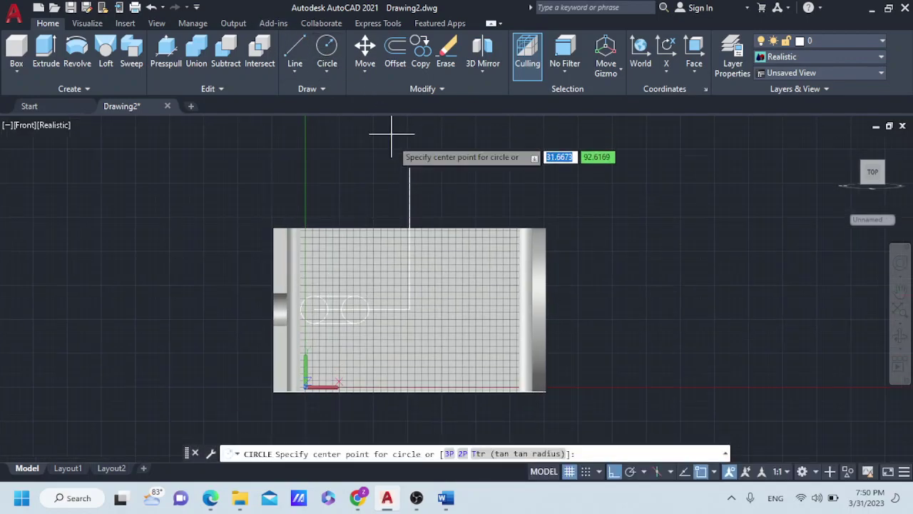
left_click(410, 167)
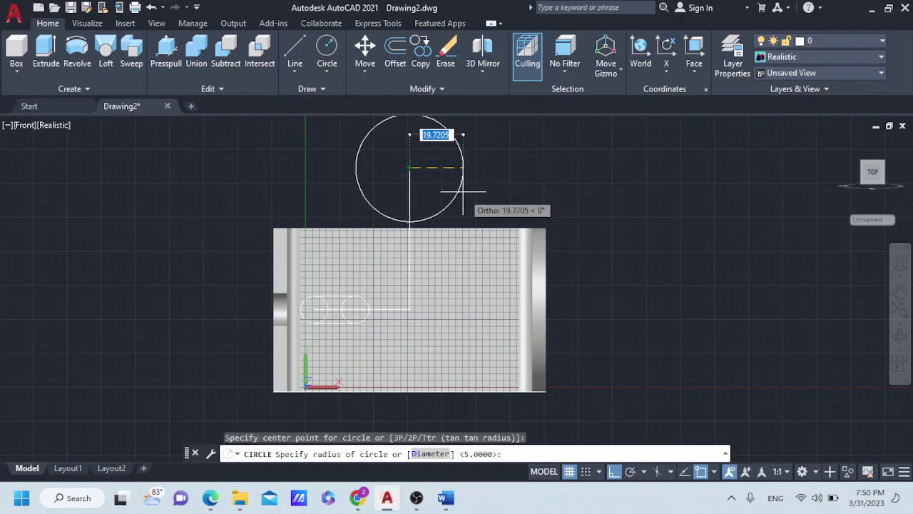
type("30")
key("Return")
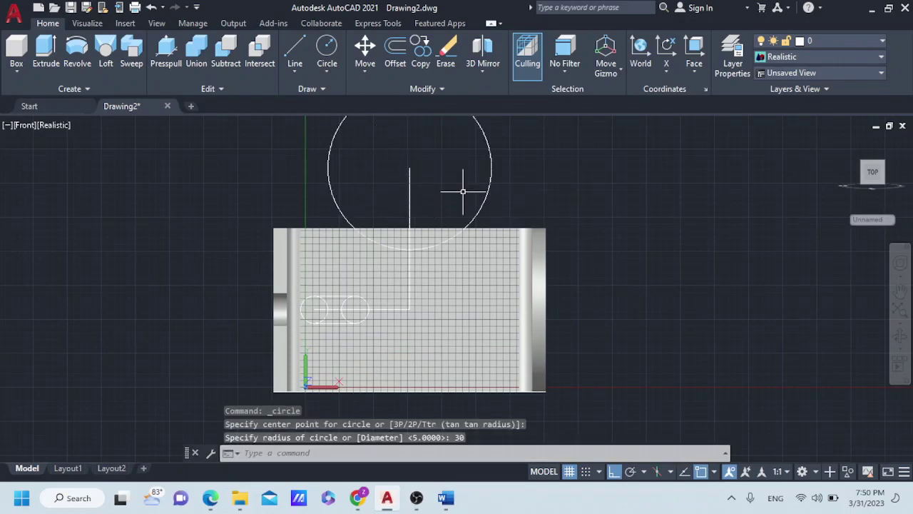
key("Escape")
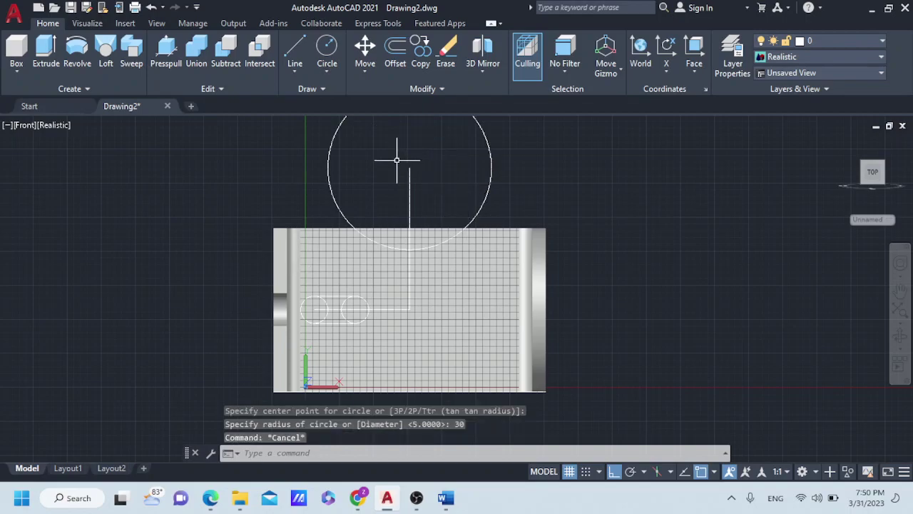
Erase the vertical stem line
left_click(386, 86)
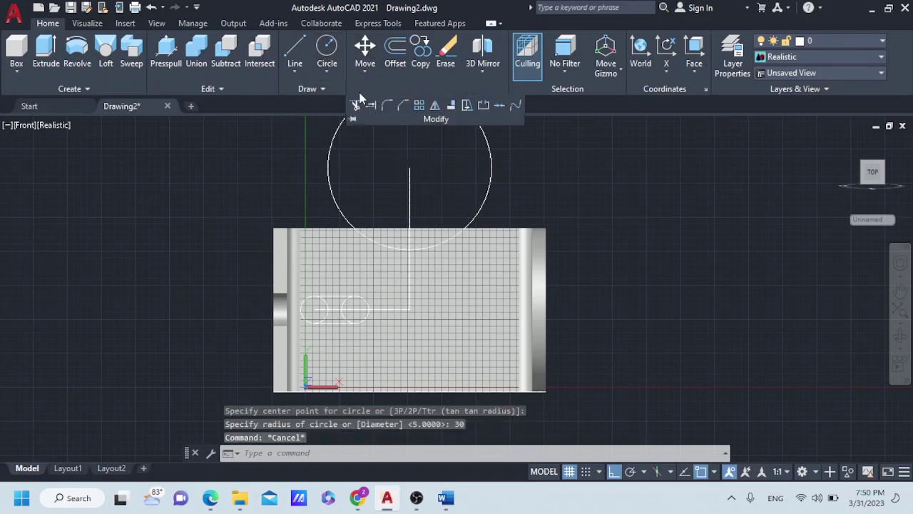
left_click(355, 105)
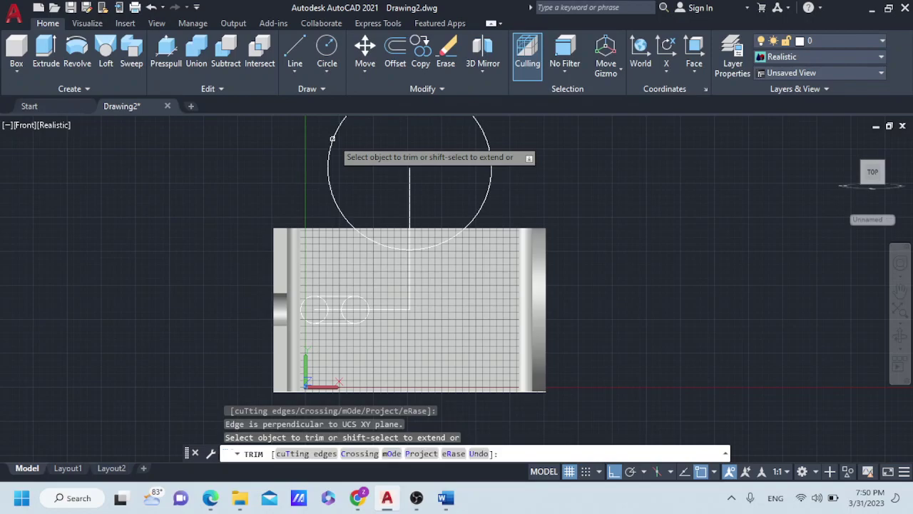
left_click(335, 130)
key("Escape")
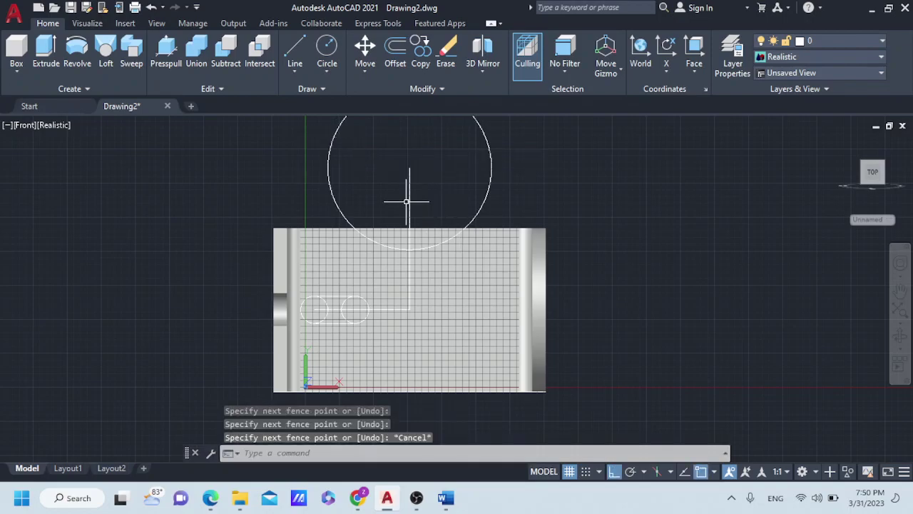
left_click(411, 197)
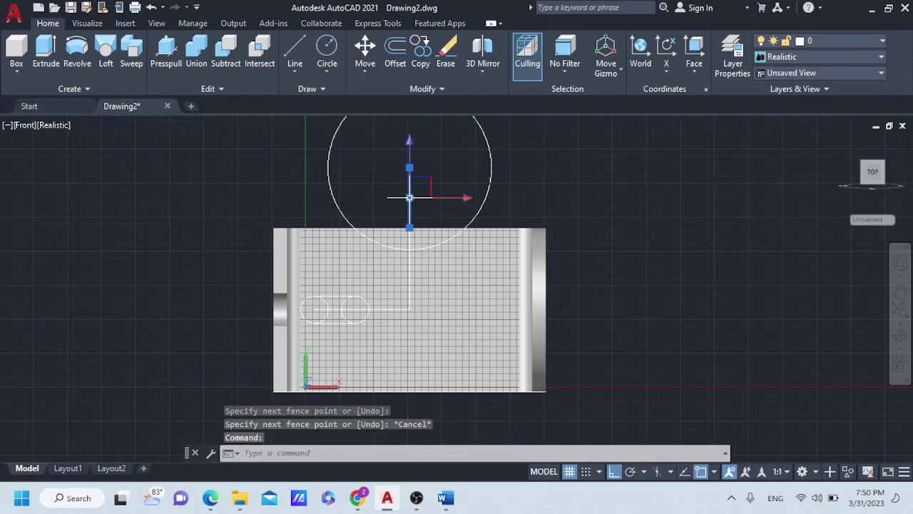
key("Escape")
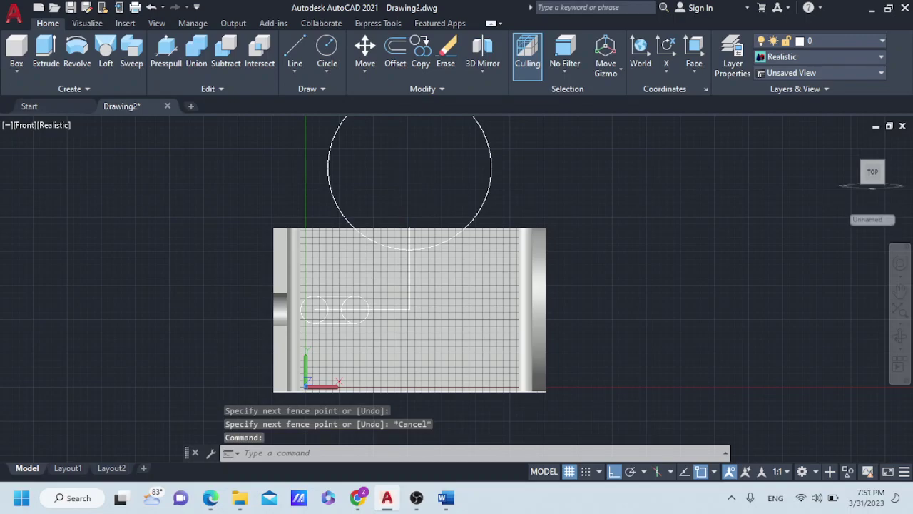
key("Delete")
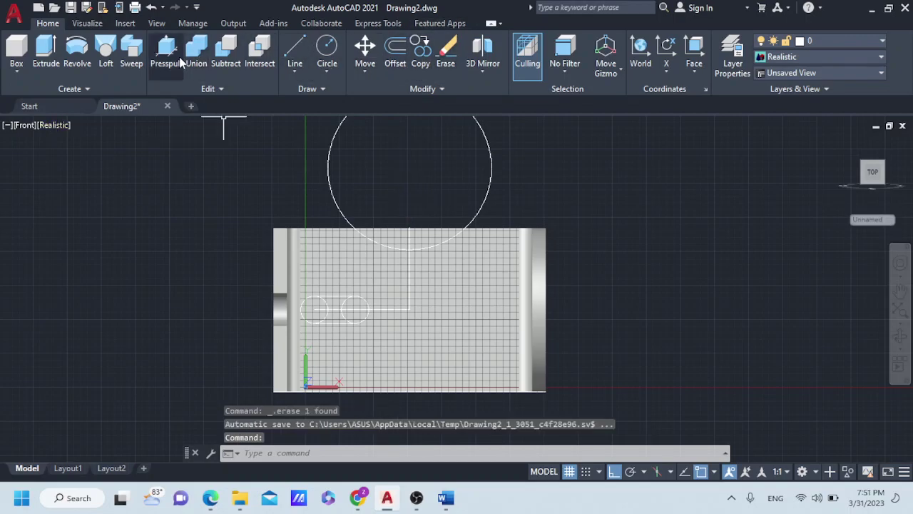
Switch to 2D Wireframe, delete the line inside the slot and trim the stub inside the right circle
left_click(854, 55)
left_click(710, 86)
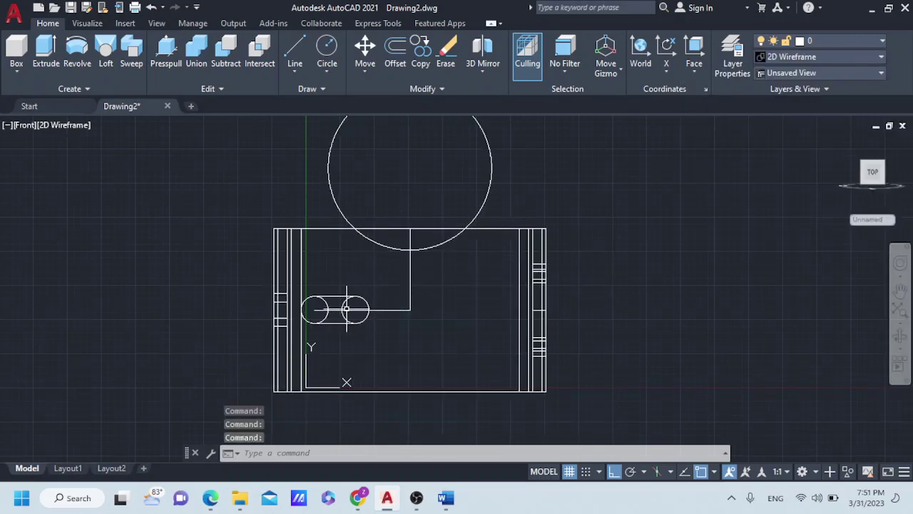
key("Delete")
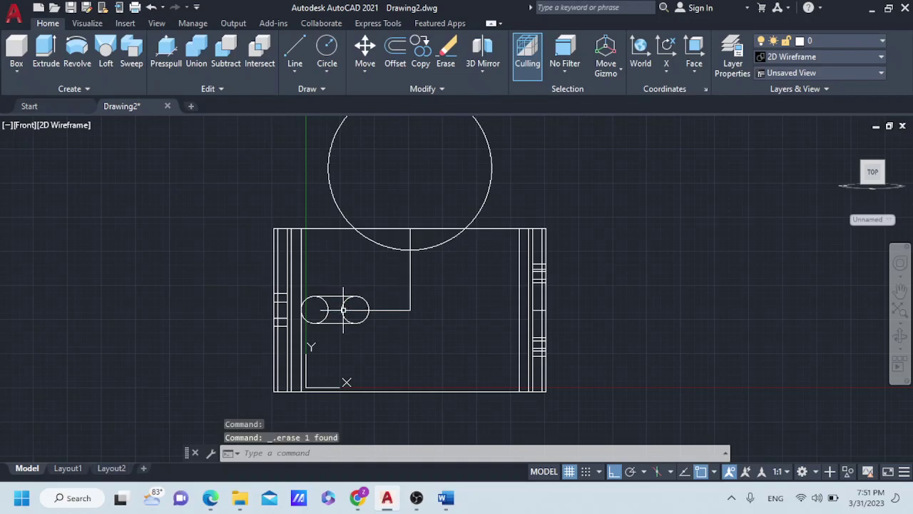
left_click(431, 89)
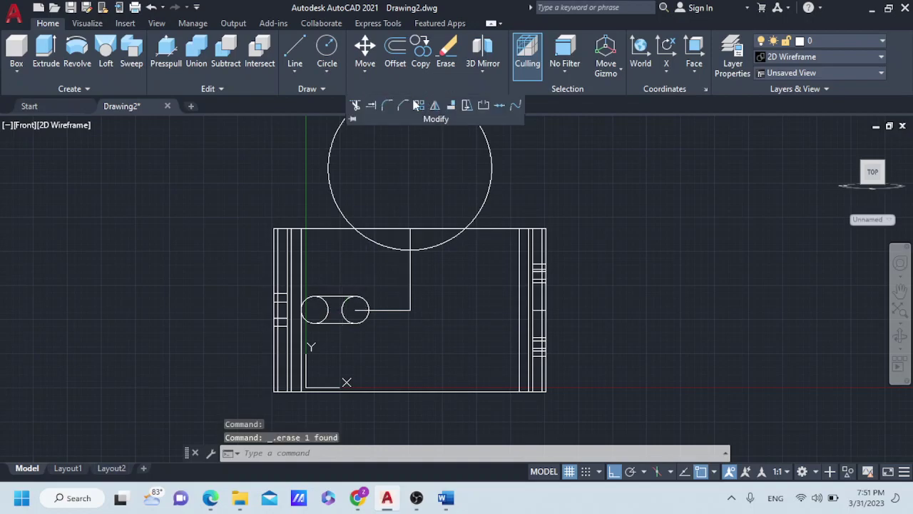
left_click(356, 105)
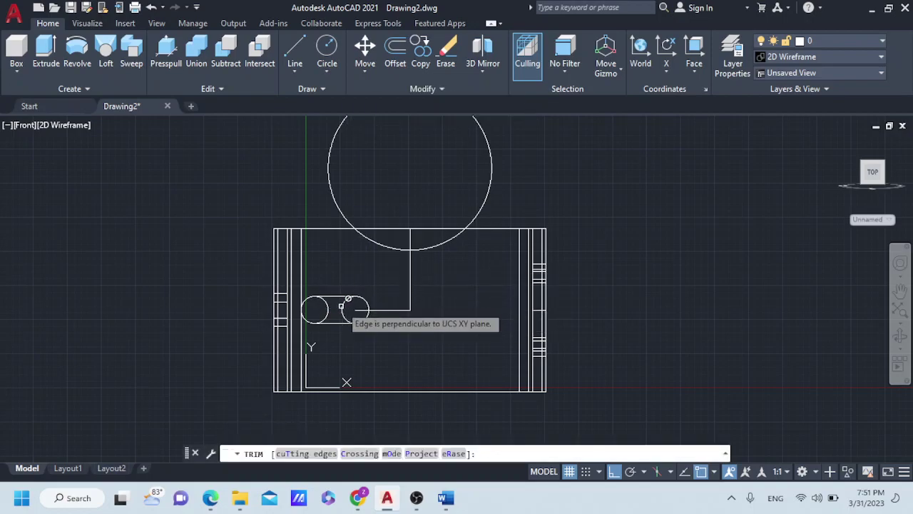
left_click(346, 308)
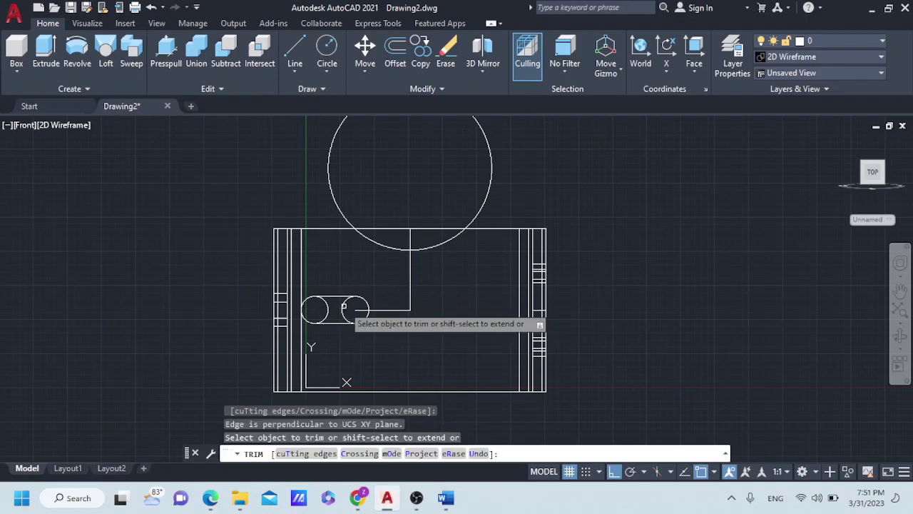
key("Escape")
Delete the remaining horizontal and vertical stem lines together
left_click(384, 309)
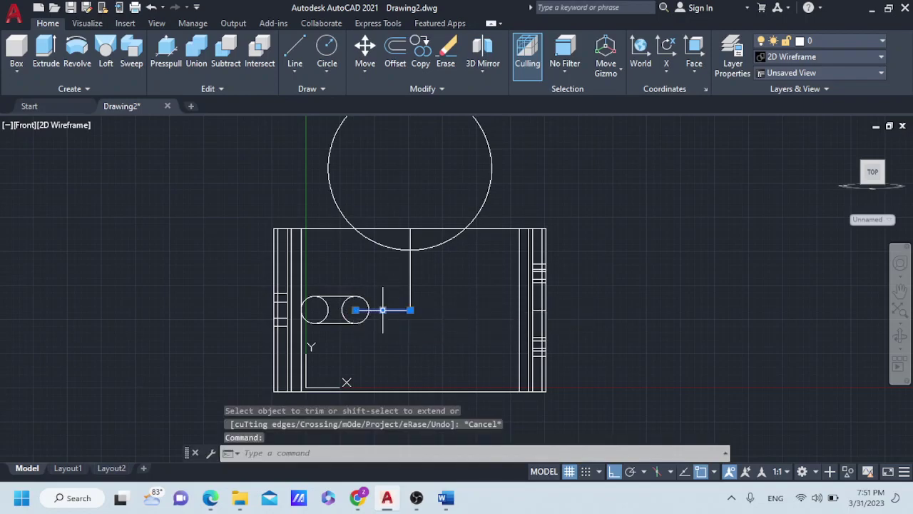
left_click(410, 270)
key("Delete")
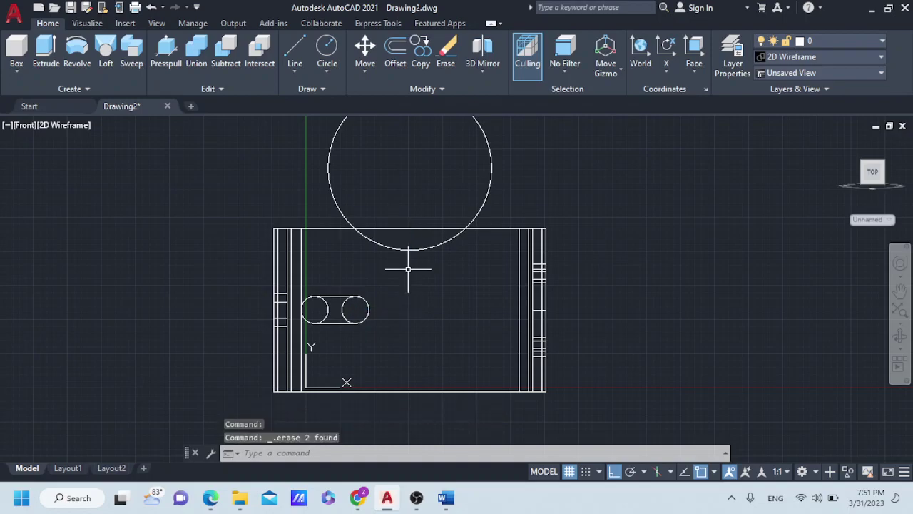
key("Escape")
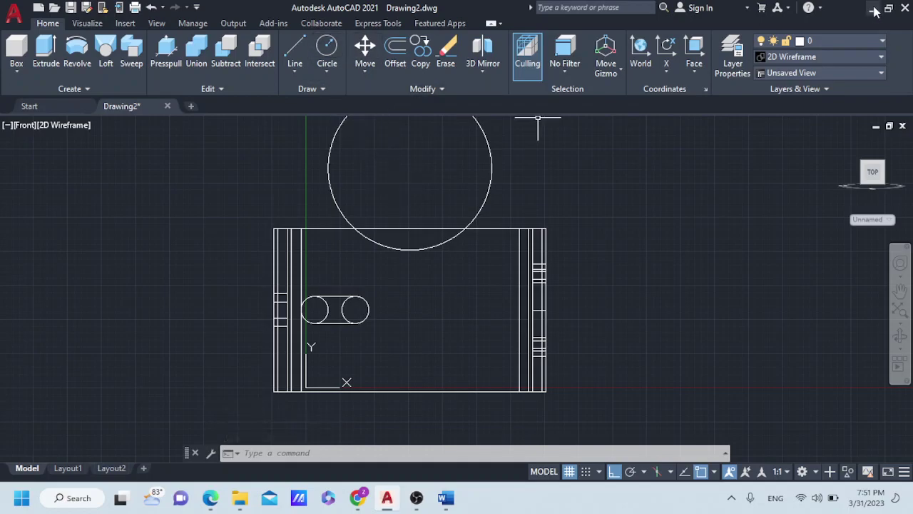
In Realistic style, press-pull the slot's left circle, middle region and right circle through the plate
left_click(843, 56)
left_click(878, 89)
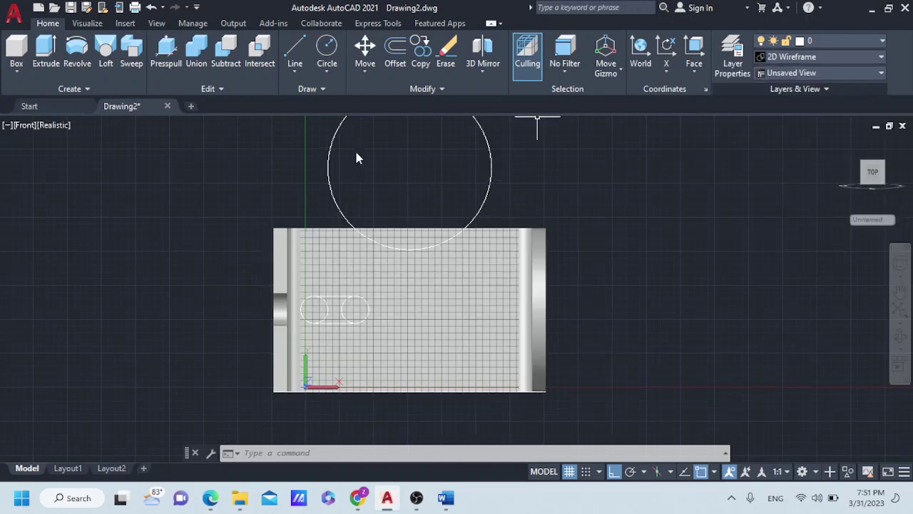
middle_click_drag(288, 189, 264, 238, "shift")
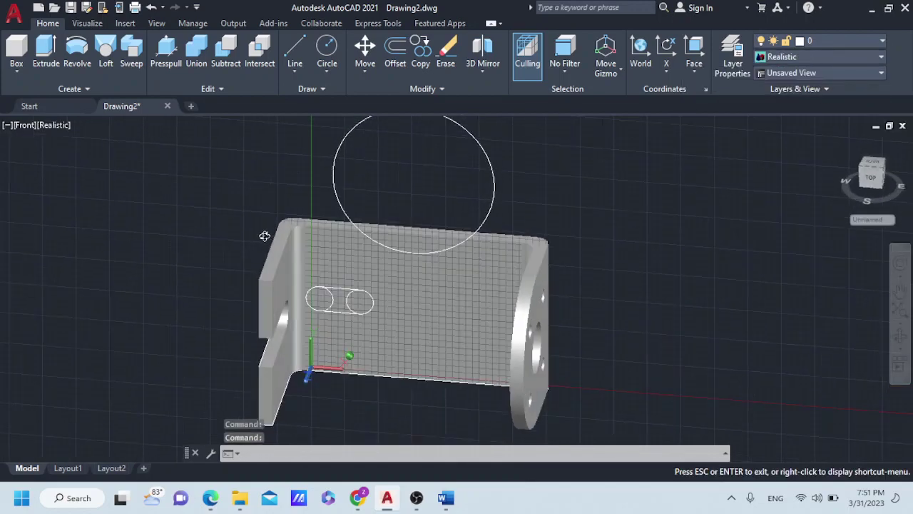
left_click(166, 50)
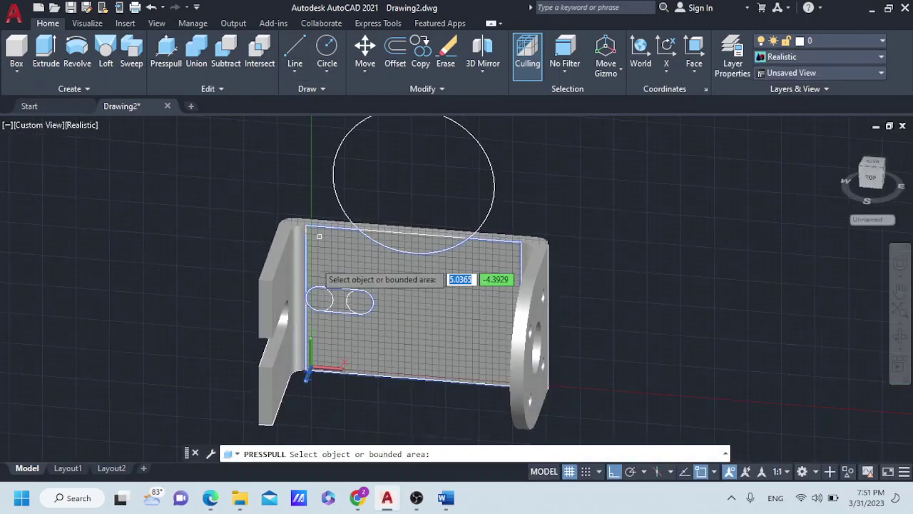
left_click(319, 299)
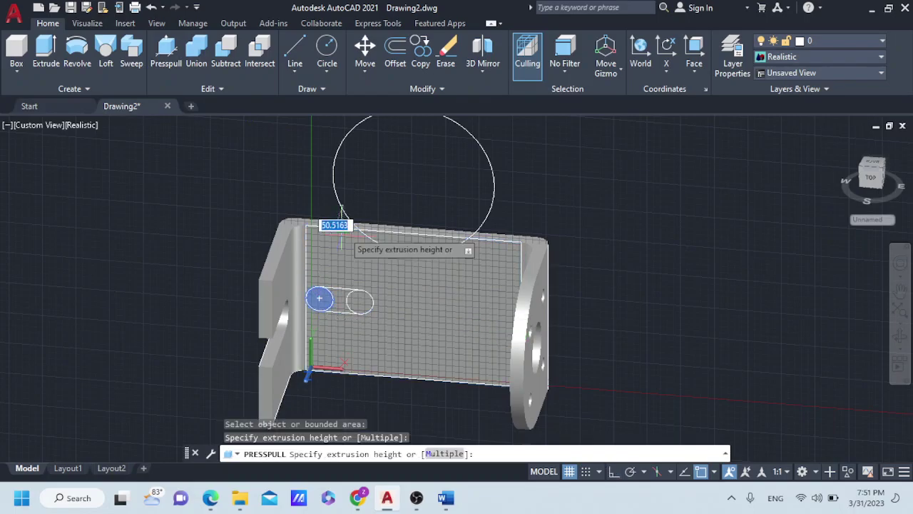
left_click(413, 181)
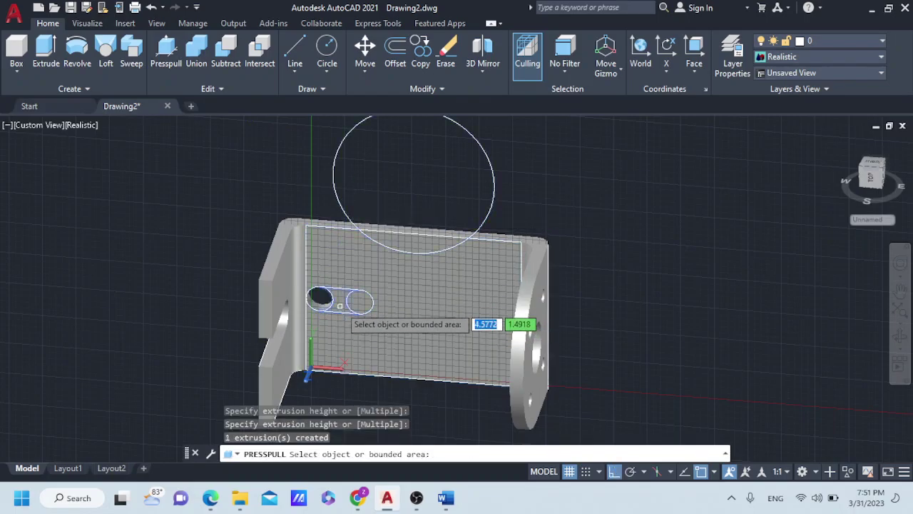
left_click(339, 300)
left_click(336, 191)
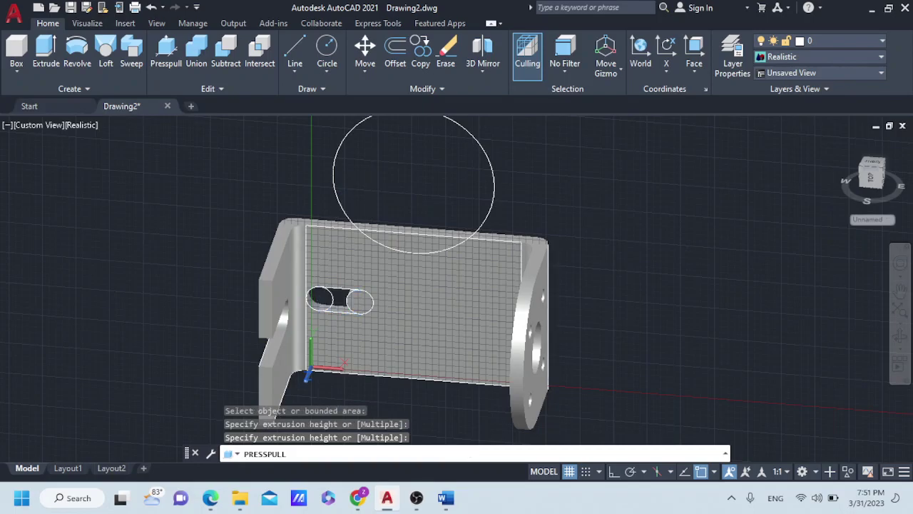
left_click(354, 305)
left_click(344, 187)
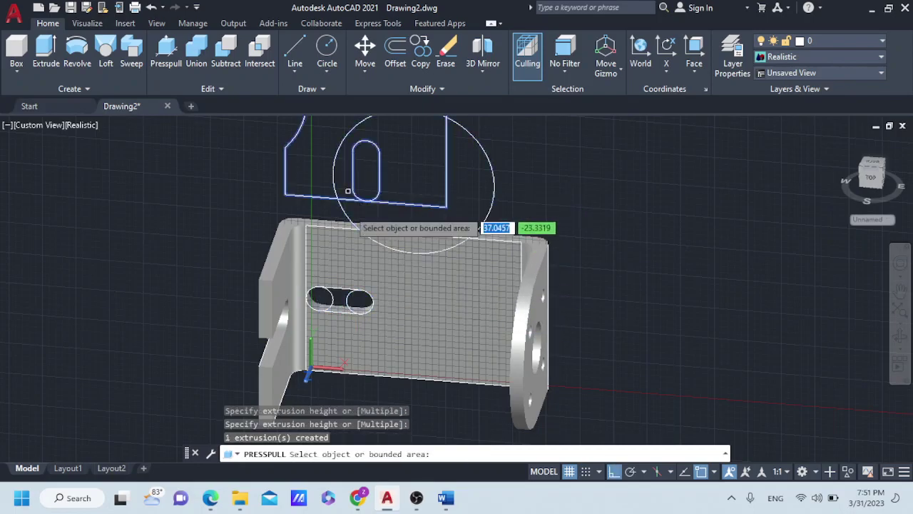
Press-pull the large circle's area to notch the top edge, then delete the circle
left_click(403, 241)
left_click(401, 201)
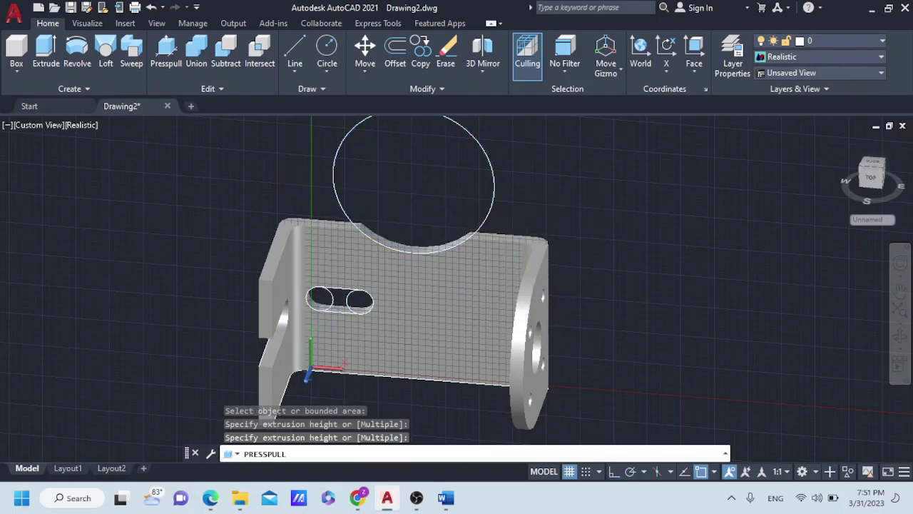
key("Return")
left_click(341, 141)
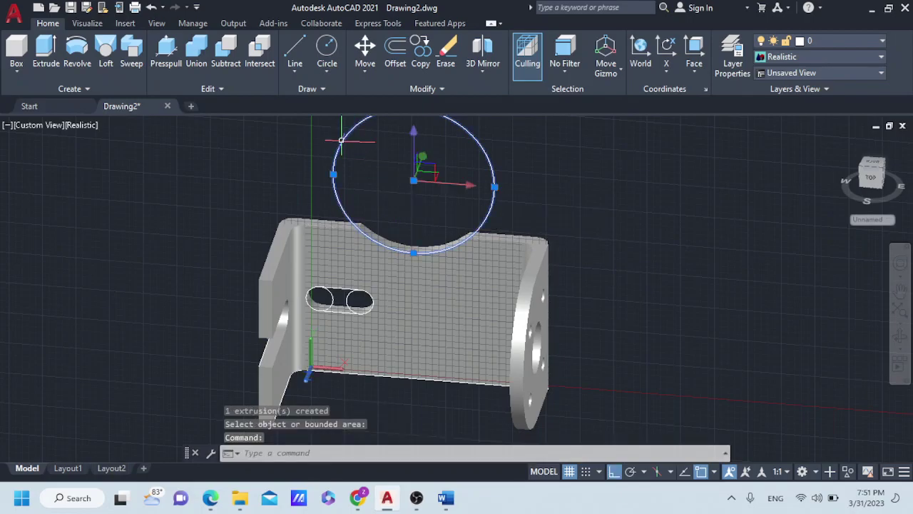
key("Delete")
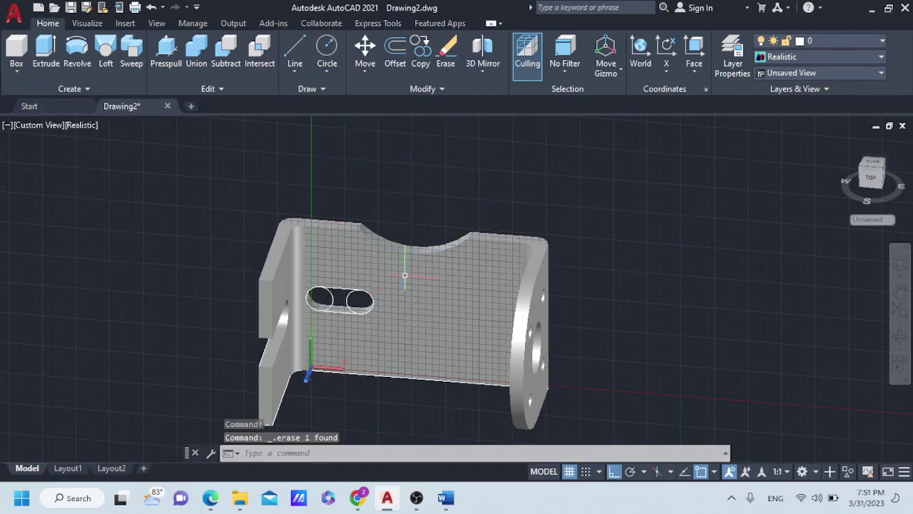
middle_click_drag(405, 275, 428, 229, "shift")
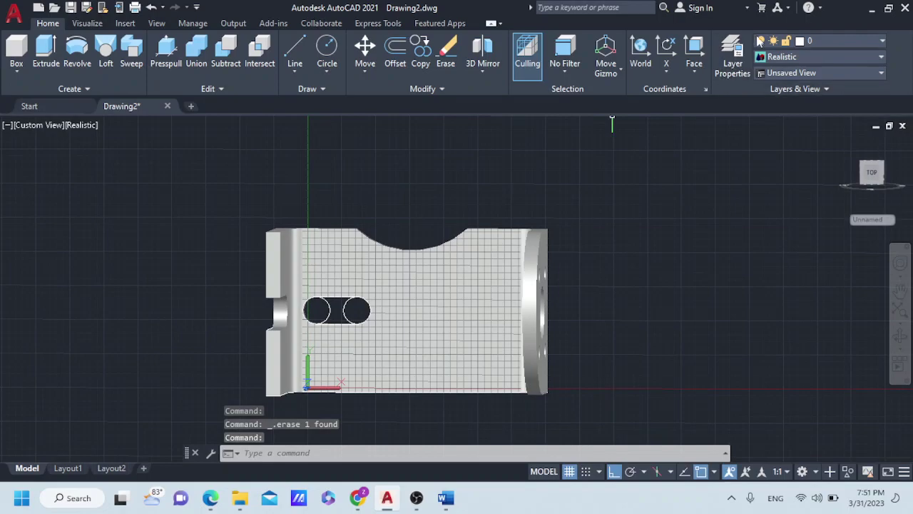
Switch to 2D Wireframe and delete the two slot circles
left_click(780, 58)
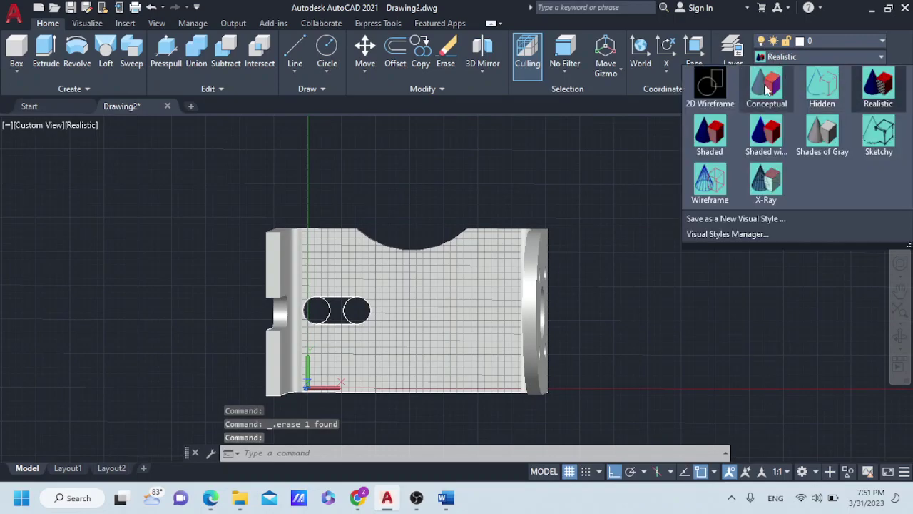
left_click(722, 89)
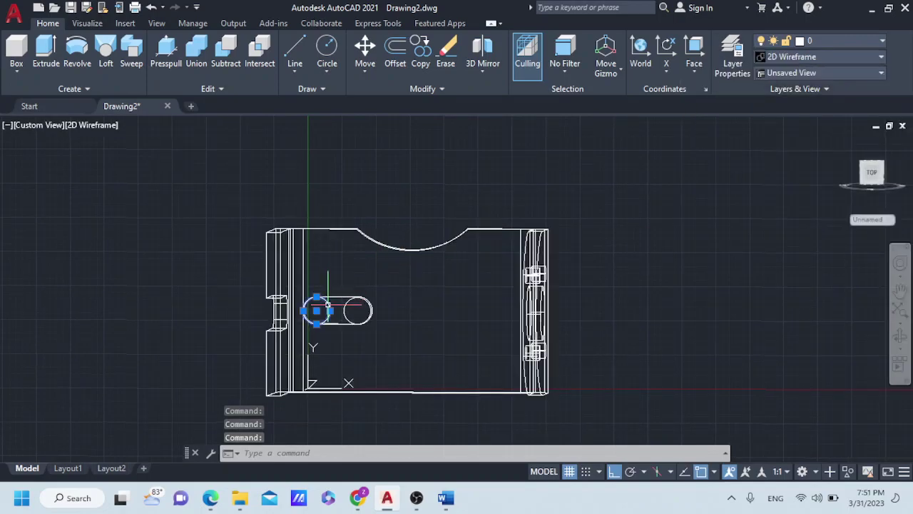
left_click(348, 302)
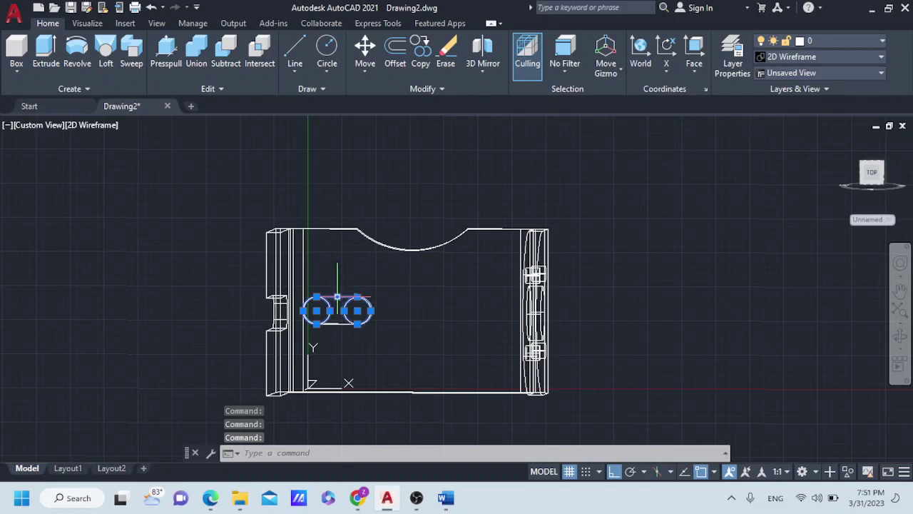
key("Delete")
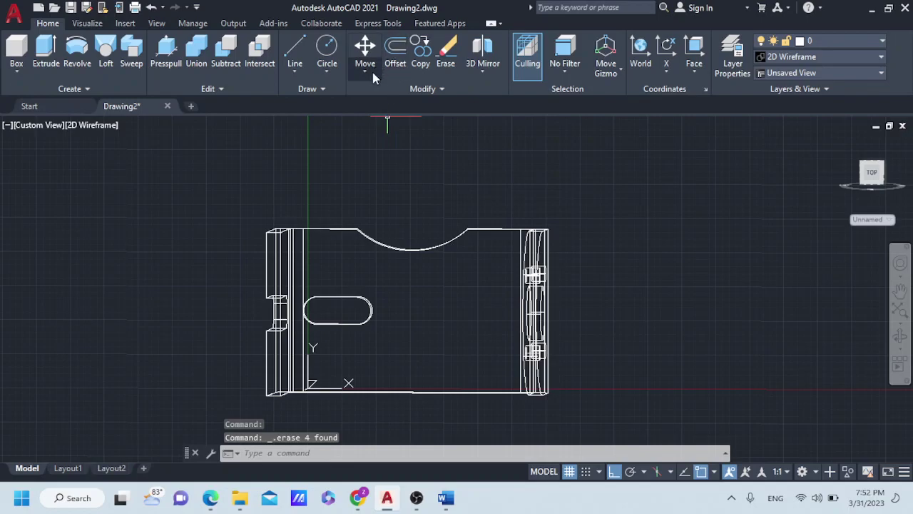
Return to Realistic shading and select the whole solid
left_click(789, 60)
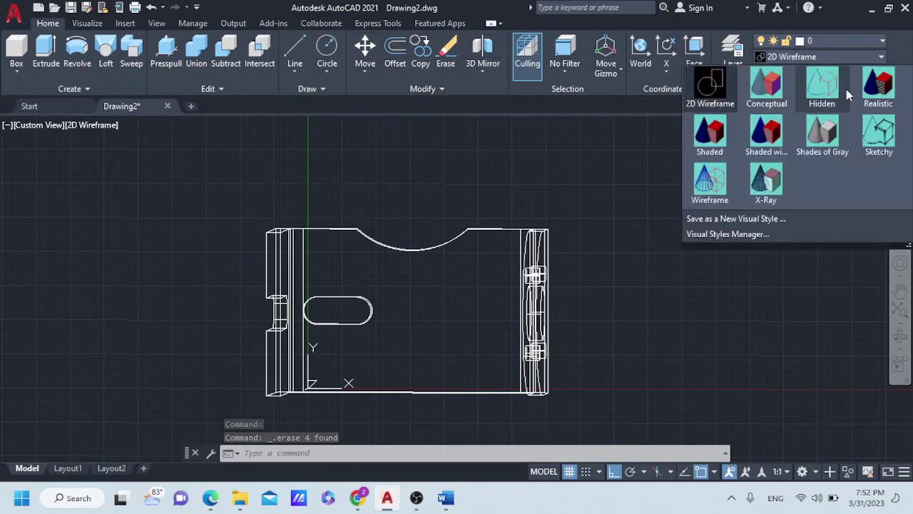
left_click(891, 87)
left_click(359, 325)
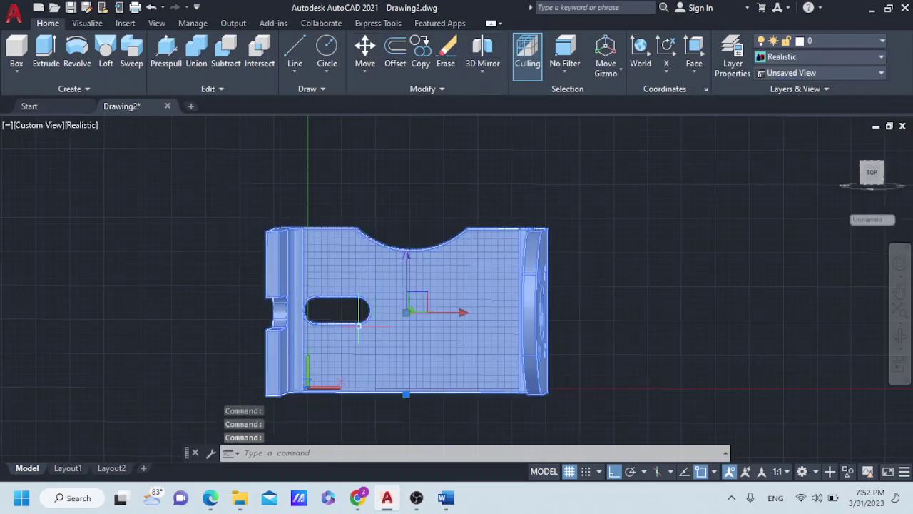
key("Escape")
left_click(339, 299)
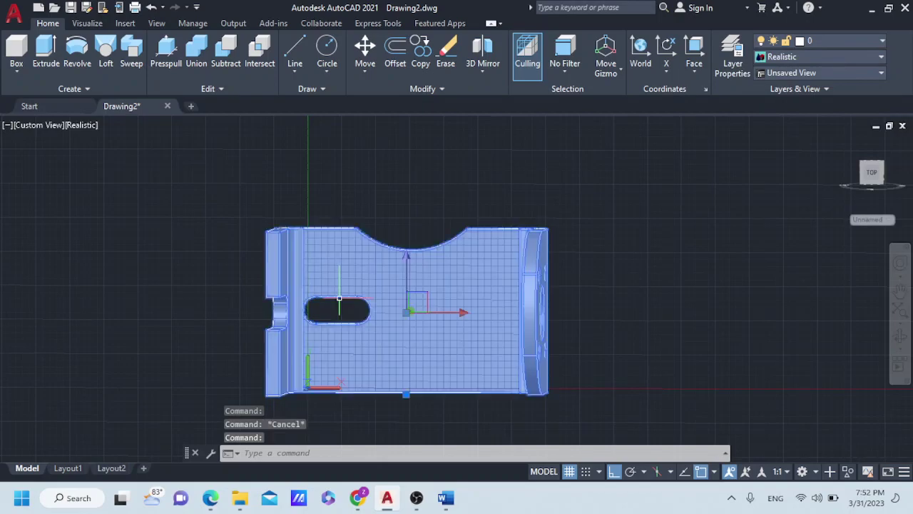
key("Escape")
left_click(335, 293)
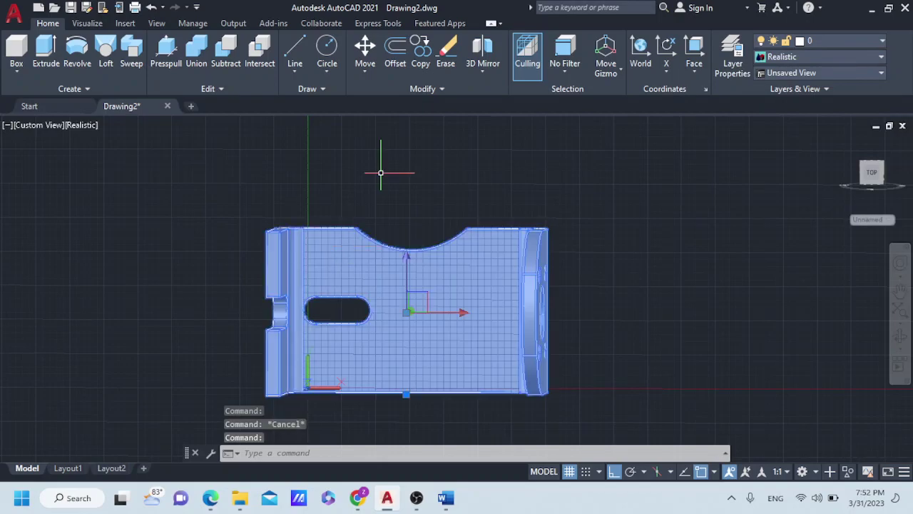
Abandon mirroring the solid and undo back to the restored slot circles
left_click(400, 90)
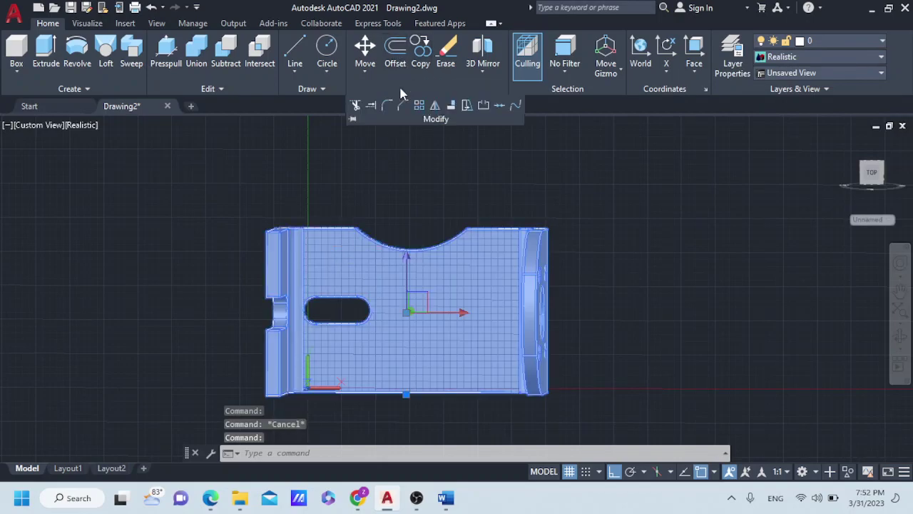
left_click(436, 106)
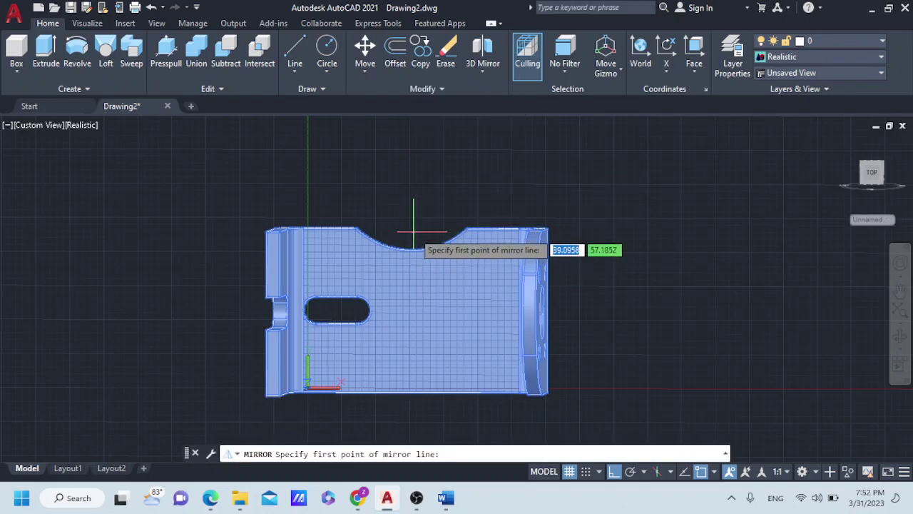
left_click(411, 169)
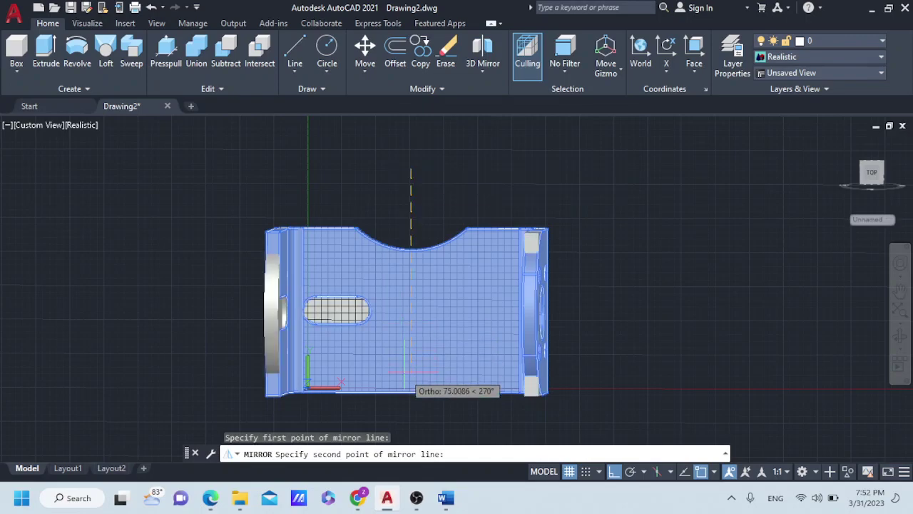
key("Escape")
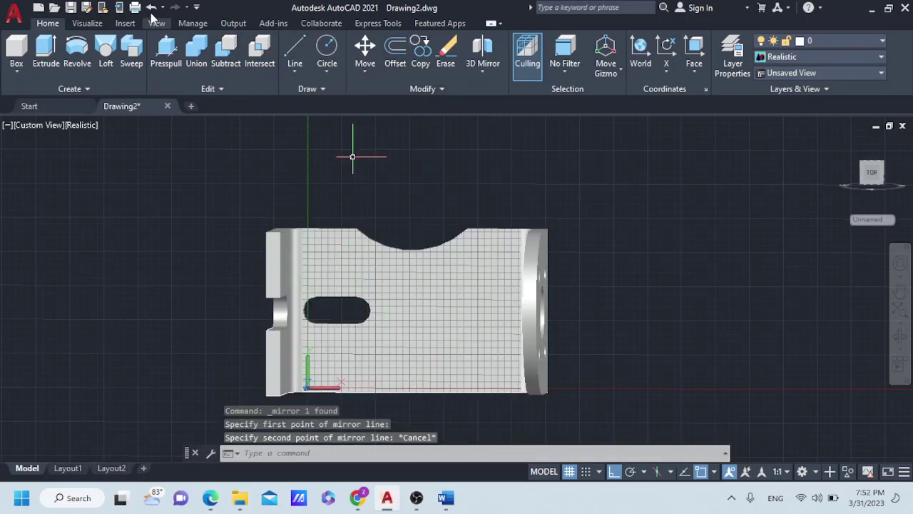
left_click(152, 7)
left_click(152, 7)
left_click(152, 7)
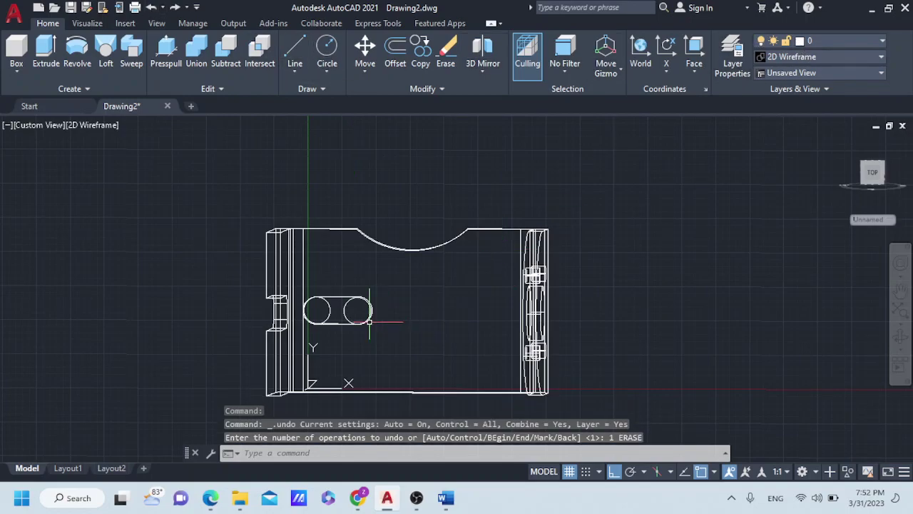
Mirror the slot outline across a vertical line at the plate centre, keeping the original
left_click(325, 312)
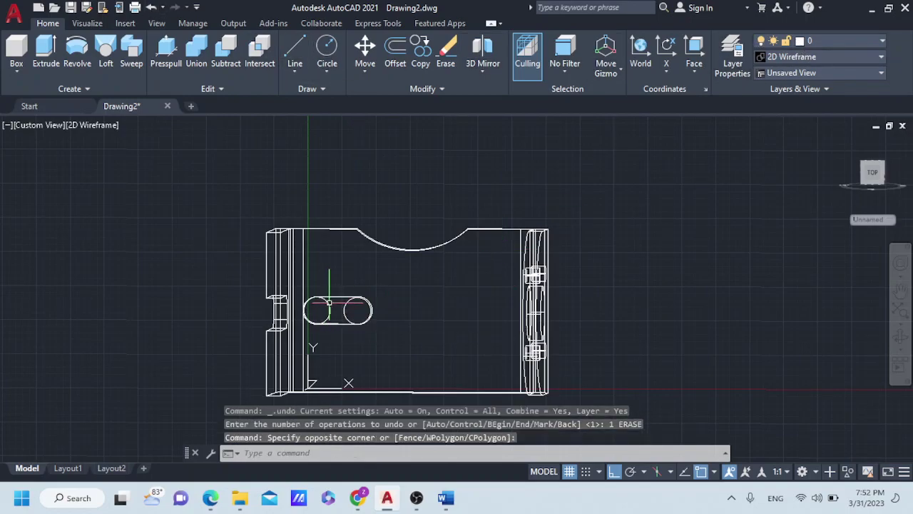
left_click(329, 303)
left_click(342, 315)
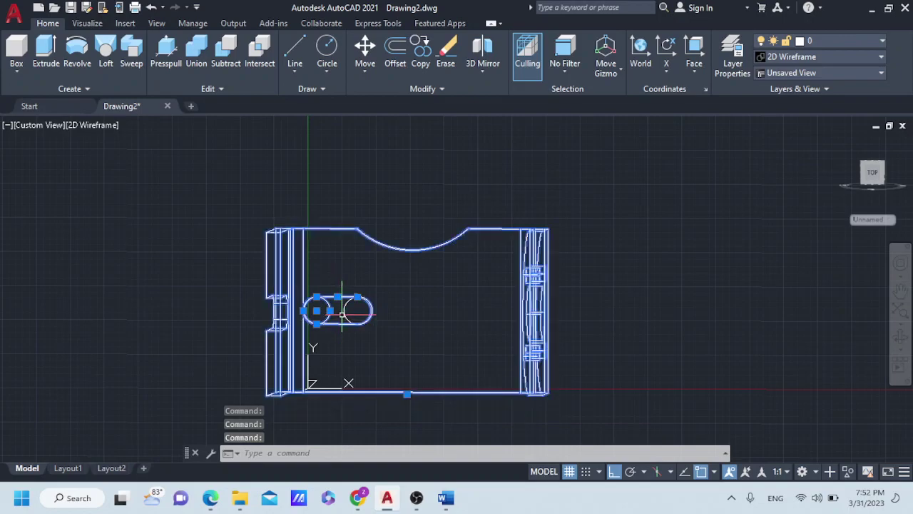
key("Escape")
left_click(338, 324)
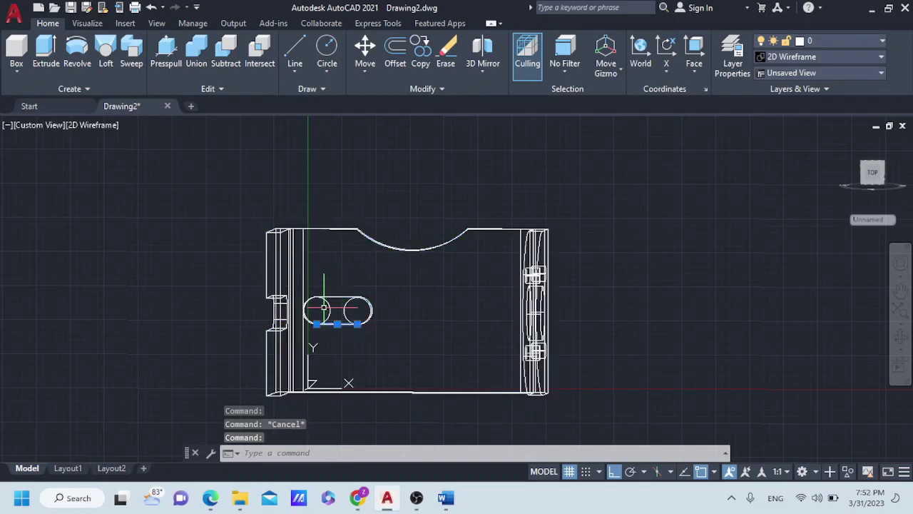
left_click(319, 298)
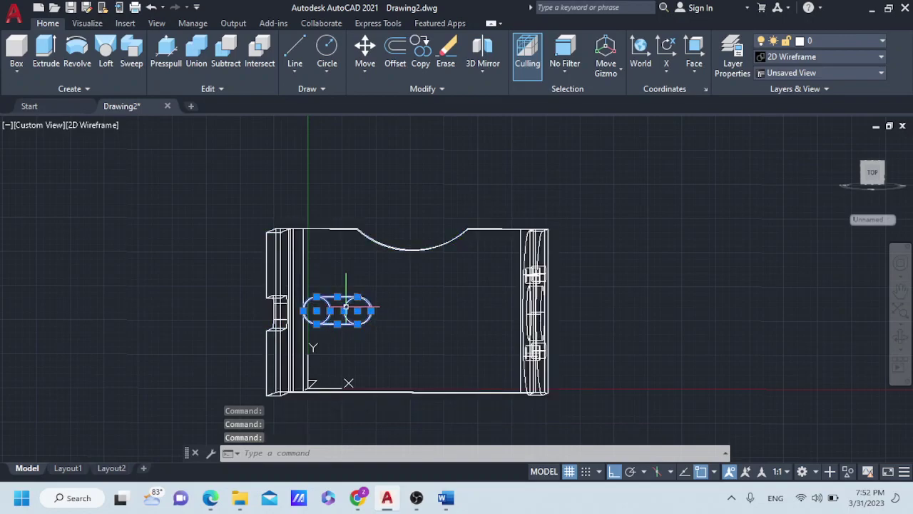
left_click(445, 89)
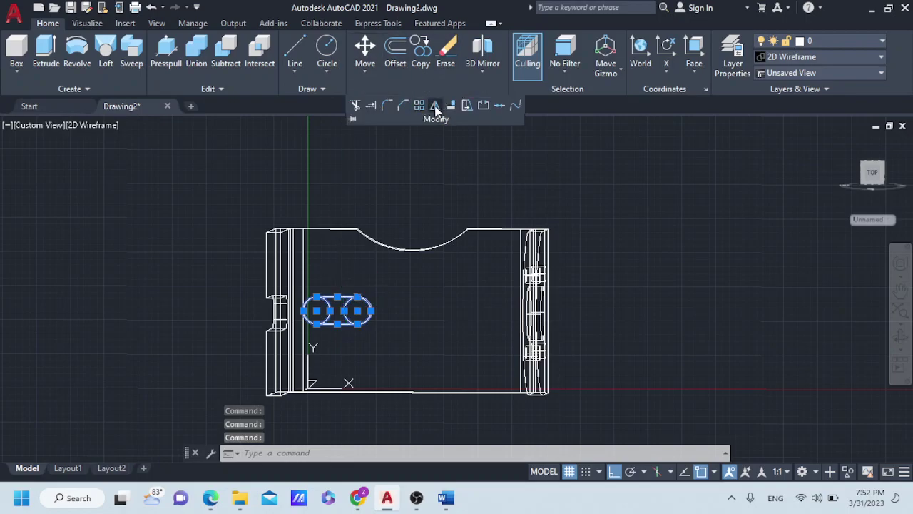
left_click(436, 105)
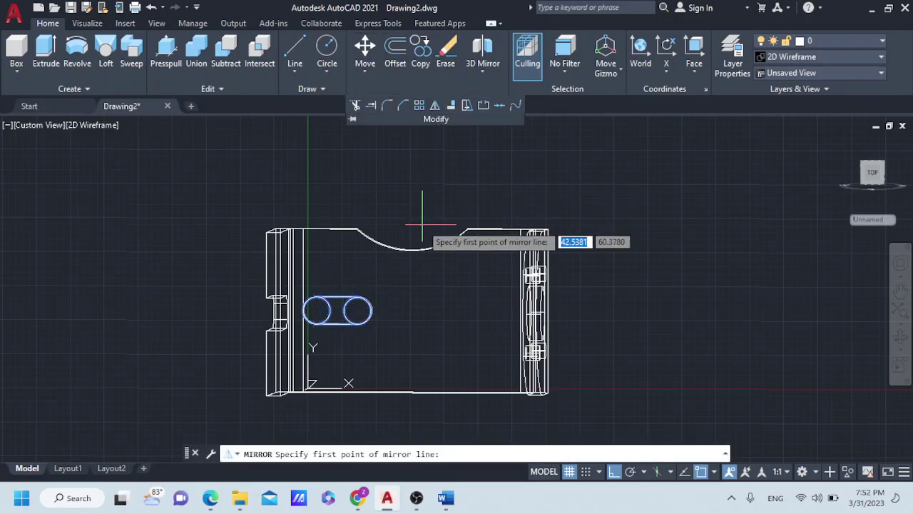
left_click(411, 168)
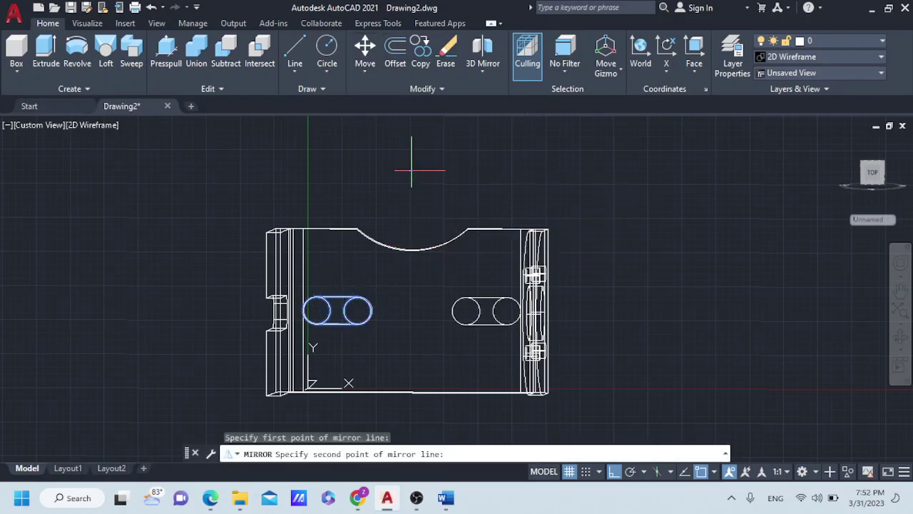
left_click(412, 395)
left_click(436, 438)
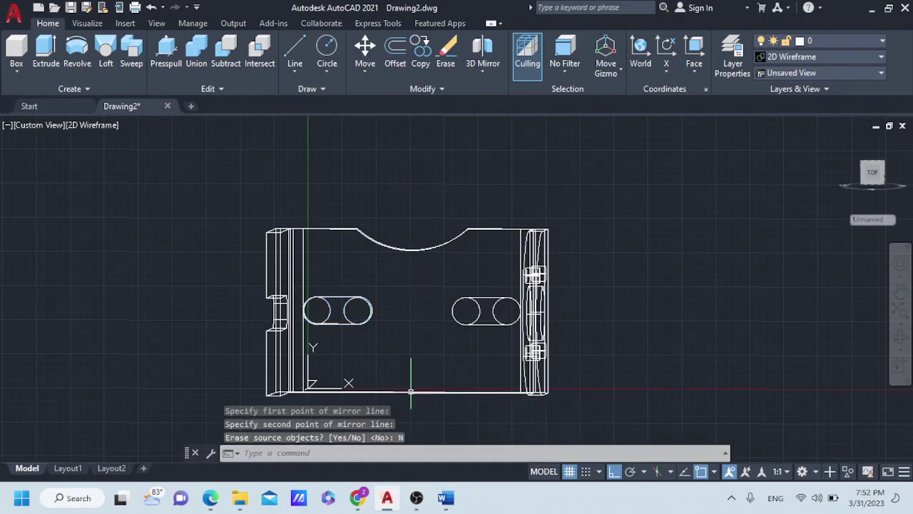
In Realistic style, press-pull each area of the mirrored right slot through the plate
left_click(792, 57)
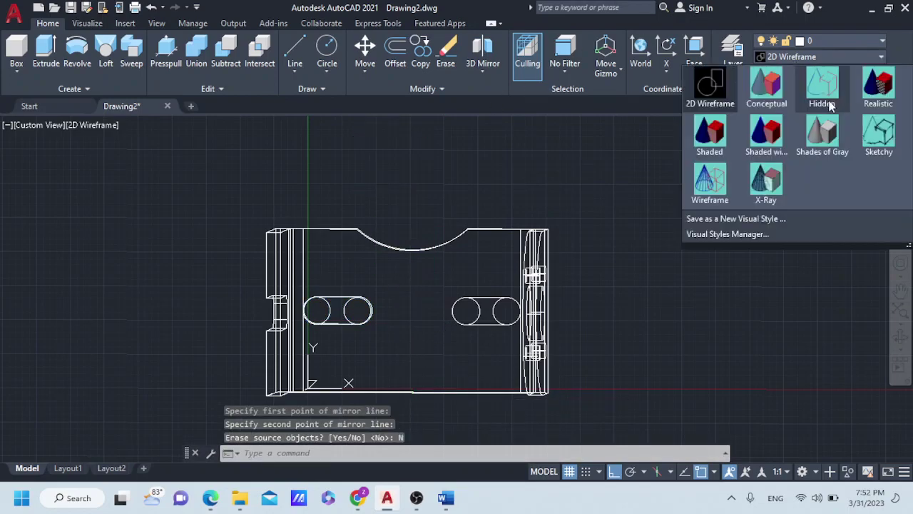
left_click(878, 90)
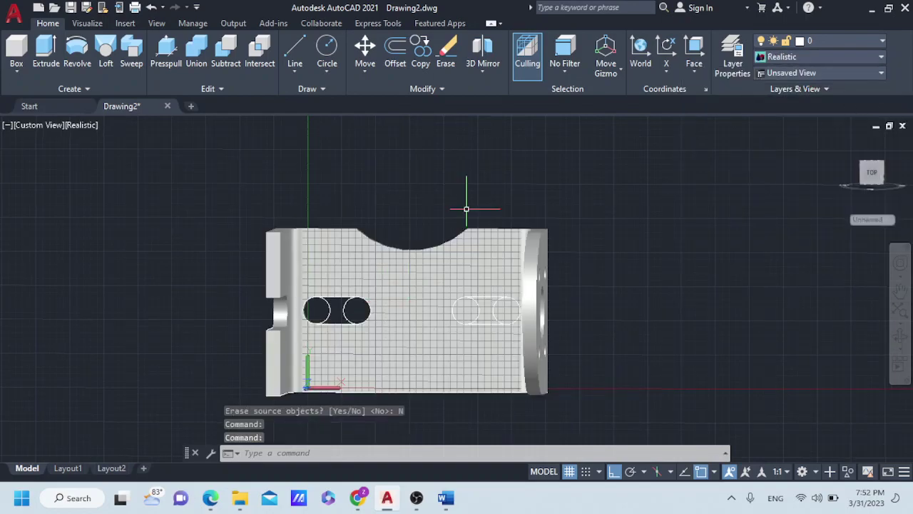
middle_click_drag(414, 243, 433, 228, "shift")
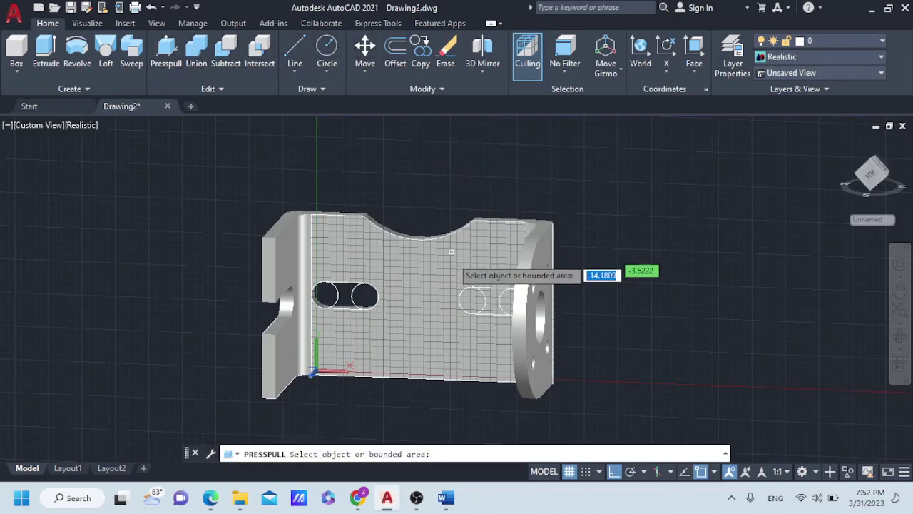
left_click(472, 300)
left_click(471, 300)
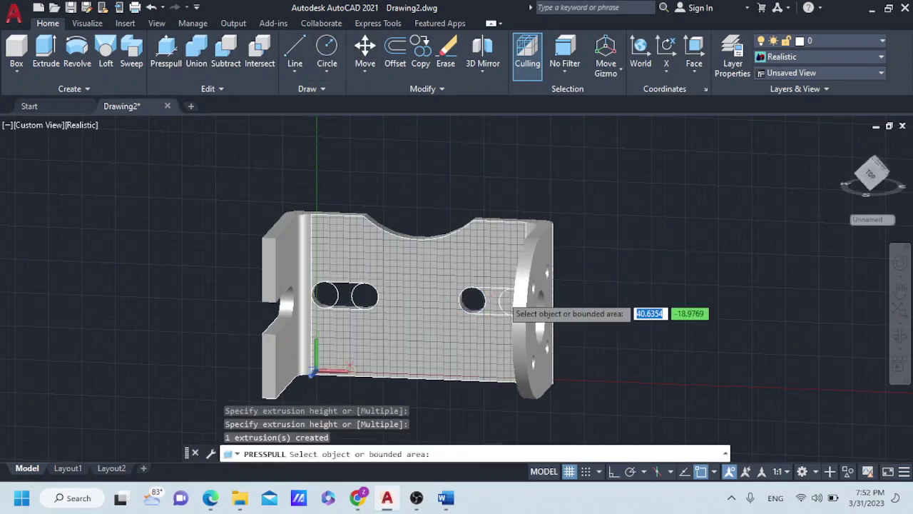
left_click(472, 299)
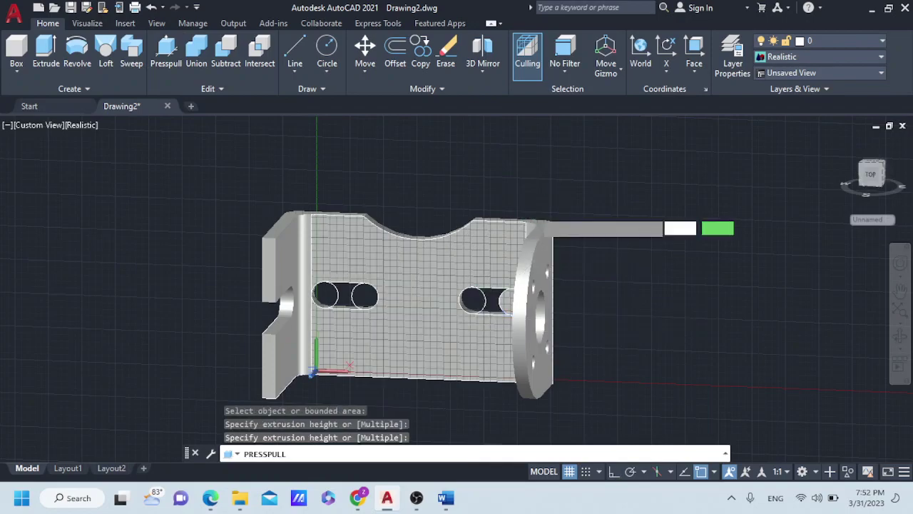
left_click(525, 300)
left_click(504, 300)
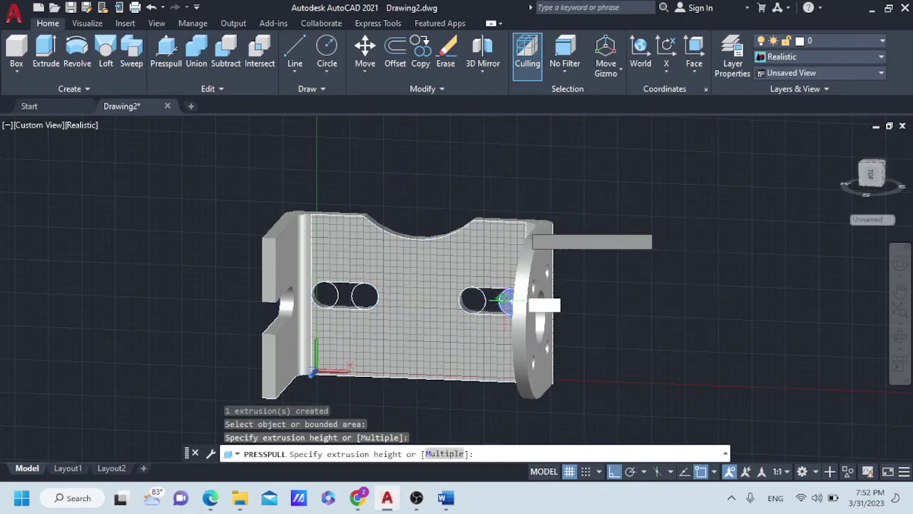
left_click(520, 196)
key("Return")
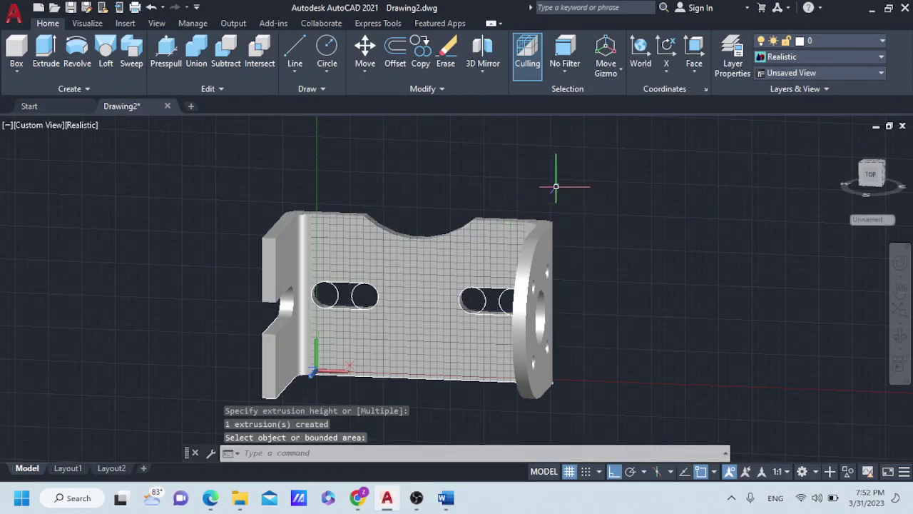
middle_click_drag(553, 205, 513, 214, "shift")
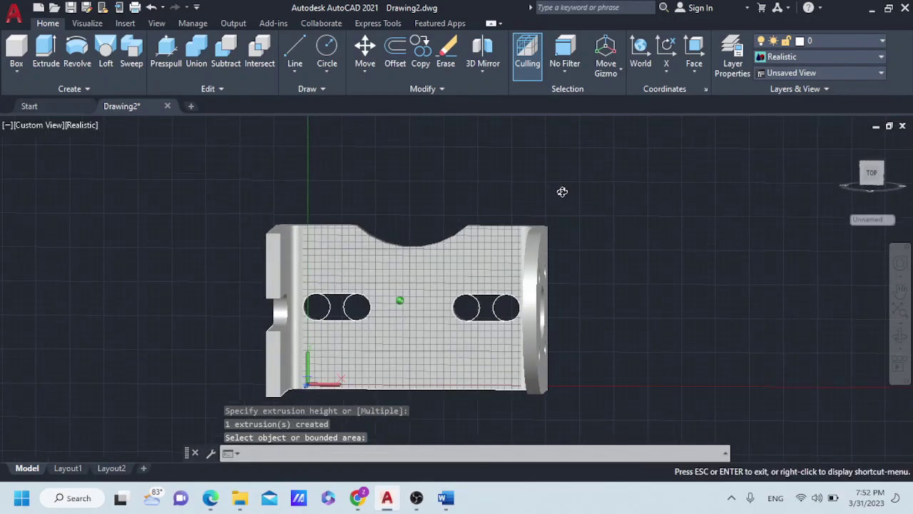
In 2D Wireframe, delete both slots' leftover circle outlines, then return to Realistic shading
left_click(868, 60)
left_click(703, 85)
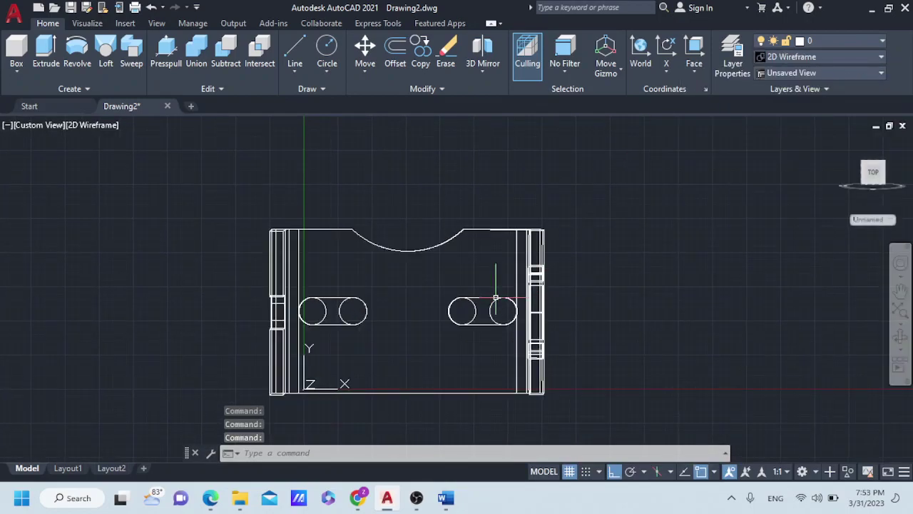
left_click(476, 309)
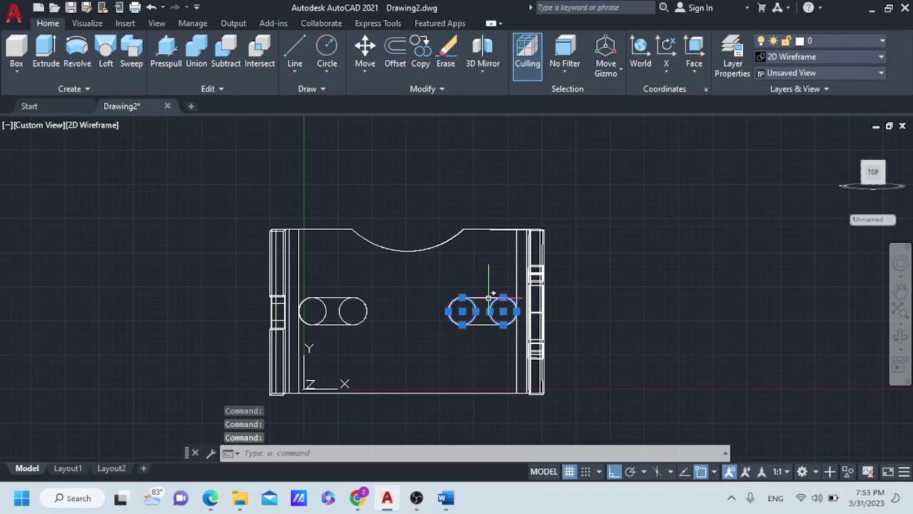
left_click(326, 311)
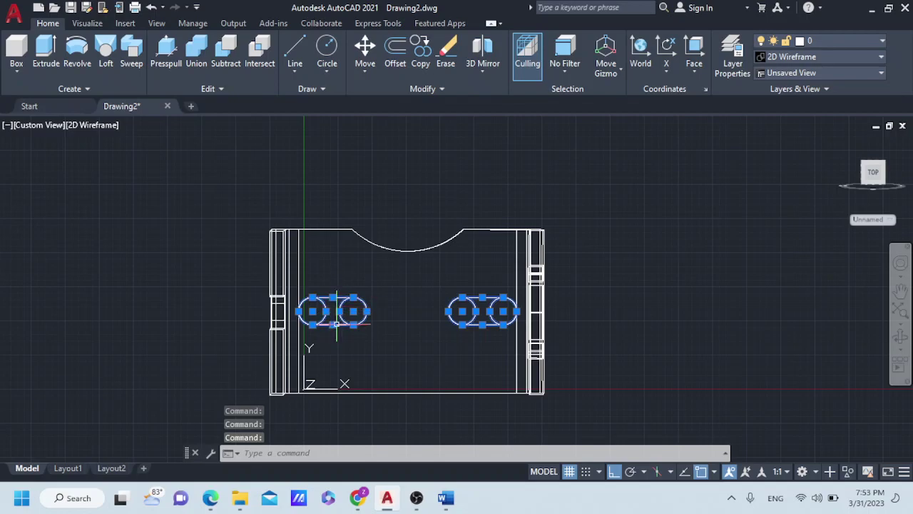
key("Delete")
left_click(814, 60)
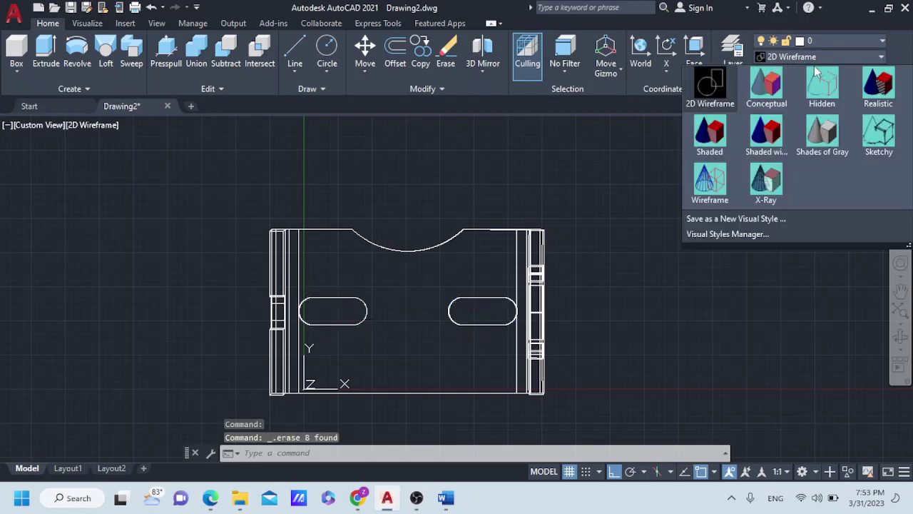
left_click(878, 83)
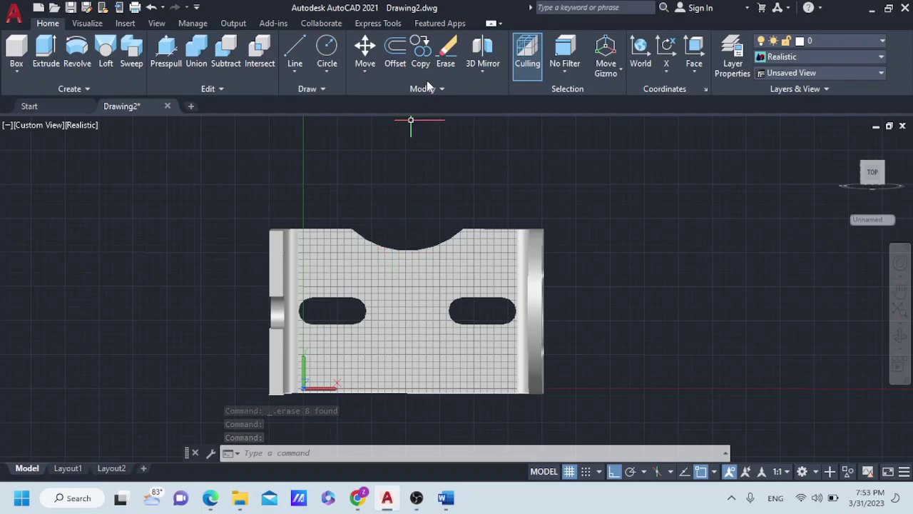
Draw a radius-30 circle centred just above the plate's top edge
left_click(327, 48)
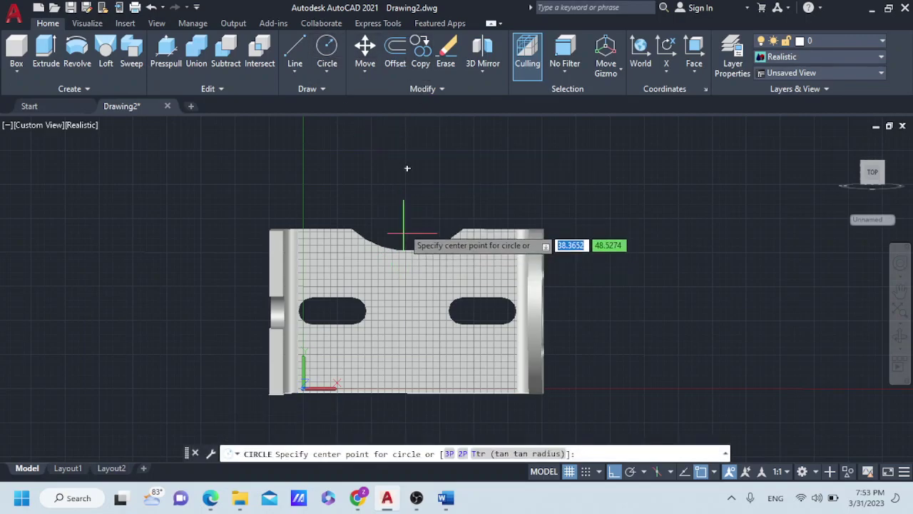
left_click(407, 169)
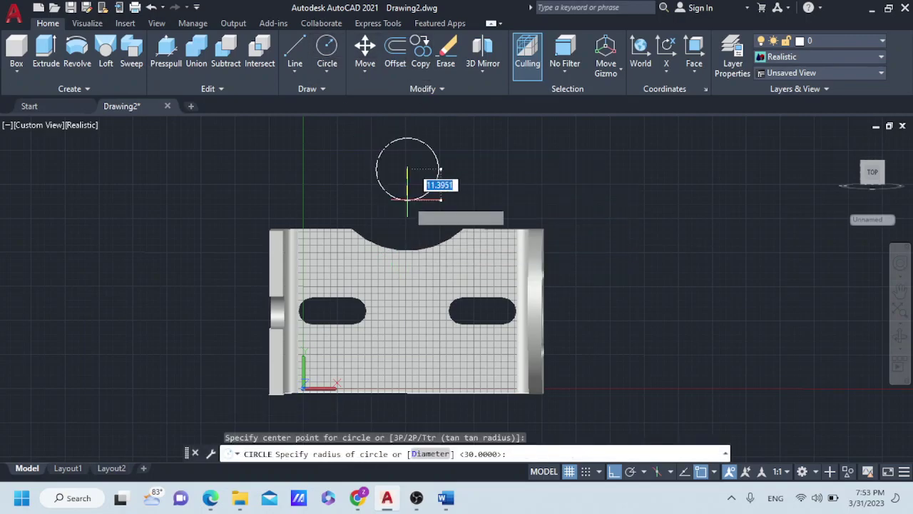
type("30")
key("Return")
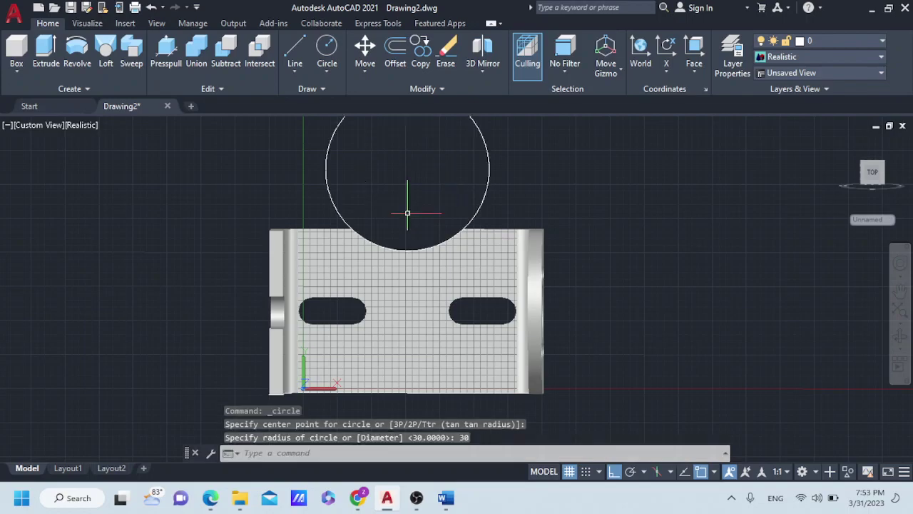
Mirror the circle across the line through both slots, keeping the original
left_click(326, 157)
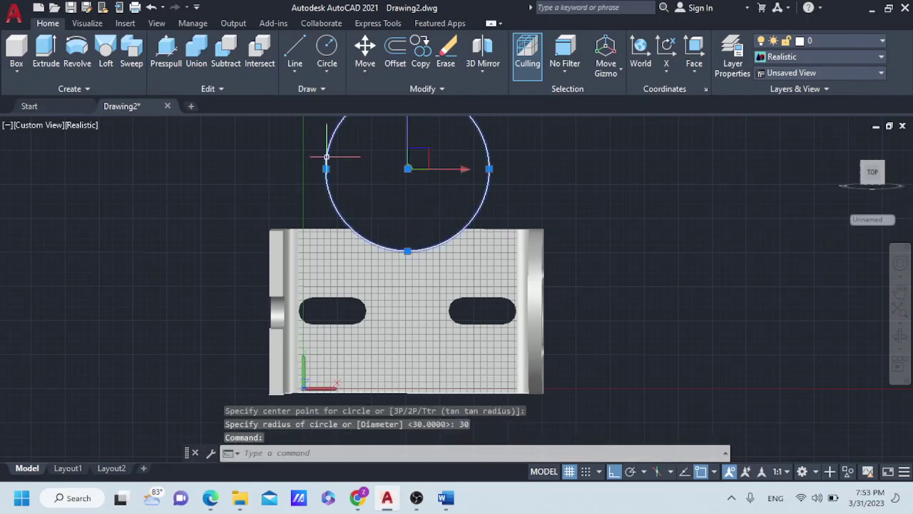
left_click(401, 91)
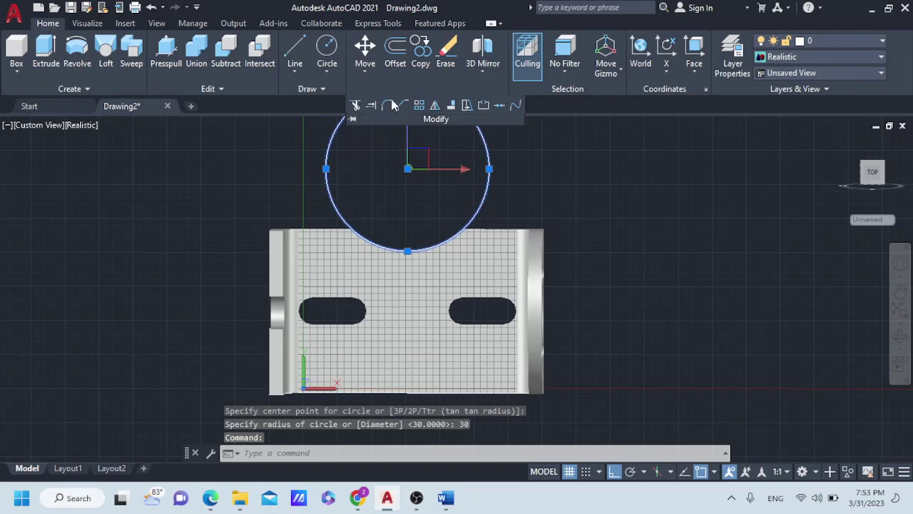
left_click(435, 105)
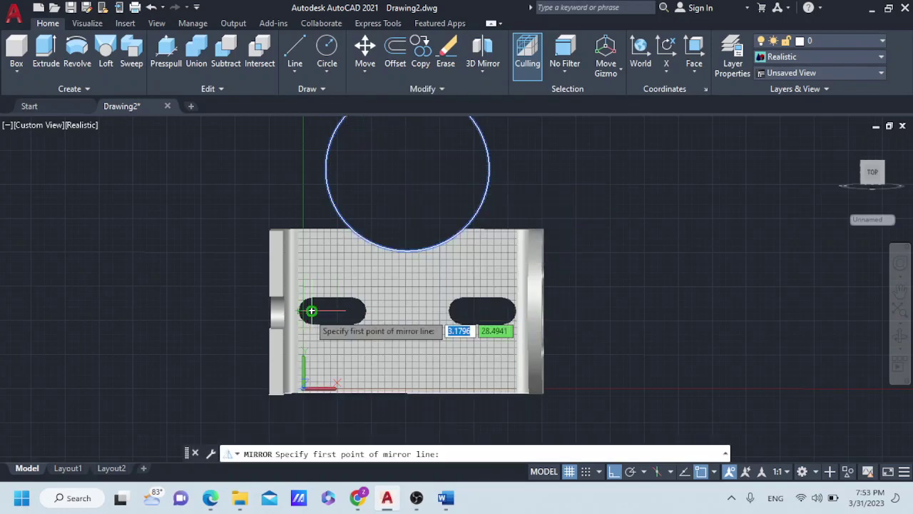
left_click(312, 311)
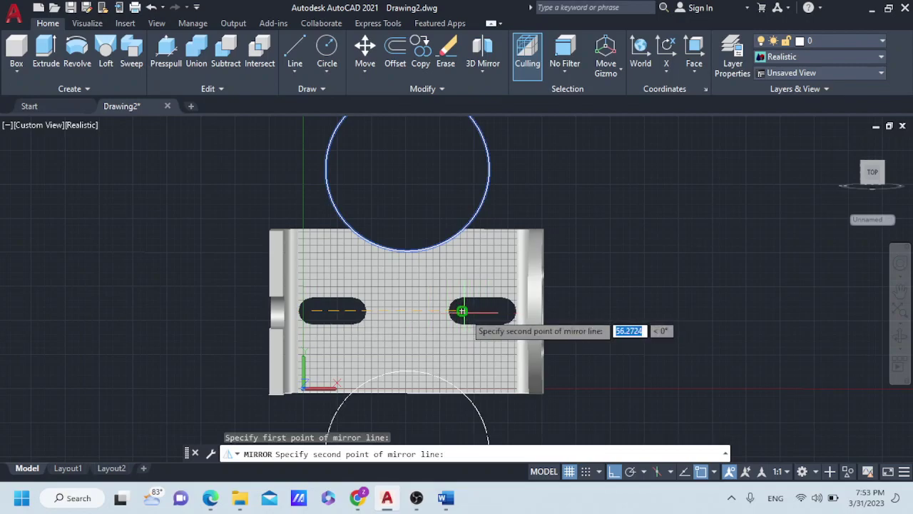
left_click(463, 311)
left_click(497, 362)
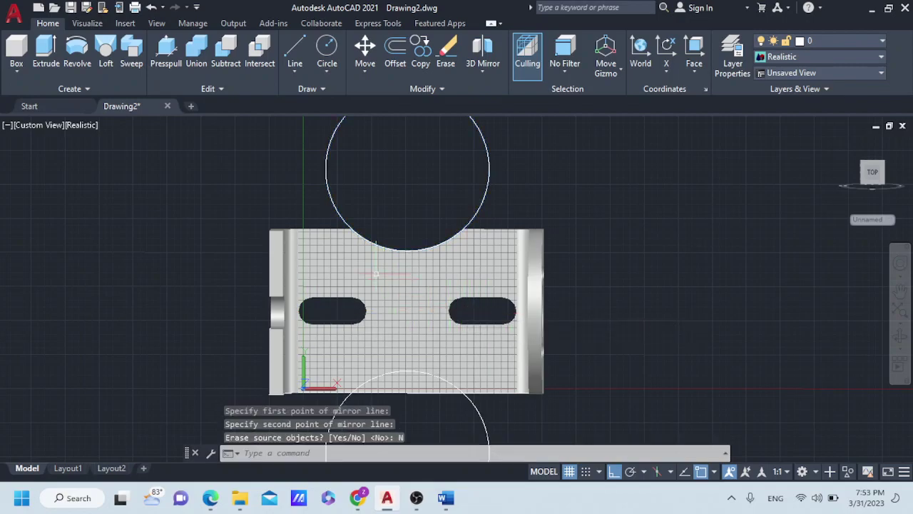
Press-pull the lower circle's overlap out of the plate's bottom edge
left_click(166, 51)
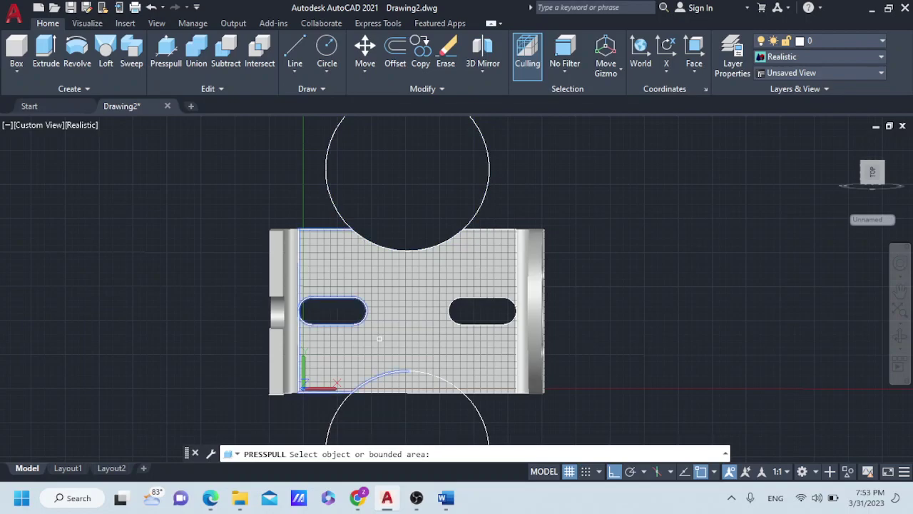
middle_click_drag(398, 209, 398, 368, "shift")
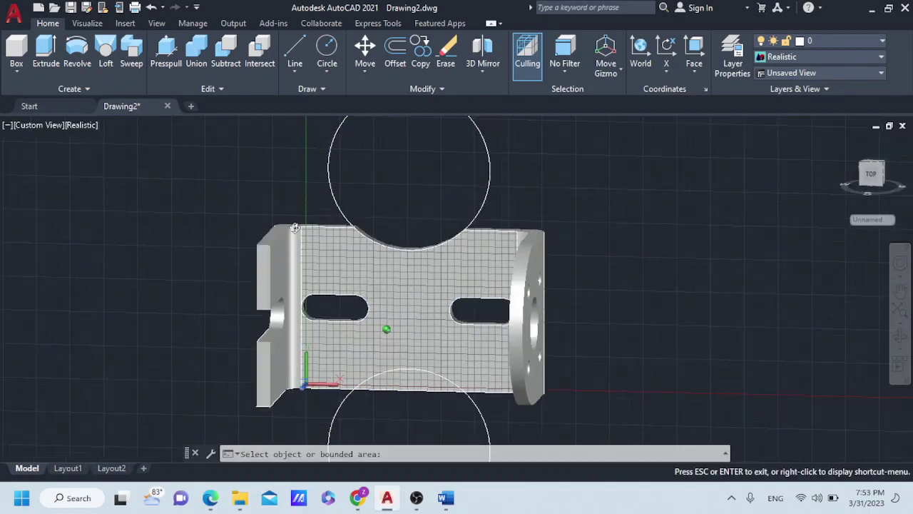
left_click(399, 375)
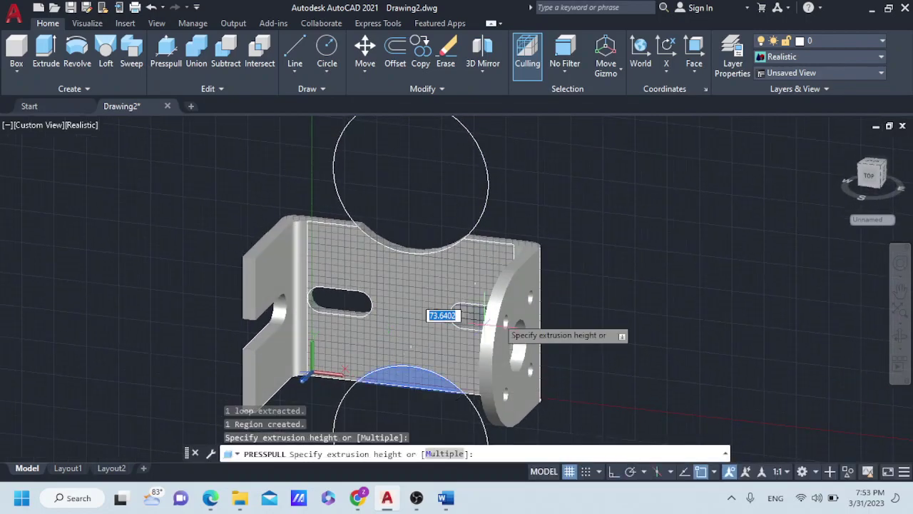
left_click(521, 325)
key("Return")
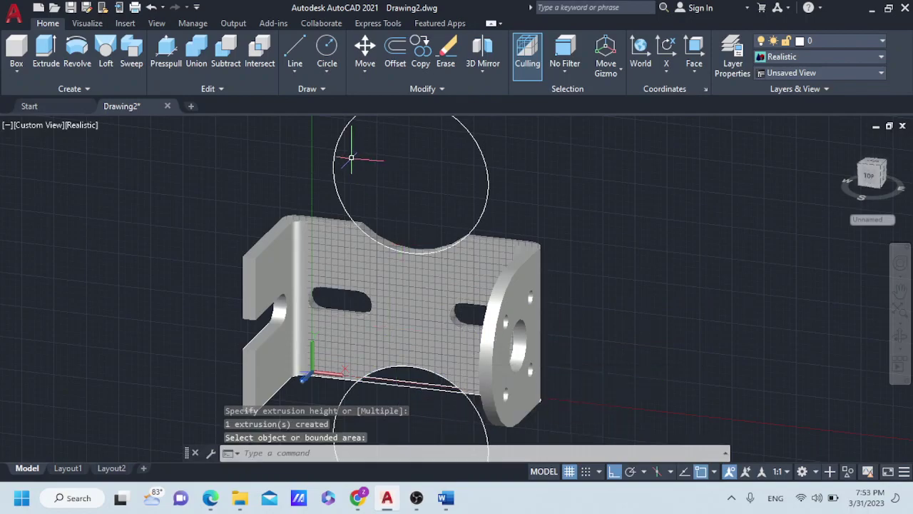
Delete both helper circles and the leftover edges along the bottom
left_click(333, 153)
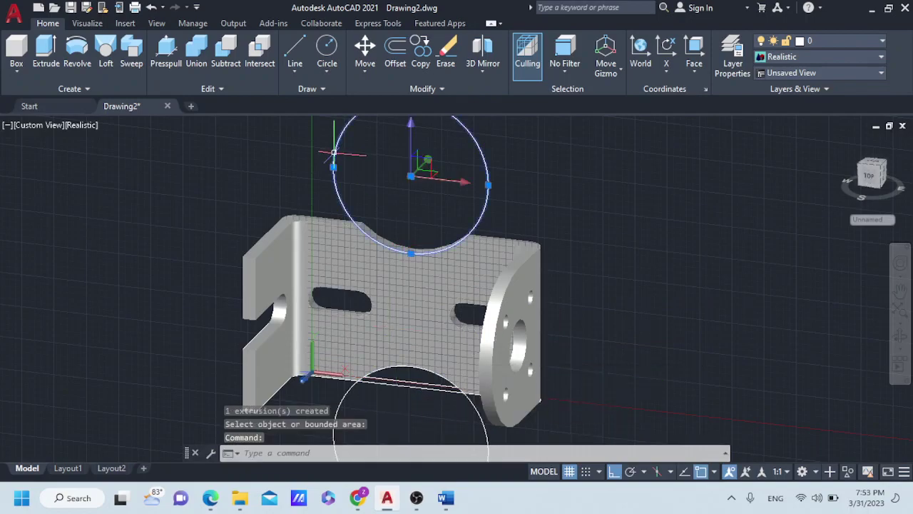
left_click(344, 395)
key("Delete")
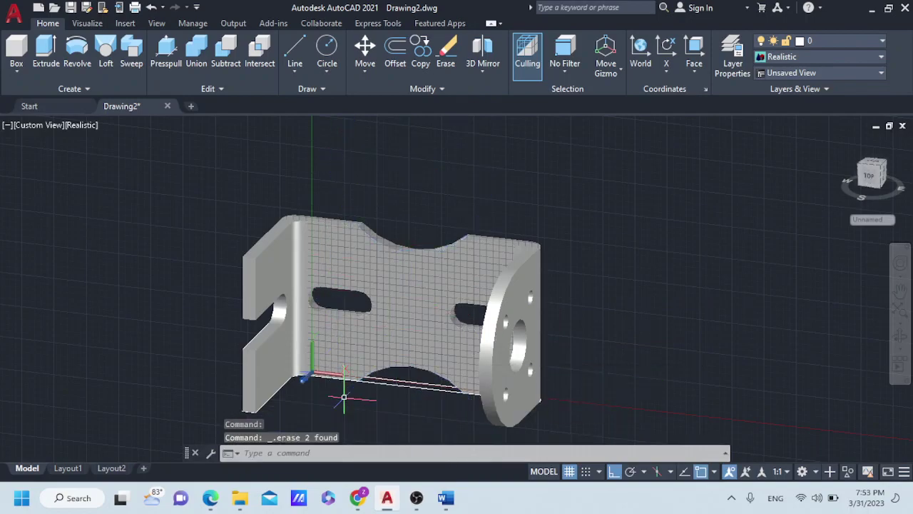
middle_click_drag(332, 396, 380, 371, "shift")
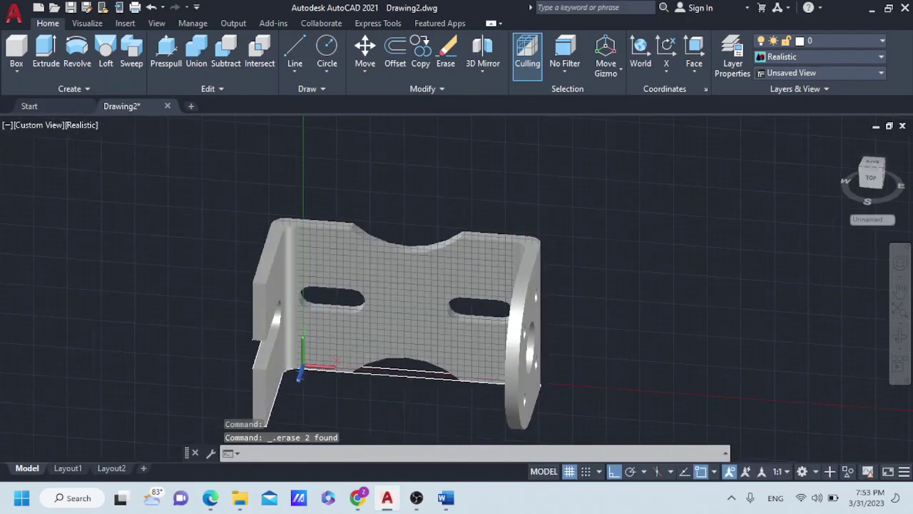
left_click(382, 372)
left_click(384, 368)
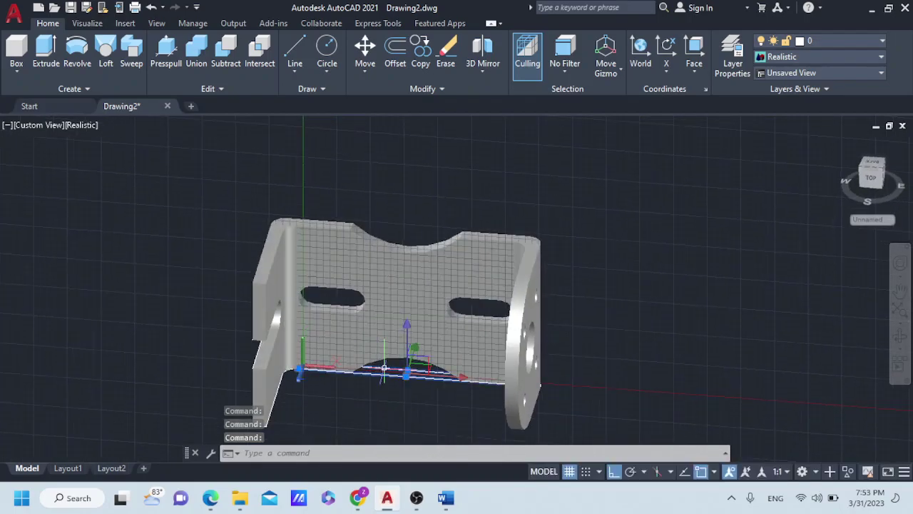
key("Delete")
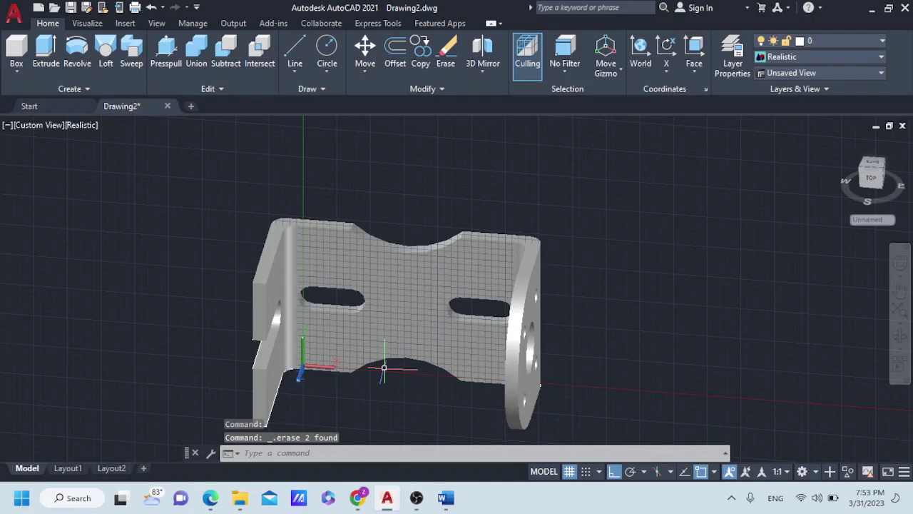
Orbit the finished bracket from several angles, briefly checking the Word assignment drawing
mouse_move(379, 433)
middle_mouse_down("shift")
mouse_move(365, 388)
mouse_move(536, 393)
mouse_move(424, 397)
mouse_move(468, 433)
middle_mouse_up("shift")
left_click(446, 495)
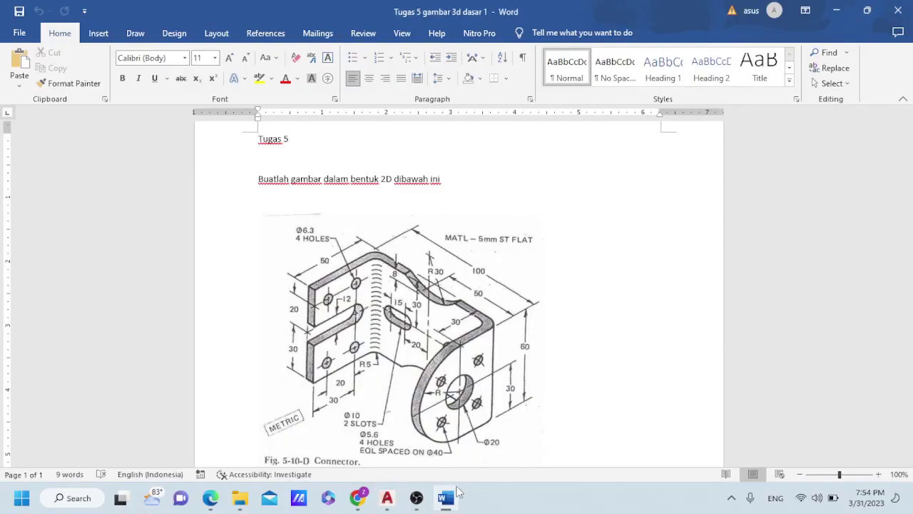
left_click(445, 508)
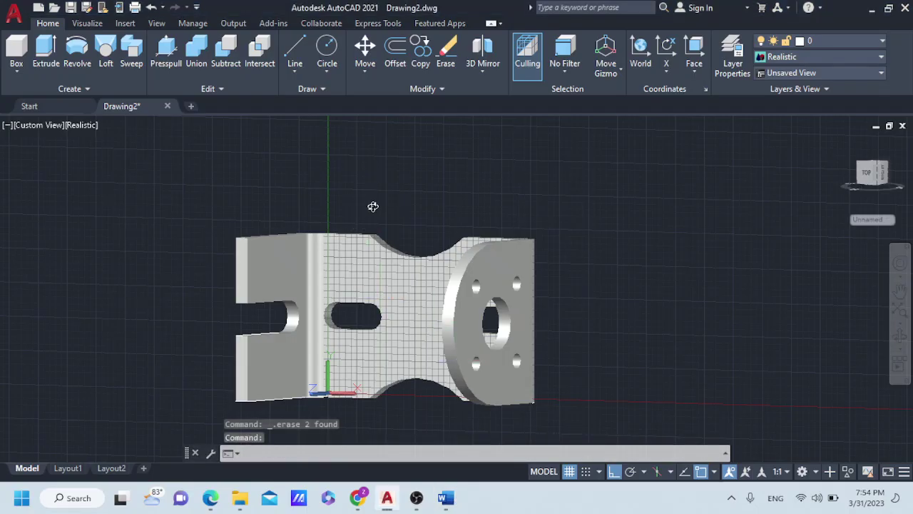
mouse_move(372, 206)
middle_mouse_down("shift")
mouse_move(447, 212)
mouse_move(346, 203)
middle_mouse_up("shift")
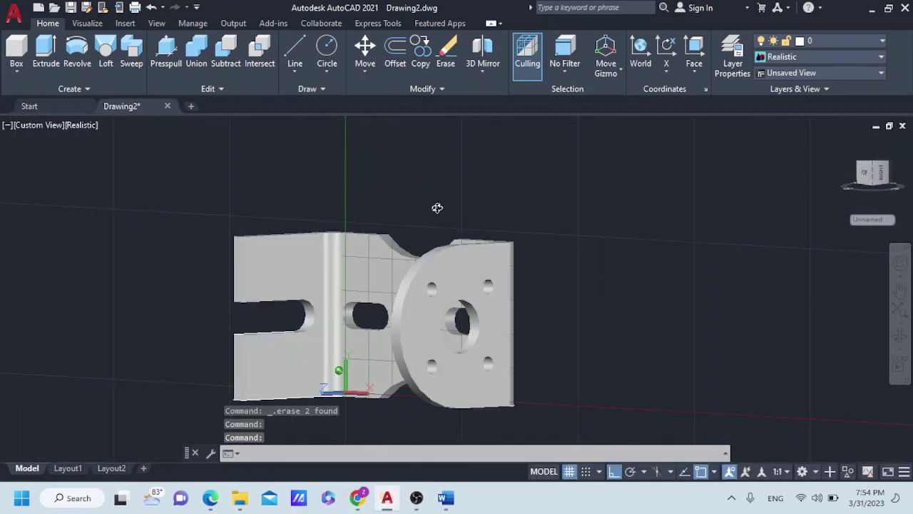
middle_click_drag(437, 208, 473, 204, "shift")
Scroll Word to the Fig. 7-7-A Cross slide drawing, then minimize Word
key("alt+Tab")
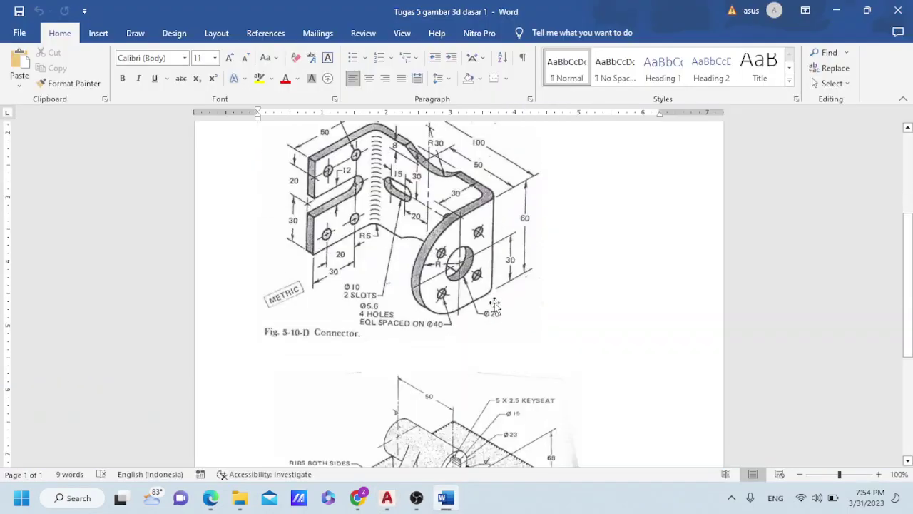
scroll(494, 304, "down", 6)
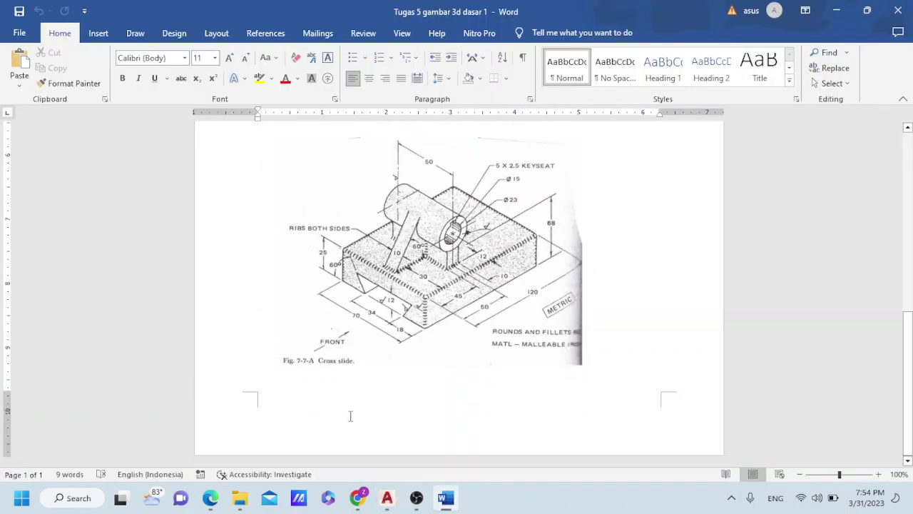
left_click(453, 502)
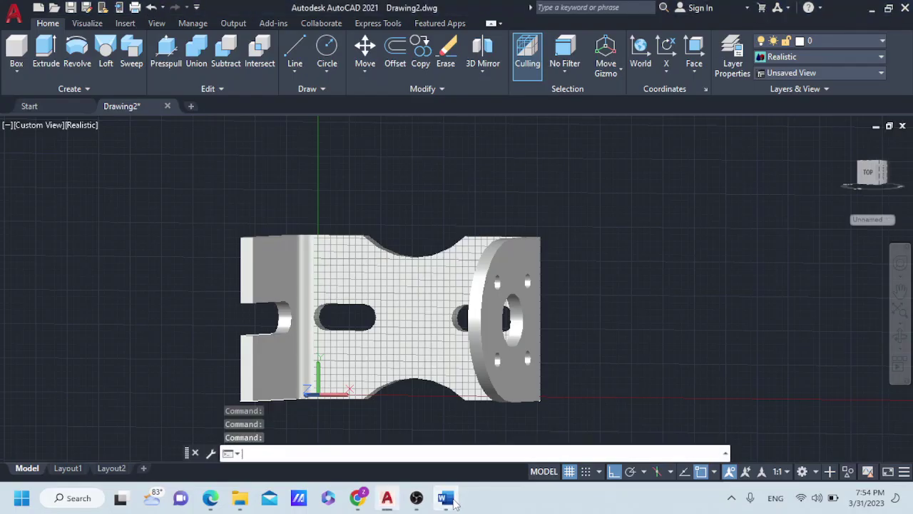
Create the new drawing Drawing3 and centre its Top 2D Wireframe view on the origin
left_click(191, 106)
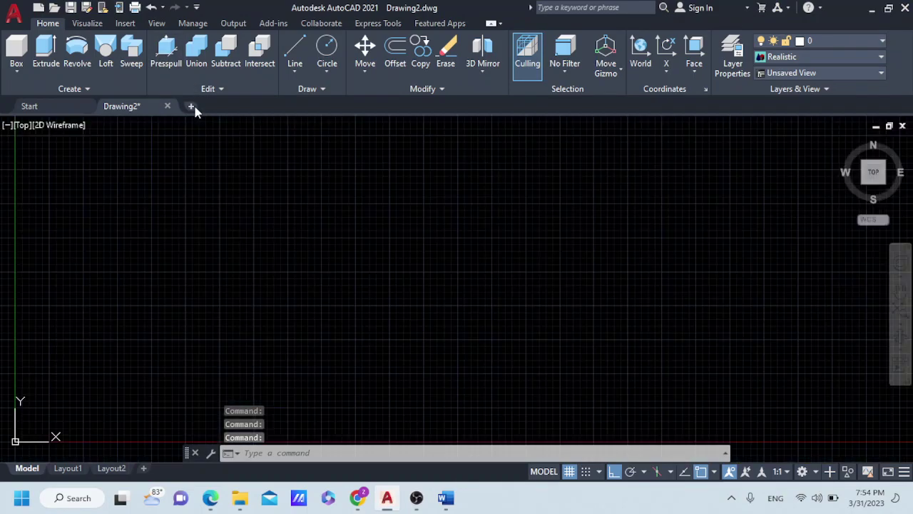
left_click(874, 174)
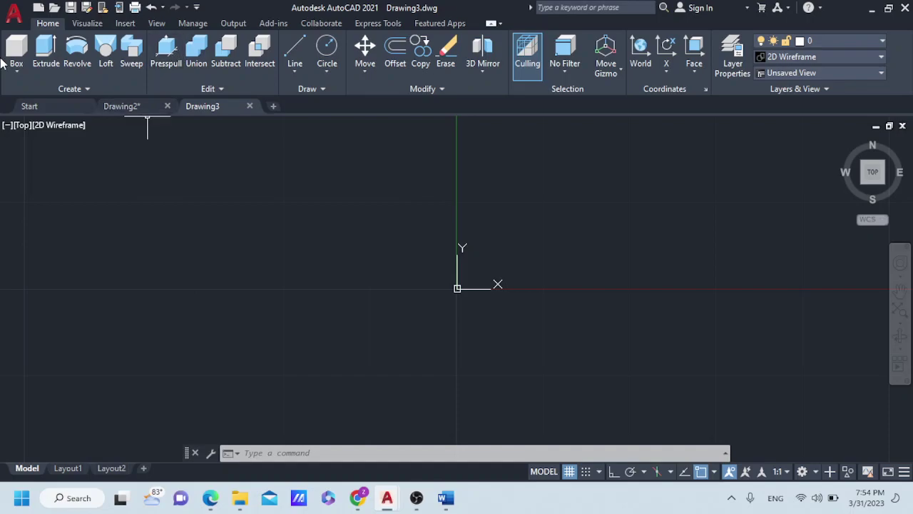
Draw a 70 by 120 rectangle with its first corner at 0,0
left_click(328, 76)
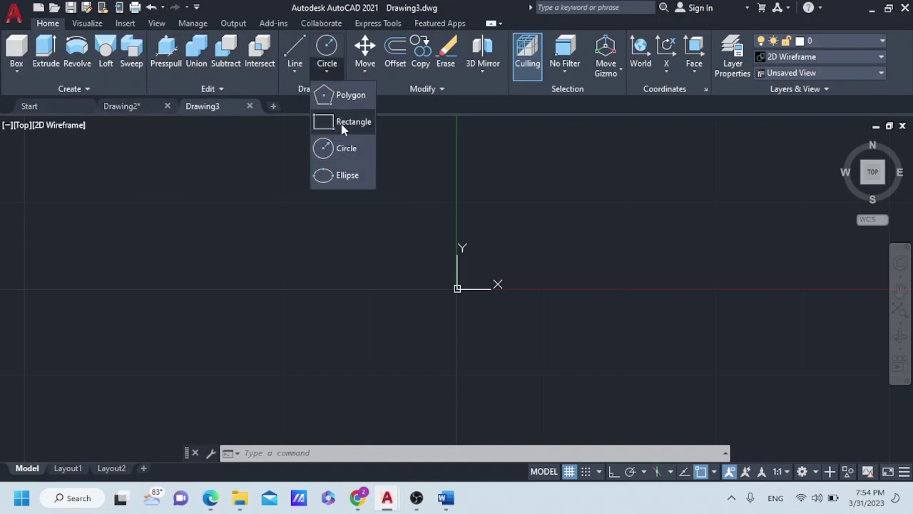
left_click(344, 122)
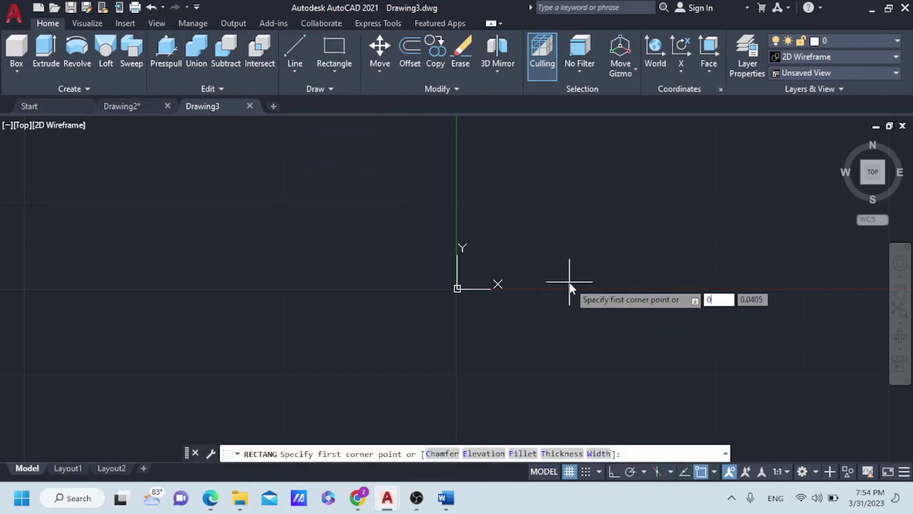
key("Tab")
type("0")
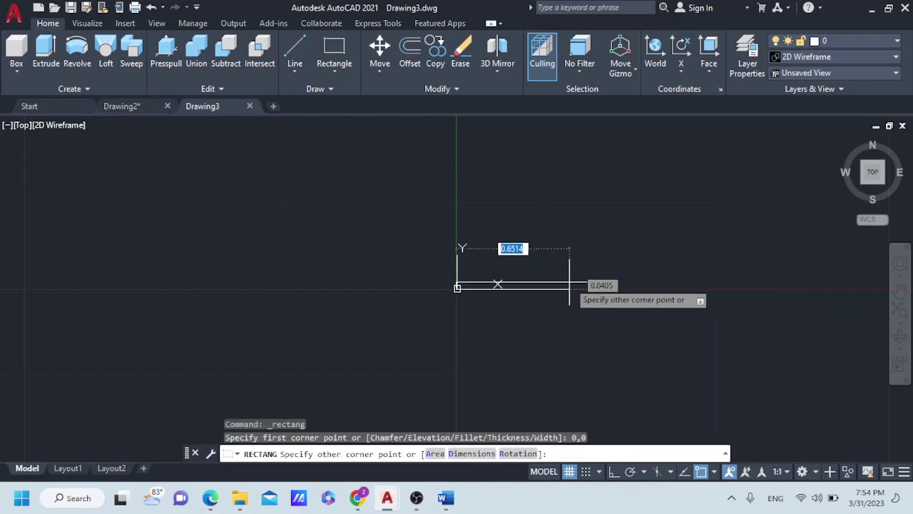
type("70")
key("Return")
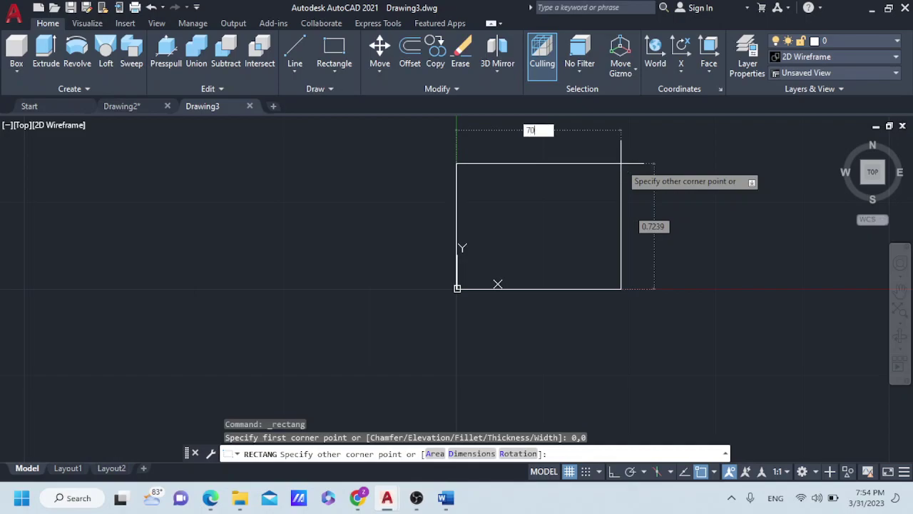
key("Tab")
type("120")
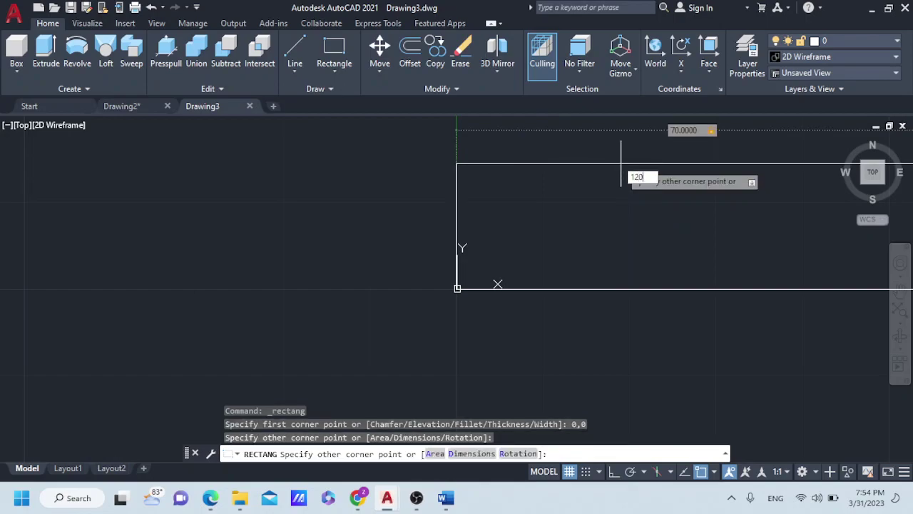
key("Return")
key("Escape")
Set the top view rotated so the rectangle stands upright, and frame it on screen
scroll(768, 172, "down", 1)
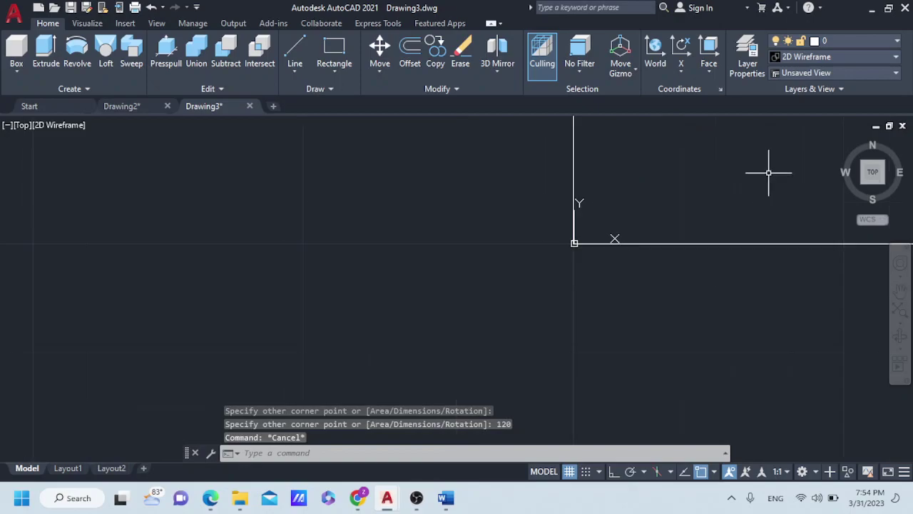
left_click(869, 177)
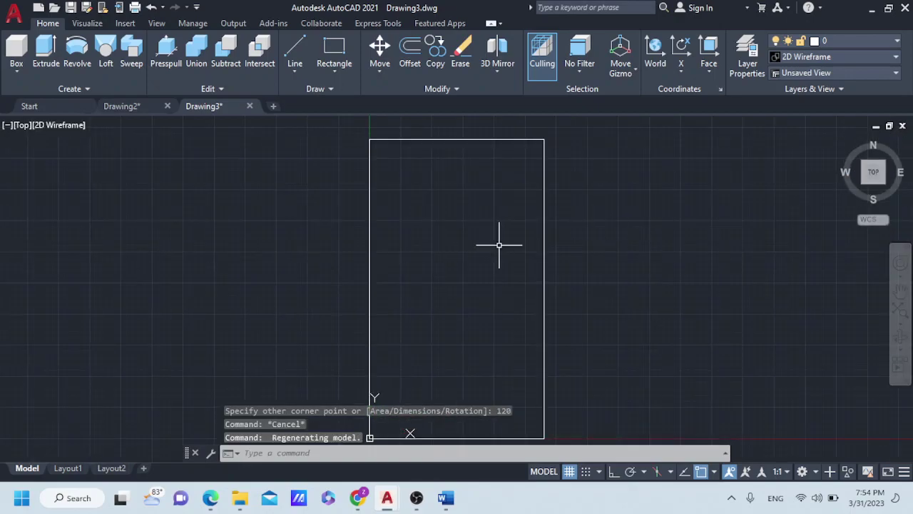
middle_click_drag(499, 244, 519, 220)
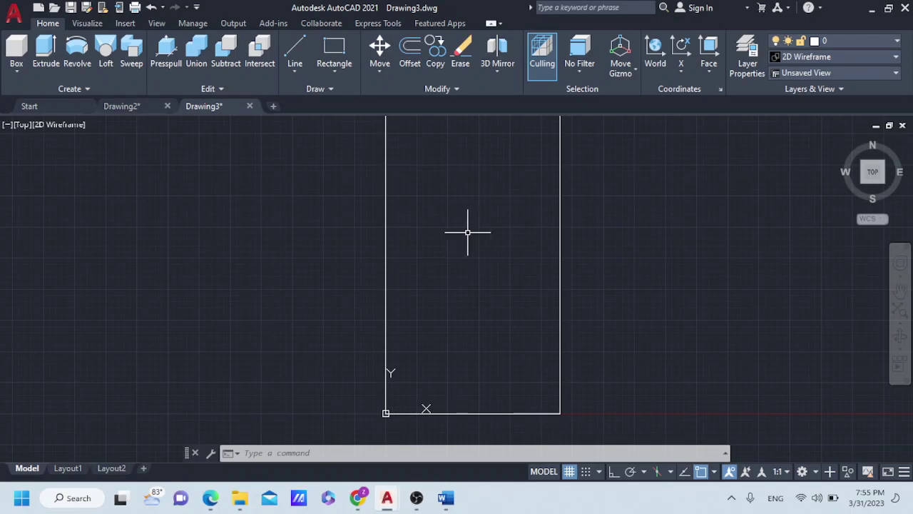
mouse_move(509, 278)
middle_mouse_down("shift")
mouse_move(459, 291)
mouse_move(503, 270)
mouse_move(491, 244)
middle_mouse_up("shift")
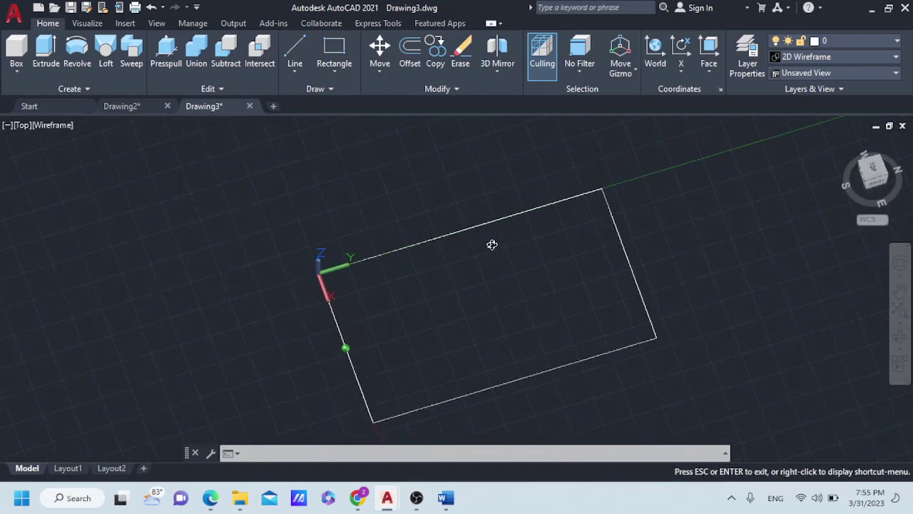
left_click(878, 169)
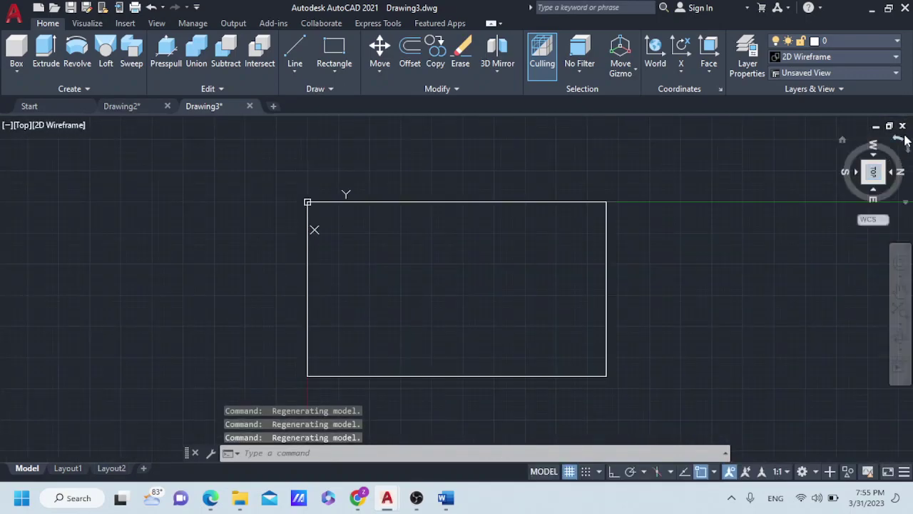
left_click(898, 142)
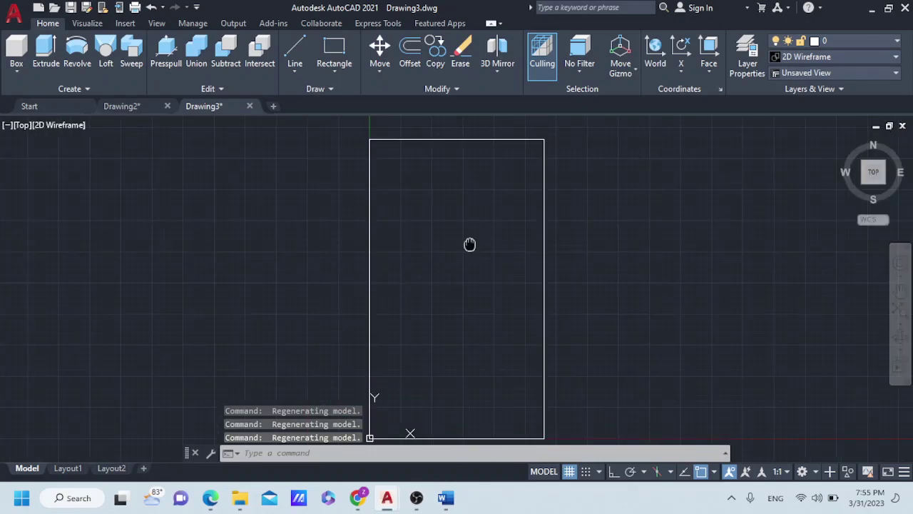
middle_click_drag(469, 244, 477, 217)
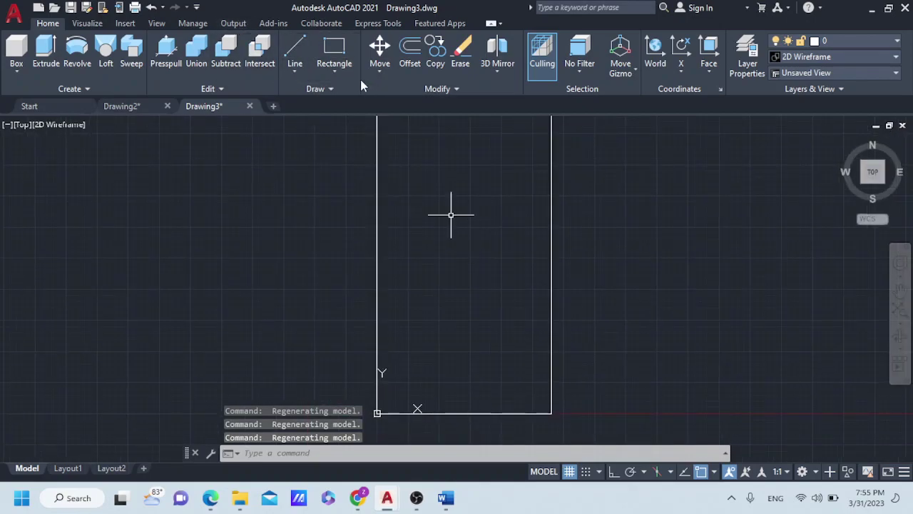
middle_click_drag(402, 210, 335, 218)
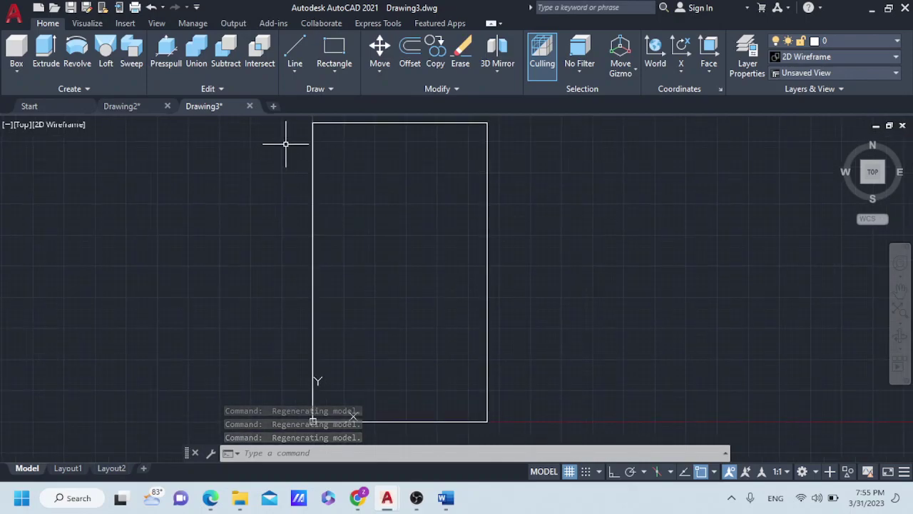
Copy the rectangle to the right, using 100,0 as the base point
left_click(299, 120)
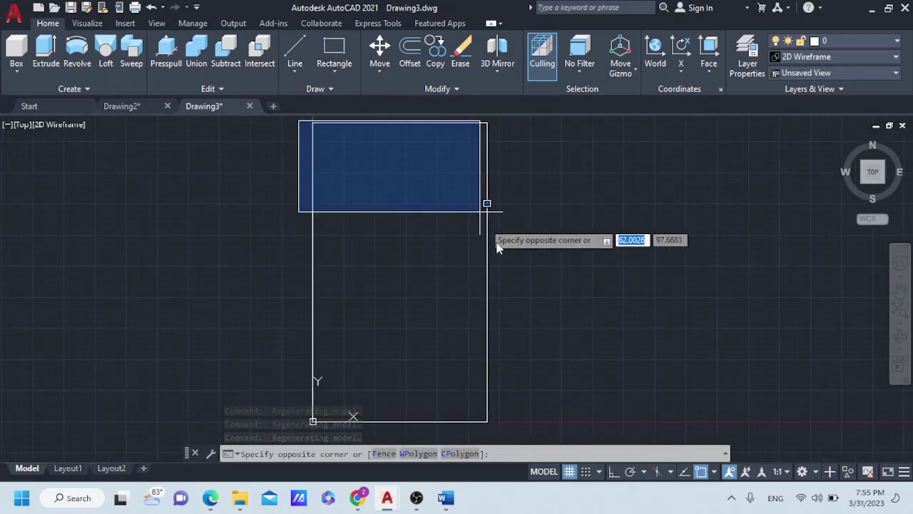
left_click(543, 430)
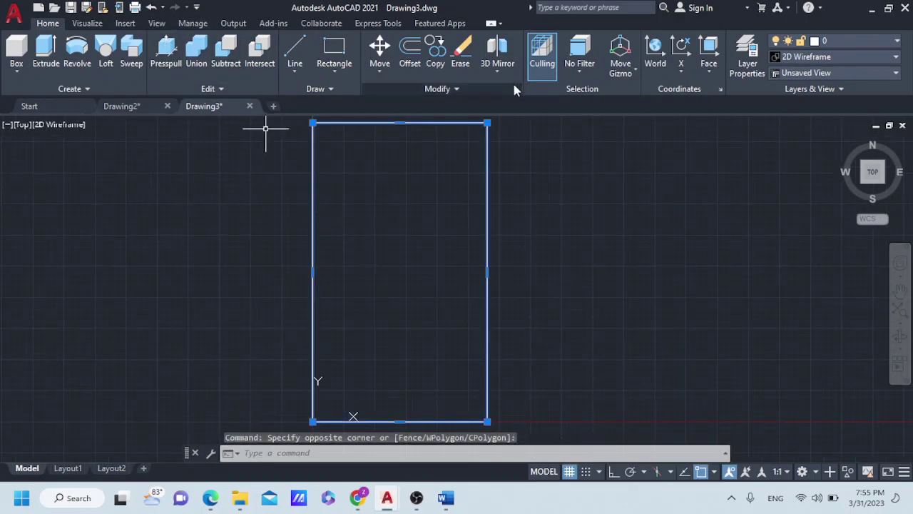
left_click(332, 89)
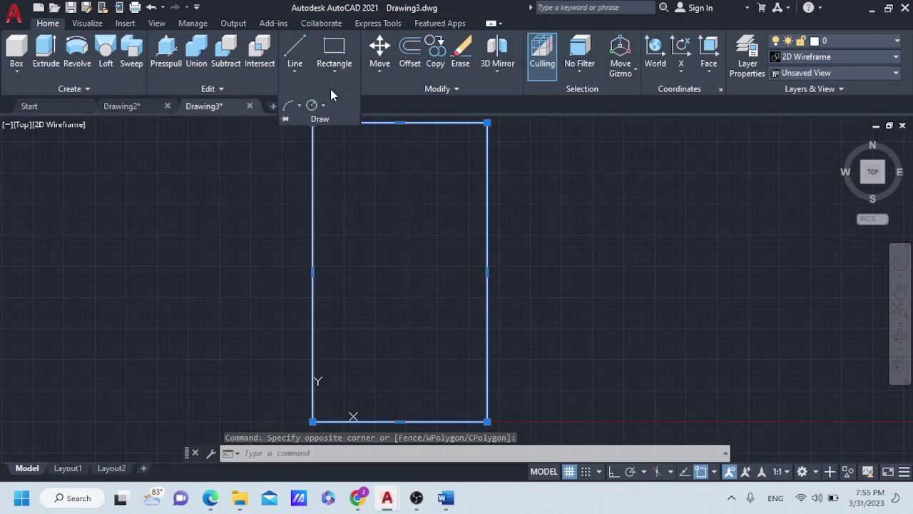
left_click(422, 93)
left_click(434, 47)
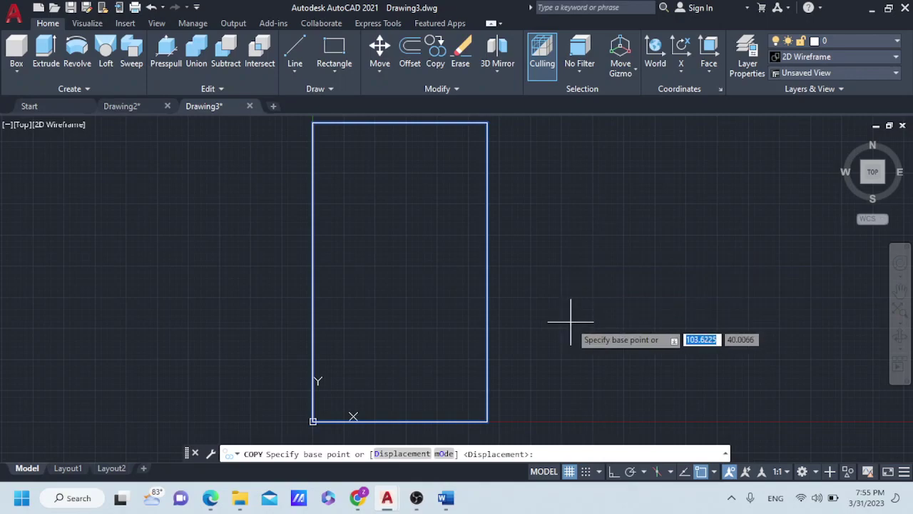
type("100")
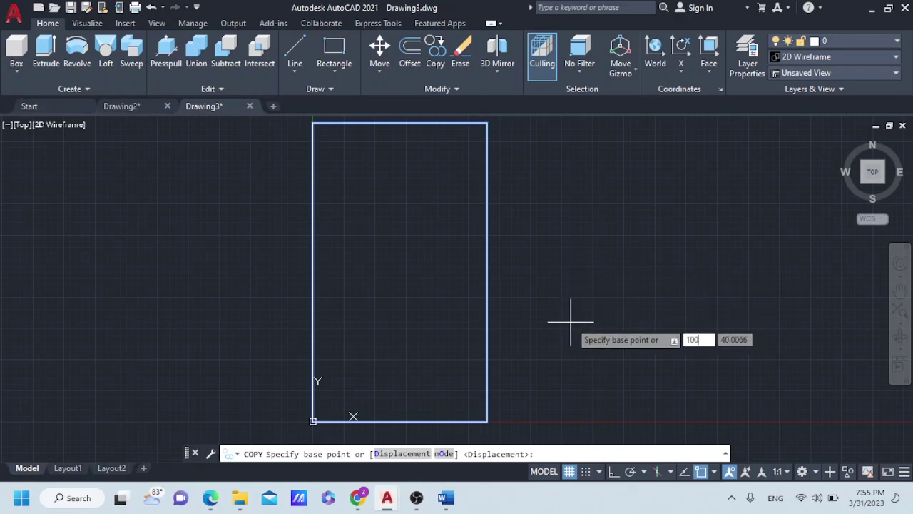
key("Tab")
key("Return")
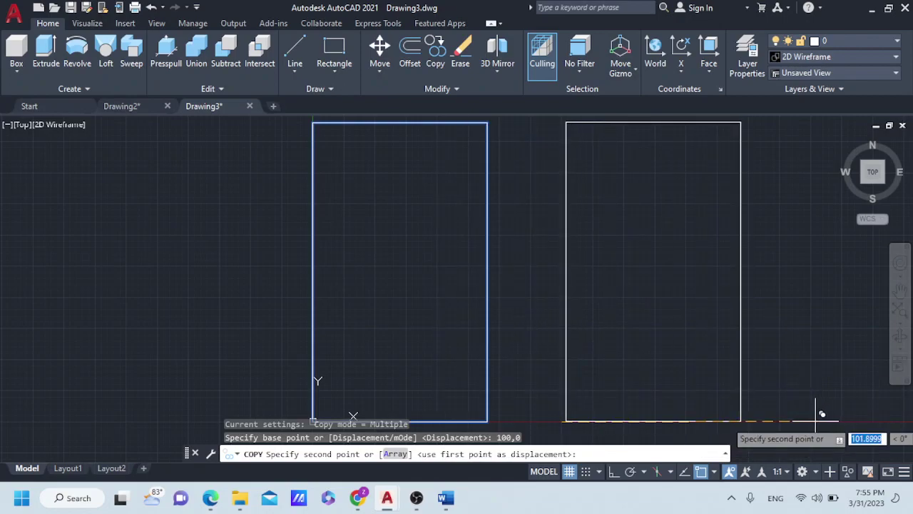
left_click(812, 414)
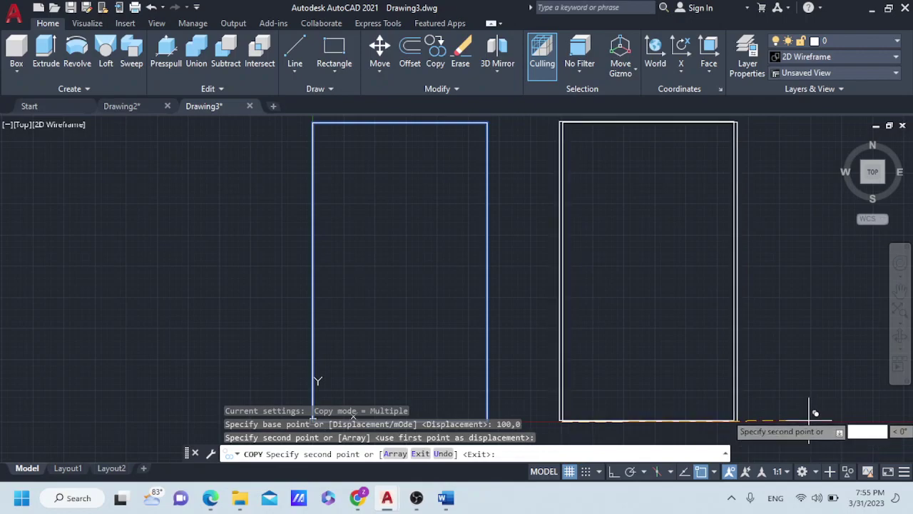
key("Escape")
Press-pull the left rectangle up 25 units into a solid, then return to the Top view
mouse_move(632, 361)
middle_mouse_down()
mouse_move(681, 321)
mouse_move(669, 366)
middle_mouse_up()
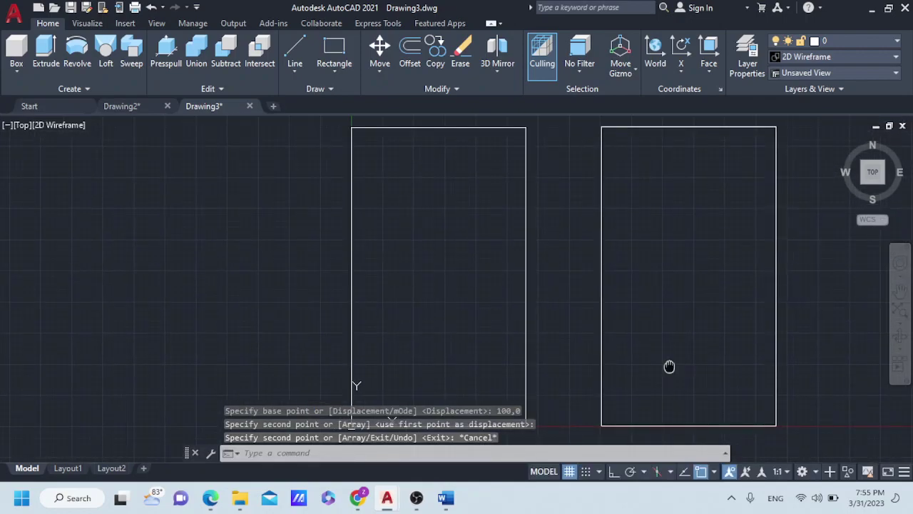
middle_click_drag(540, 288, 546, 236, "shift")
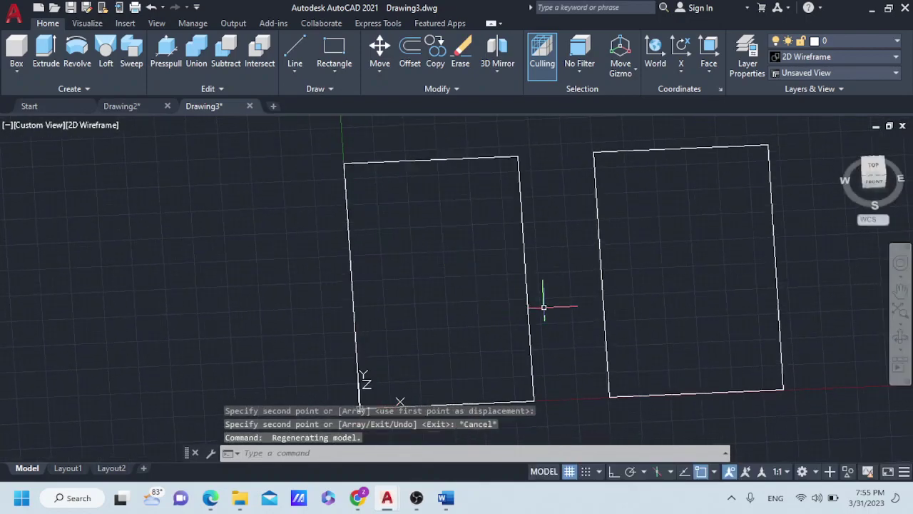
mouse_move(544, 302)
middle_mouse_down("shift")
mouse_move(518, 291)
mouse_move(526, 276)
middle_mouse_up("shift")
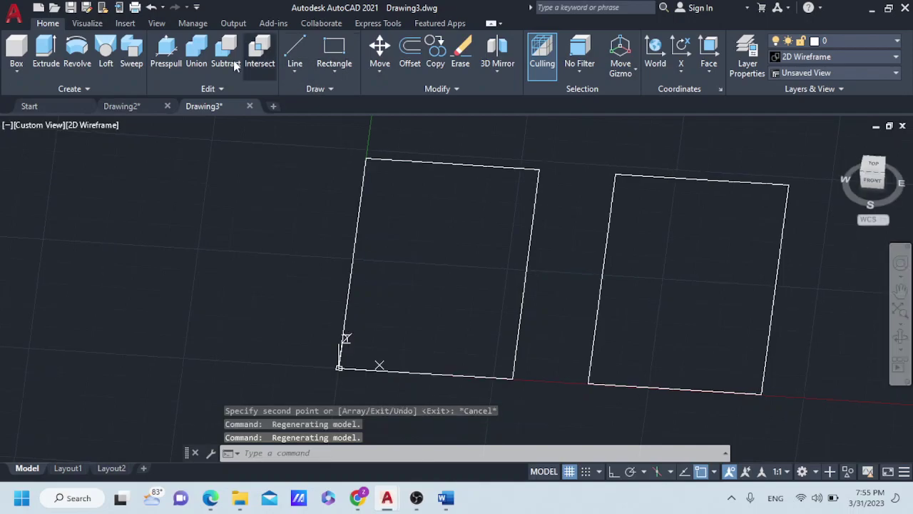
key("ctrl+shift+e")
left_click(422, 222)
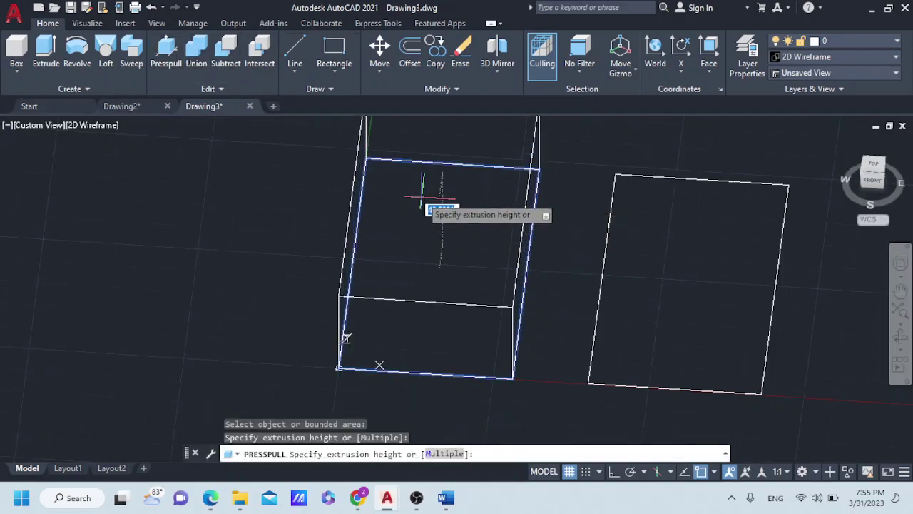
type("25")
key("Return")
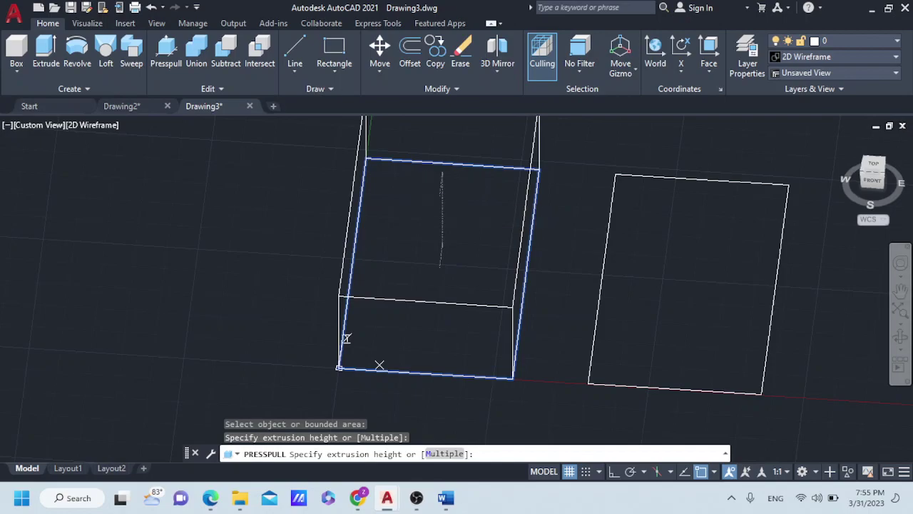
key("Return")
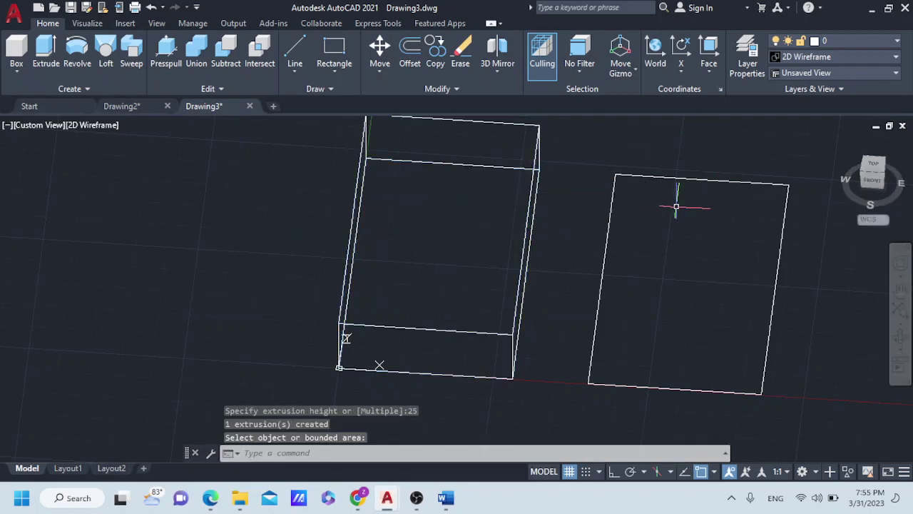
left_click(873, 166)
middle_click_drag(538, 269, 533, 284)
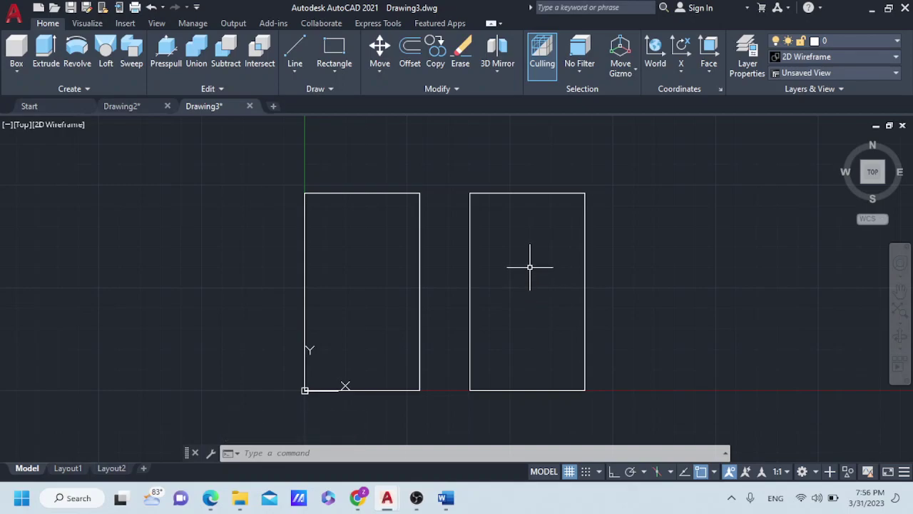
Try drawing orthogonal 50 and 12 unit lines from the right rectangle's bottom-right corner
left_click(296, 50)
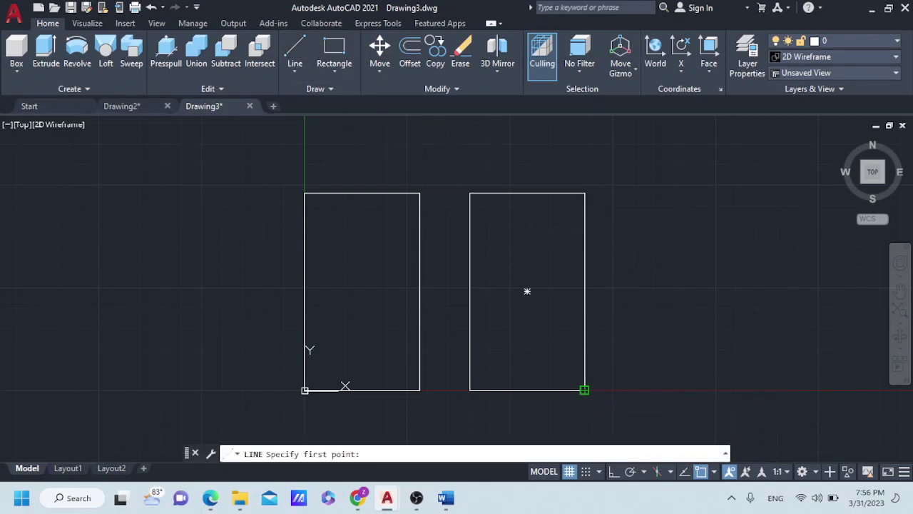
left_click(584, 390)
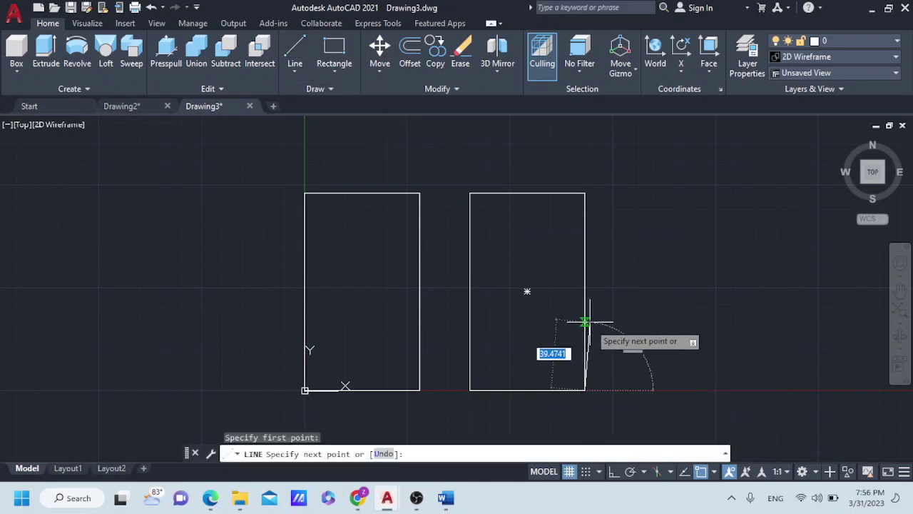
left_click(618, 473)
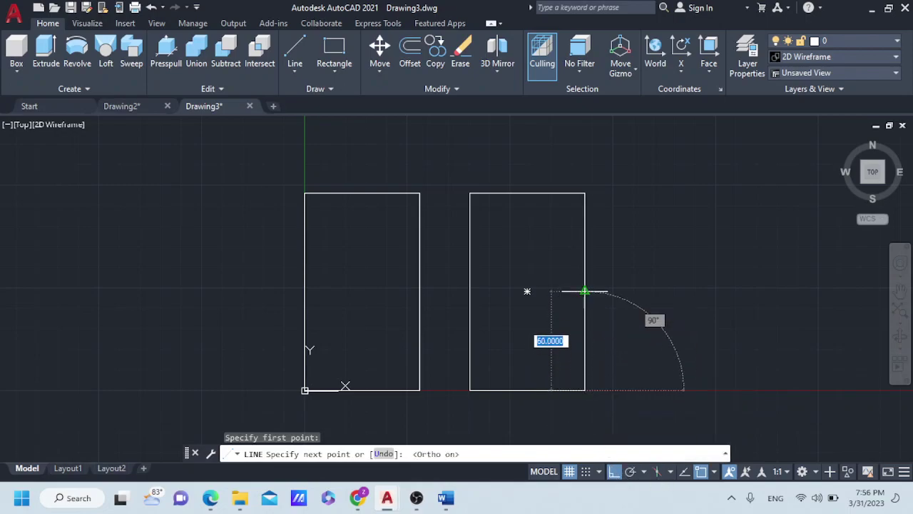
type("50")
key("Return")
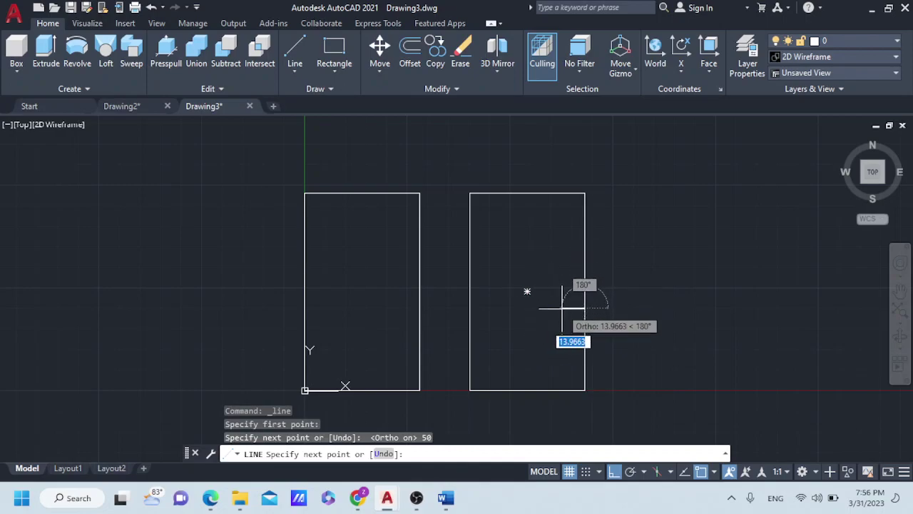
key("BackSpace")
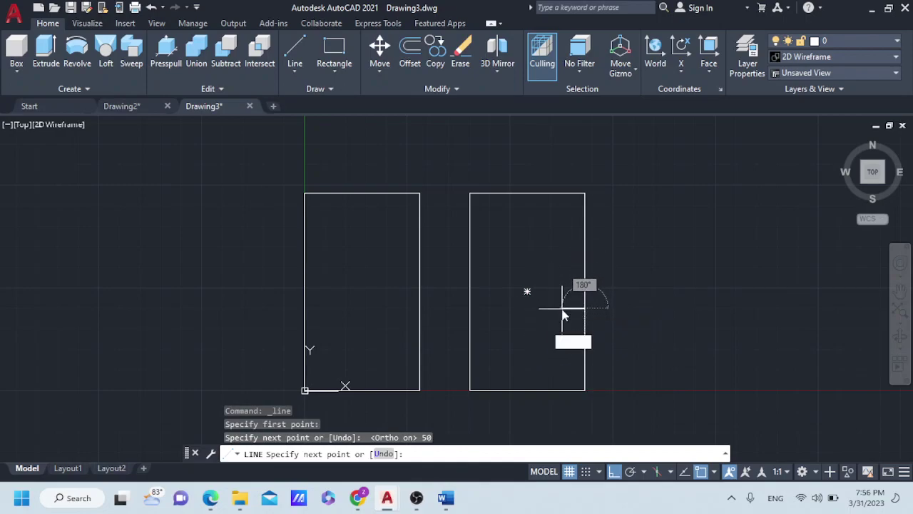
type("12")
key("Return")
key("Escape")
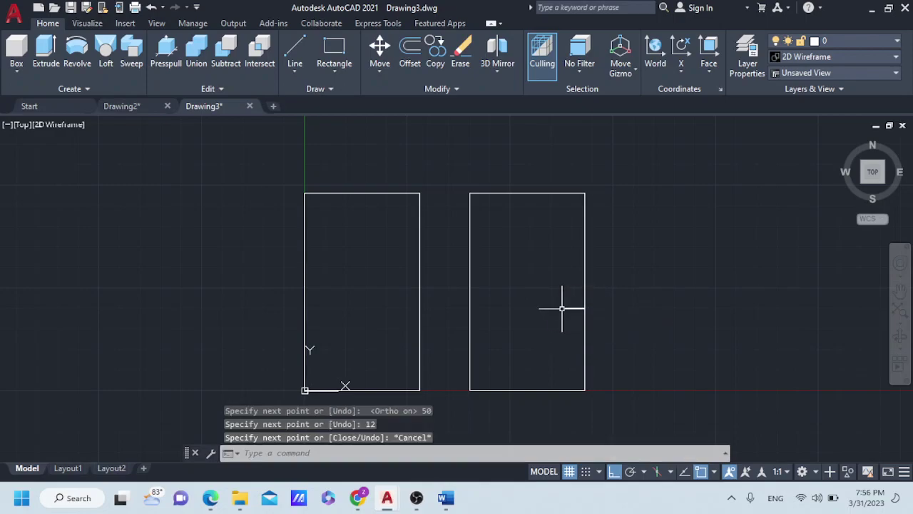
left_click(296, 50)
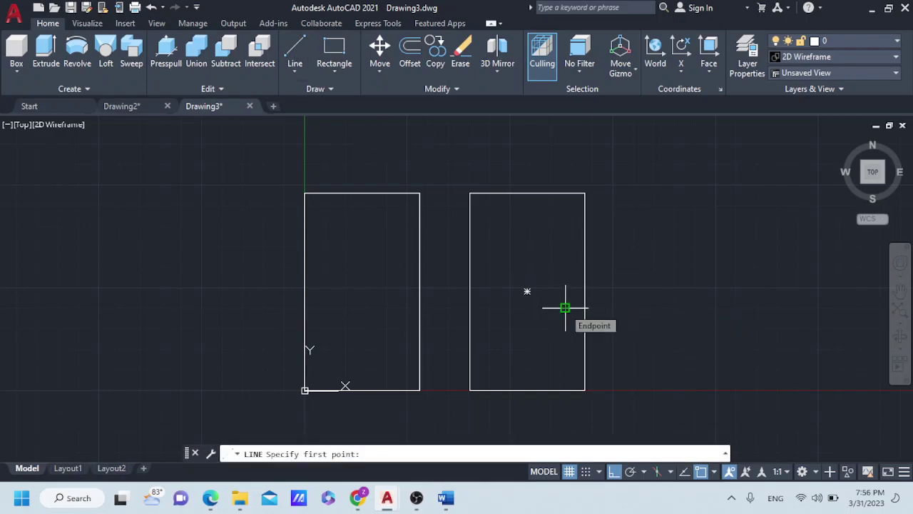
key("Escape")
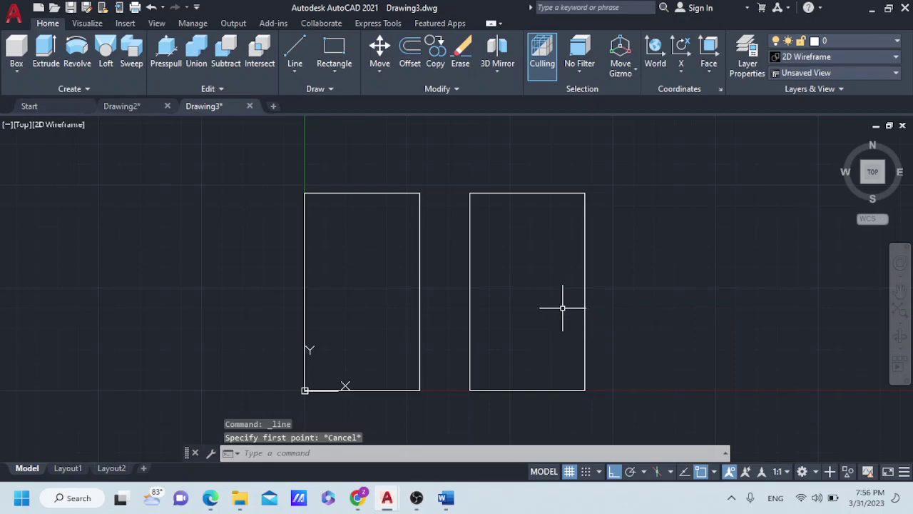
Draw an 11.5-unit segment and a 50-unit segment from the right edge, then delete the stray horizontal line
left_click(334, 53)
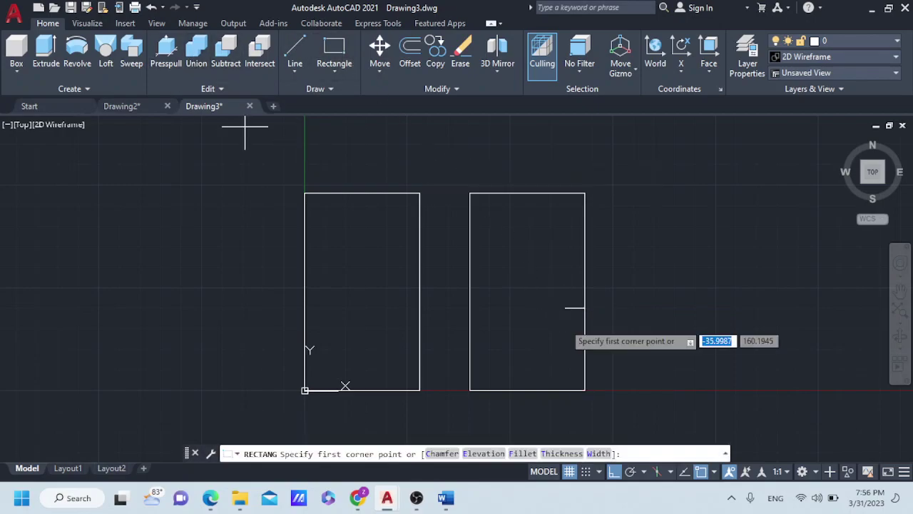
left_click(565, 308)
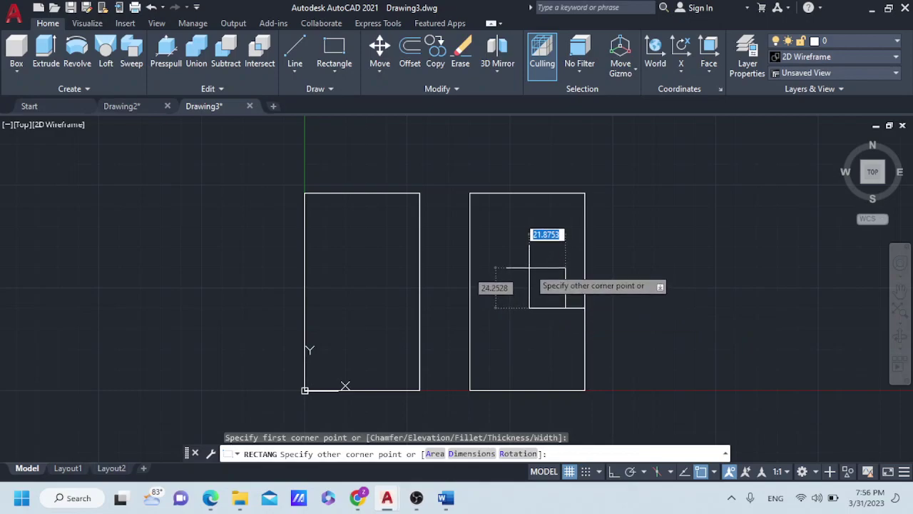
key("Escape")
left_click(303, 54)
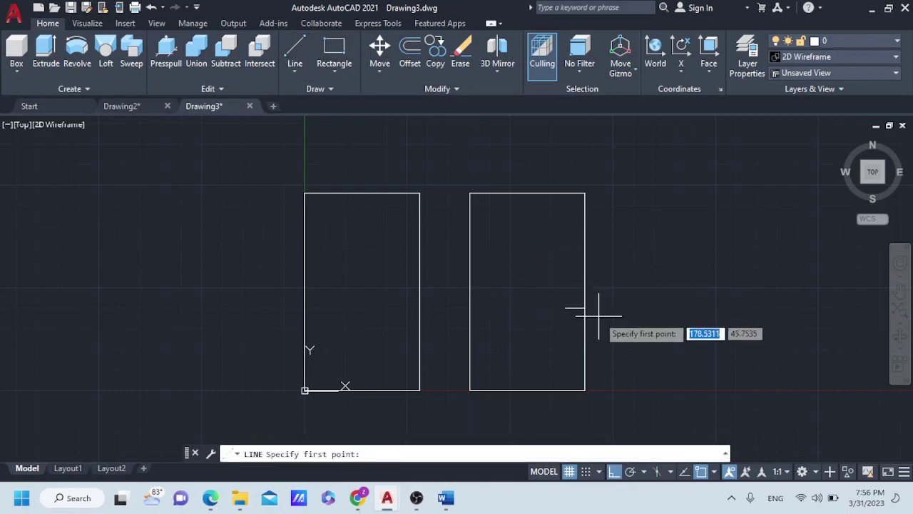
left_click(561, 308)
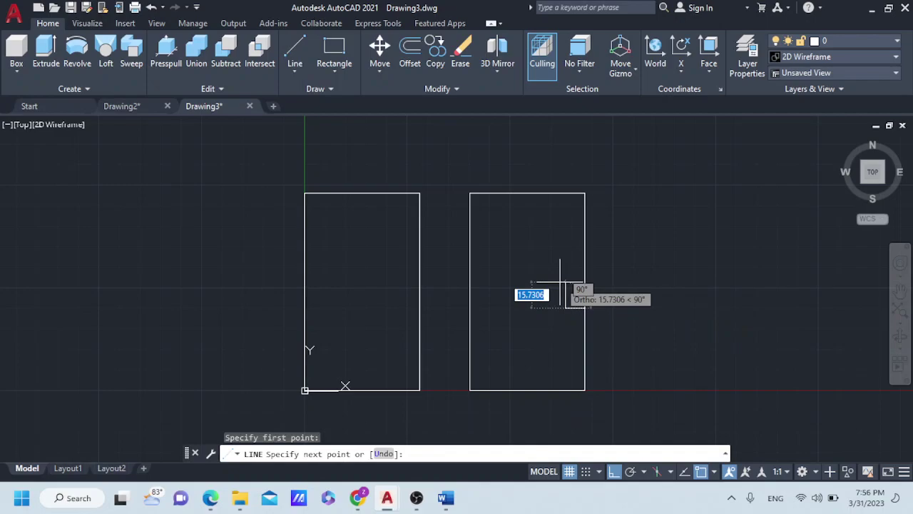
left_click(561, 283)
type("11.5")
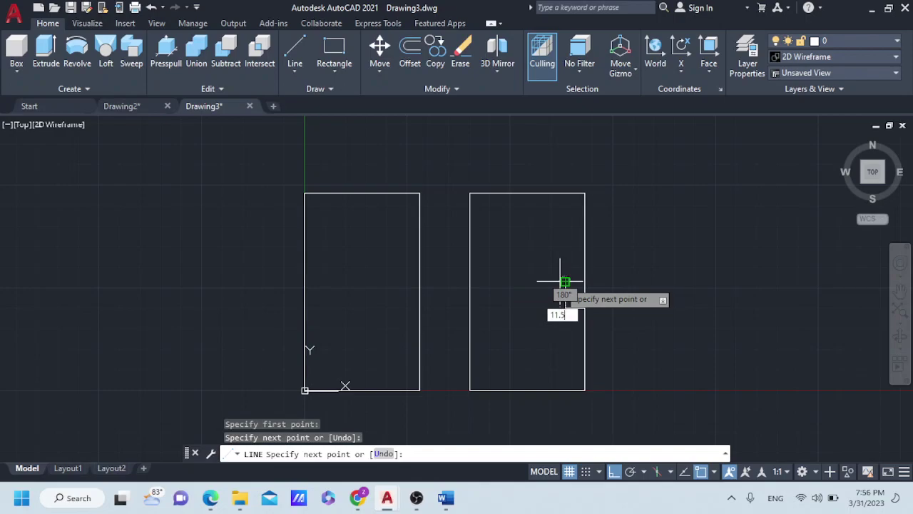
key("Return")
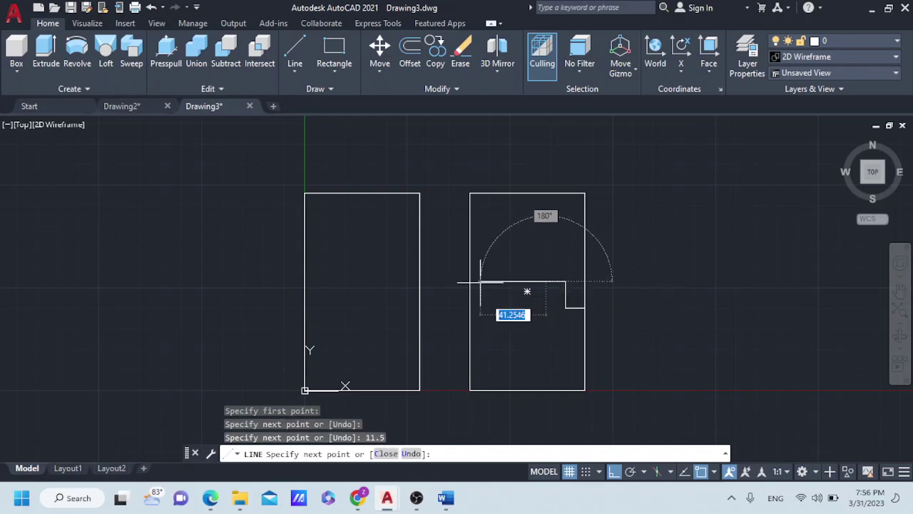
type("50")
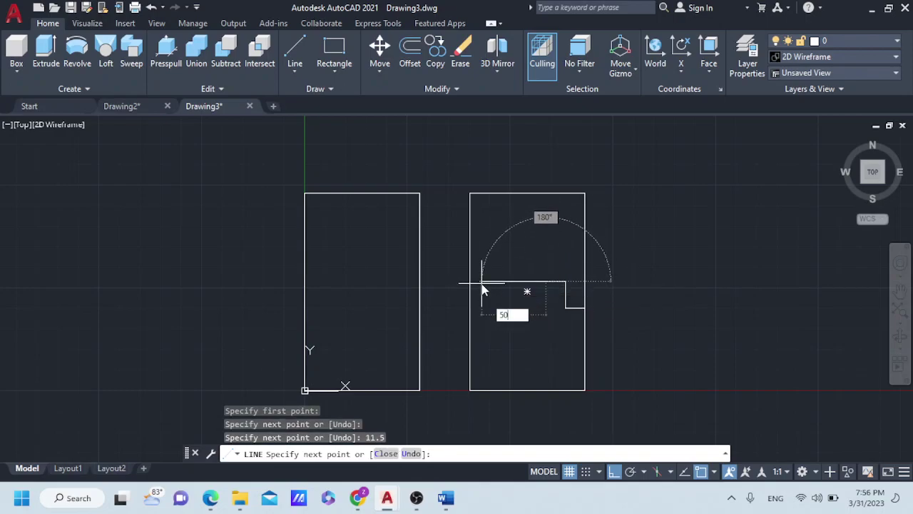
key("Return")
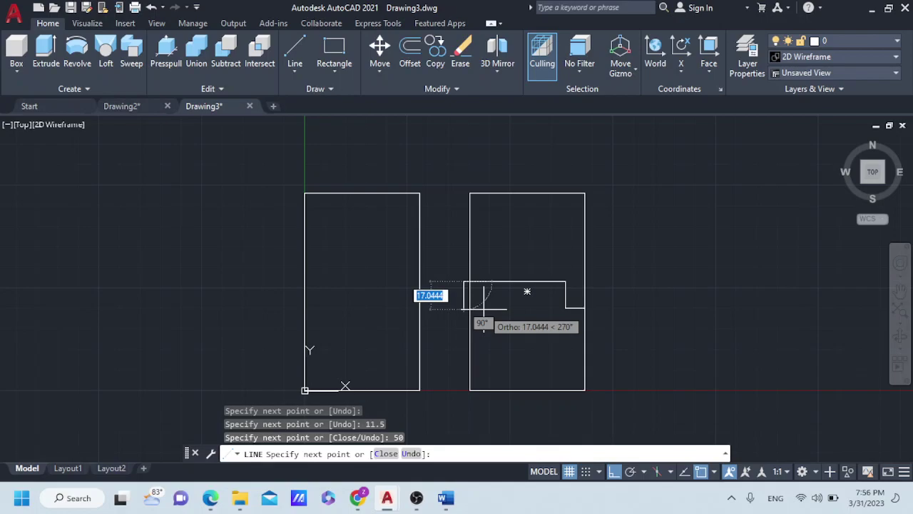
key("Escape")
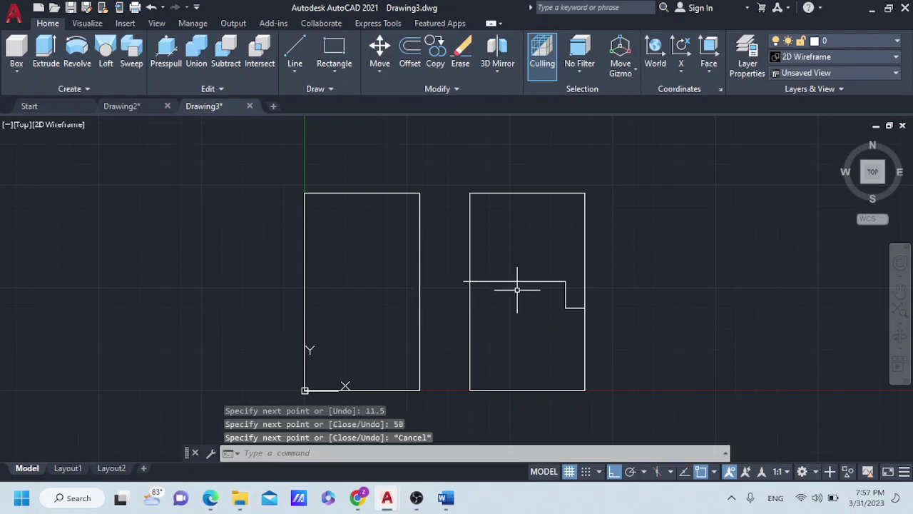
left_click(518, 282)
key("Delete")
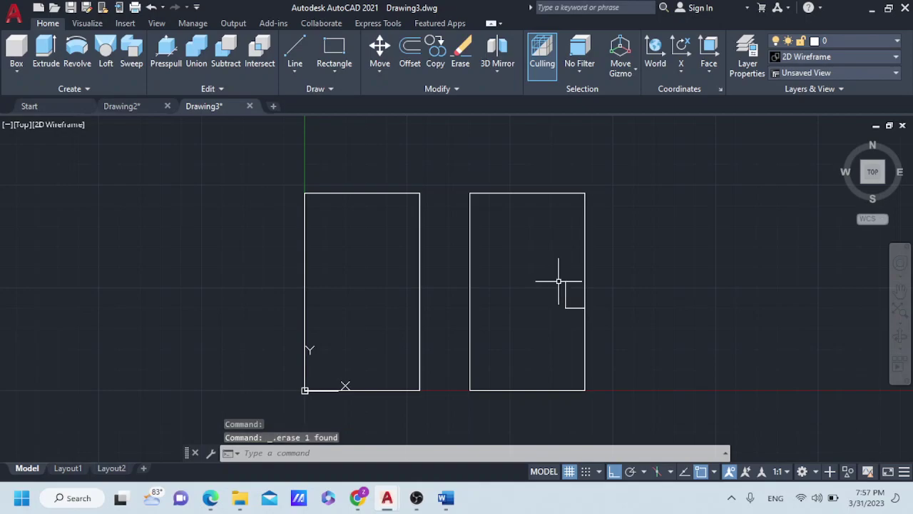
Redraw a 50-unit line from the stem top, then delete it and the short vertical segment
left_click(294, 53)
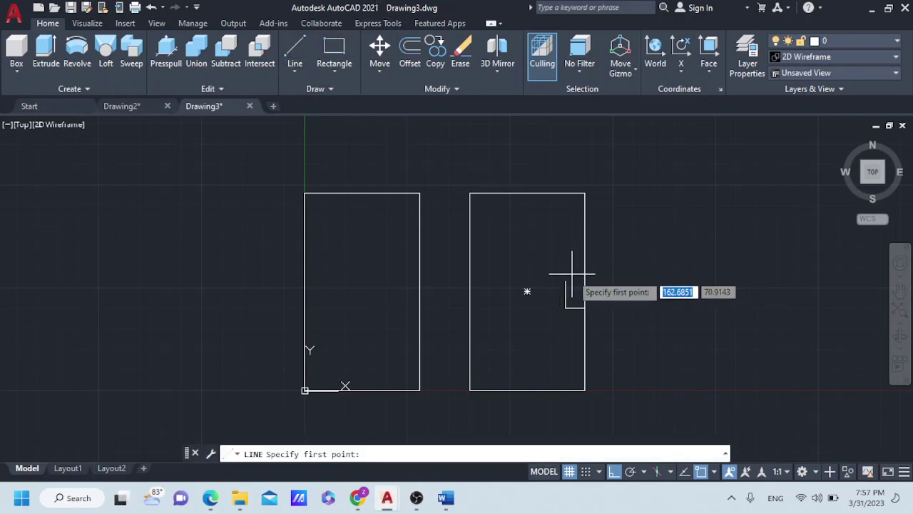
left_click(565, 282)
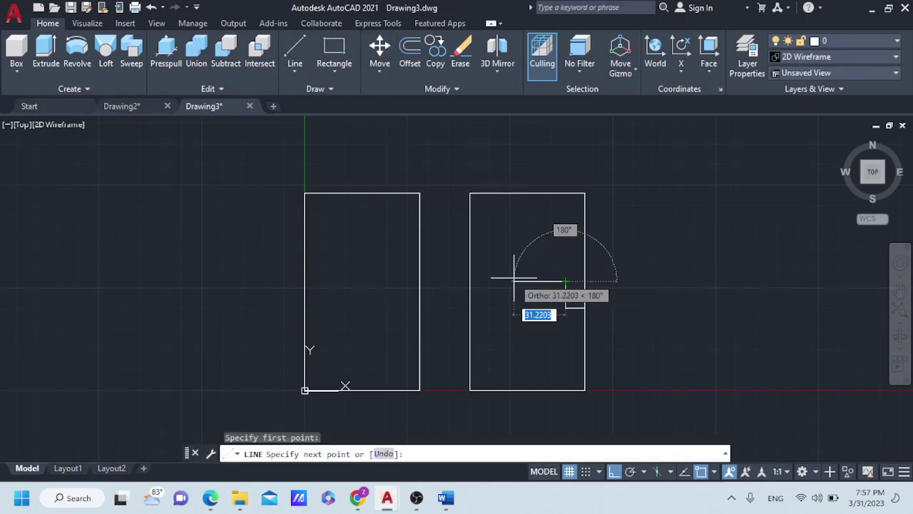
type("50")
key("Return")
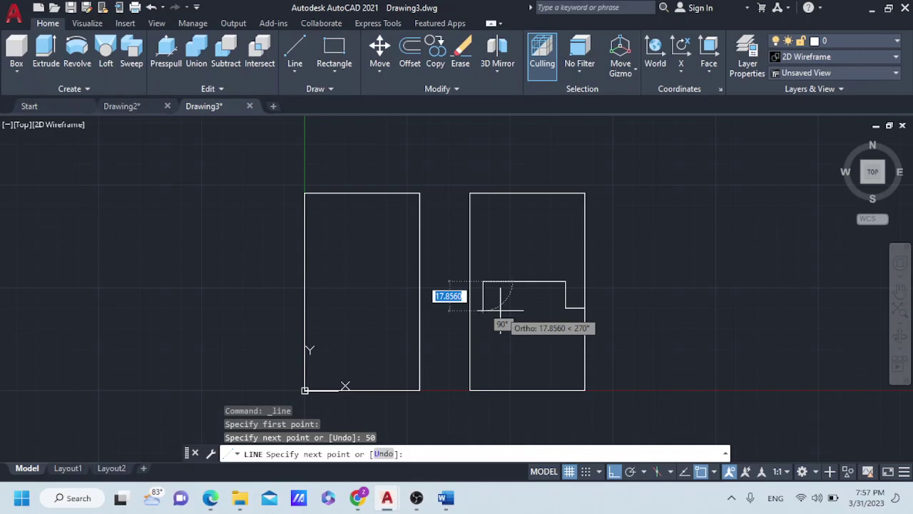
key("Escape")
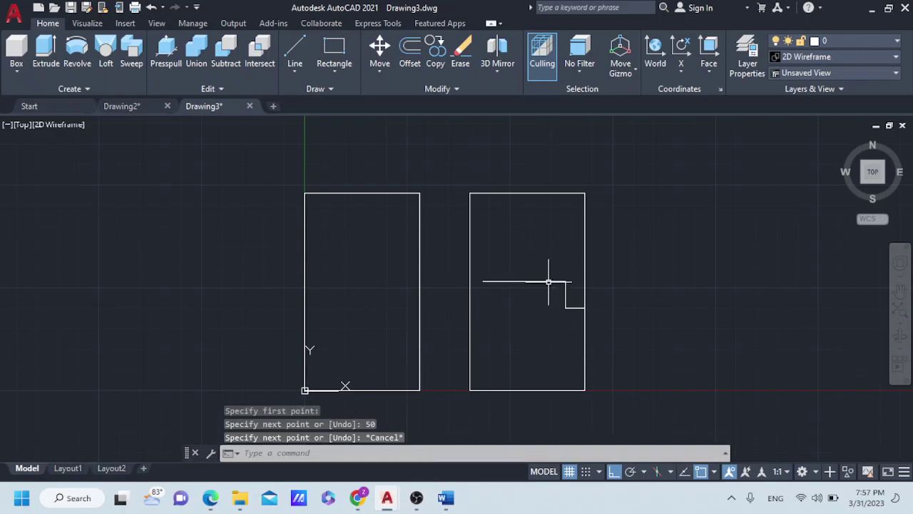
left_click(549, 282)
key("Delete")
left_click(565, 294)
key("Delete")
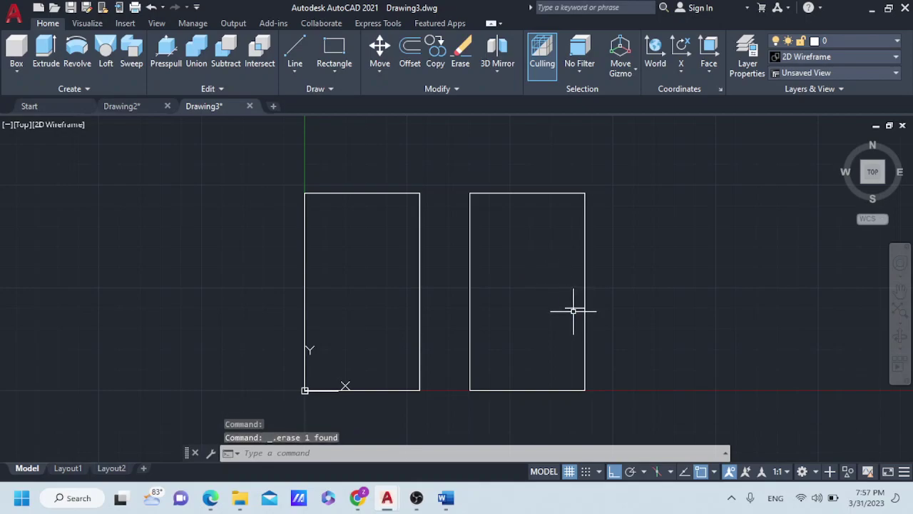
Draw the inner outline from the right edge: 10 across, 11.5 up, then 50 by 23 rectangle
left_click(295, 50)
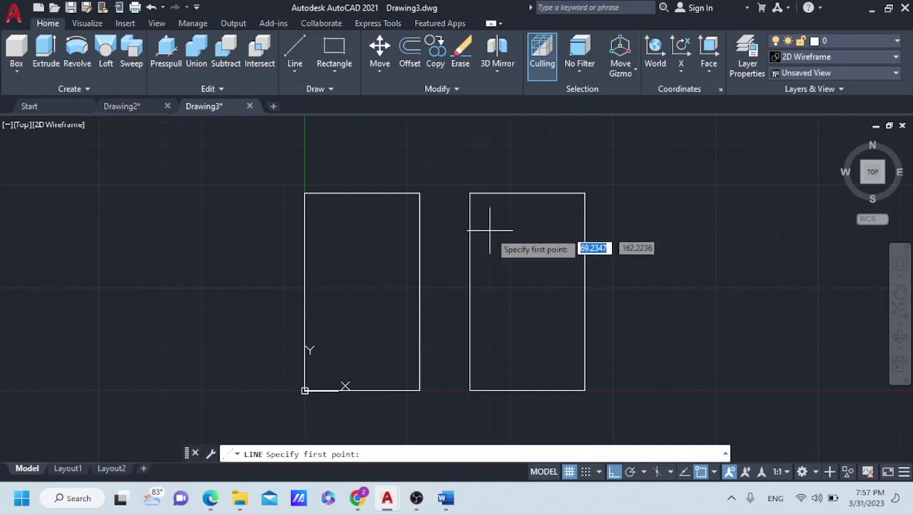
left_click(585, 308)
type("10")
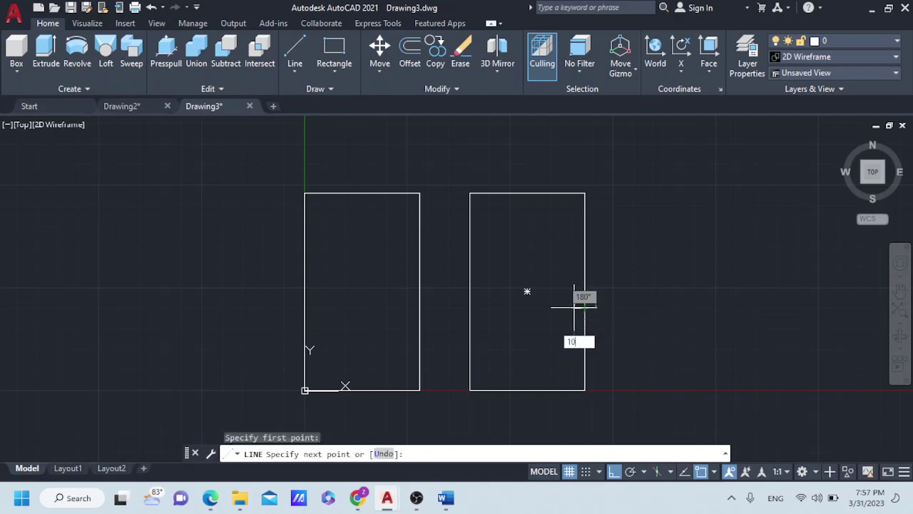
key("Return")
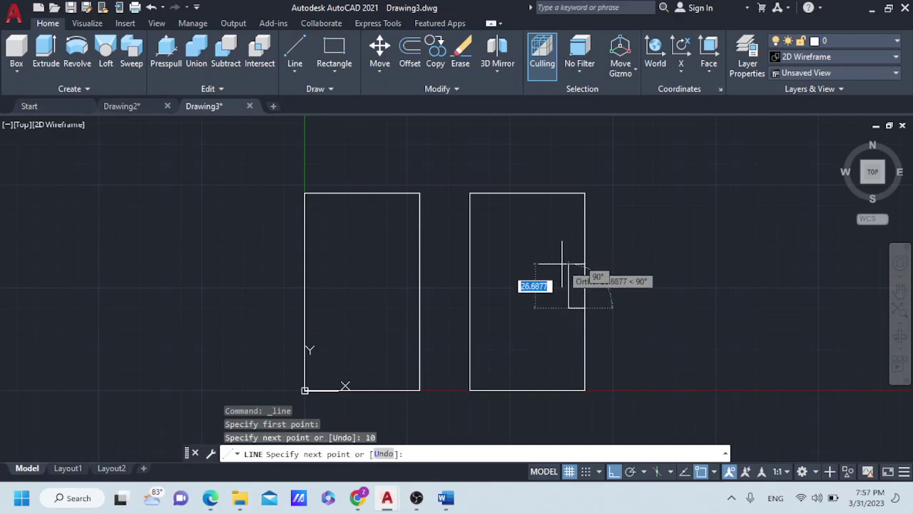
type("11.5")
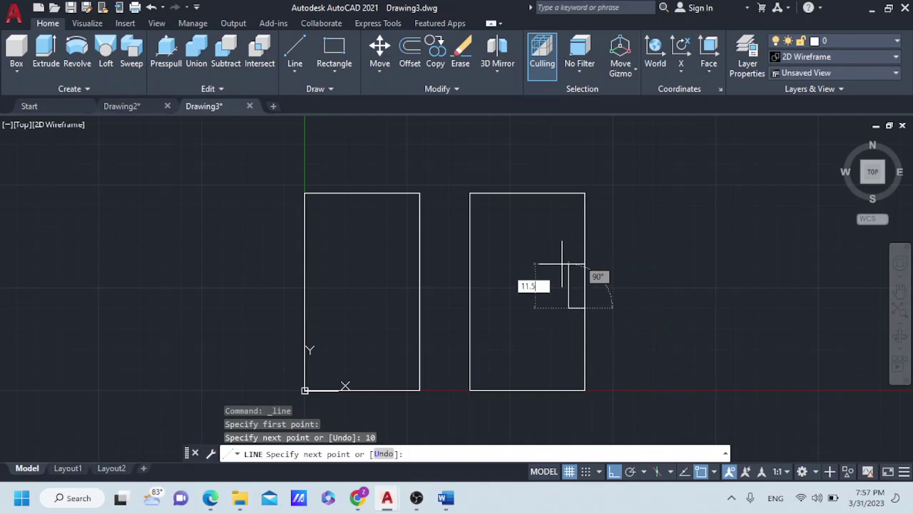
key("Return")
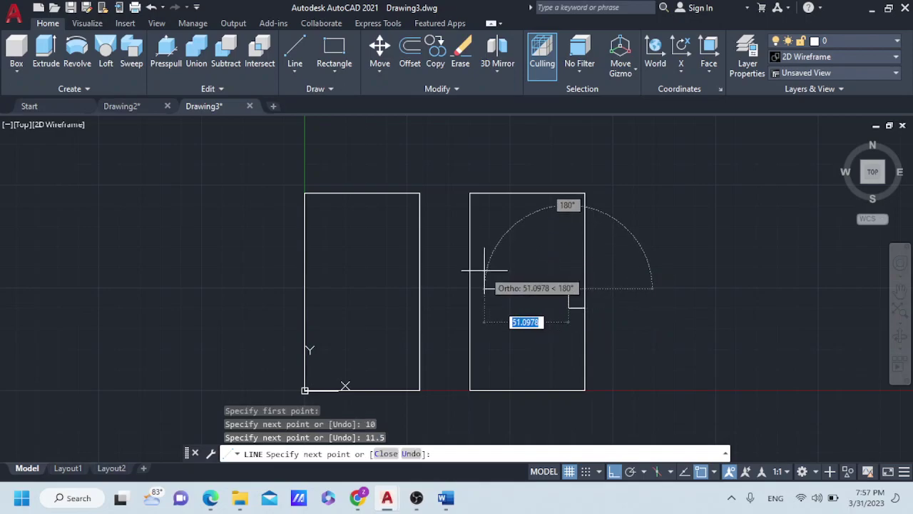
type("50")
key("Return")
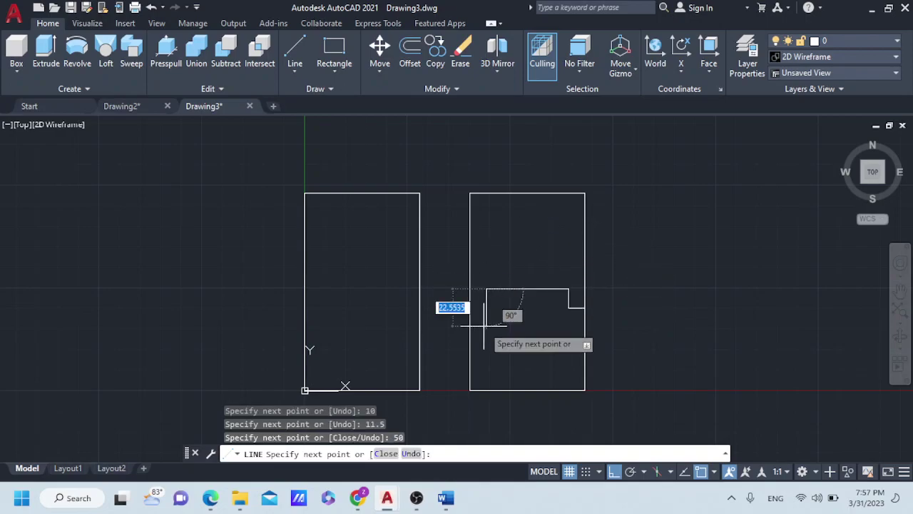
key("Return")
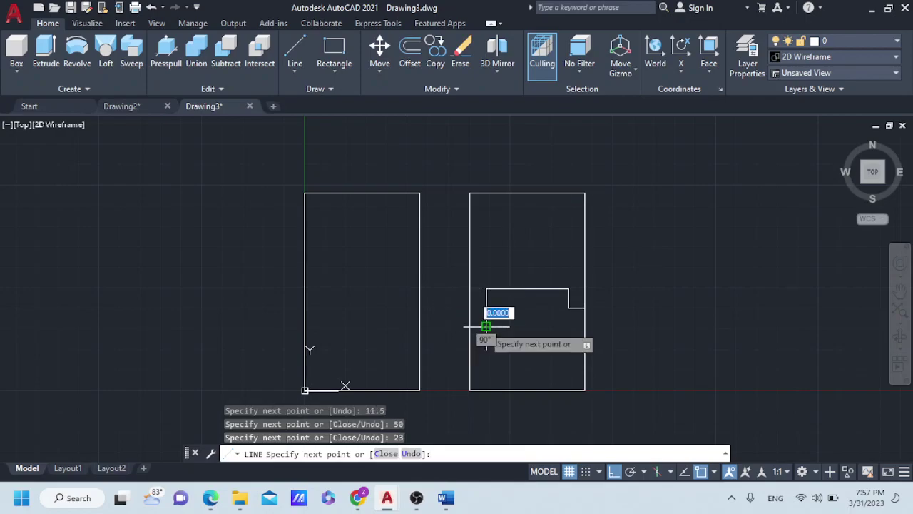
key("Return")
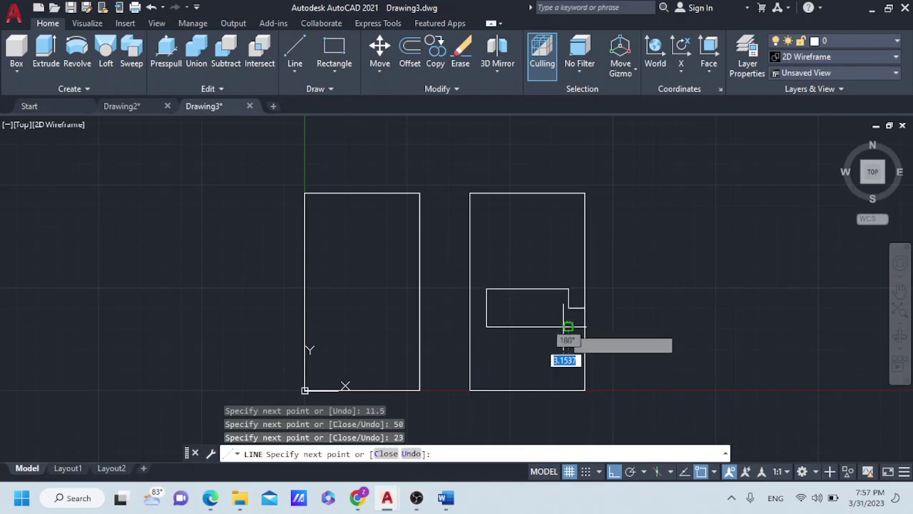
key("Escape")
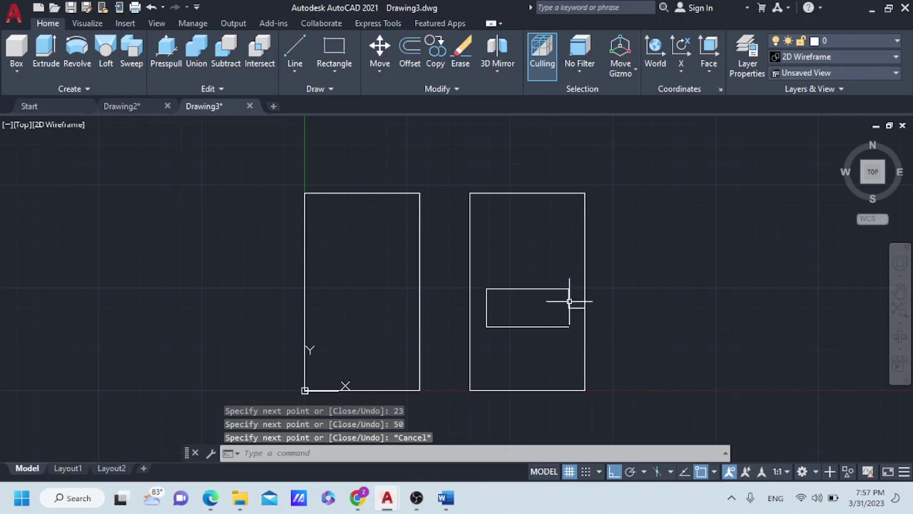
Delete the leftover short stub on the right edge
left_click(569, 301)
left_click(570, 308)
key("Escape")
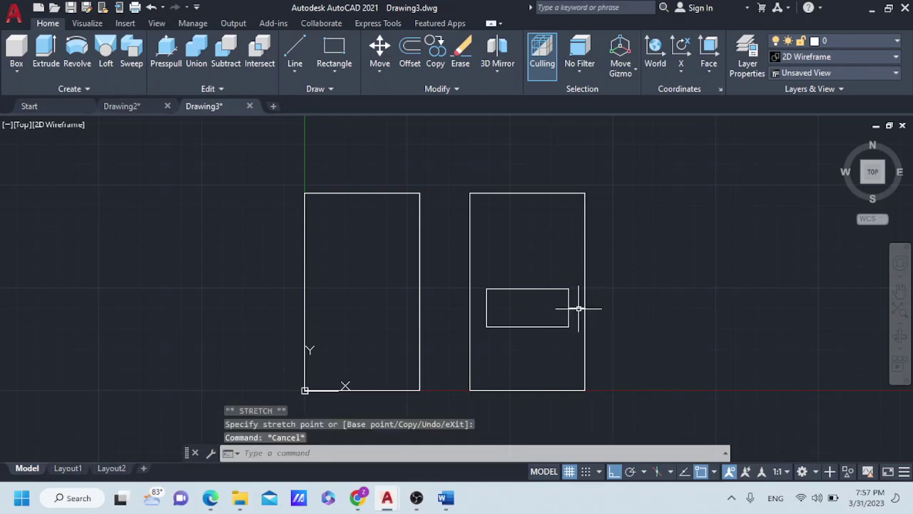
key("Delete")
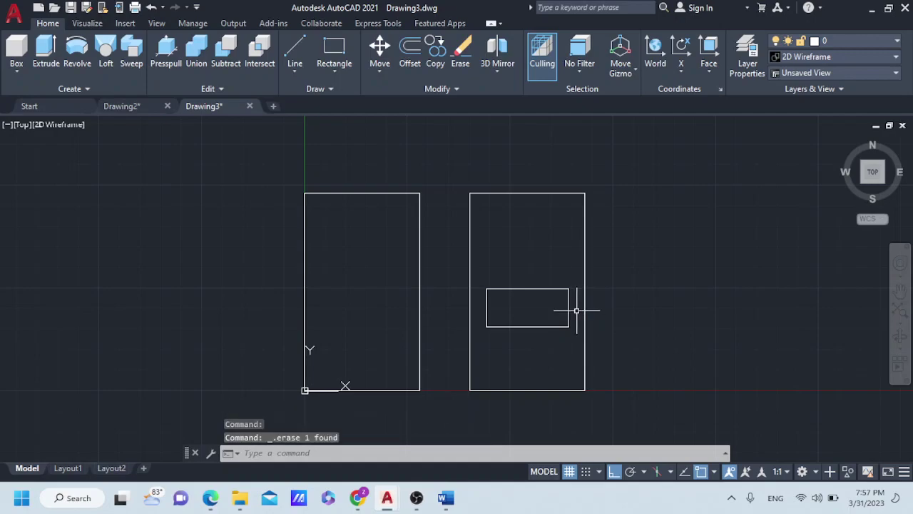
Draw a vertical line from the small rectangle's bottom midpoint down to the block's bottom edge
left_click(294, 51)
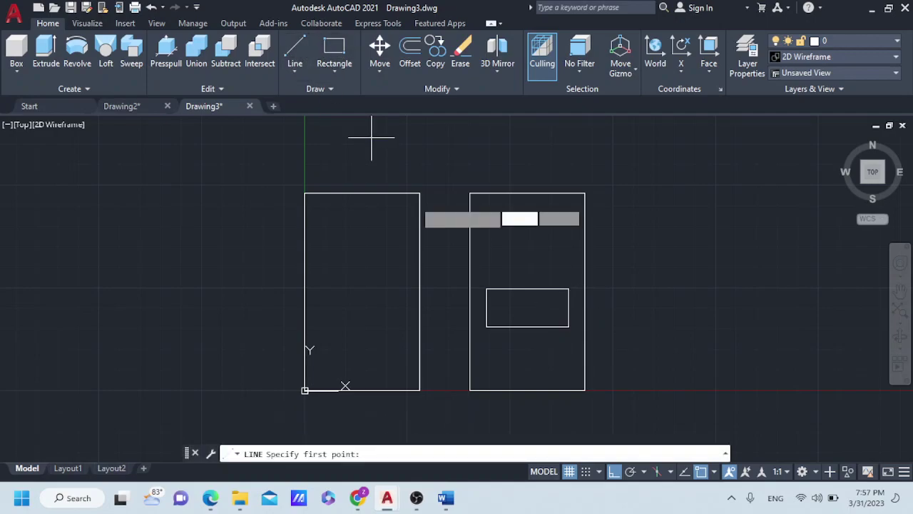
left_click(527, 326)
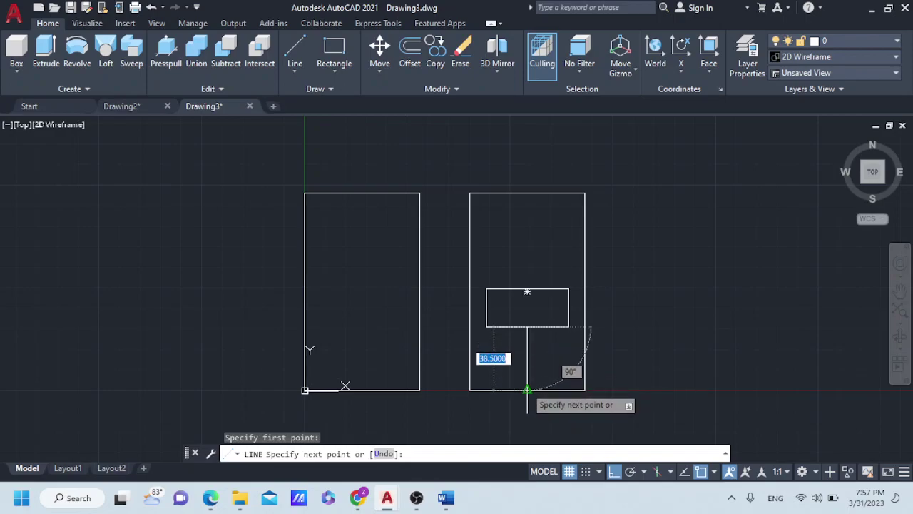
left_click(527, 389)
key("Escape")
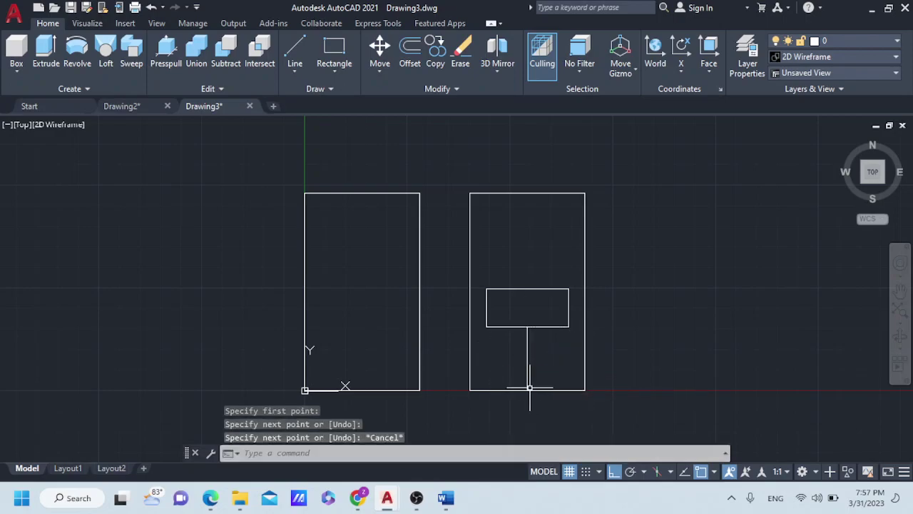
Shorten the stem line by moving its bottom endpoint up 15 units
left_click(527, 383)
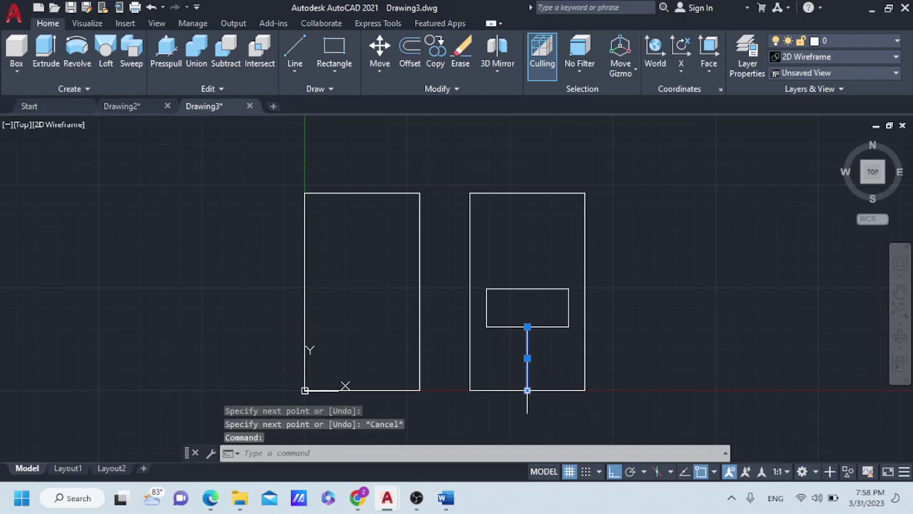
left_click(527, 389)
type("4")
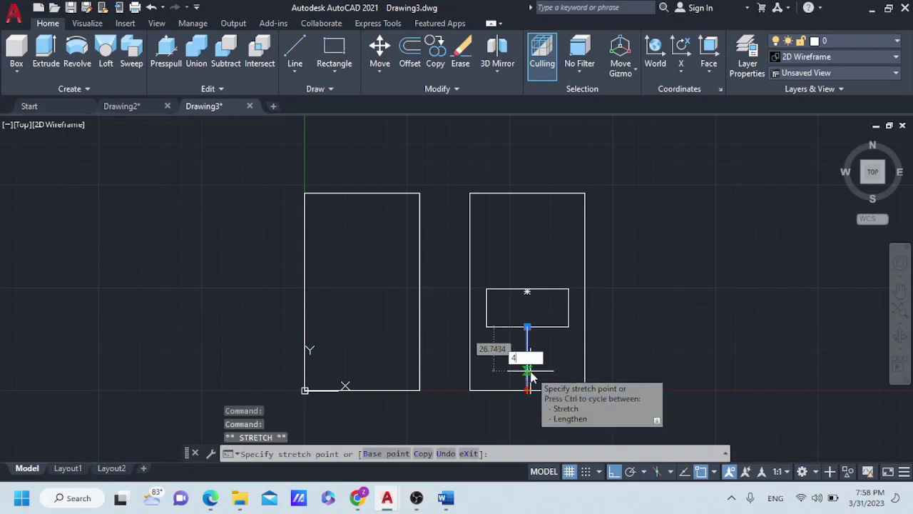
key("Return")
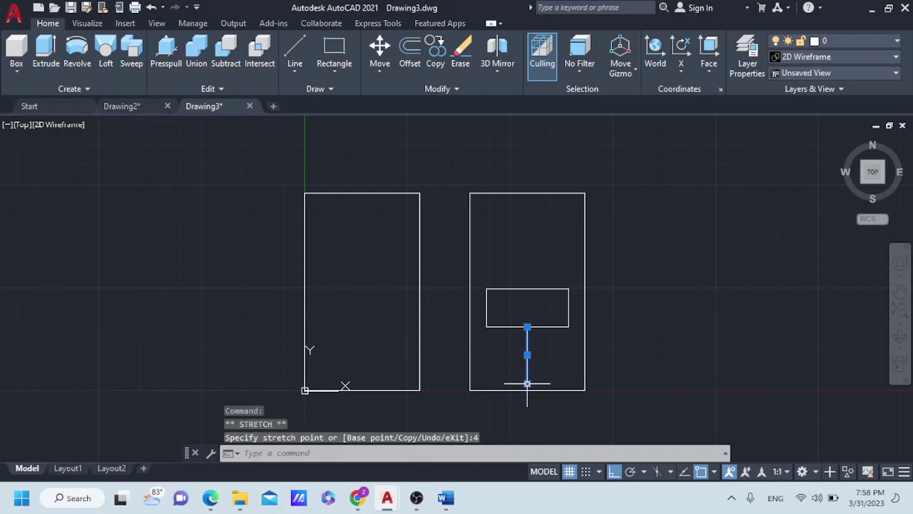
mouse_move(527, 385)
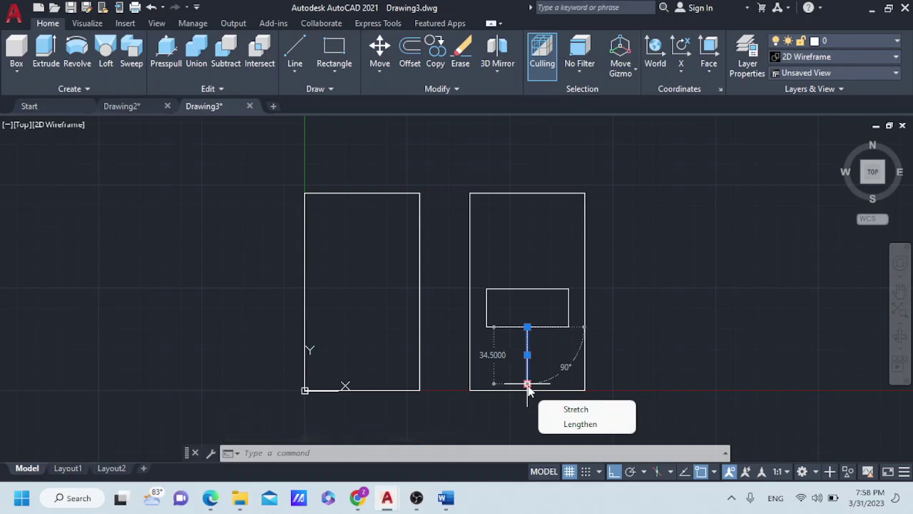
left_click(527, 385)
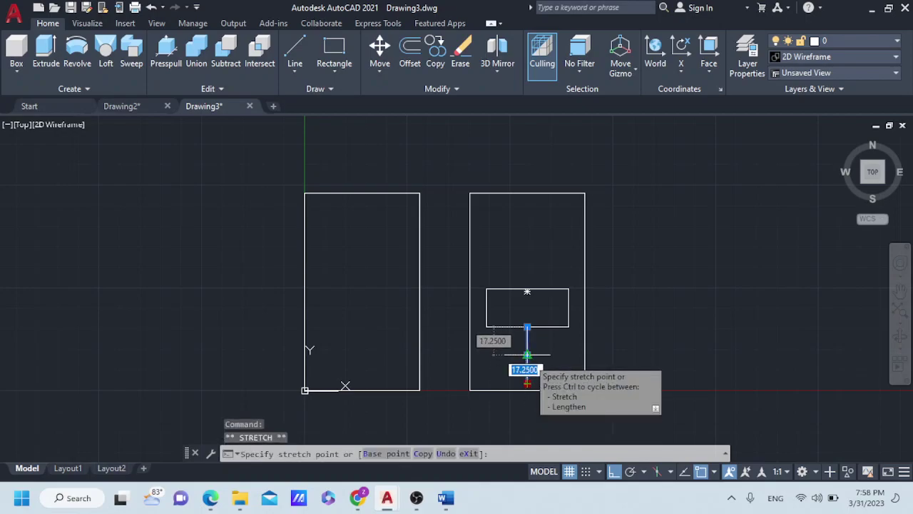
type("15")
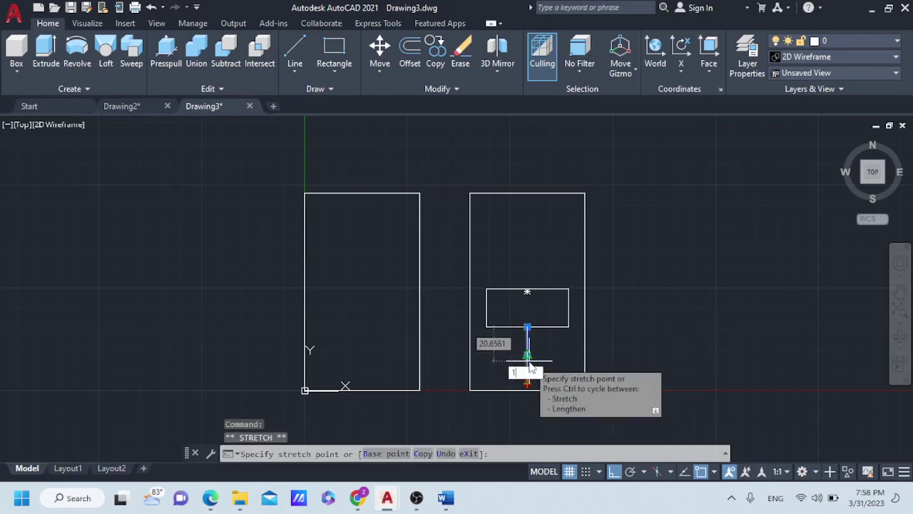
key("Return")
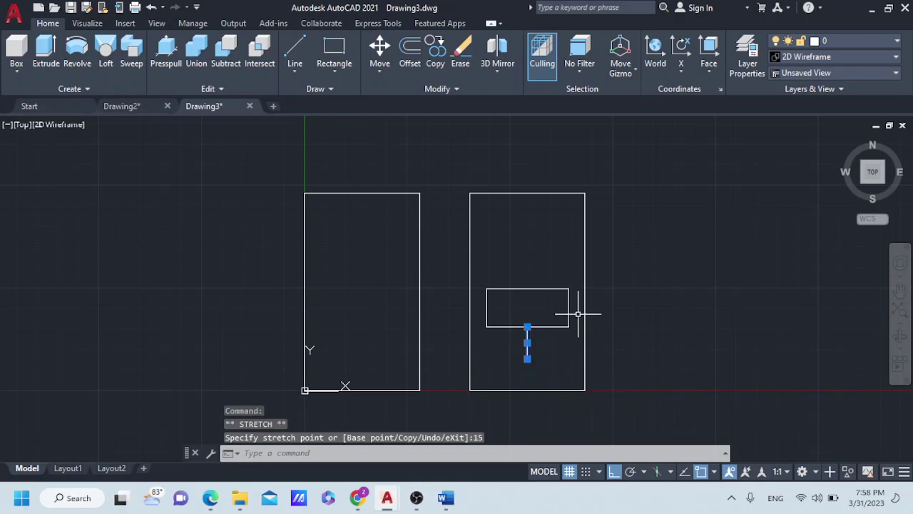
key("Escape")
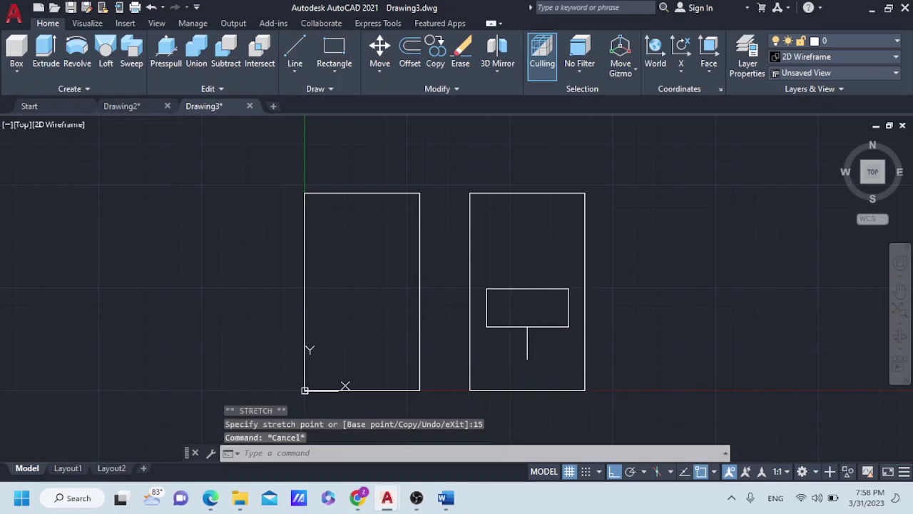
left_click(527, 343)
right_click(527, 348)
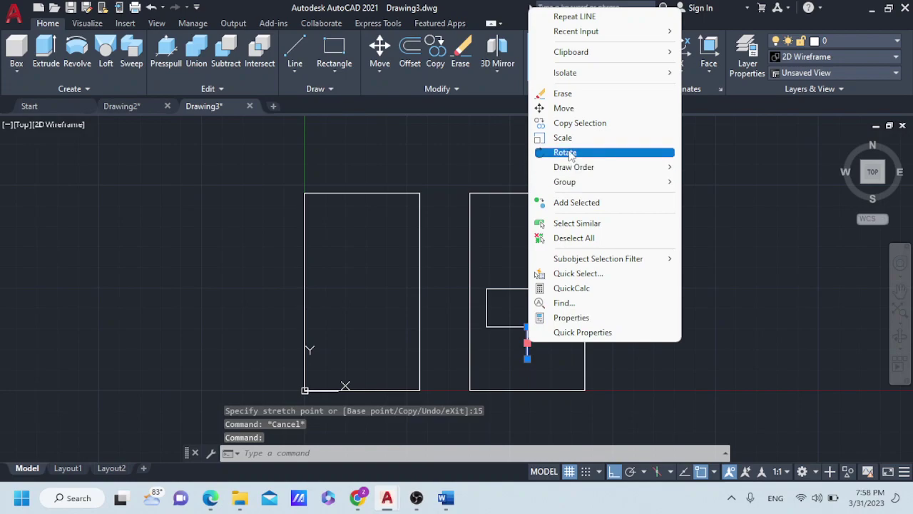
Copy the stem line 5 units to each side
left_click(580, 122)
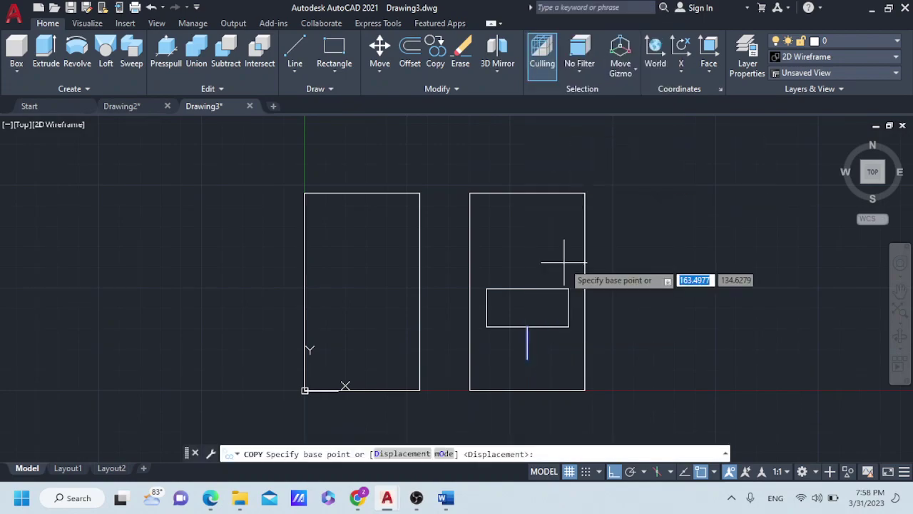
left_click(526, 326)
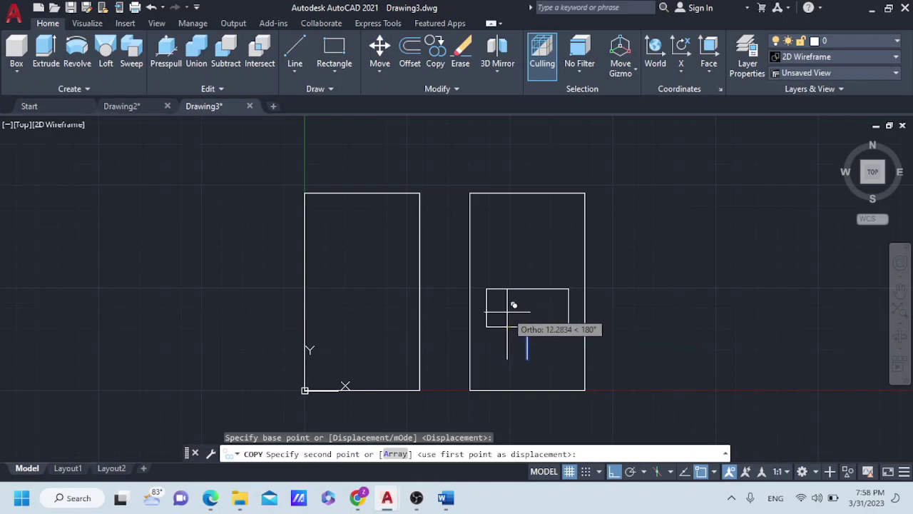
type("5")
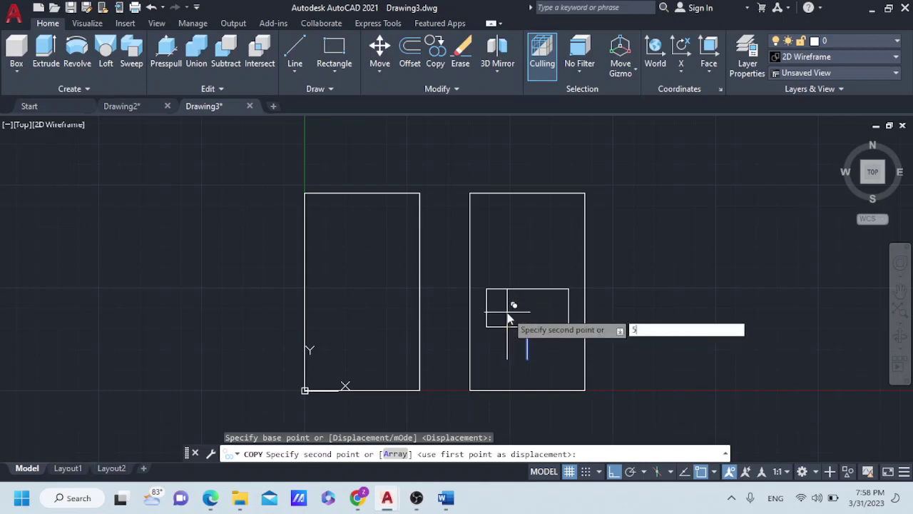
key("Return")
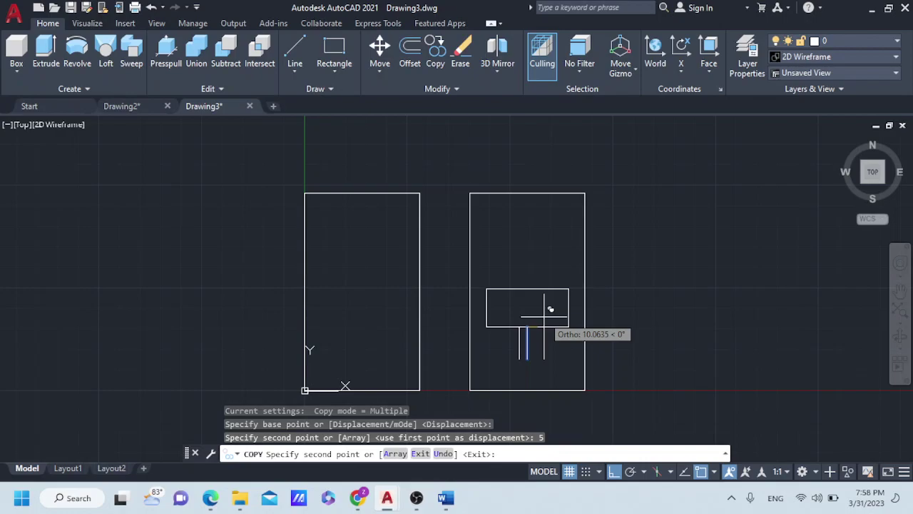
type("5")
key("Return")
key("Escape")
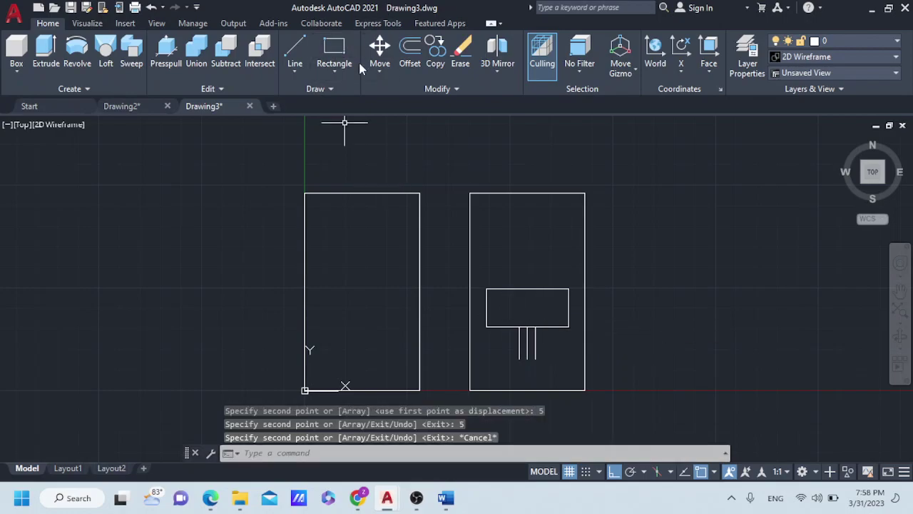
Draw a crossbar across the stem copies' bottom ends and delete the middle stem line
left_click(307, 51)
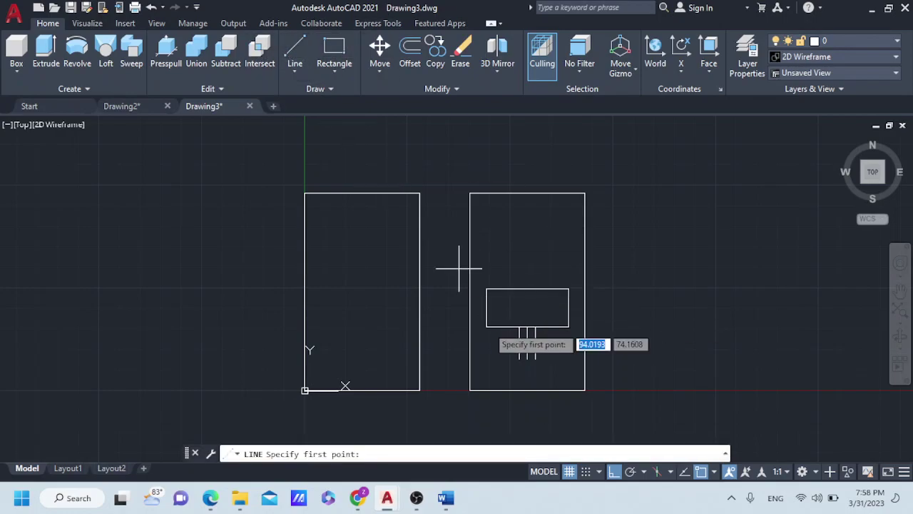
left_click(520, 358)
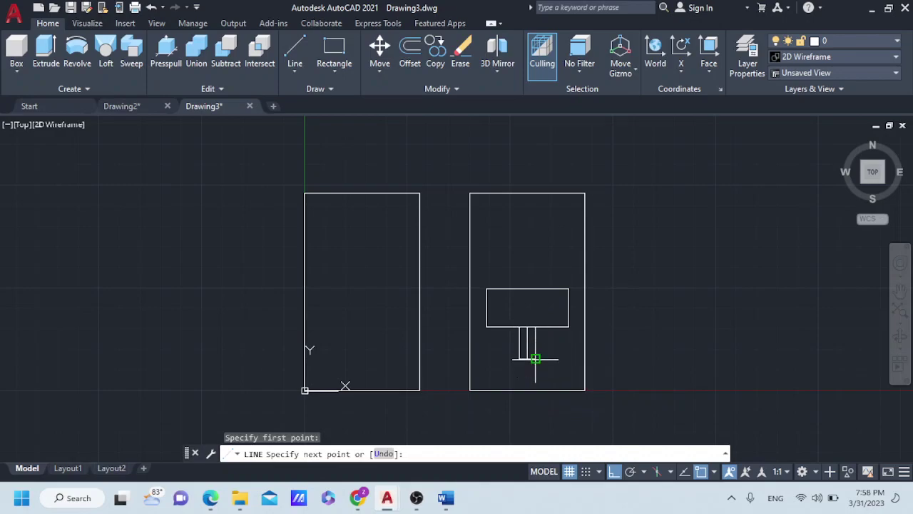
left_click(535, 359)
key("Escape")
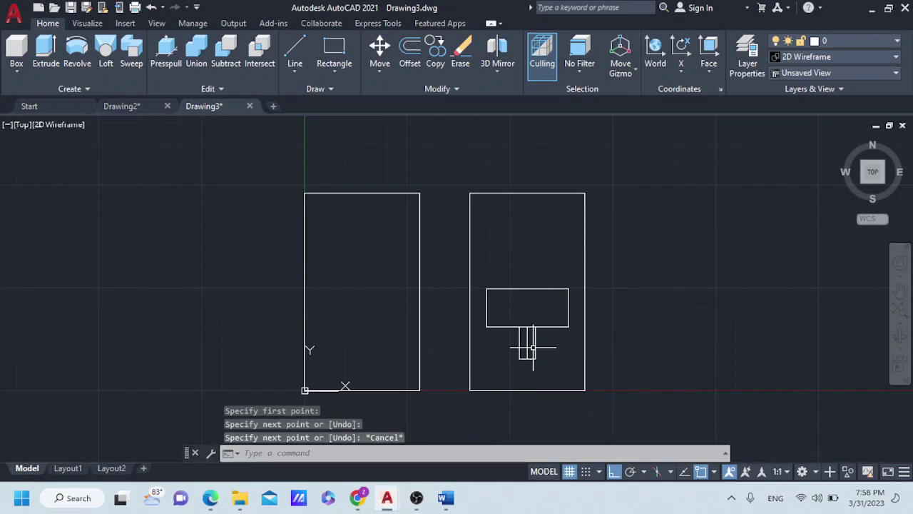
left_click(527, 344)
key("Delete")
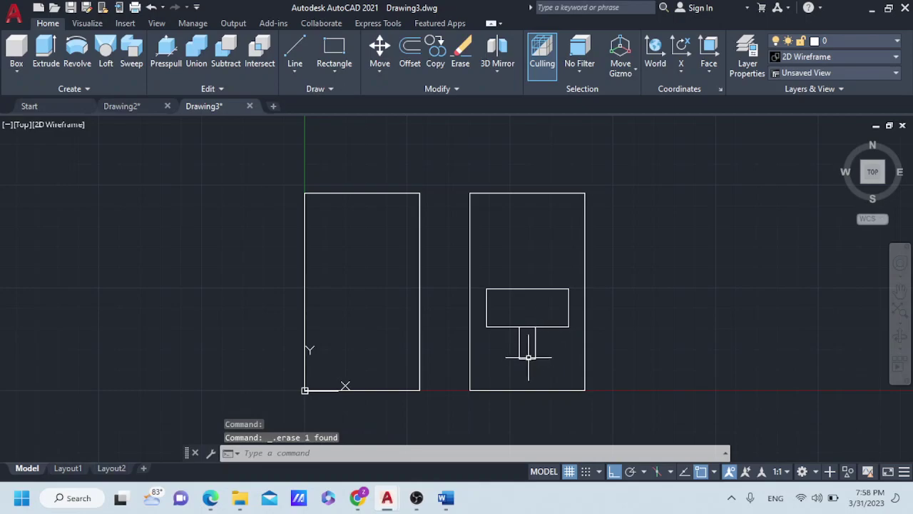
Grip-stretch the stem lines, extending the right vertical line down 2 units
left_click(528, 358)
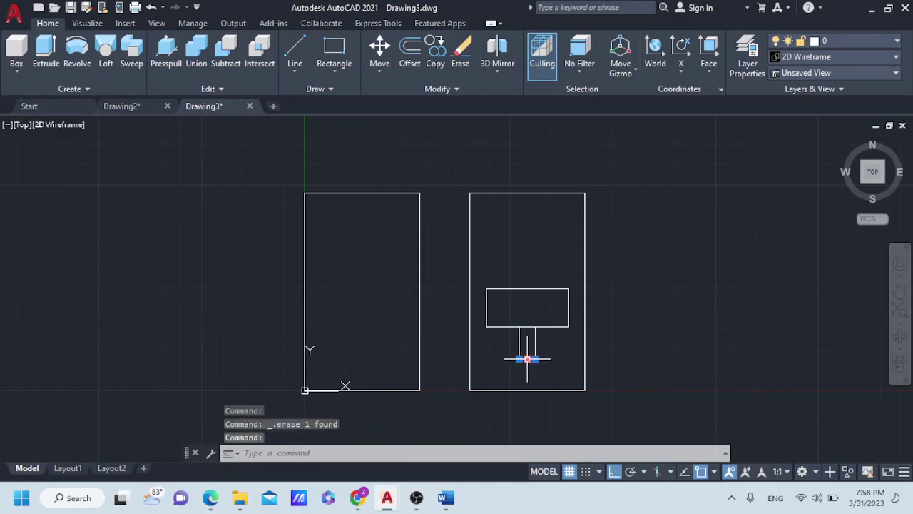
left_click(528, 358)
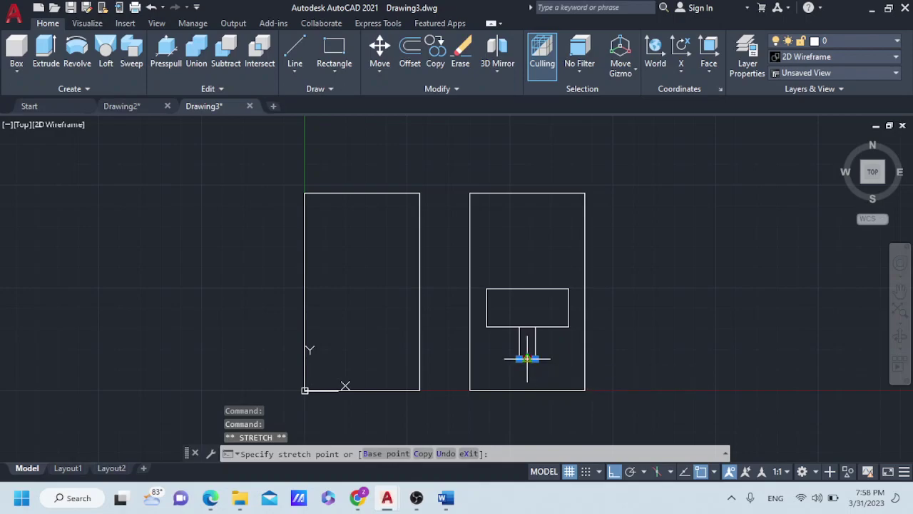
key("Escape")
key("Escape")
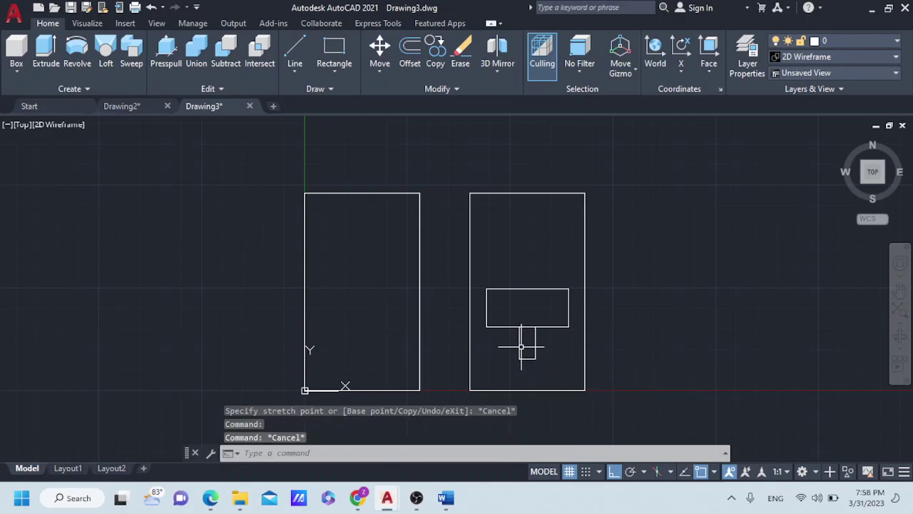
left_click(520, 347)
left_click(519, 358)
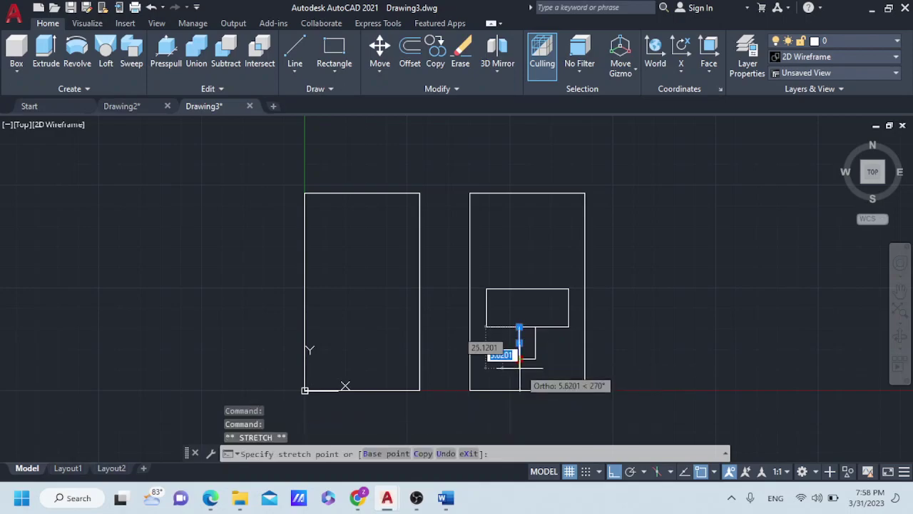
type("2")
key("Escape")
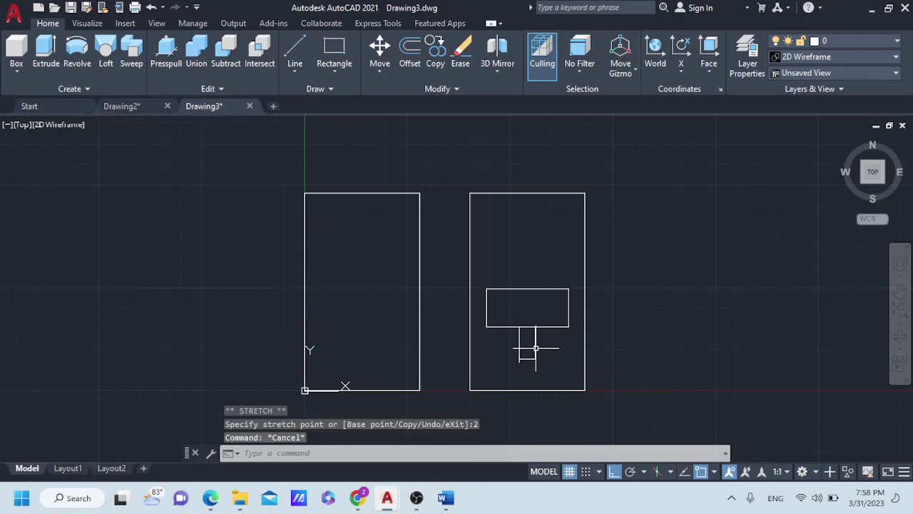
left_click(536, 349)
left_click(536, 358)
type("2")
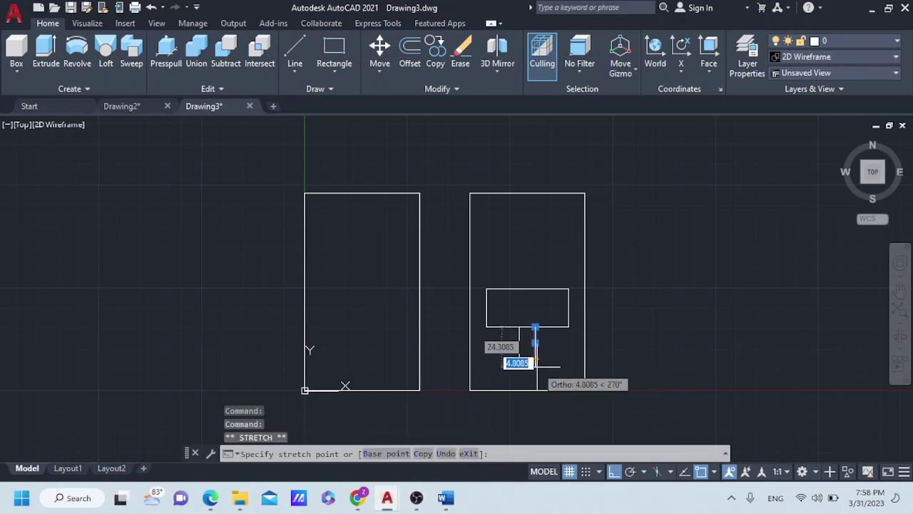
key("Return")
key("Escape")
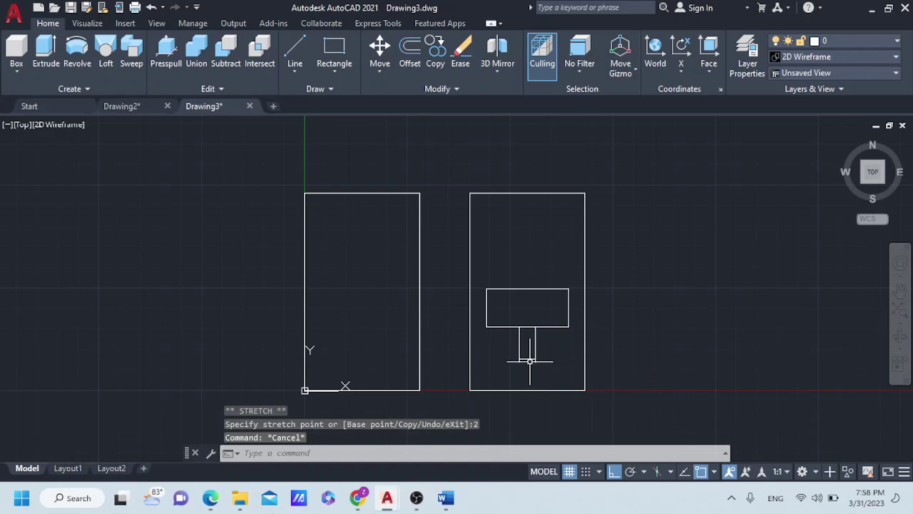
Select the stem's bottom line and attempt to move it, then cancel and enlarge the view
left_click(529, 361)
scroll(529, 357, "up", 3)
scroll(529, 355, "up", 2)
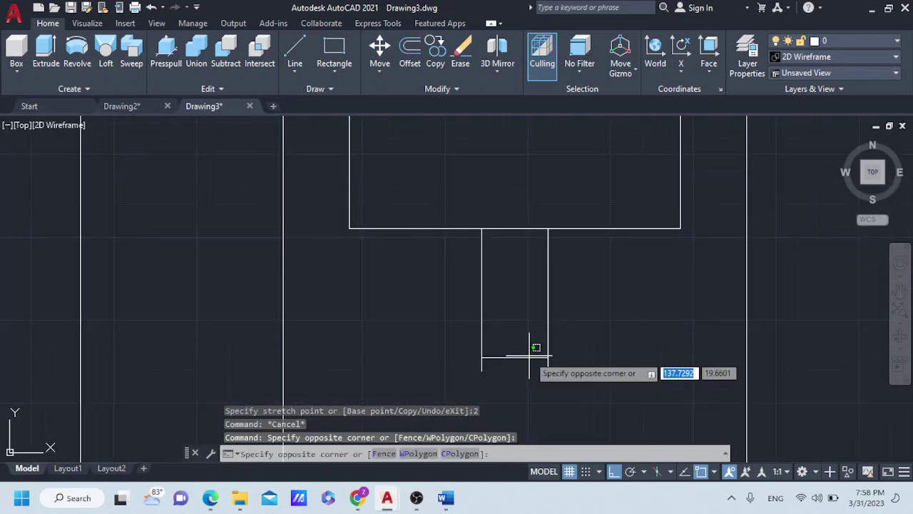
left_click(535, 347)
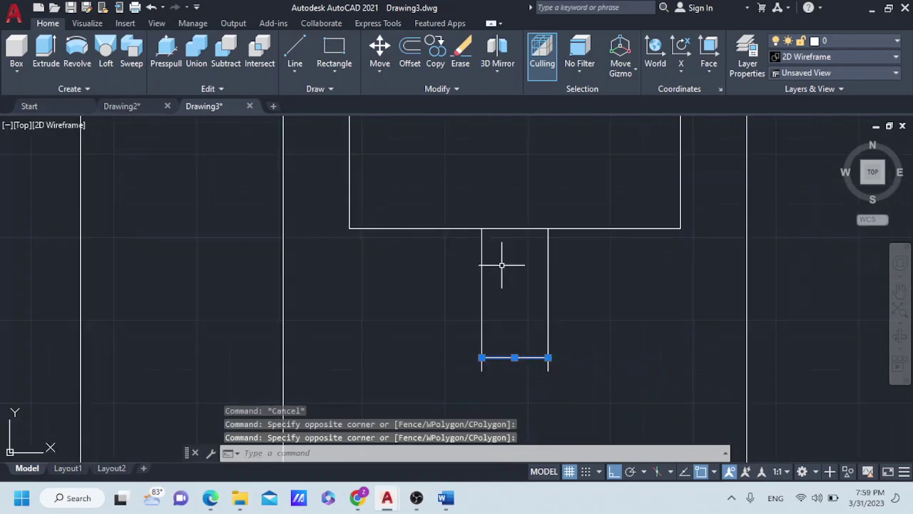
left_click(380, 49)
left_click(548, 357)
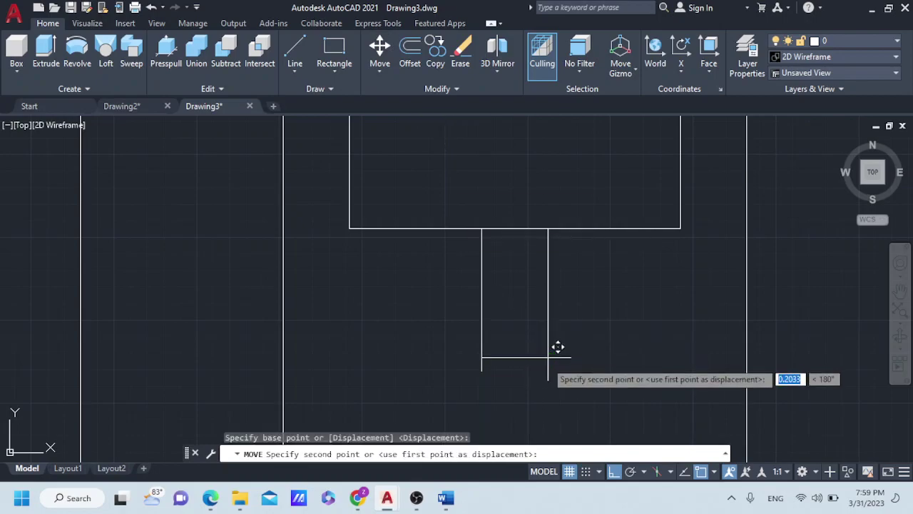
key("Escape")
scroll(543, 371, "down", 5)
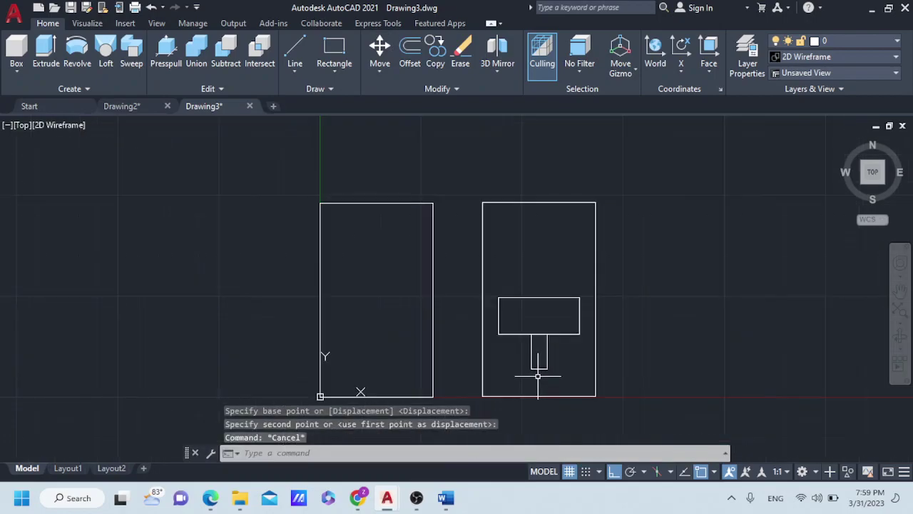
scroll(538, 376, "up", 2)
middle_click_drag(538, 376, 517, 391)
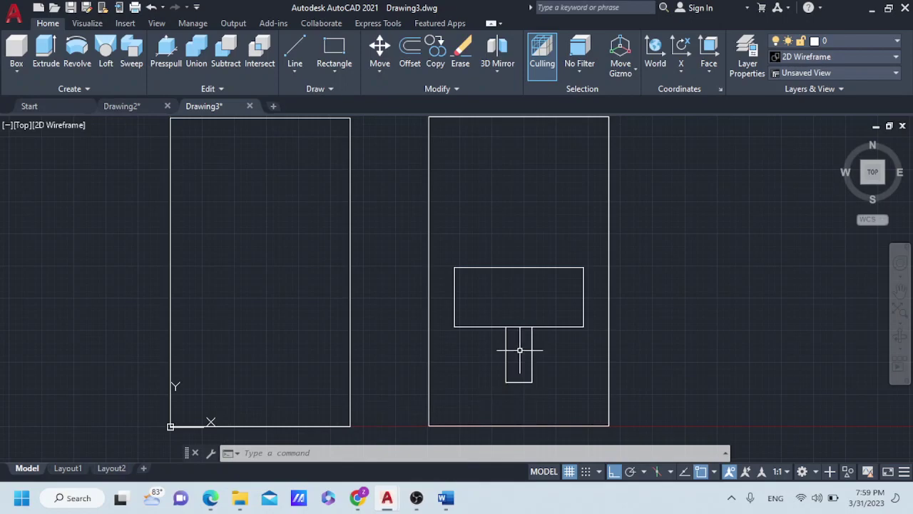
Select all the stem lines and delete them
left_click(518, 383)
left_click(506, 357)
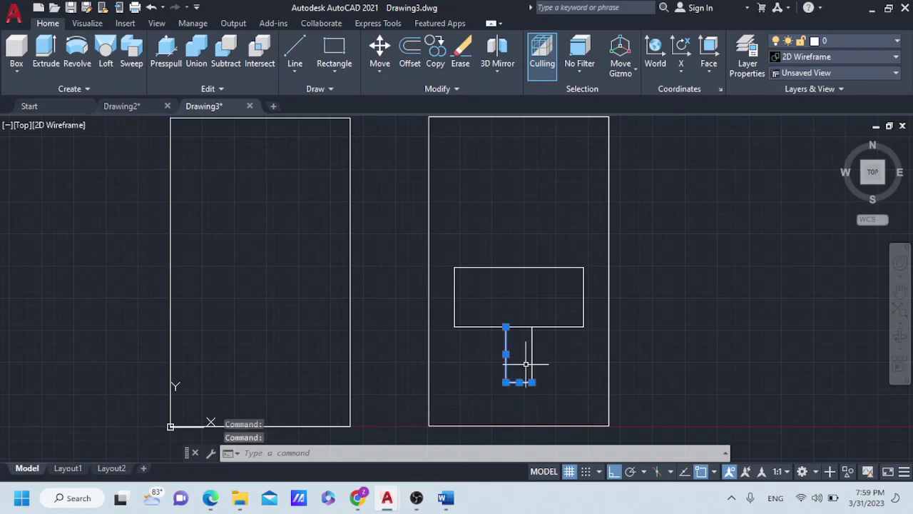
left_click(534, 364)
left_click(531, 362)
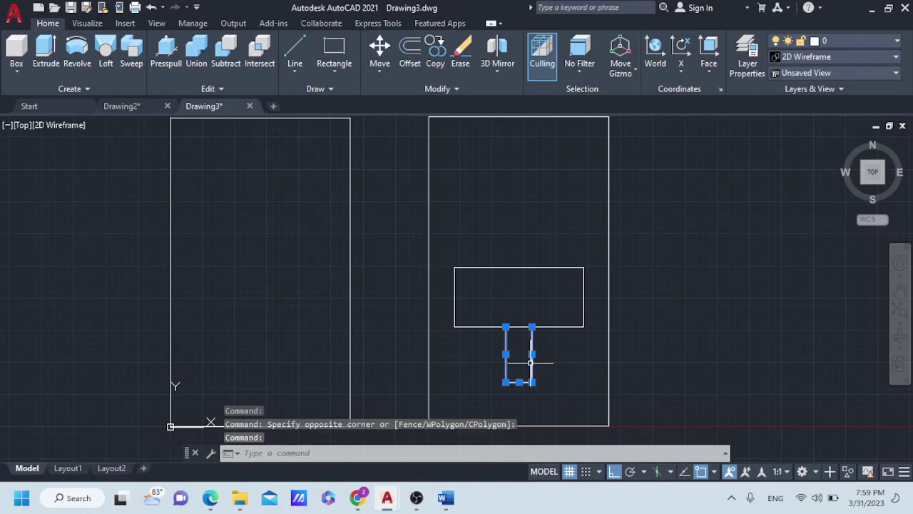
key("Delete")
left_click(294, 54)
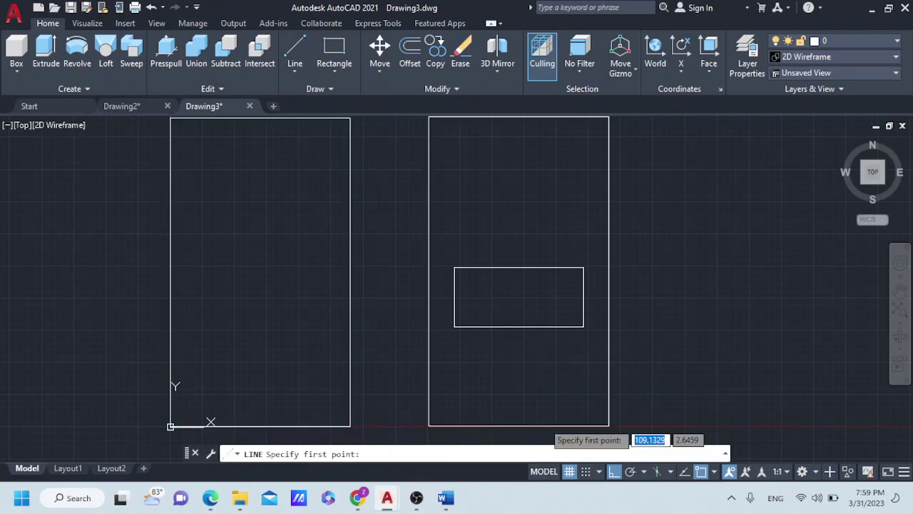
Draw the stem lines: a 12-unit vertical, a 5-unit horizontal, and a line up to the rectangle's bottom edge
left_click(520, 424)
type("12")
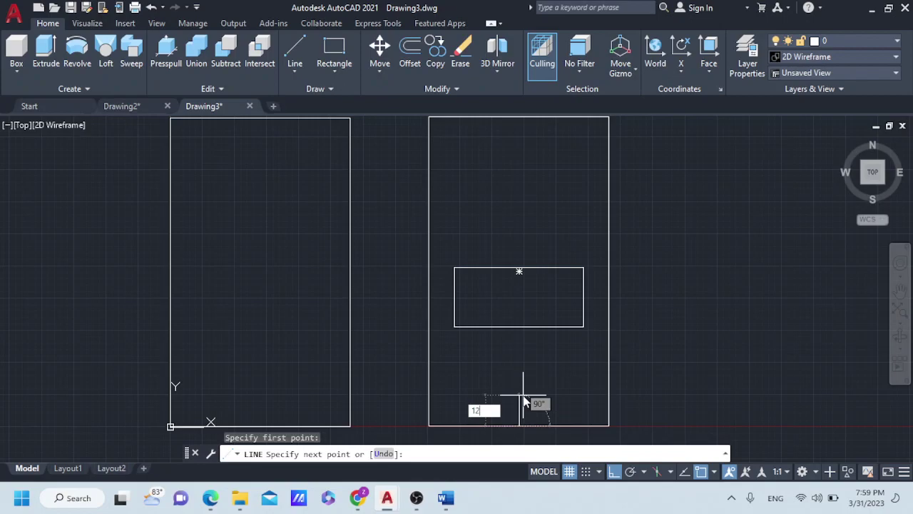
key("Return")
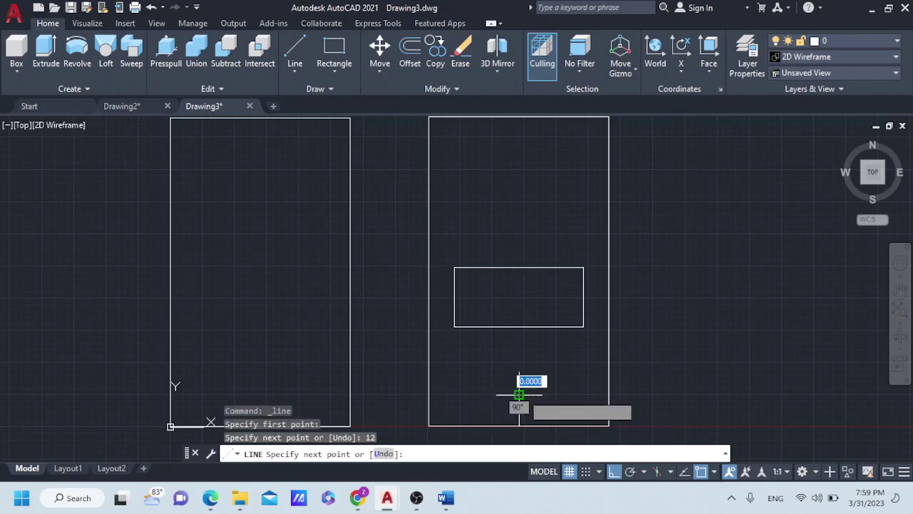
type("5")
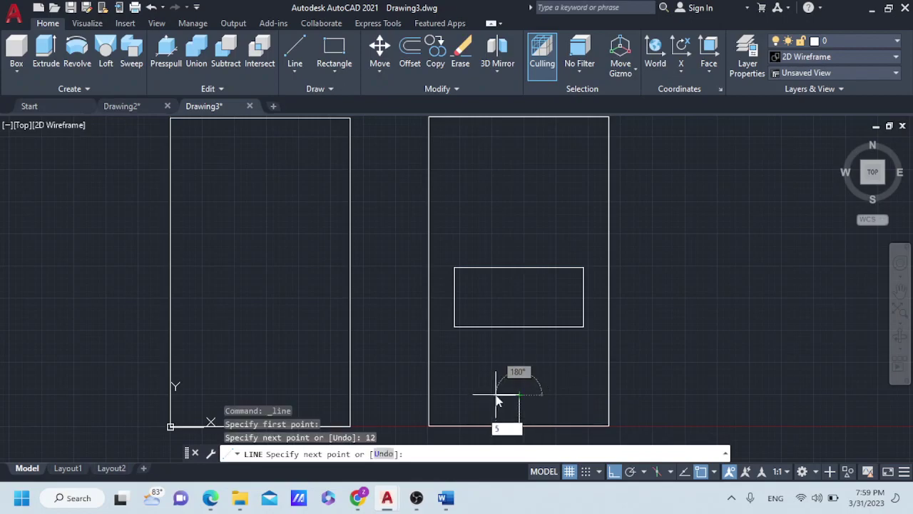
key("Return")
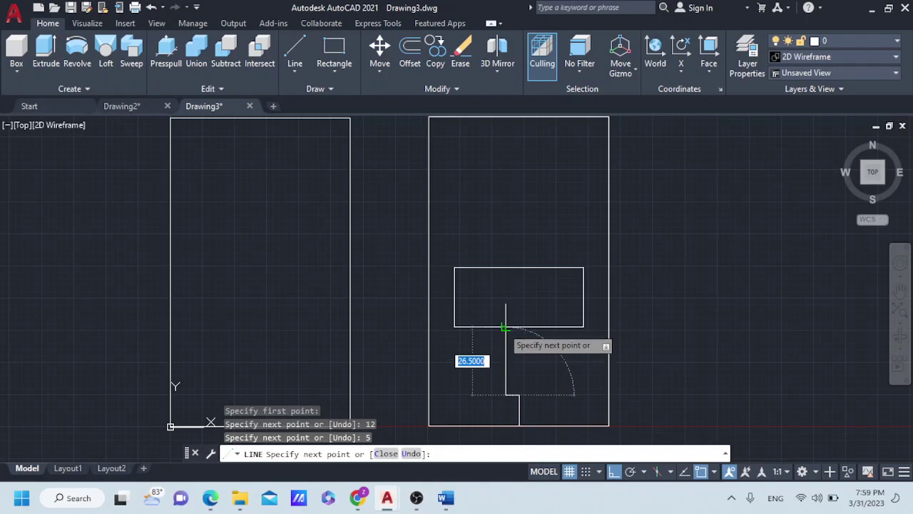
left_click(505, 327)
key("Escape")
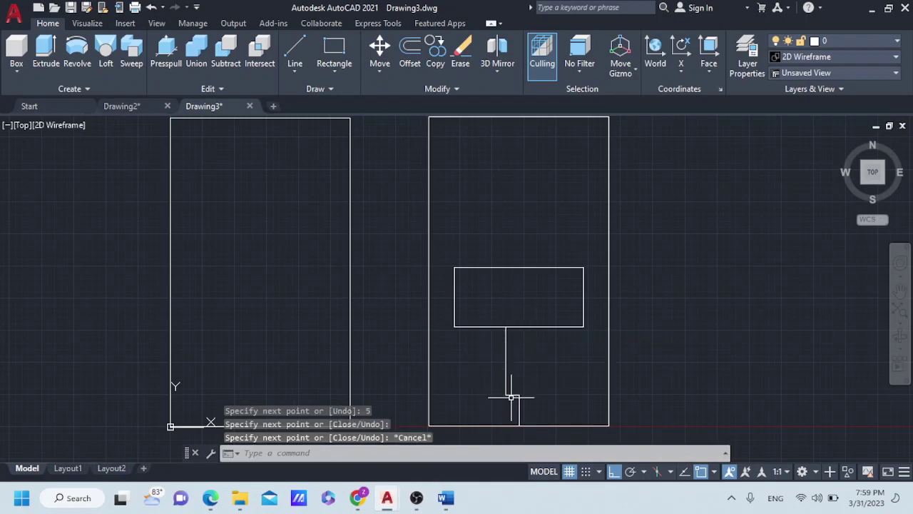
Stretch the bottom line by 5 and copy the vertical stem line 10 units to the right
left_click(519, 395)
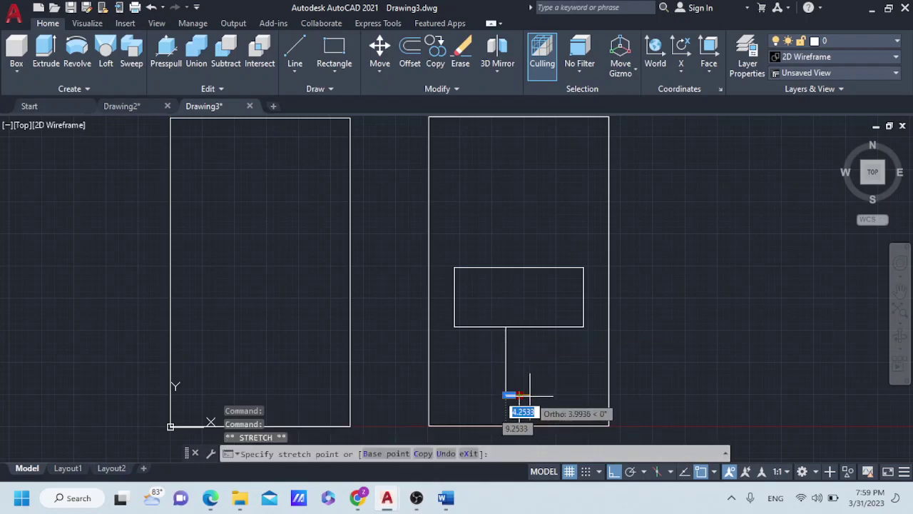
type("5")
key("Return")
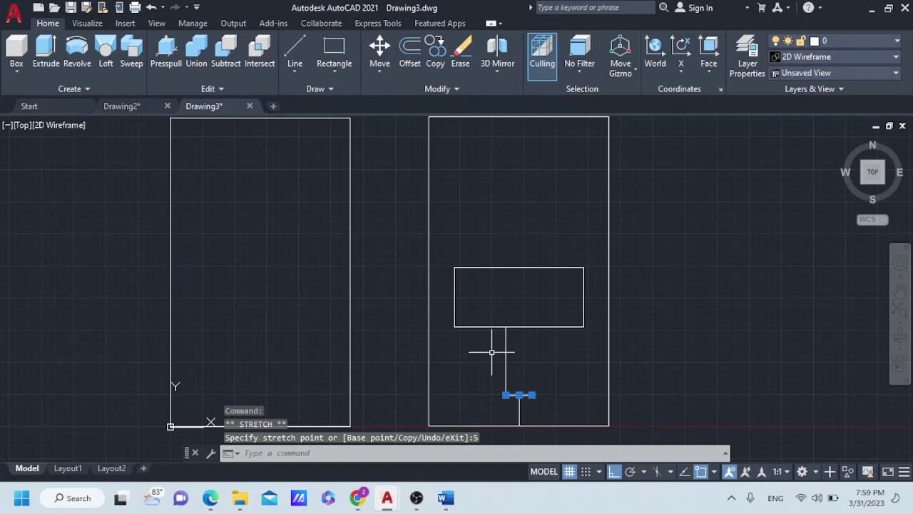
right_click(507, 365)
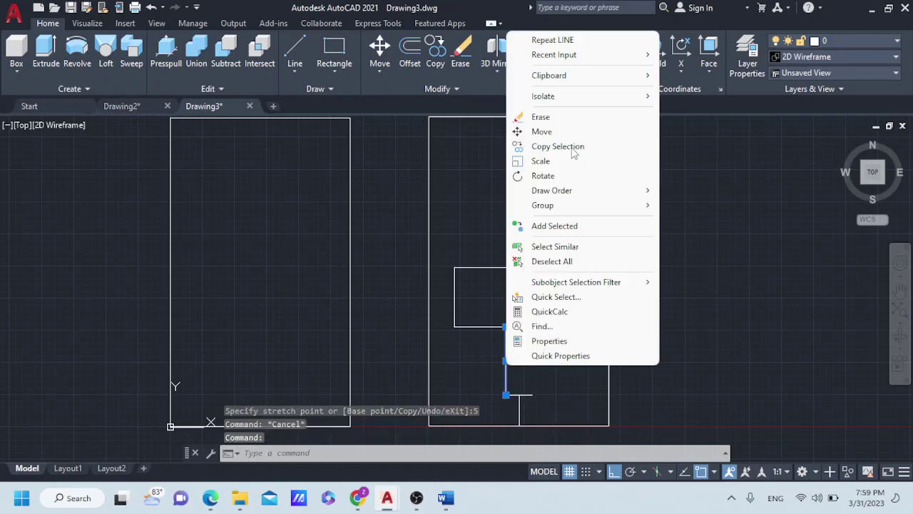
left_click(568, 148)
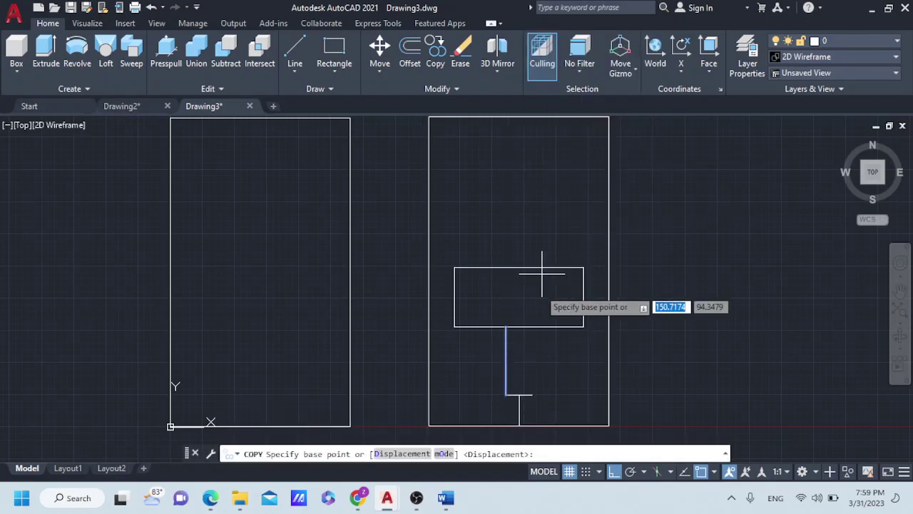
left_click(507, 394)
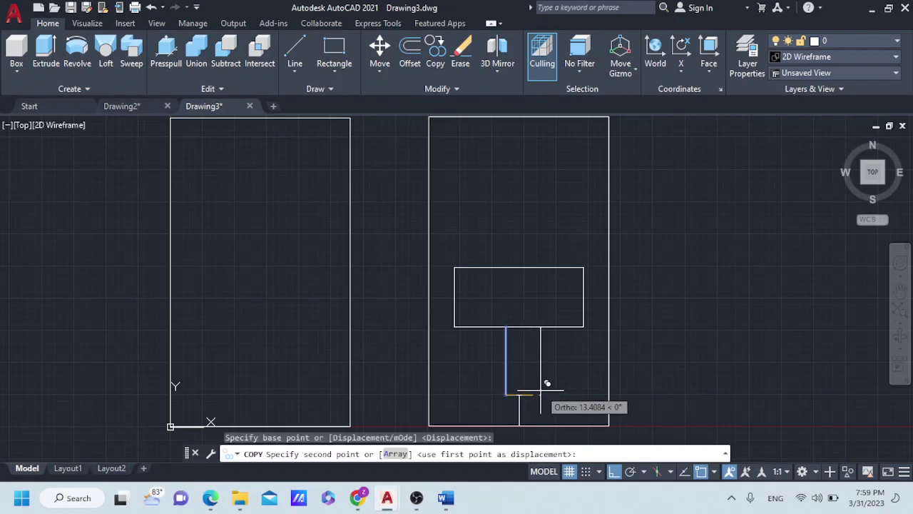
type("10")
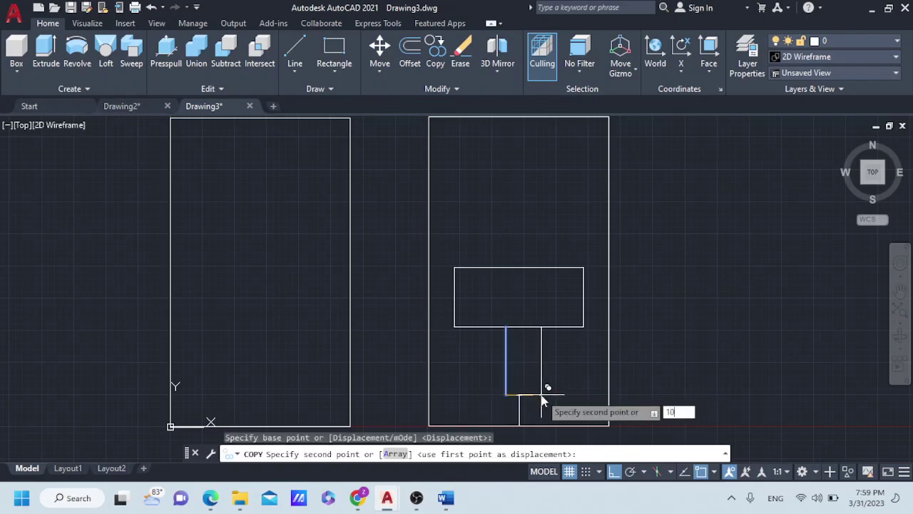
key("Return")
key("Escape")
Delete the leftover short vertical segment and move the stem's bottom horizontal line up 4 units
left_click(519, 401)
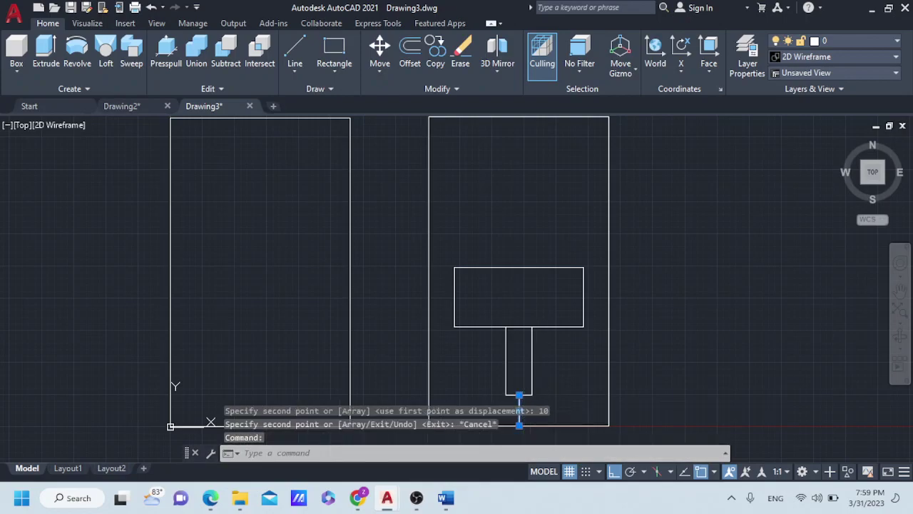
key("Delete")
left_click(519, 394)
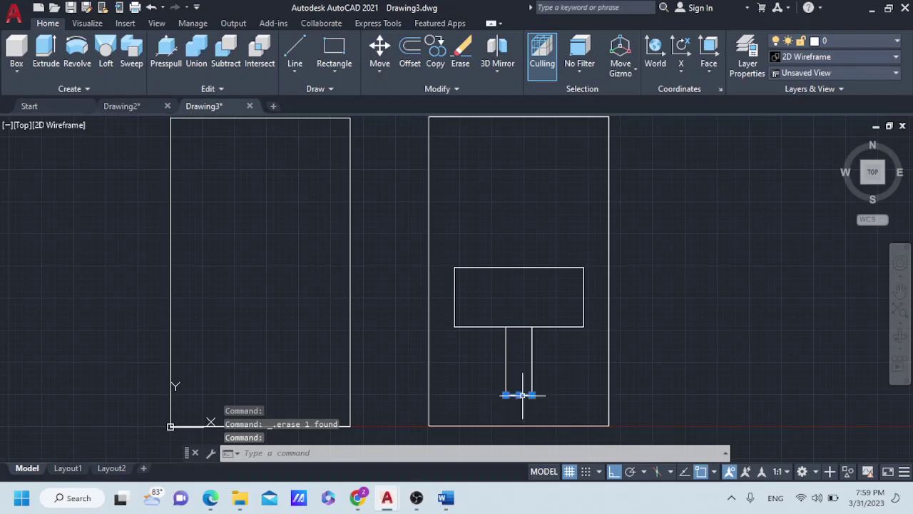
left_click(378, 46)
left_click(531, 394)
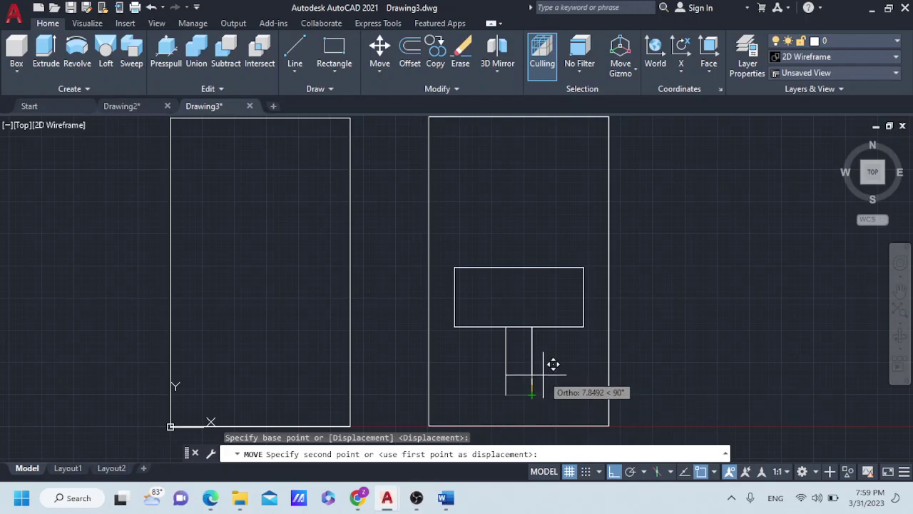
type("4")
key("Return")
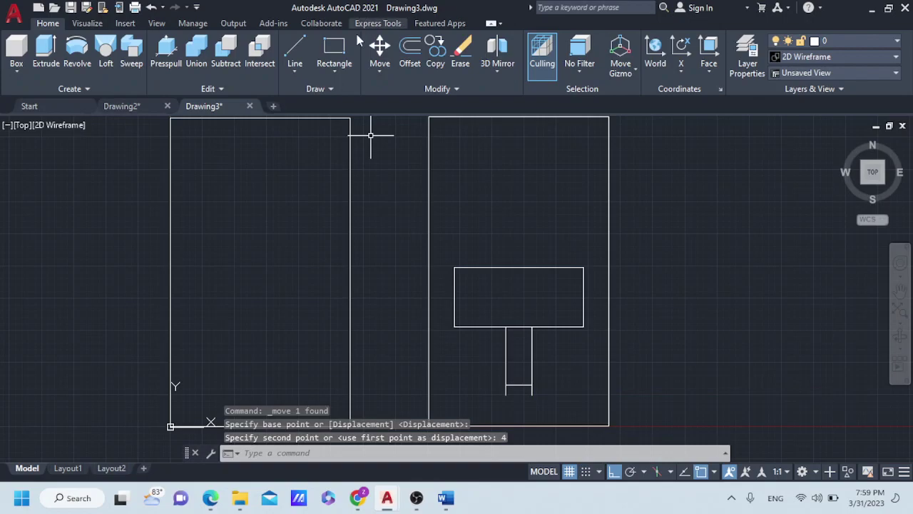
Trim the overhanging bottom line ends, then select the stem's left, bottom and right edges
left_click(389, 90)
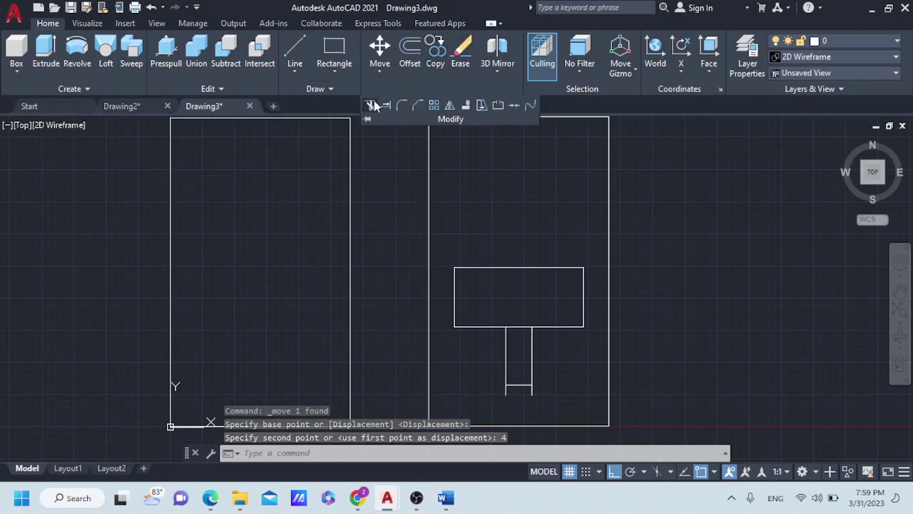
left_click(371, 105)
left_click(493, 391)
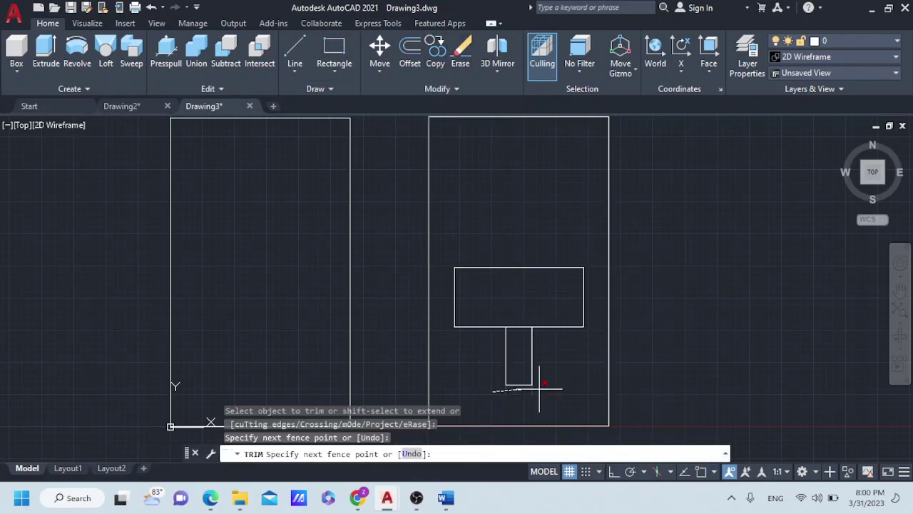
key("Return")
key("Escape")
left_click(510, 369)
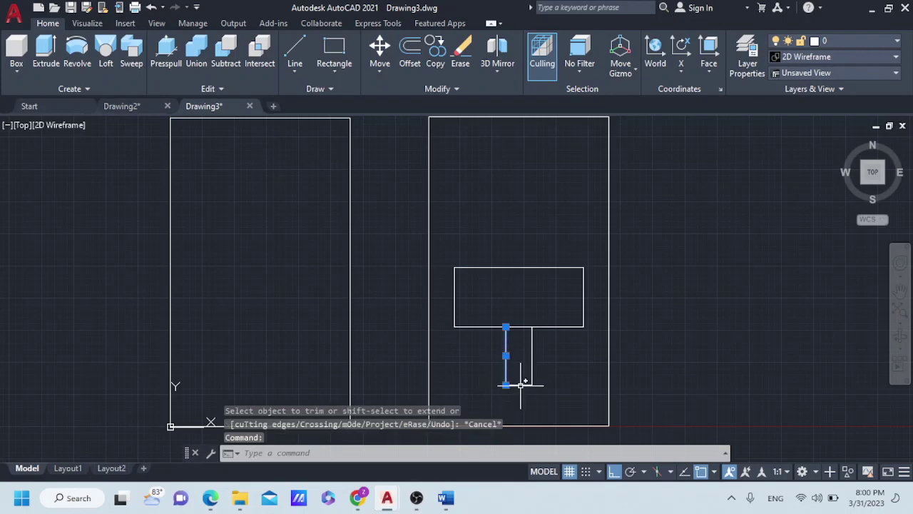
left_click(521, 385)
left_click(533, 354)
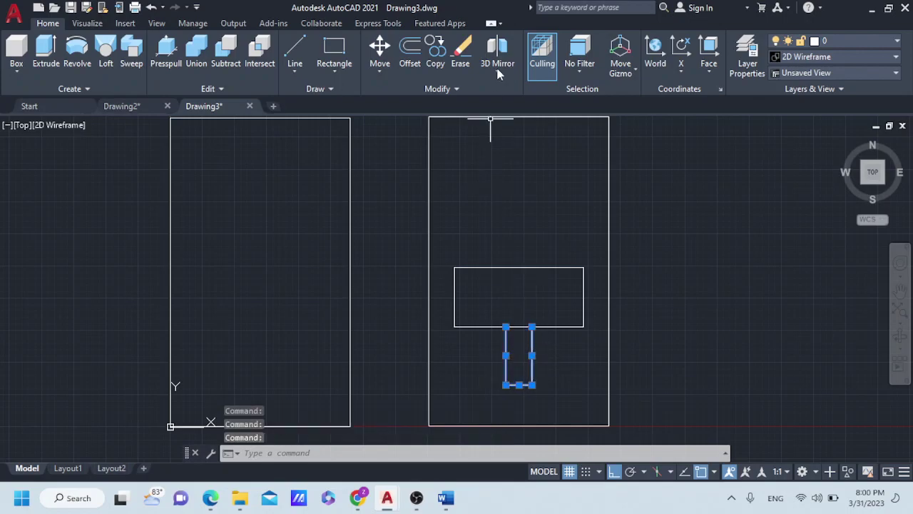
Mirror the selected stem across the rectangle's left-to-right midpoint line, keeping the original (N)
left_click(430, 90)
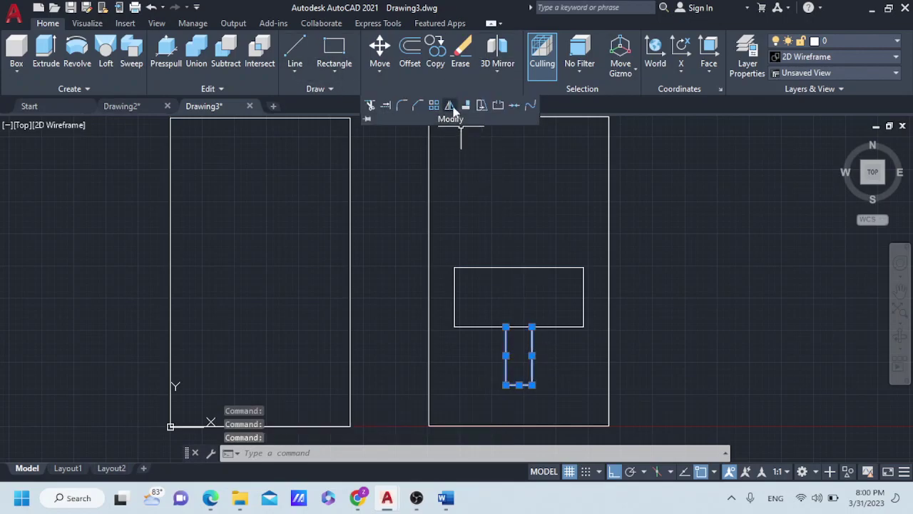
left_click(449, 105)
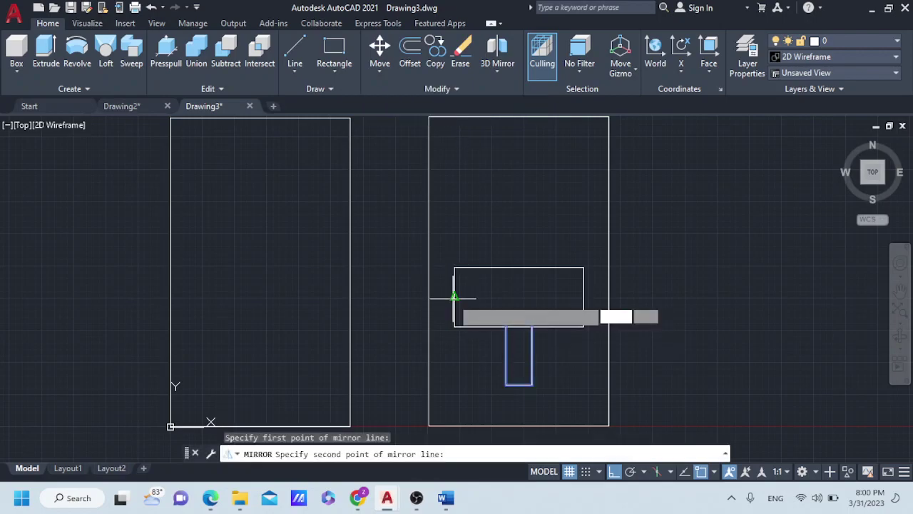
left_click(455, 297)
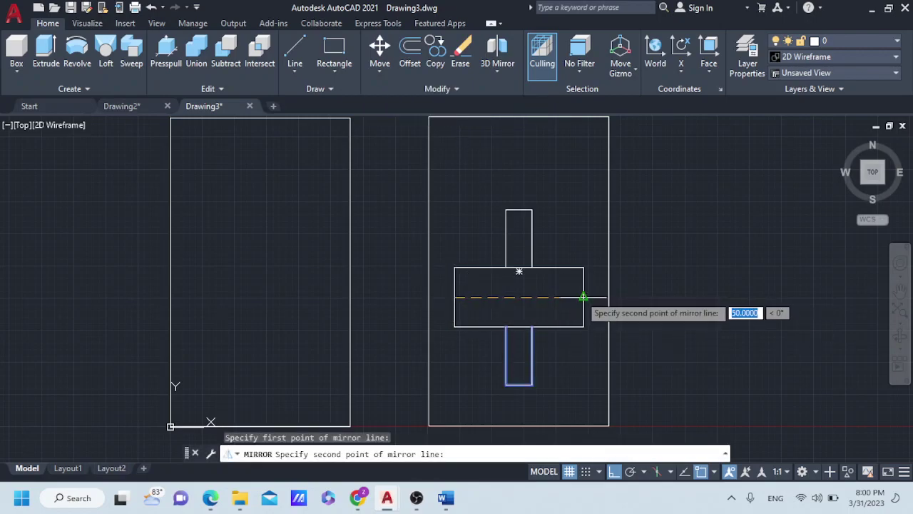
left_click(584, 297)
type("N")
key("Return")
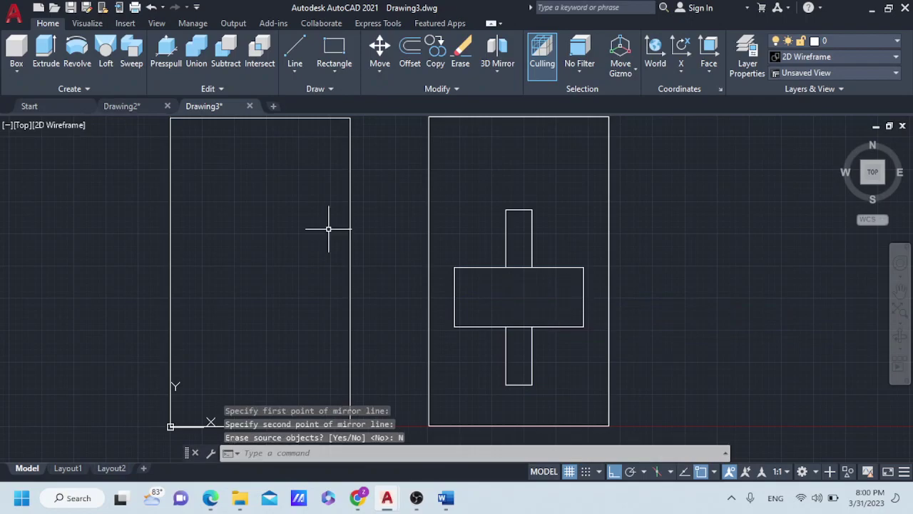
scroll(250, 234, "down", 2)
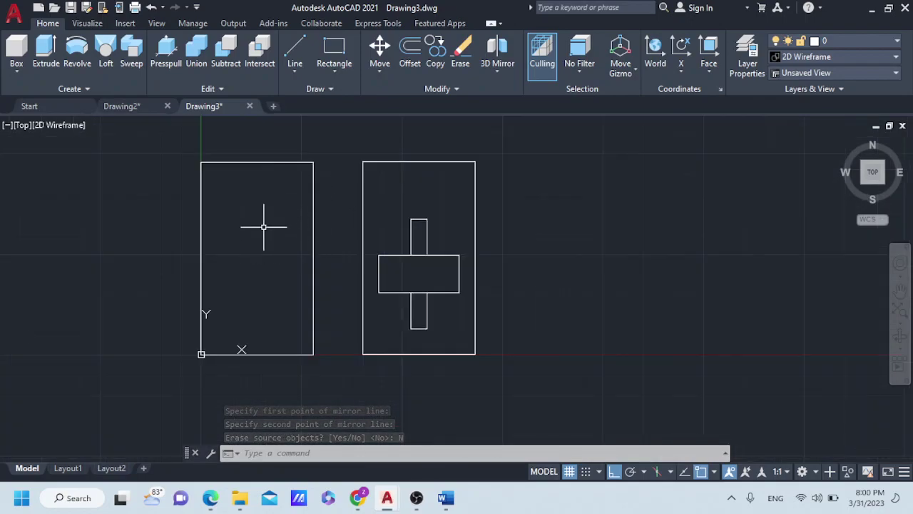
Tilt the view into 3D and switch the visual style to Realistic
middle_click_drag(333, 271, 327, 242, "shift")
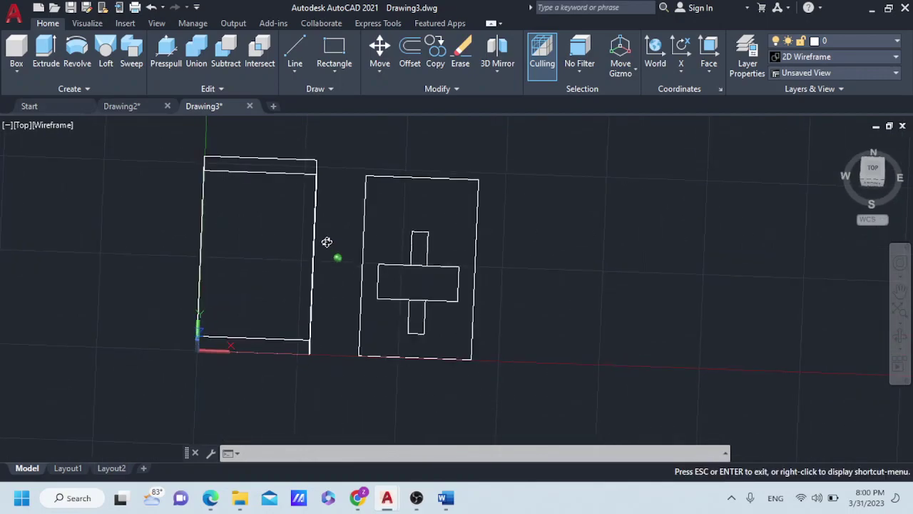
left_click(835, 56)
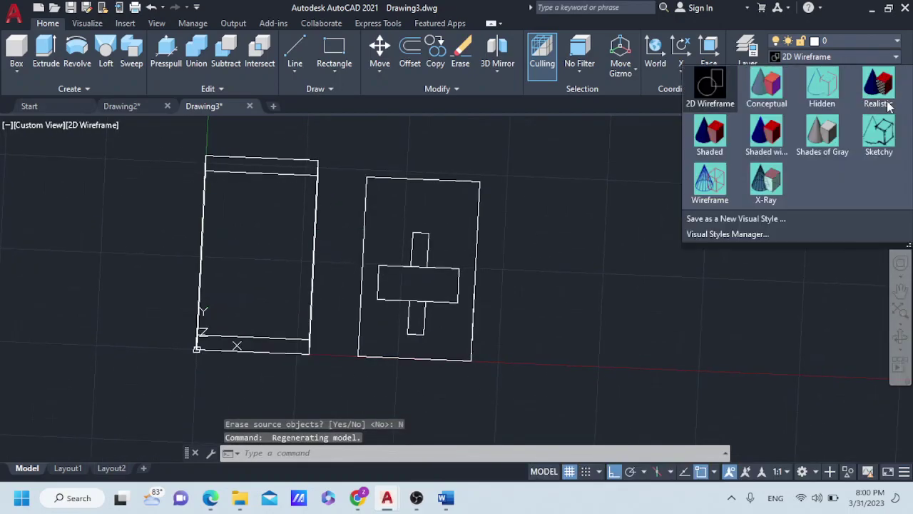
left_click(888, 106)
Window-select the cross profile and outline and move them from their bottom-left corner onto the block's corner
middle_click_drag(401, 167, 422, 161)
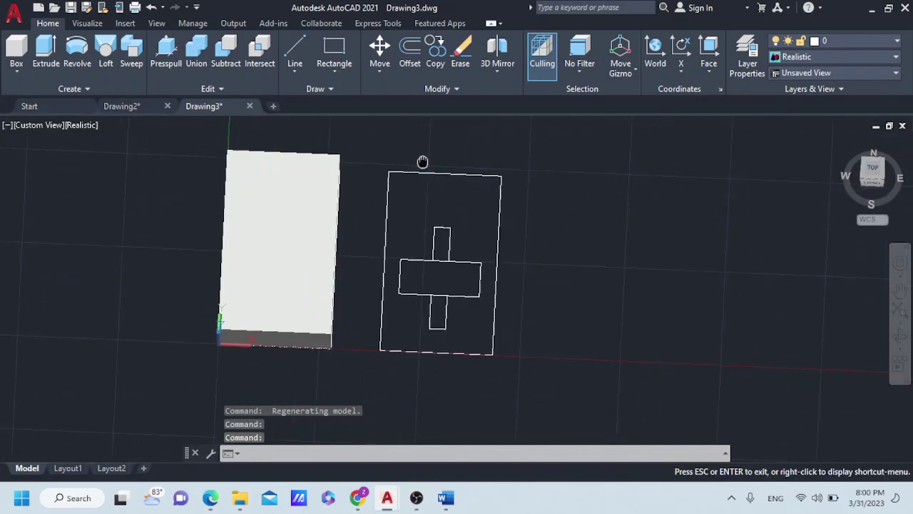
left_click(376, 161)
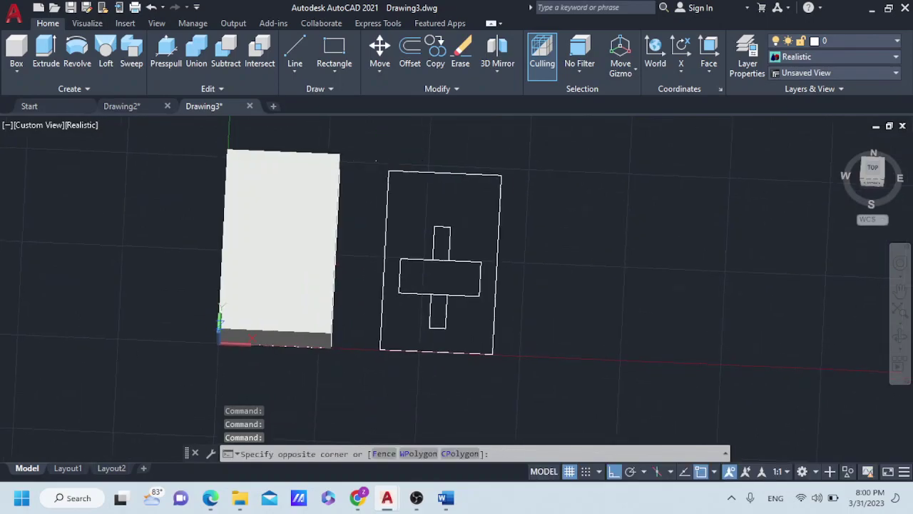
left_click(512, 386)
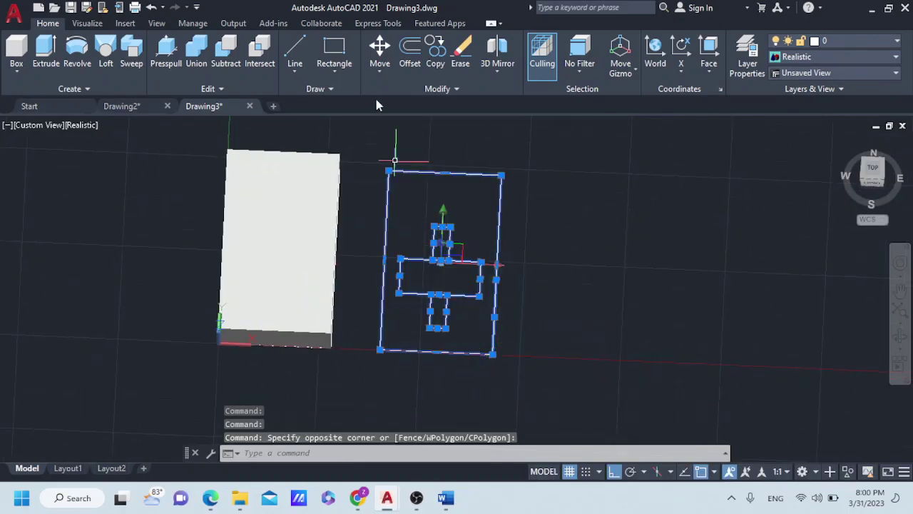
left_click(379, 49)
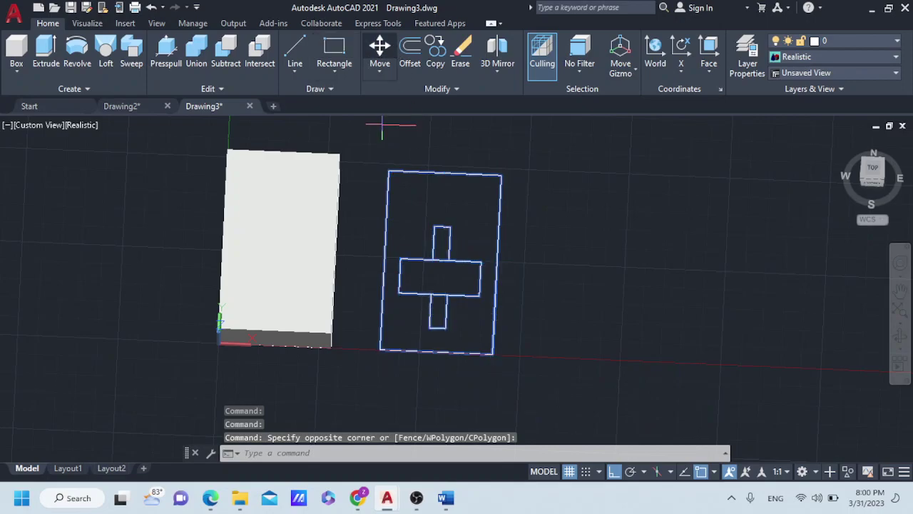
left_click(381, 348)
scroll(289, 317, "up", 3)
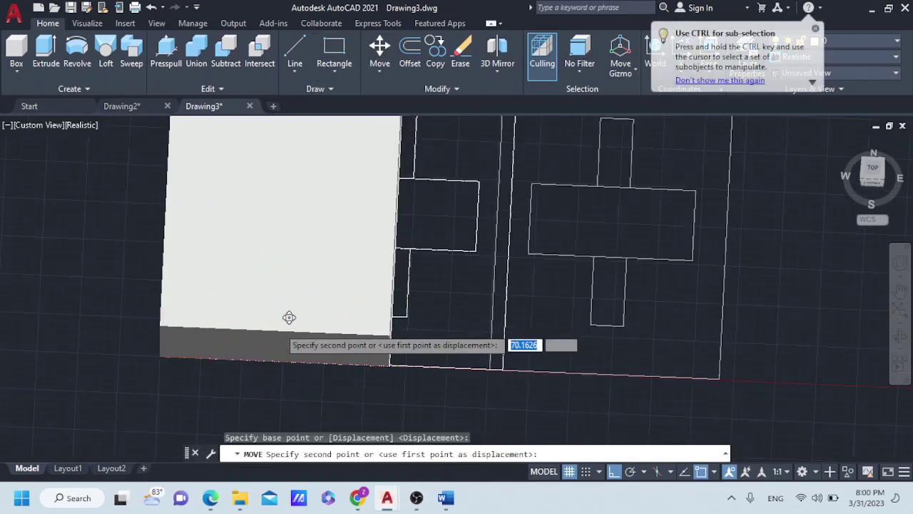
left_click(159, 322)
mouse_move(485, 300)
middle_mouse_down()
mouse_move(678, 301)
mouse_move(707, 333)
middle_mouse_up()
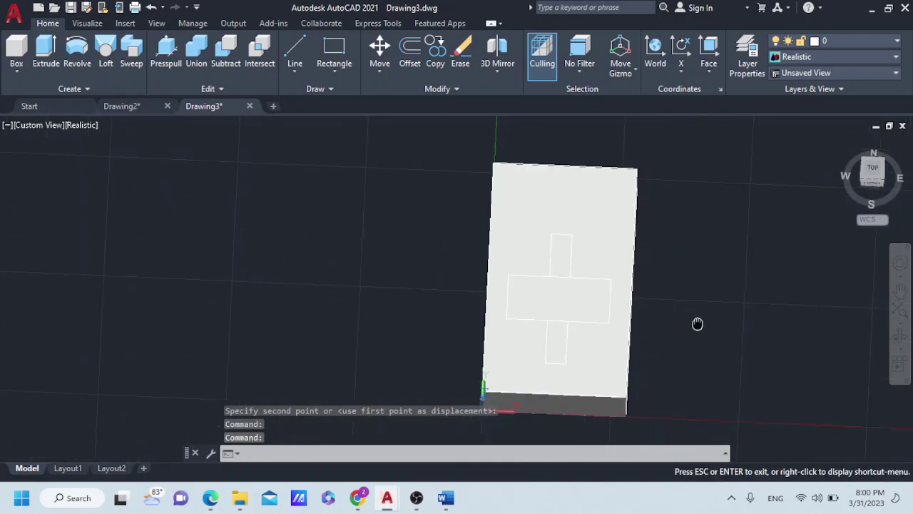
scroll(699, 323, "up", 2)
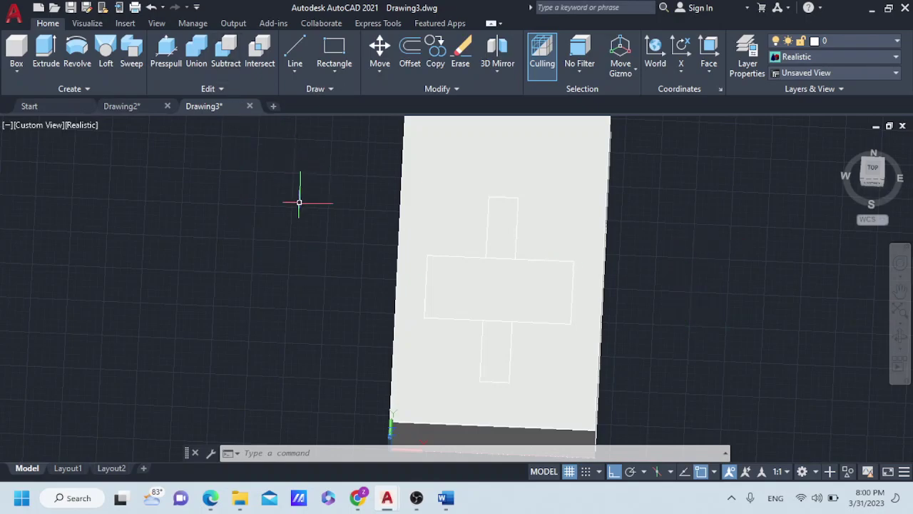
Press-pull the rectangle, lower stem and upper stem each up 54.5, then orbit to a near-front view
middle_click_drag(303, 206, 306, 176, "shift")
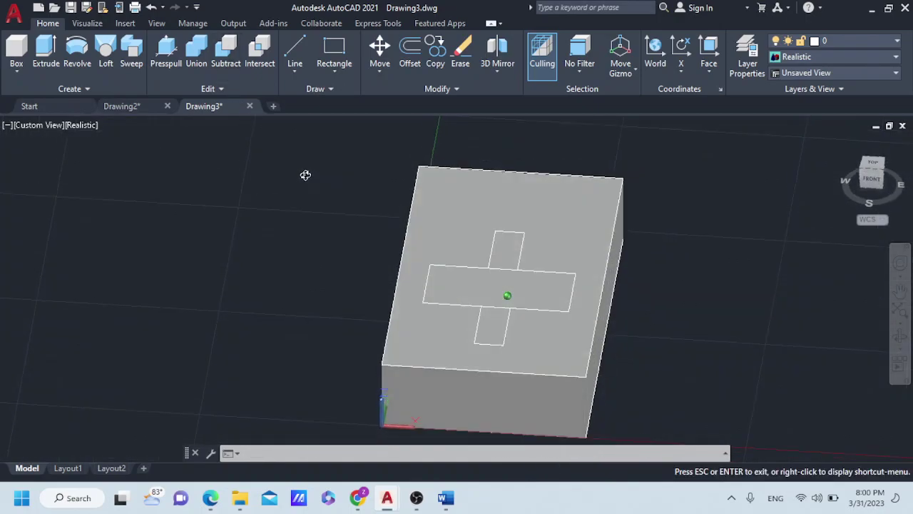
left_click(154, 63)
left_click(466, 286)
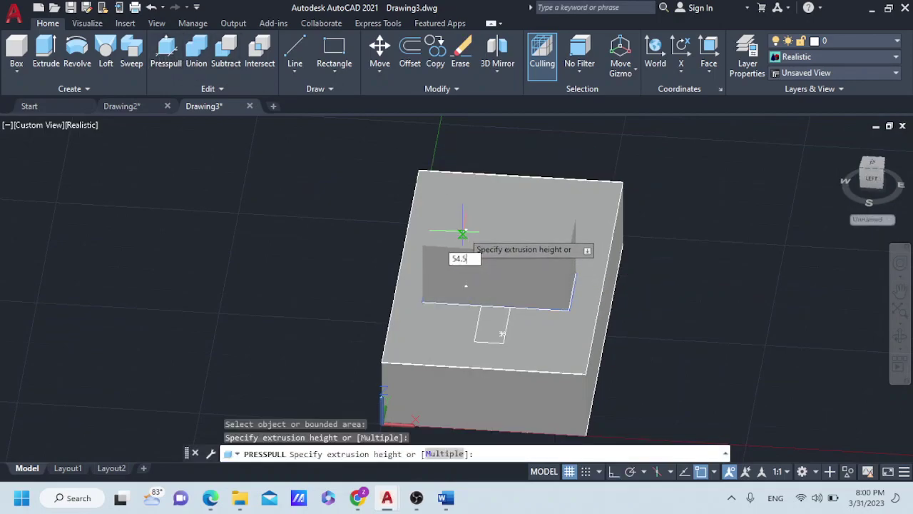
key("Return")
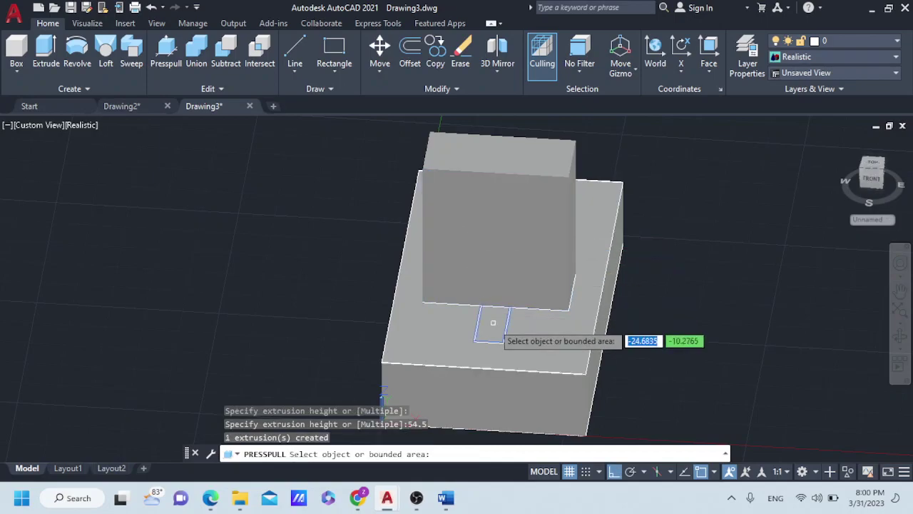
left_click(492, 322)
type("54.5")
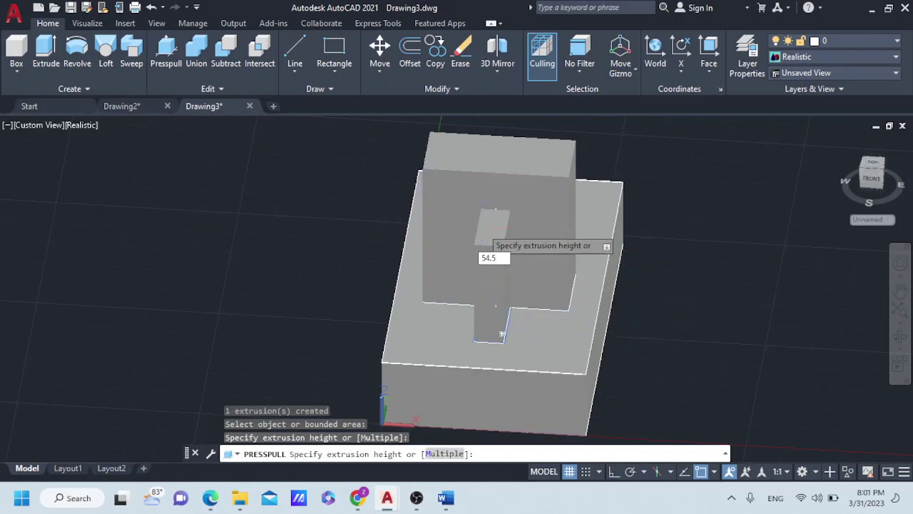
key("Return")
mouse_move(621, 249)
middle_mouse_down("shift")
mouse_move(581, 262)
mouse_move(604, 268)
middle_mouse_up("shift")
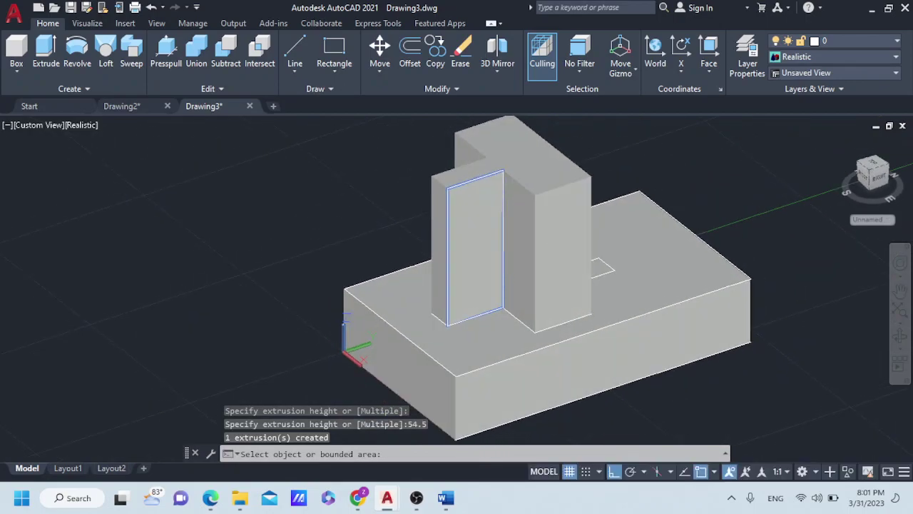
left_click(603, 267)
type("54.5")
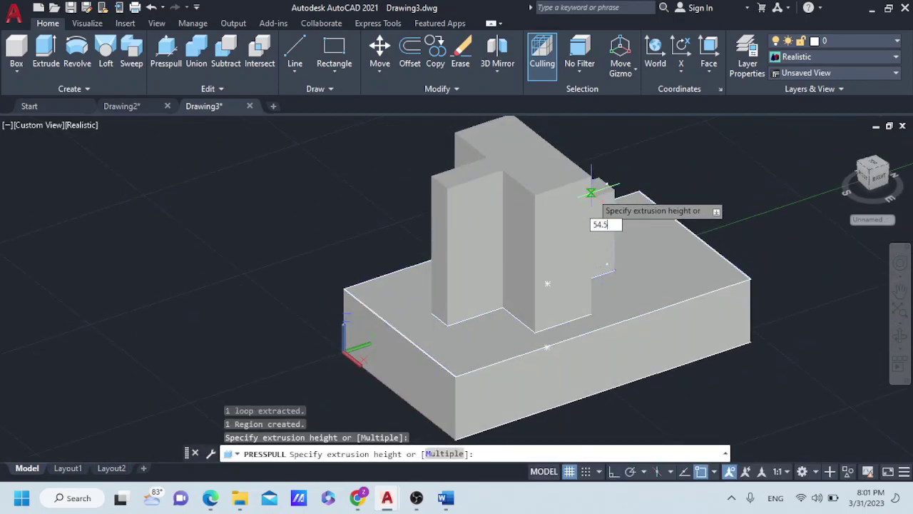
key("Return")
key("Return")
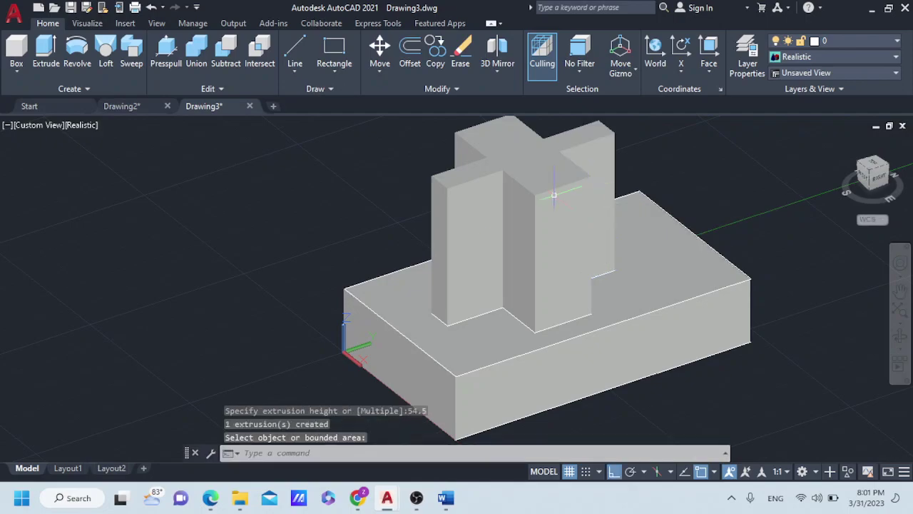
mouse_move(390, 186)
middle_mouse_down("shift")
mouse_move(336, 155)
mouse_move(357, 188)
middle_mouse_up("shift")
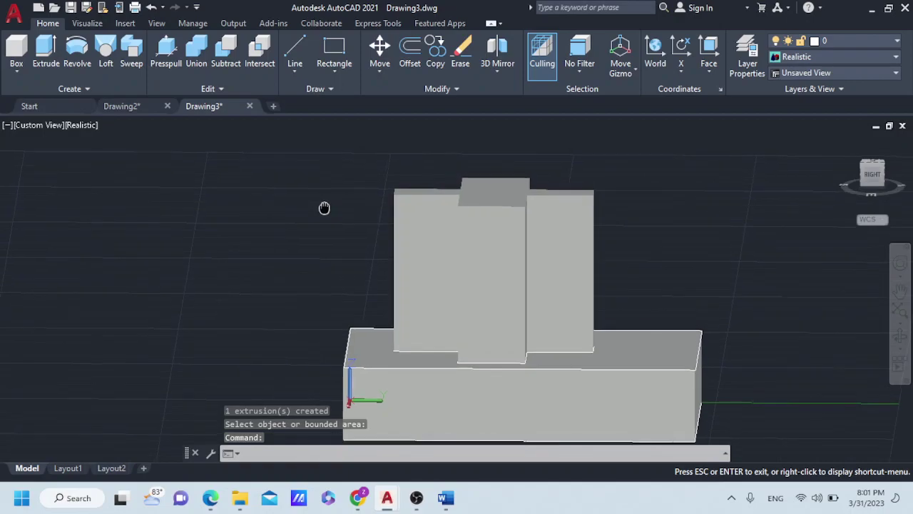
Align the UCS to the middle upright's front face
left_click(335, 74)
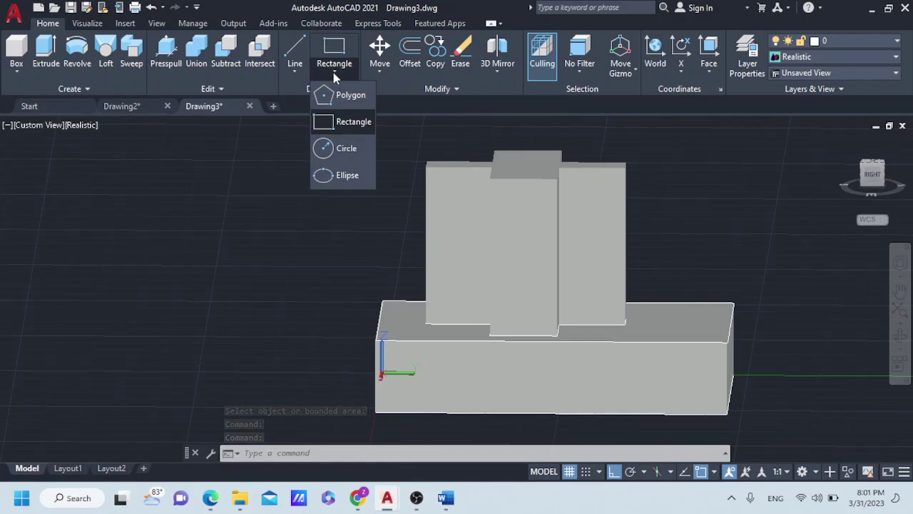
left_click(296, 50)
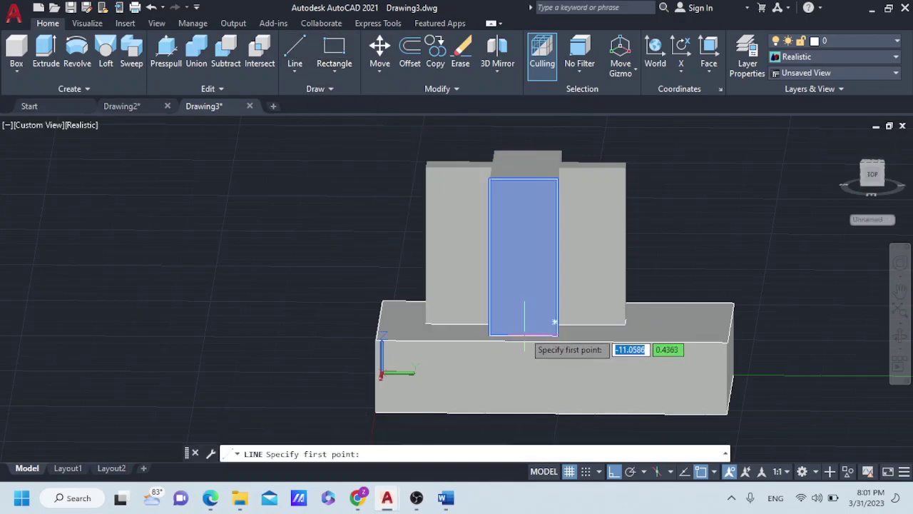
key("Escape")
left_click(709, 49)
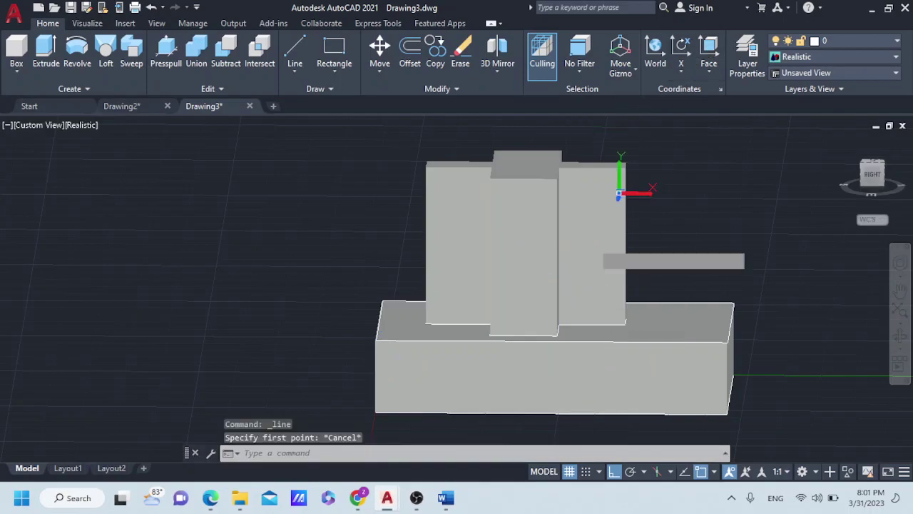
left_click(504, 334)
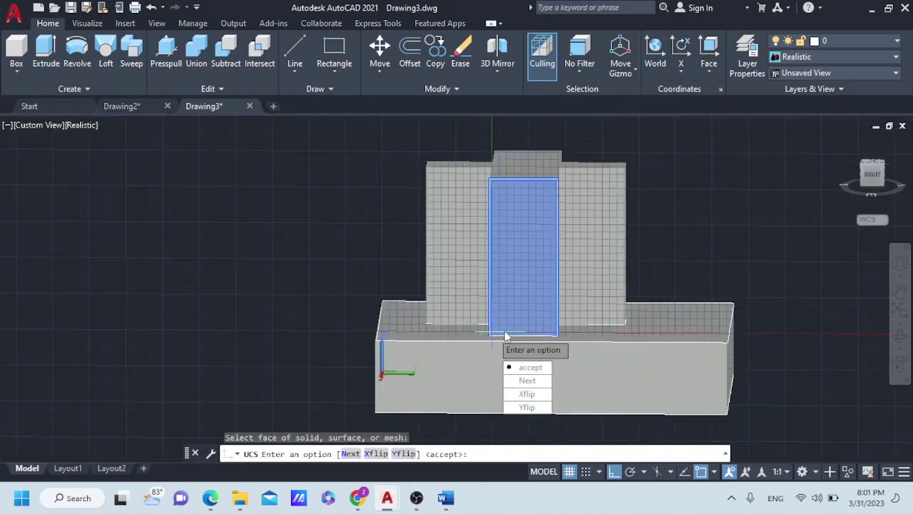
left_click(545, 393)
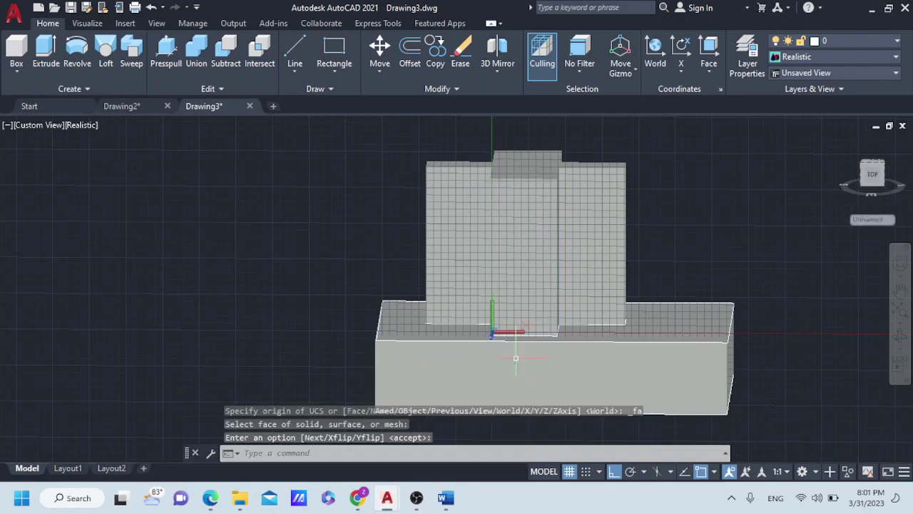
Draw a 43-unit vertical line up from the bottom edge of that face
left_click(295, 50)
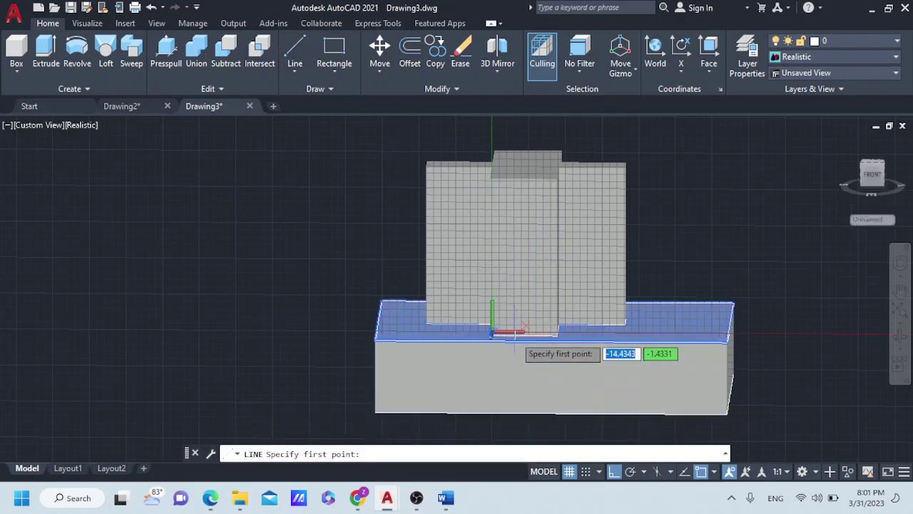
left_click(523, 332)
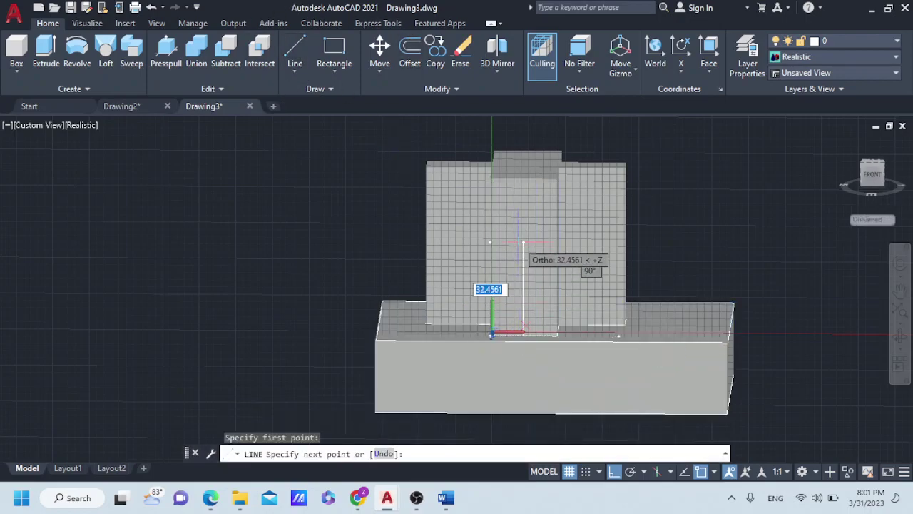
type("43")
key("Return")
key("Escape")
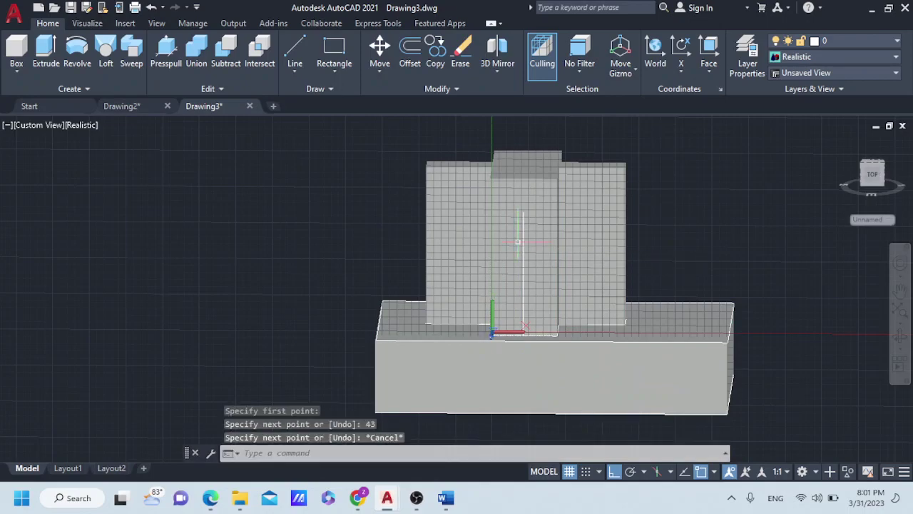
left_click(335, 72)
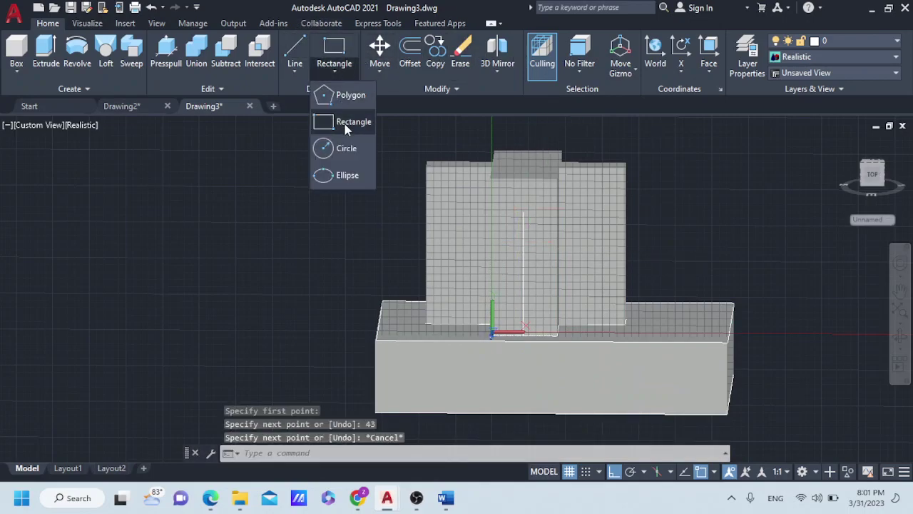
Draw an 11.5-radius circle centred on the 43-unit line's top endpoint
left_click(347, 147)
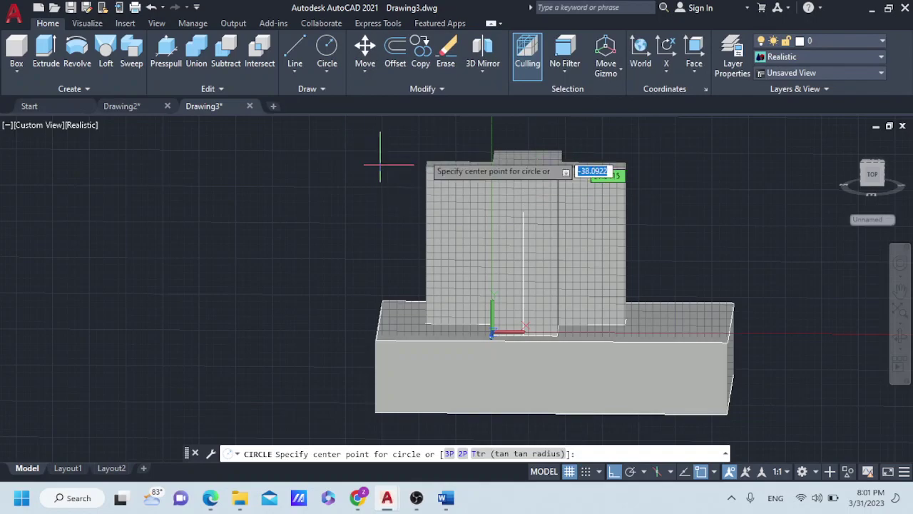
left_click(523, 212)
type("11.5")
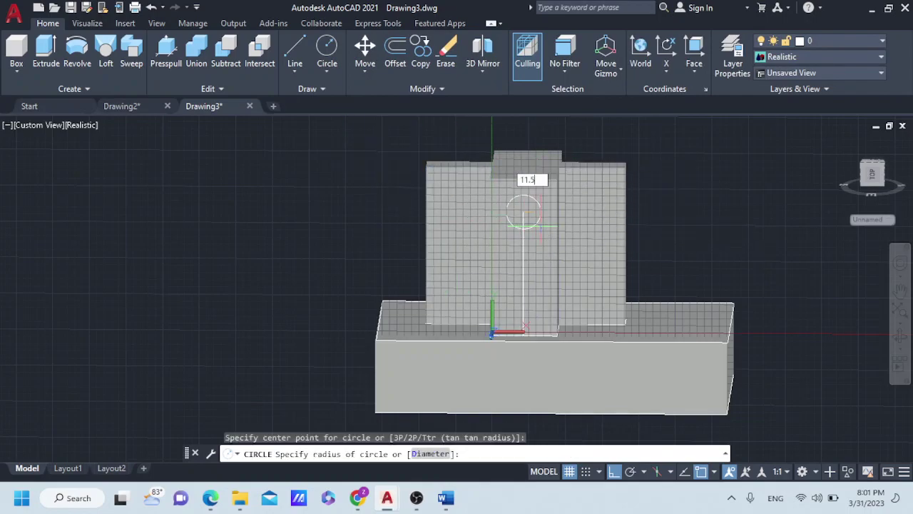
key("Return")
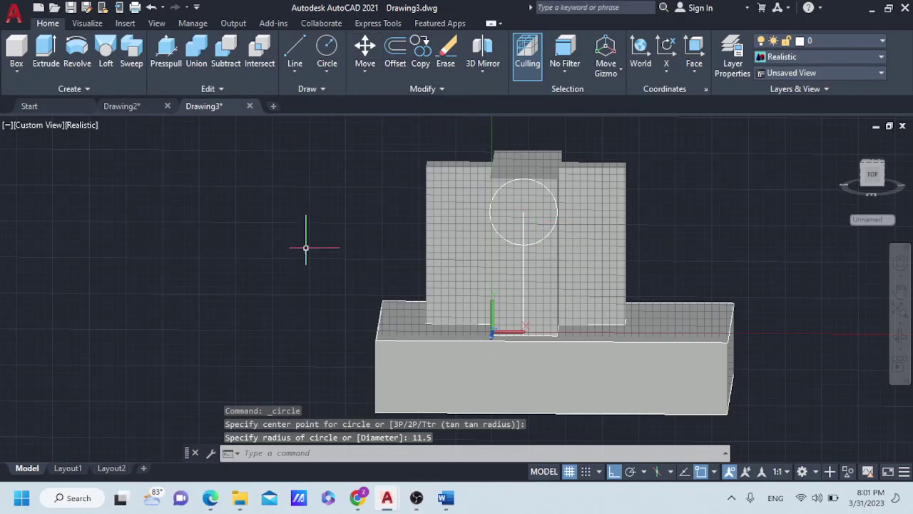
left_click_drag(305, 247, 305, 265)
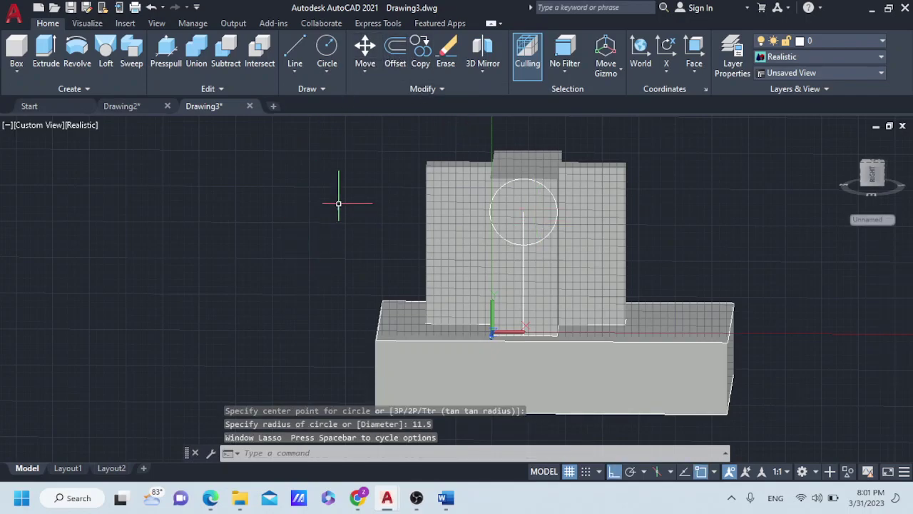
middle_click_drag(353, 190, 350, 214, "shift")
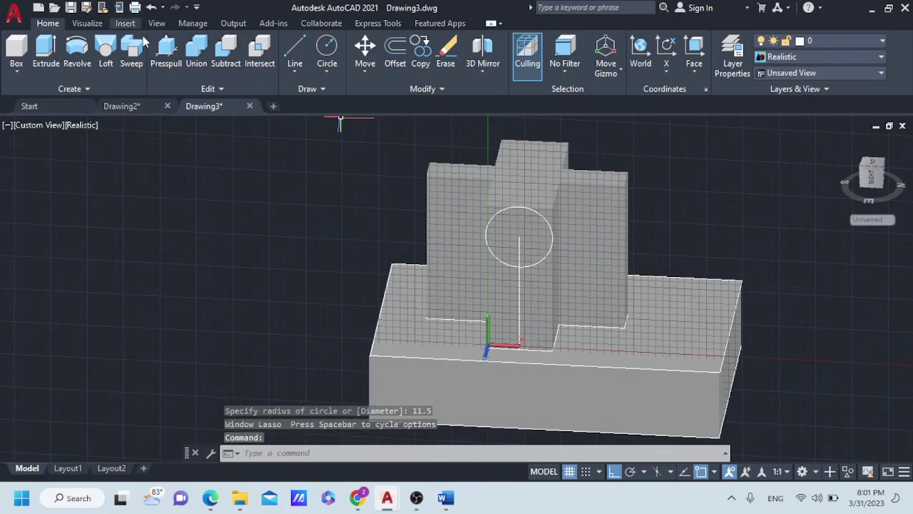
Press-pull the circle region and the adjacent region to give the upright a rounded top
left_click(162, 47)
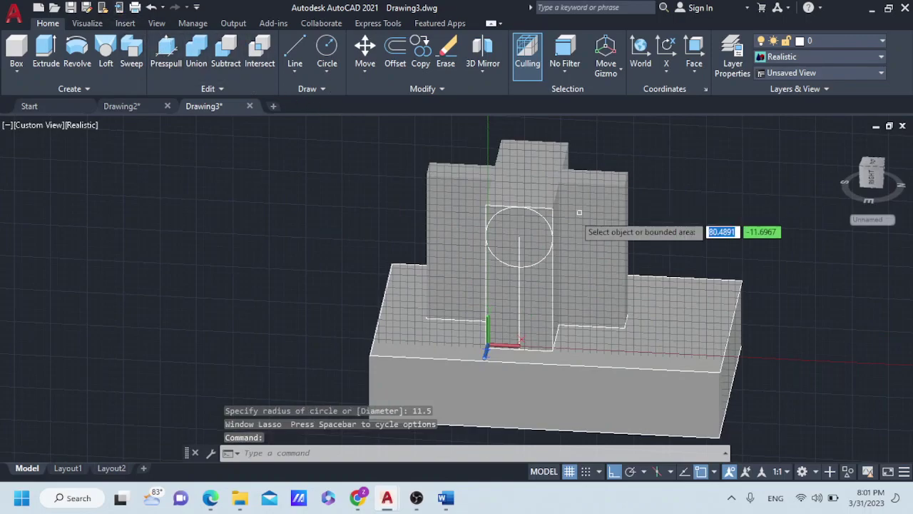
left_click(493, 213)
left_click(532, 125)
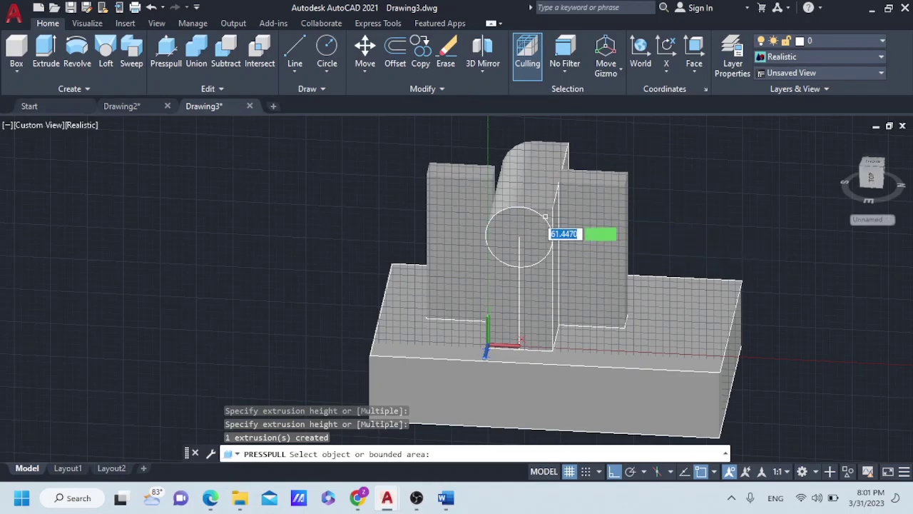
left_click(528, 214)
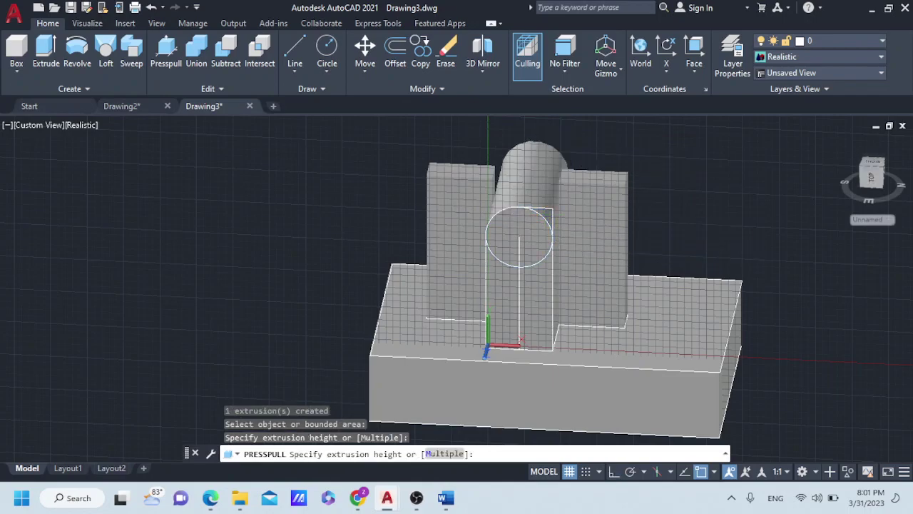
left_click(568, 140)
key("Return")
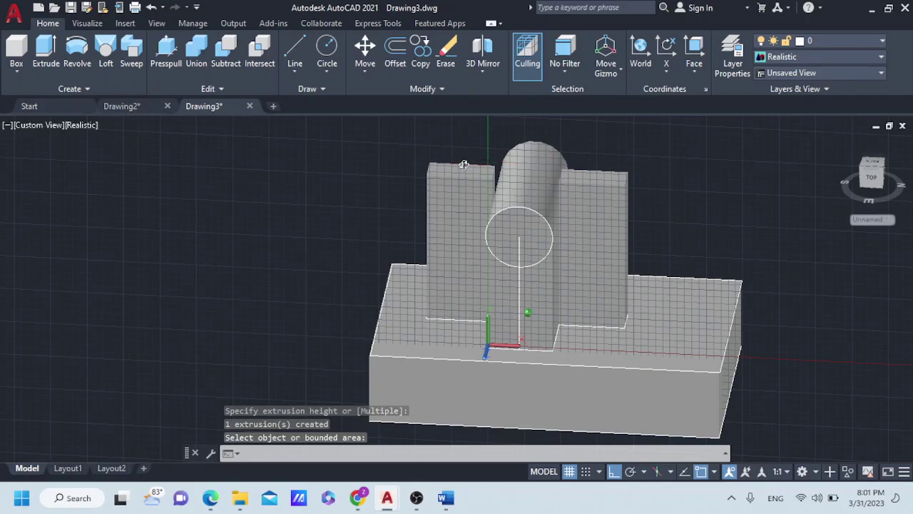
mouse_move(464, 165)
middle_mouse_down("shift")
mouse_move(483, 149)
mouse_move(463, 131)
mouse_move(392, 173)
middle_mouse_up("shift")
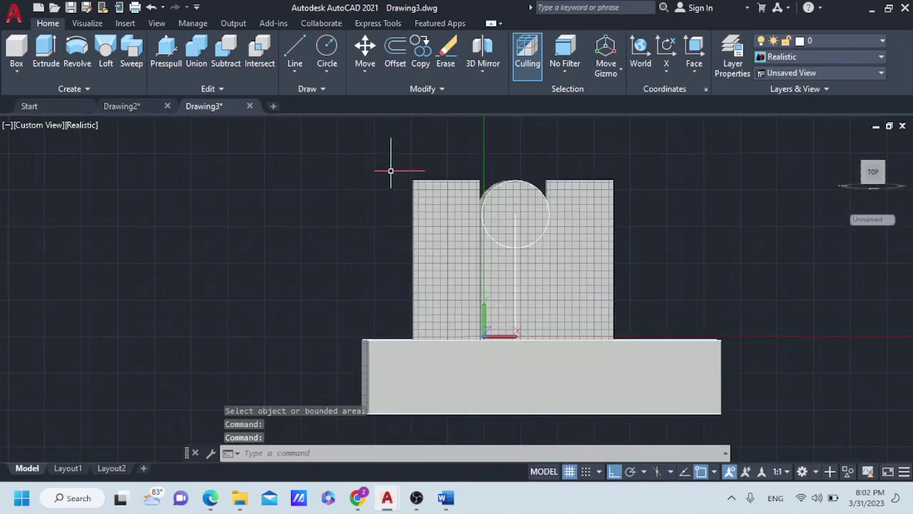
Draw a 7.5-radius circle concentric with the upright's rounded top
left_click(333, 44)
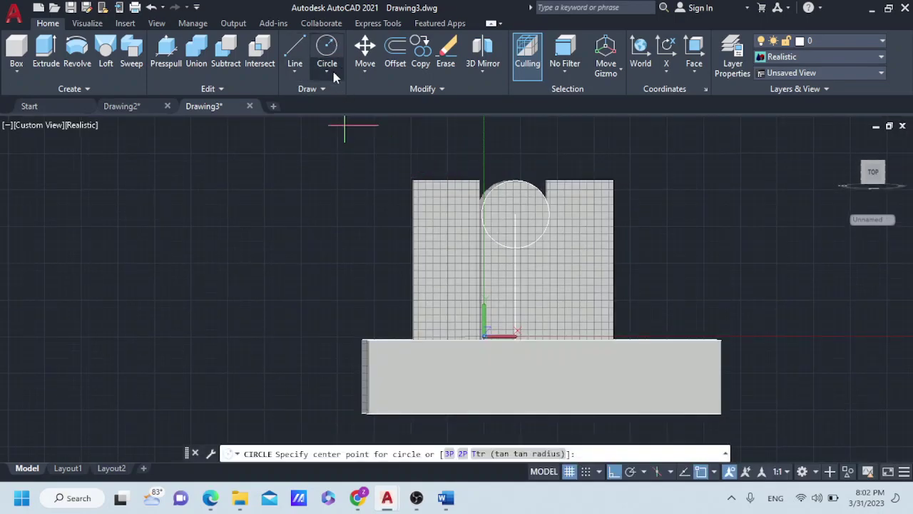
left_click(515, 213)
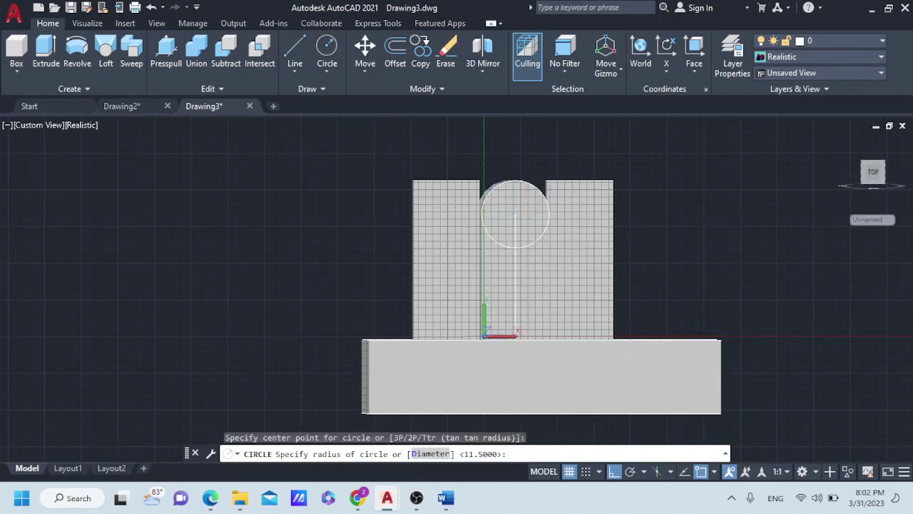
key("Escape")
left_click(328, 56)
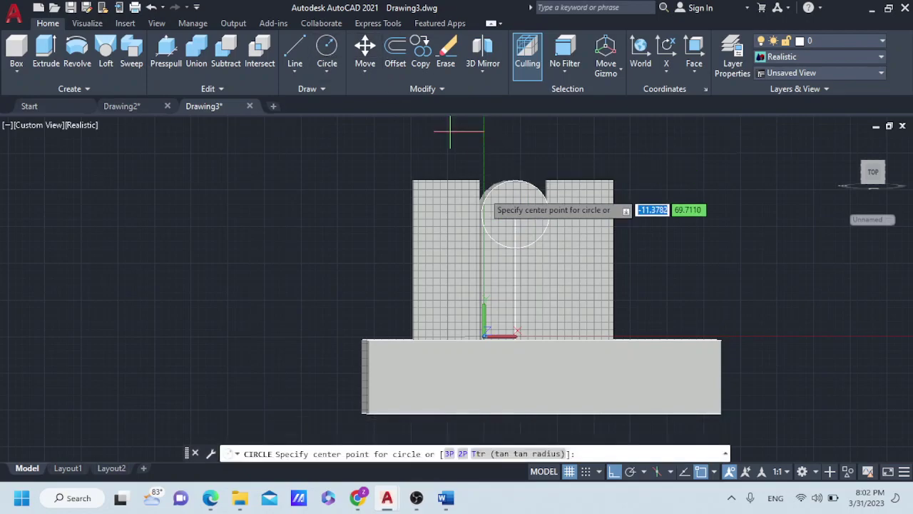
left_click(519, 216)
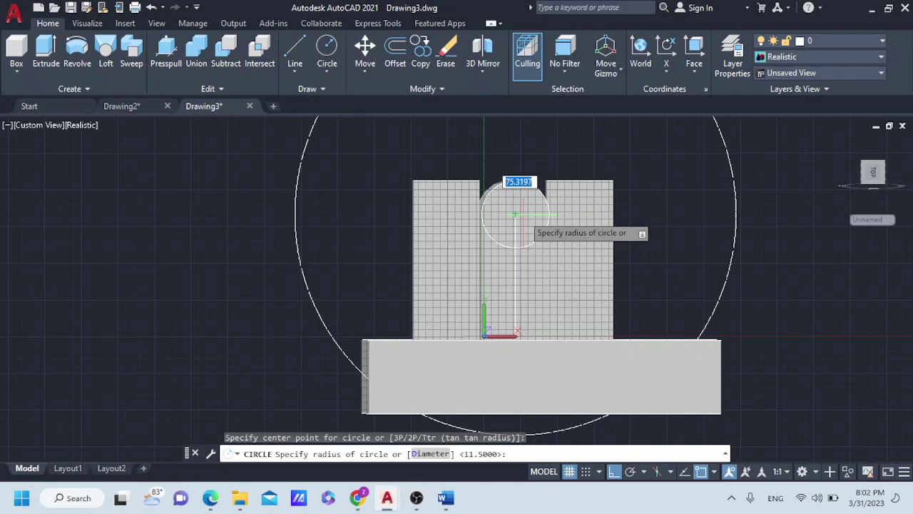
type("7.5")
key("Return")
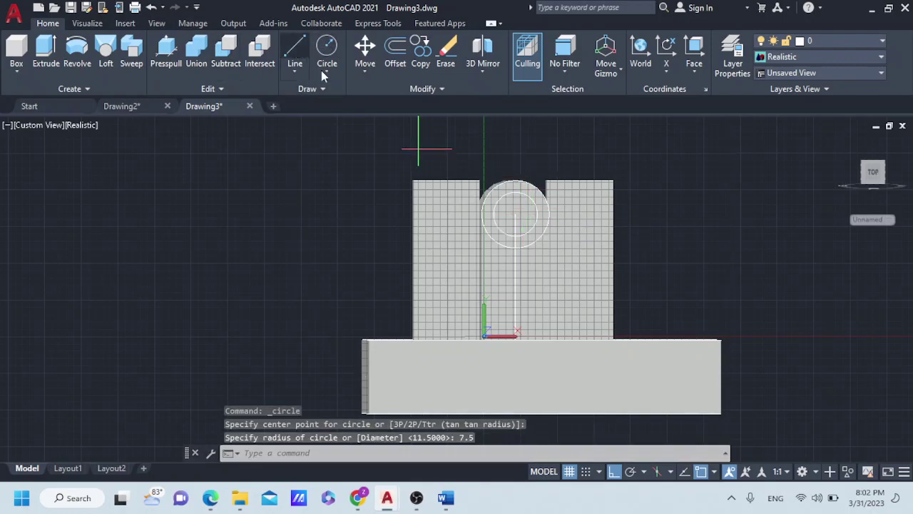
left_click(295, 51)
middle_click_drag(395, 295, 399, 294, "shift")
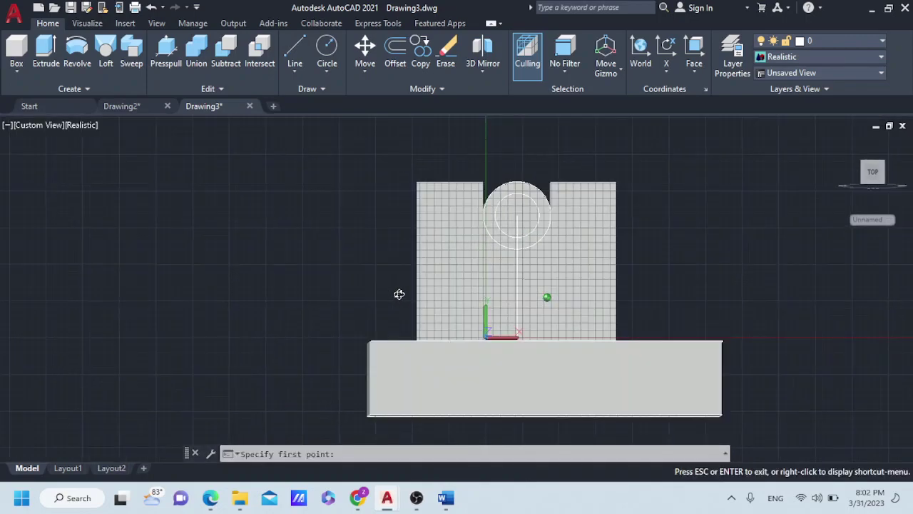
Sketch short 2.5-unit line segments at the top of the arch
scroll(389, 268, "up", 3)
scroll(299, 300, "down", 1)
middle_click_drag(275, 312, 179, 366)
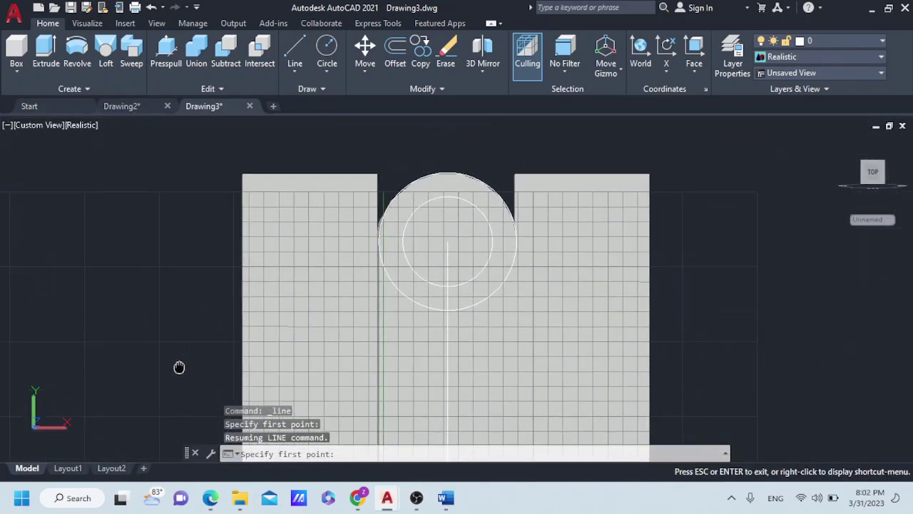
scroll(192, 353, "up", 1)
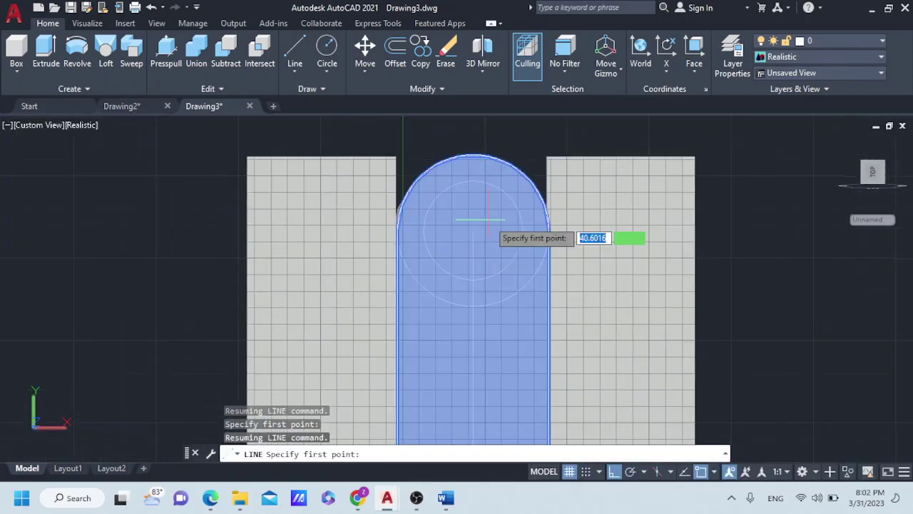
left_click(473, 181)
type("2.5")
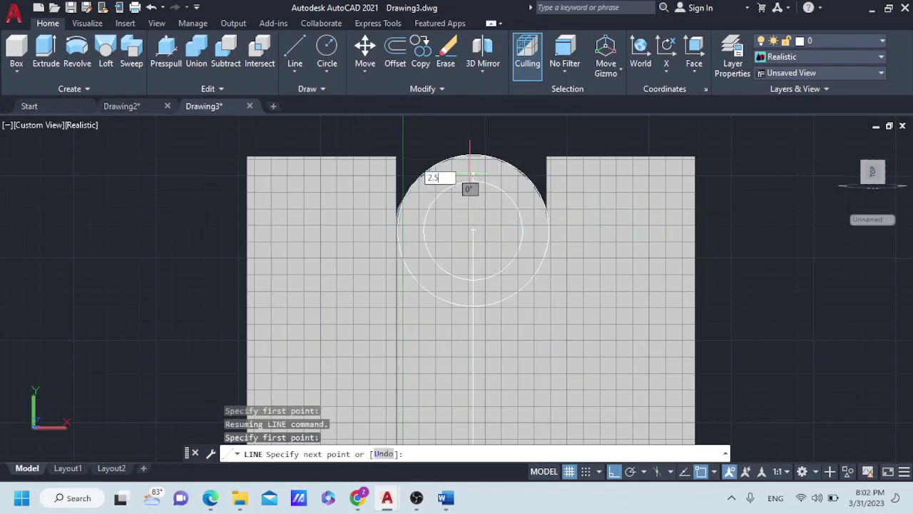
key("Return")
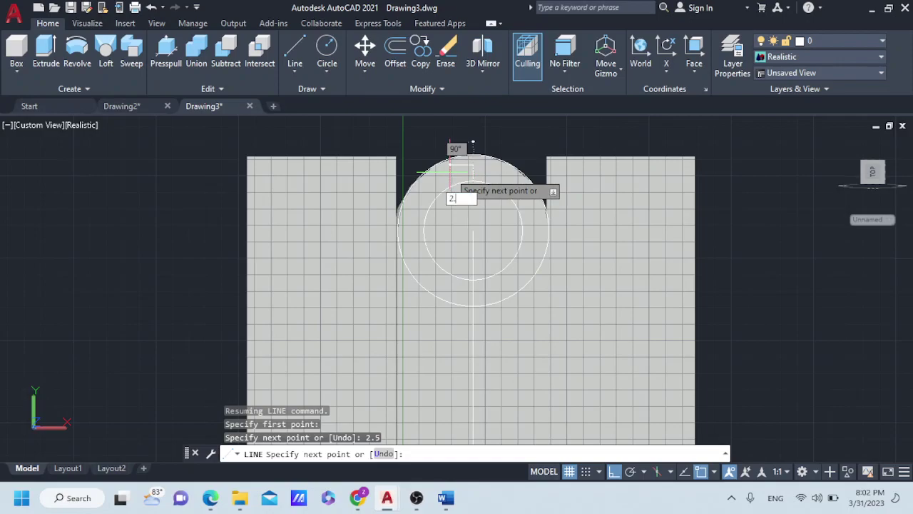
type("5")
key("Return")
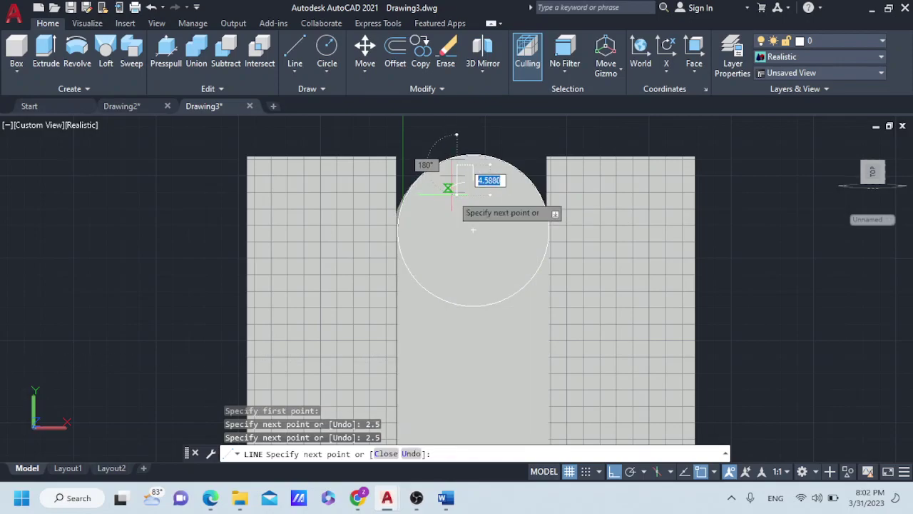
left_click(448, 188)
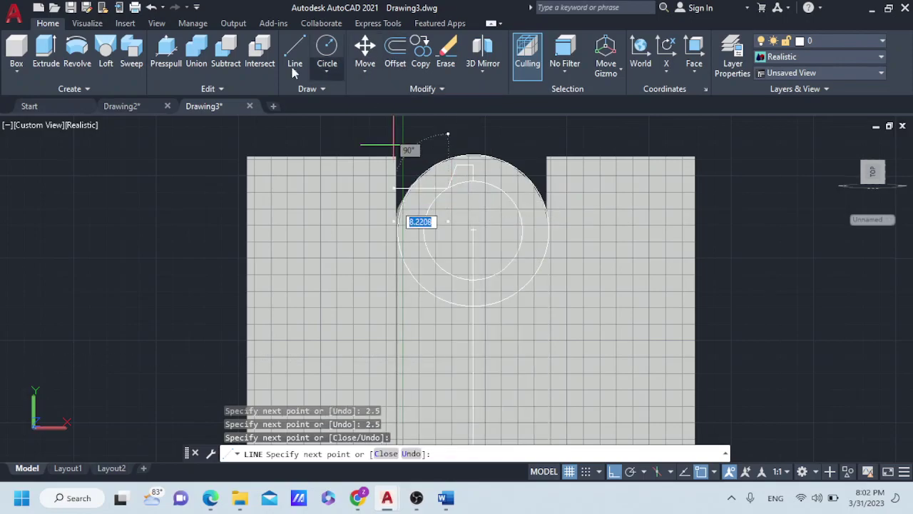
Undo those line segments and zoom in on the upright's rounded top
left_click(151, 7)
scroll(393, 139, "up", 2)
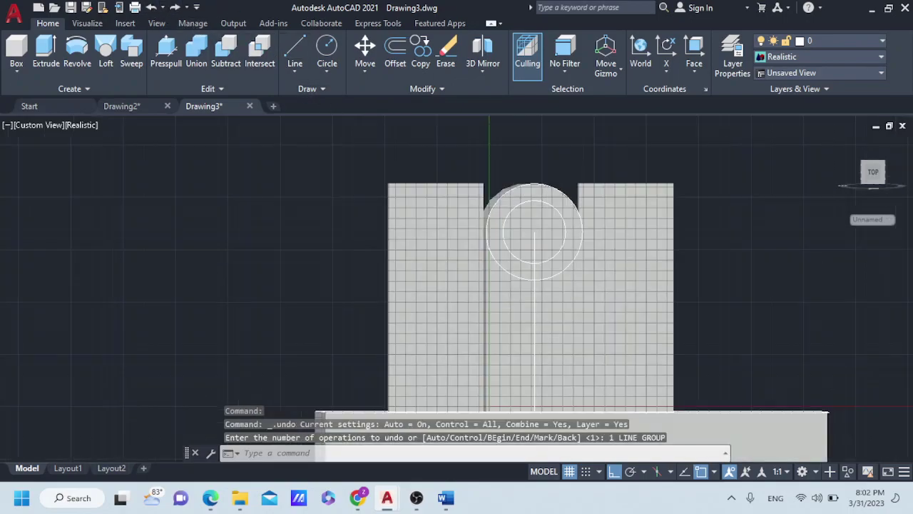
scroll(428, 150, "up", 2)
scroll(533, 172, "up", 2)
middle_click_drag(481, 193, 296, 157)
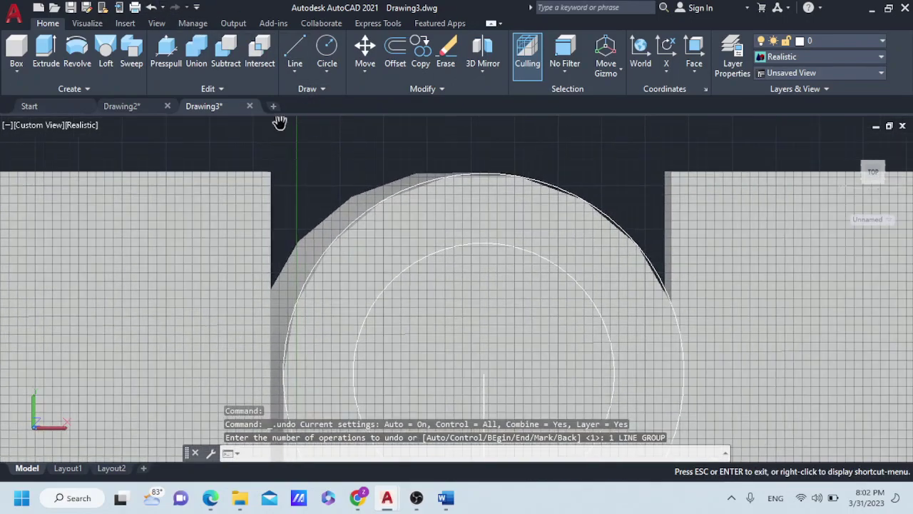
Draw two 2.5-unit line segments from the inner circle's top quadrant
left_click(298, 60)
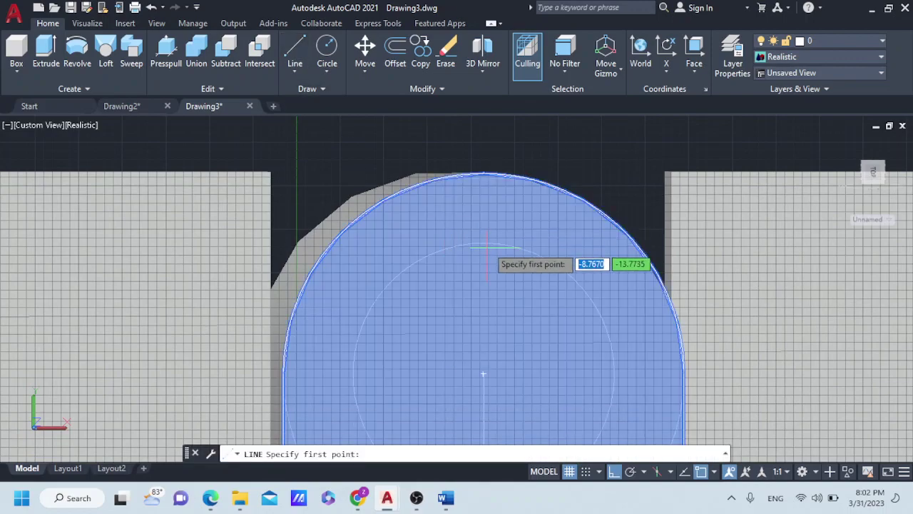
left_click(483, 243)
type("2.5")
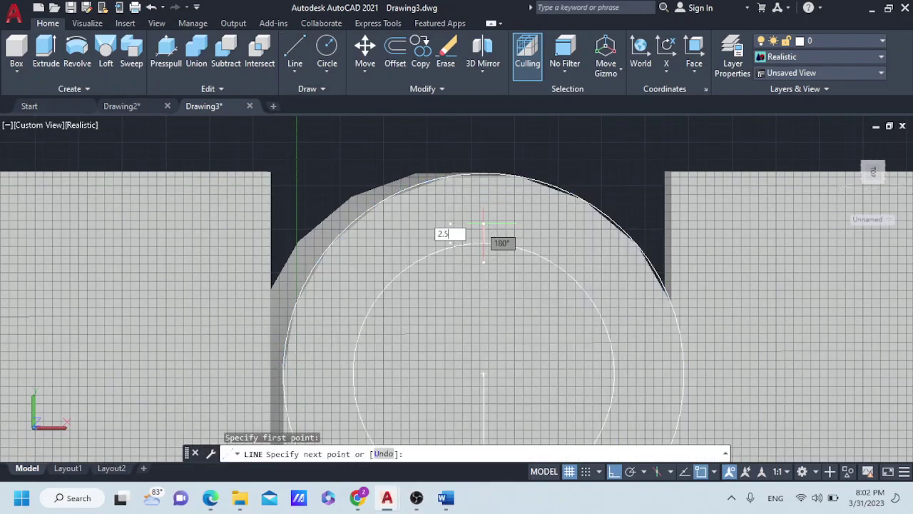
key("Return")
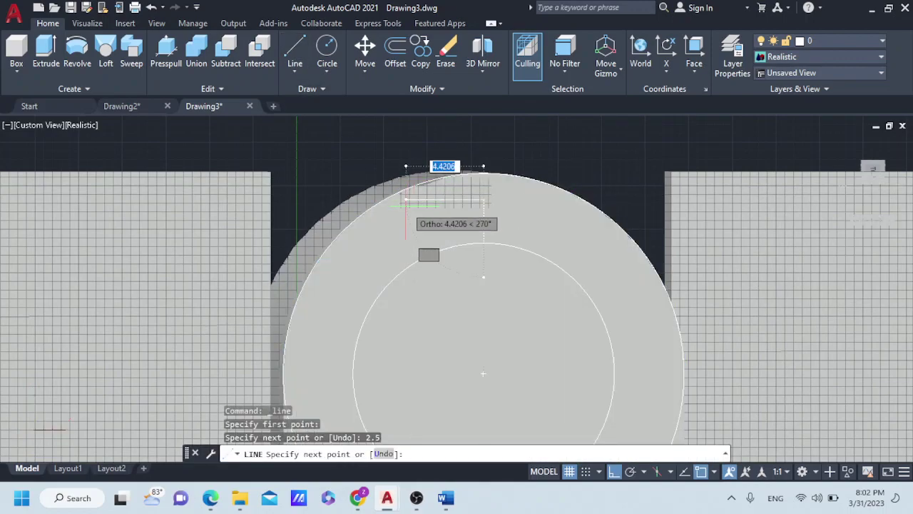
key("Return")
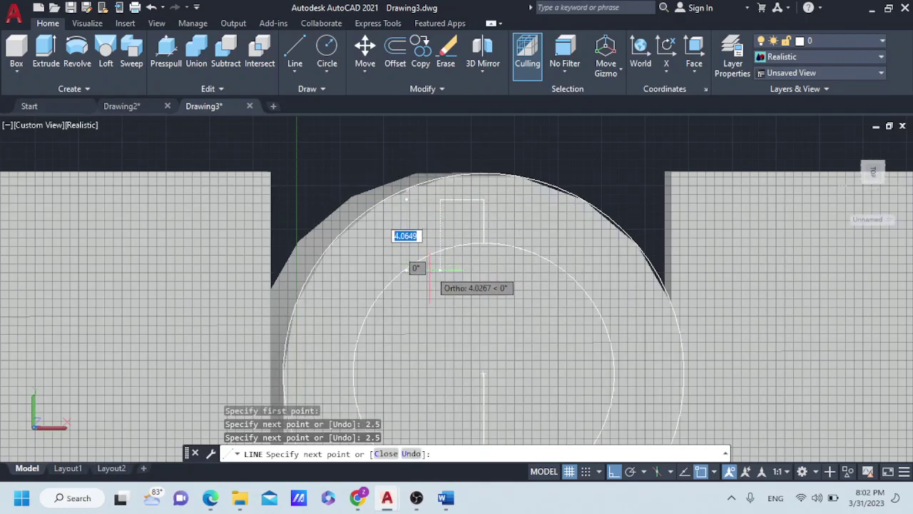
key("Escape")
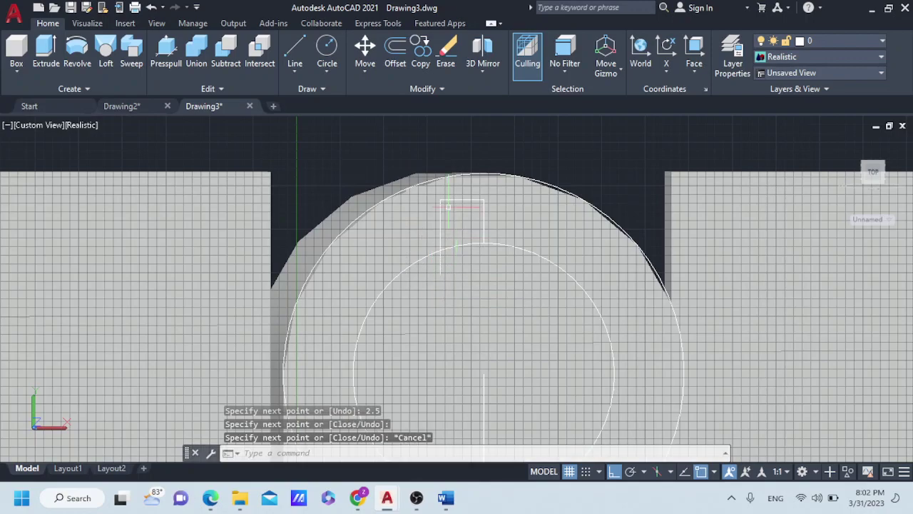
Grip-stretch the notch's top line by 2.5
left_click(454, 199)
left_click(484, 199)
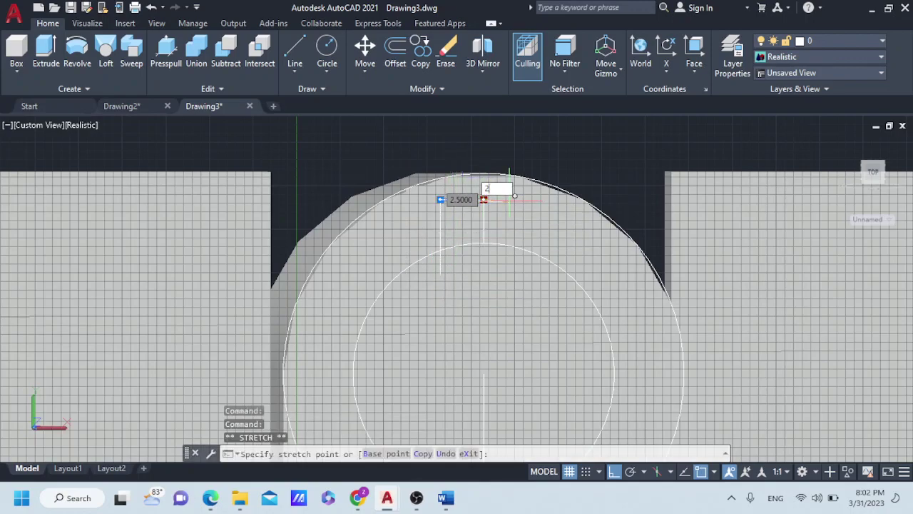
type("2.5")
key("Return")
key("Escape")
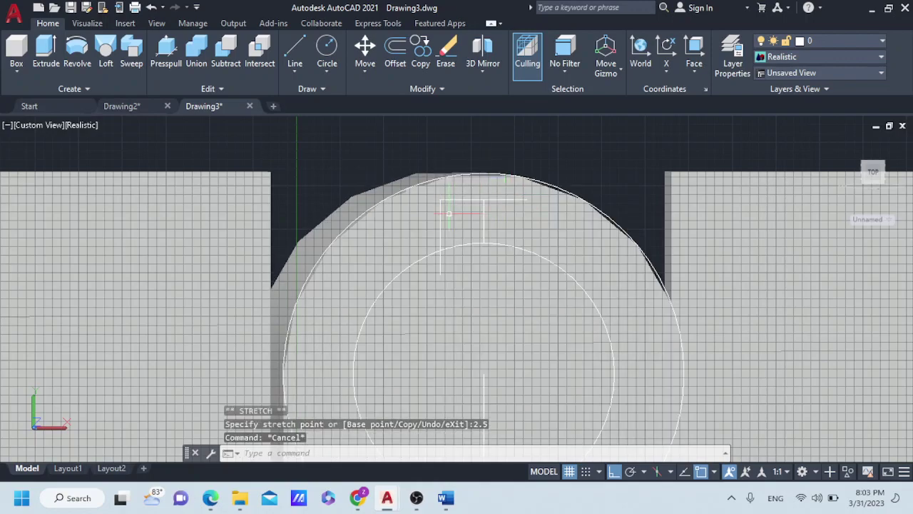
Copy the notch's vertical side line 5 units to the right
left_click(440, 216)
right_click(442, 218)
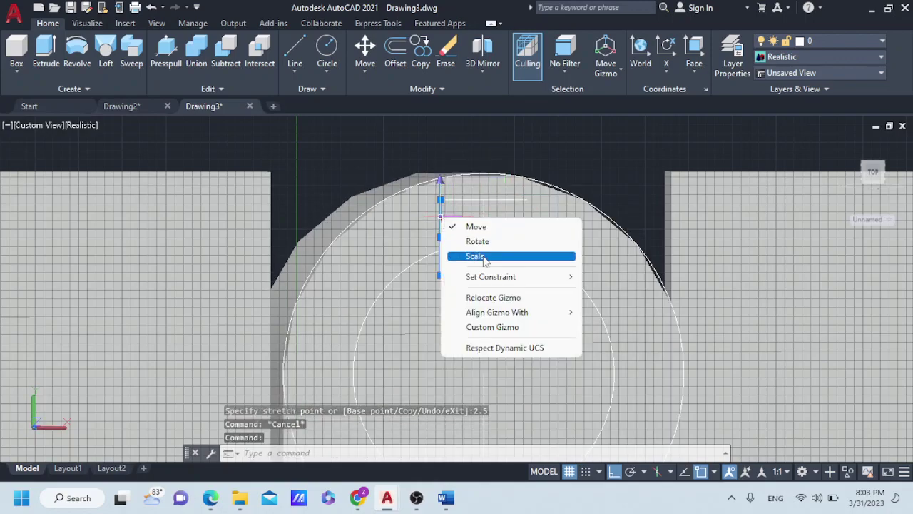
left_click(420, 48)
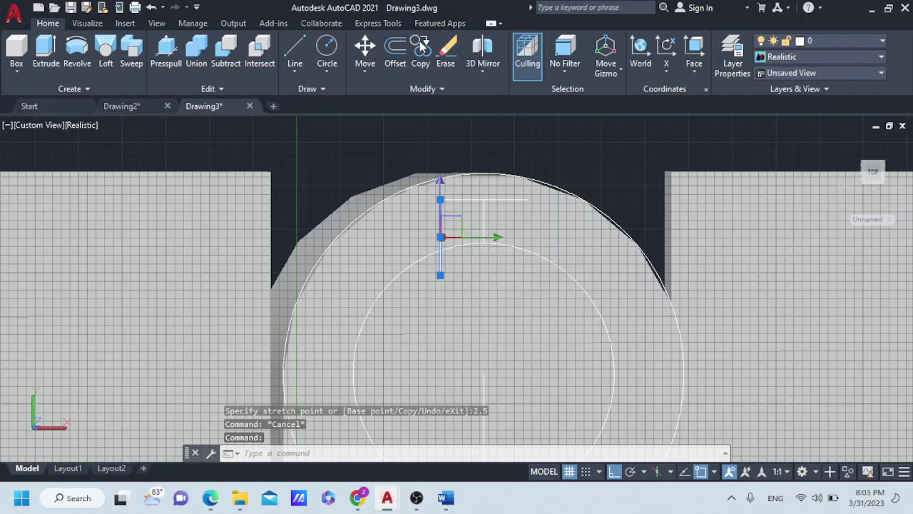
left_click(420, 48)
left_click(440, 199)
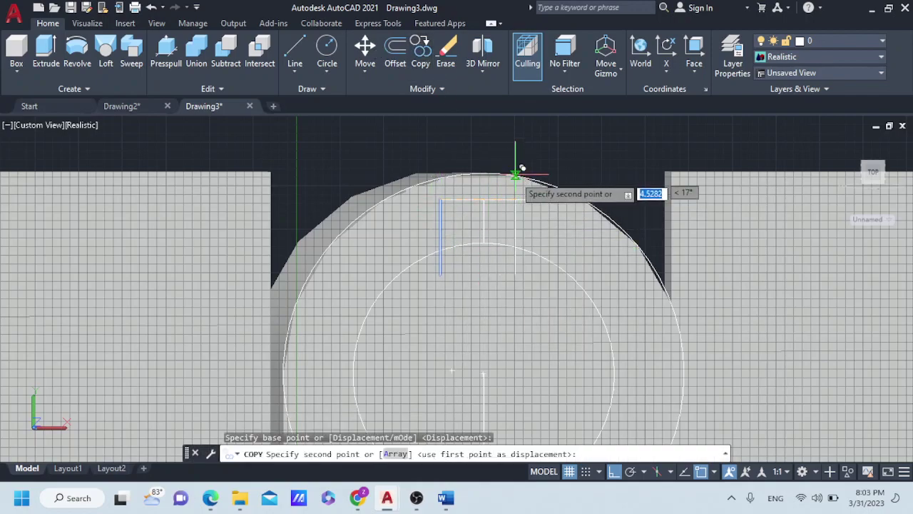
type("5")
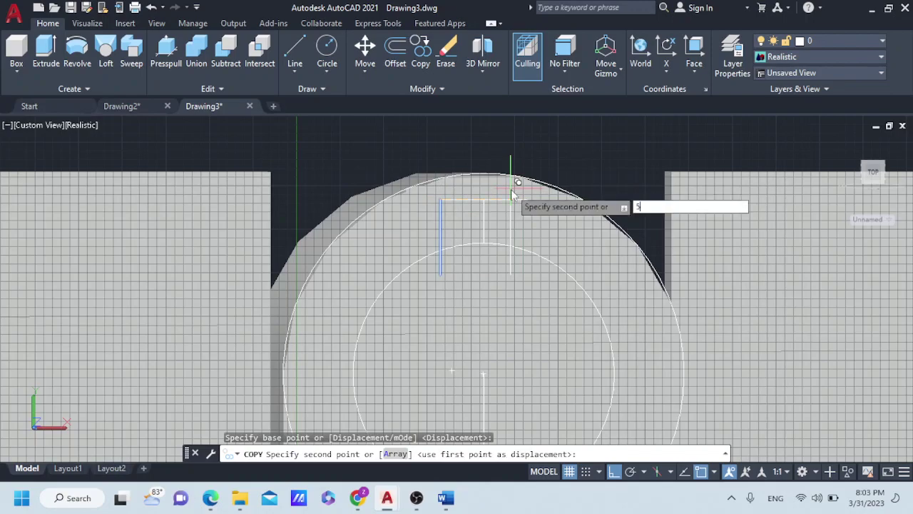
key("Return")
key("Escape")
Trim the stray piece and the middle line inside the notch rectangle
left_click(485, 220)
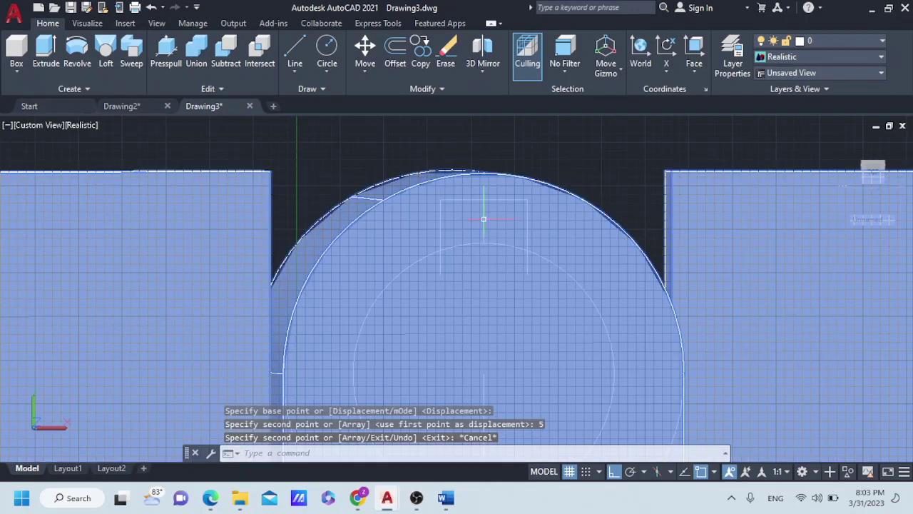
key("Escape")
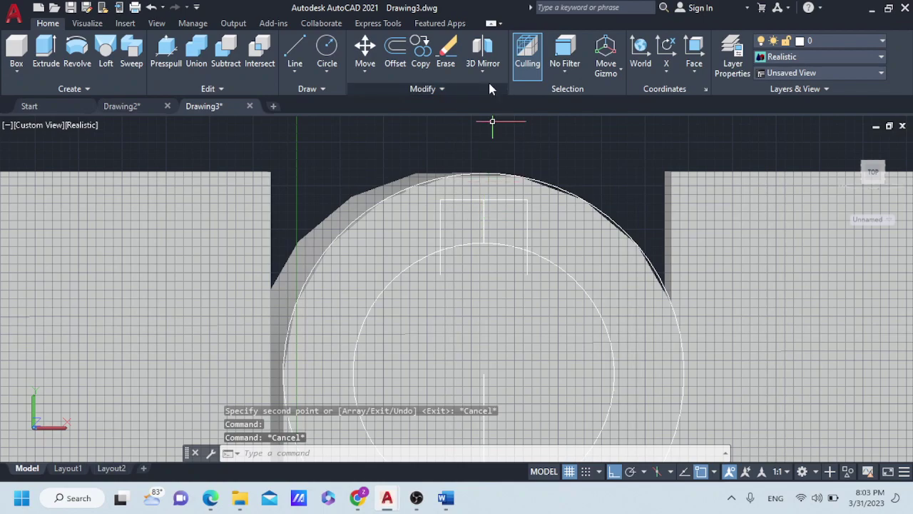
left_click(490, 84)
left_click(360, 106)
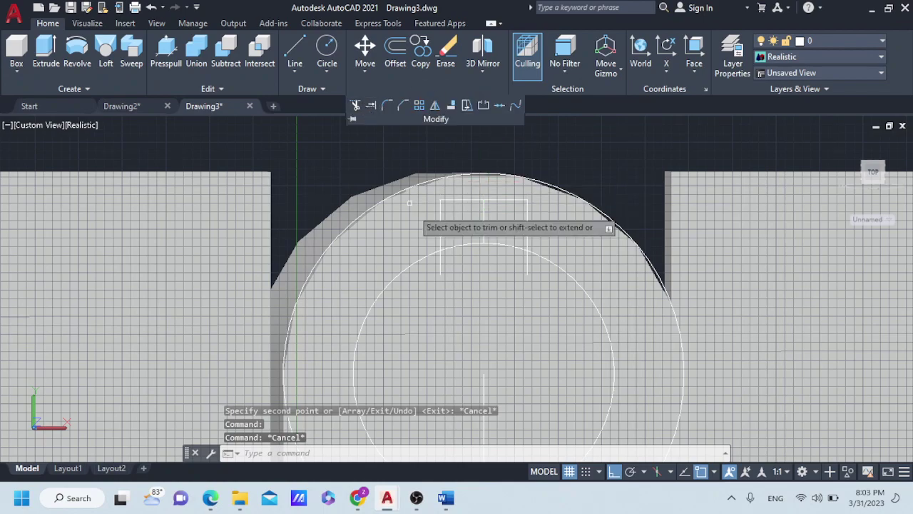
left_click(446, 254)
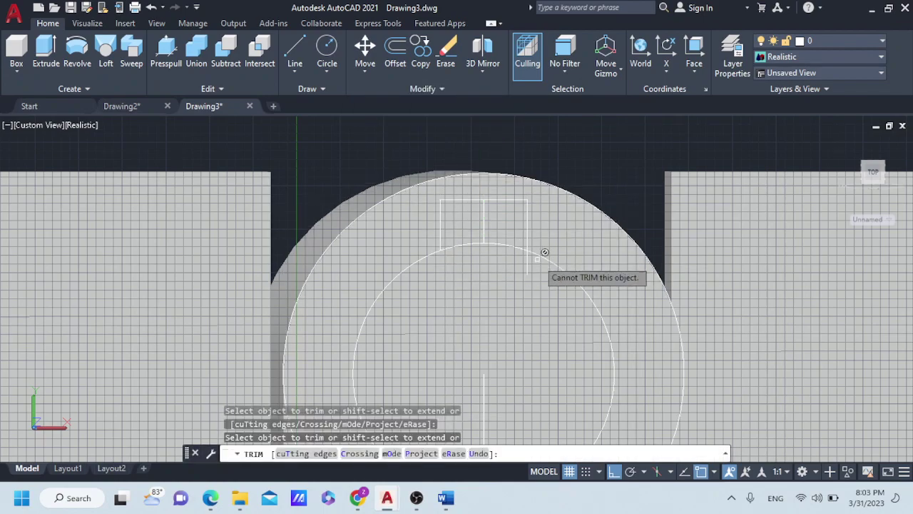
left_click(483, 220)
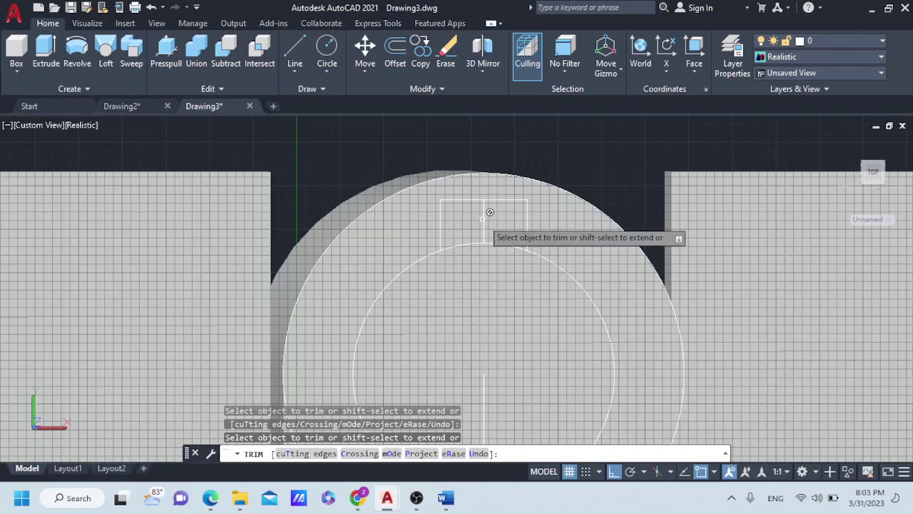
key("Escape")
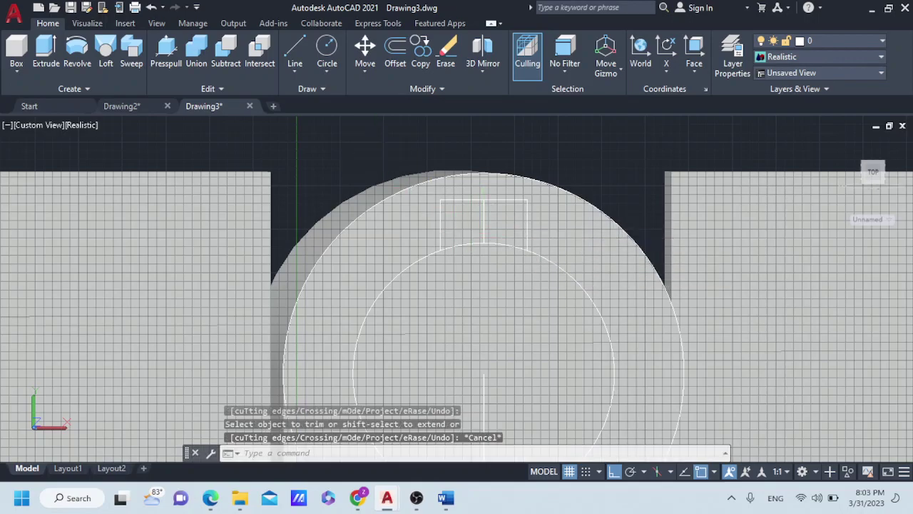
mouse_move(357, 168)
middle_mouse_down("shift")
mouse_move(379, 150)
mouse_move(350, 177)
middle_mouse_up("shift")
Press-pull the inner circle and the notch regions through the upright
scroll(378, 151, "down", 4)
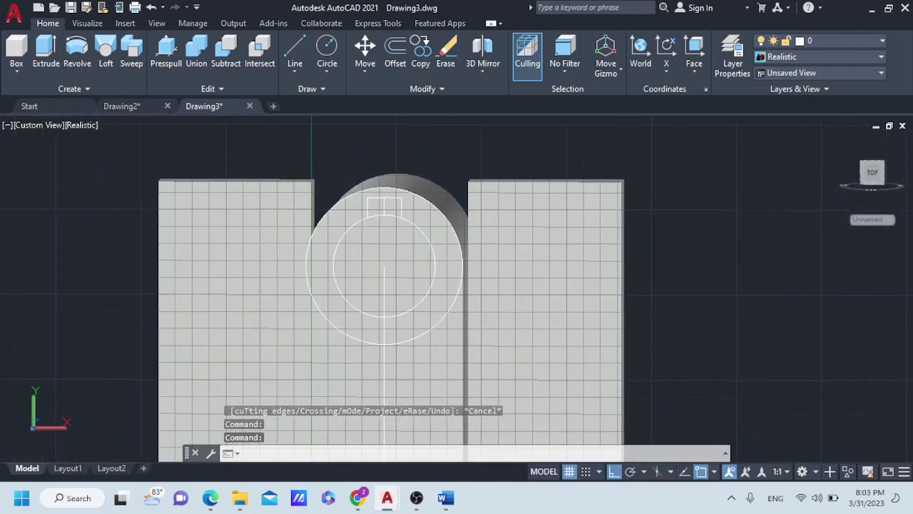
left_click(166, 50)
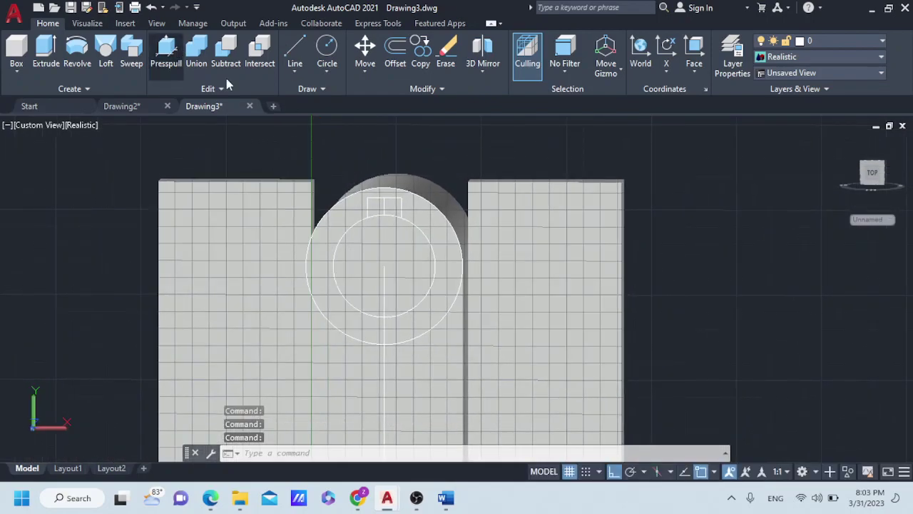
left_click(361, 250)
left_click(401, 140)
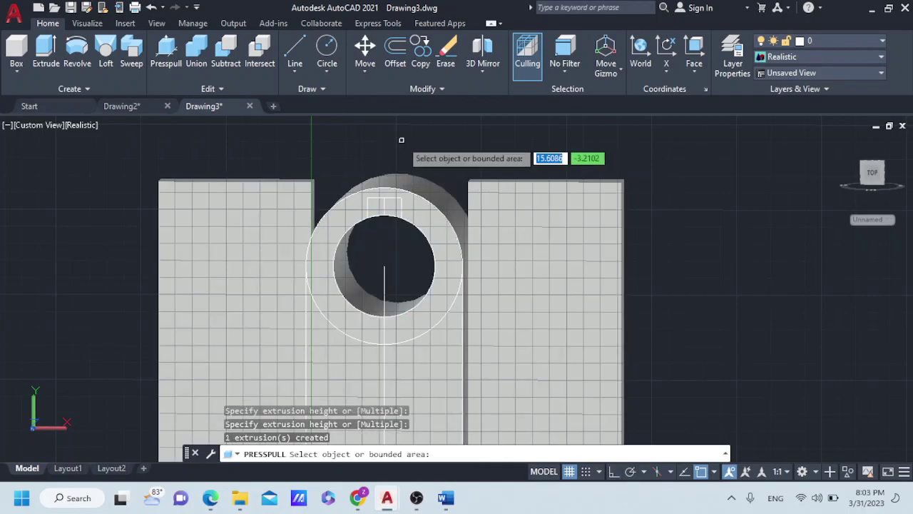
left_click(376, 206)
left_click(414, 152)
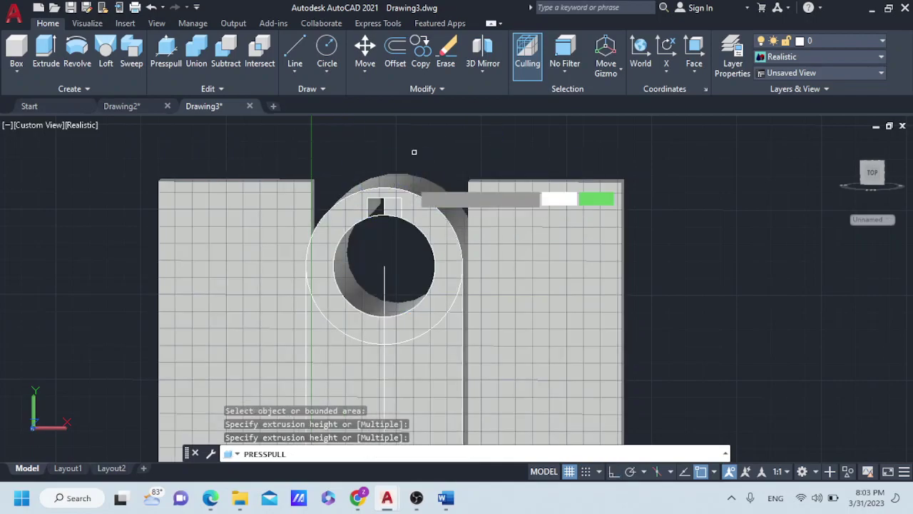
left_click(392, 207)
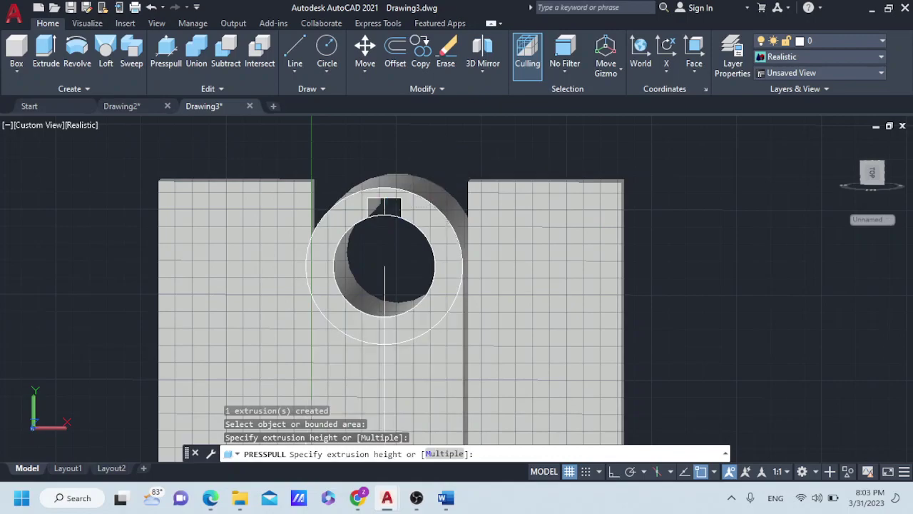
left_click(435, 160)
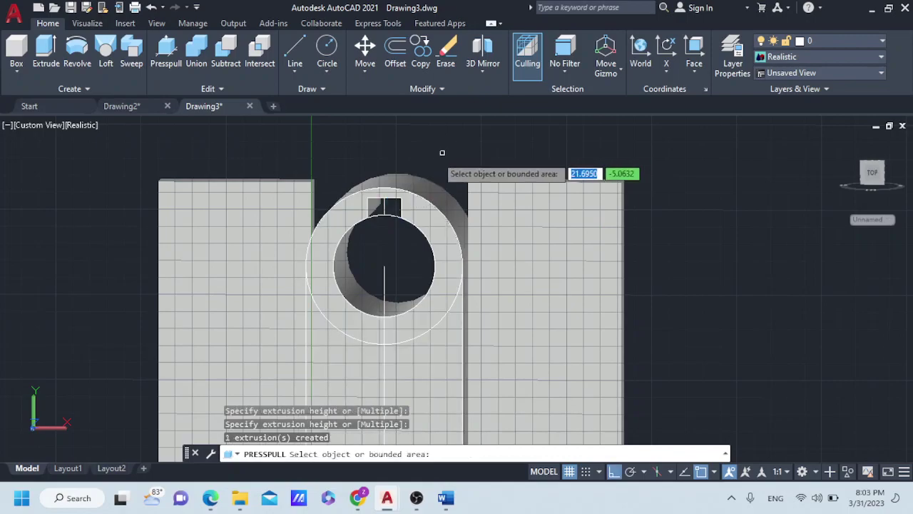
key("Return")
Erase the leftover inner circle, centre line, outer circle and notch edges
left_click(388, 210)
left_click(389, 214)
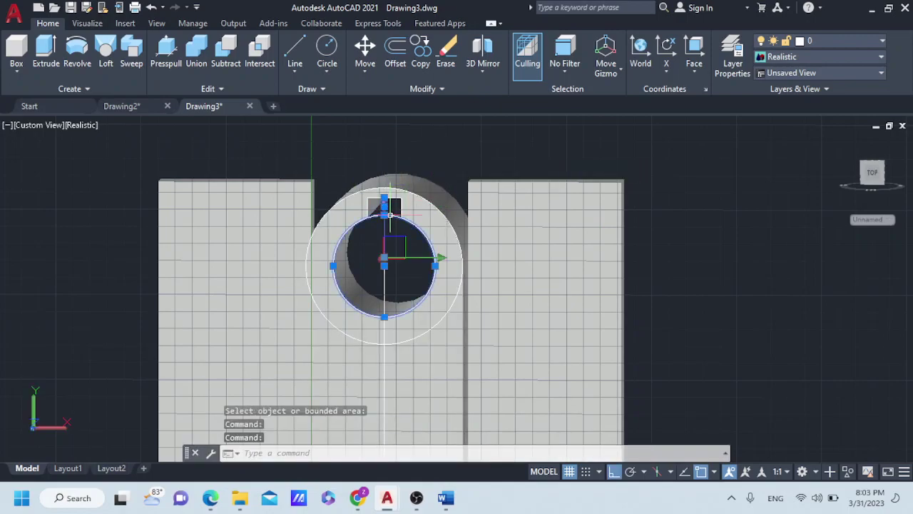
key("Delete")
left_click(385, 274)
mouse_move(384, 412)
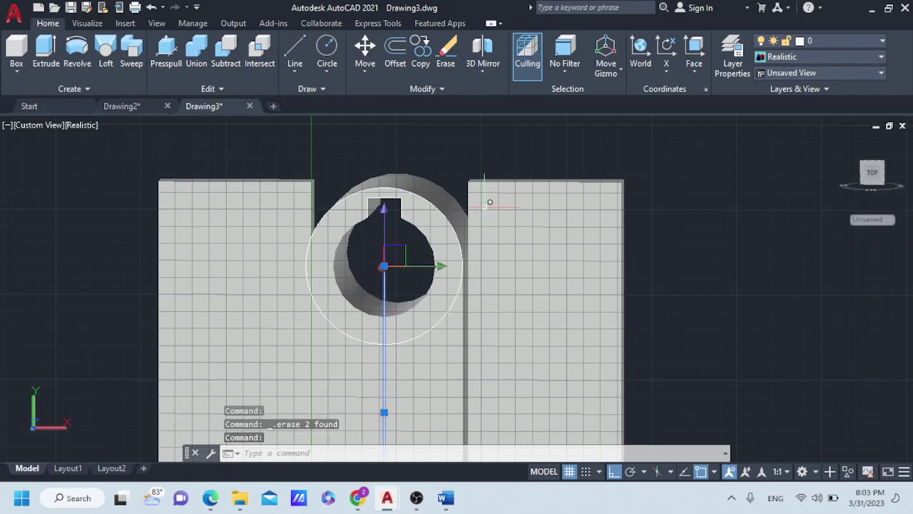
key("Delete")
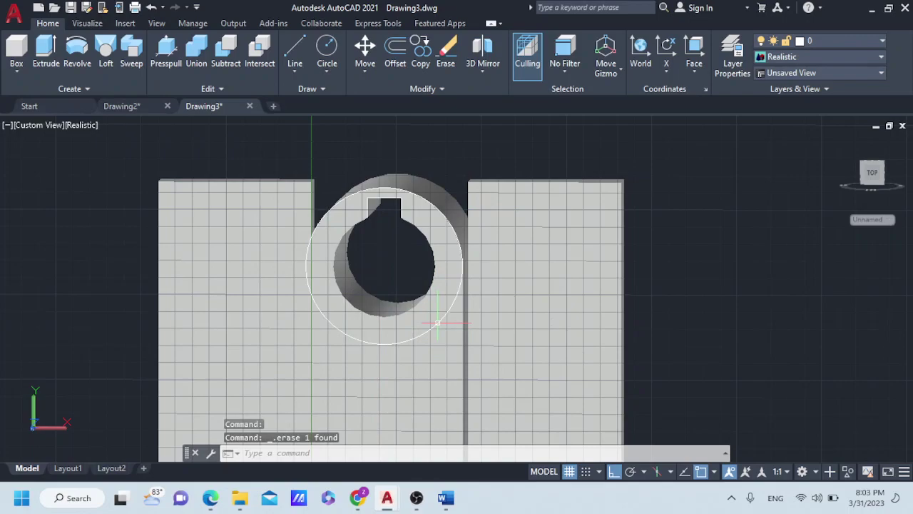
left_click(437, 323)
key("Delete")
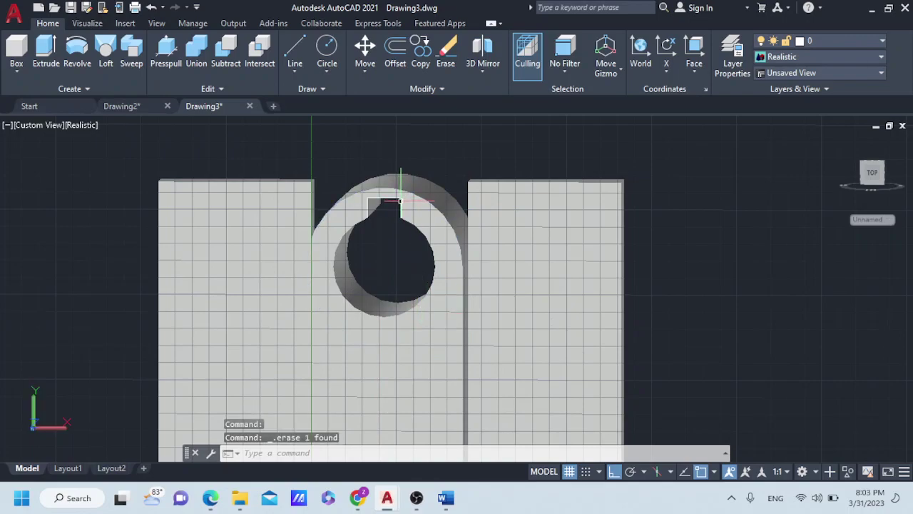
left_click(401, 203)
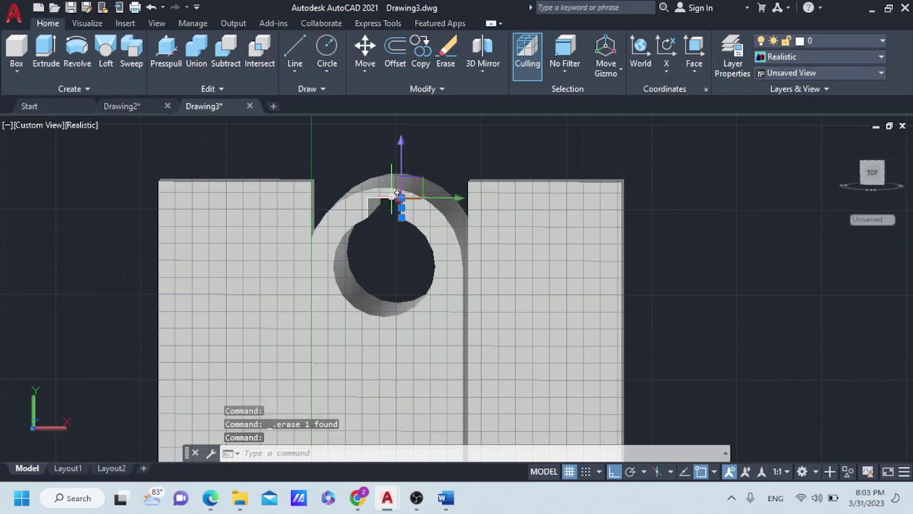
key("Delete")
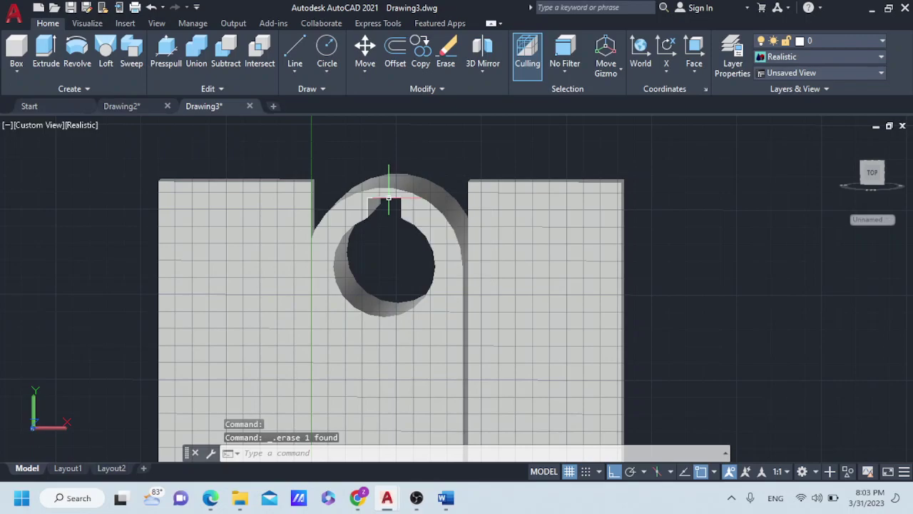
left_click(389, 197)
key("Delete")
left_click(369, 205)
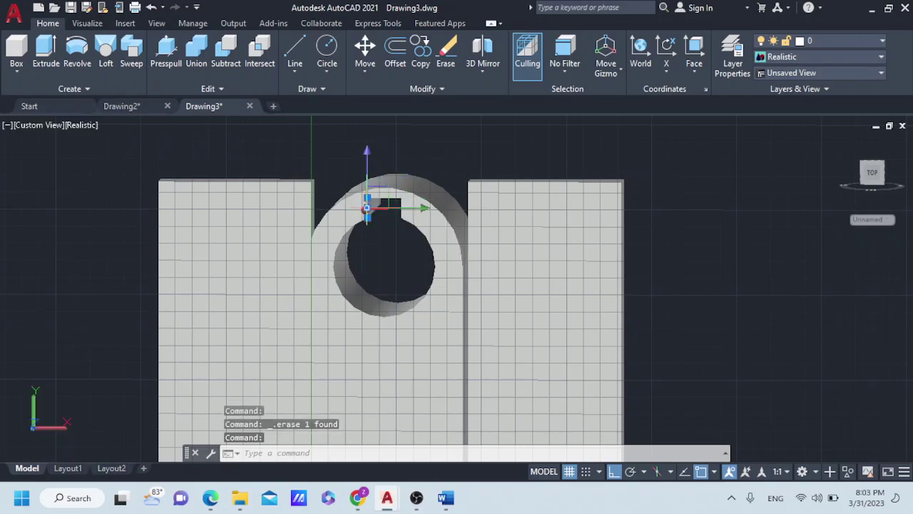
key("Delete")
Switch to the right-side view and frame the bracket in the viewport
middle_click_drag(378, 276, 388, 258, "shift")
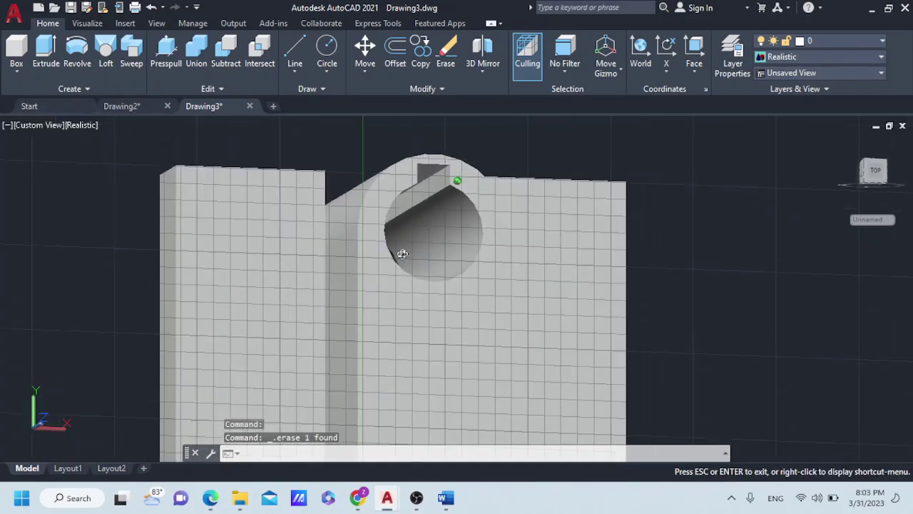
scroll(388, 259, "down", 3)
scroll(388, 259, "down", 1)
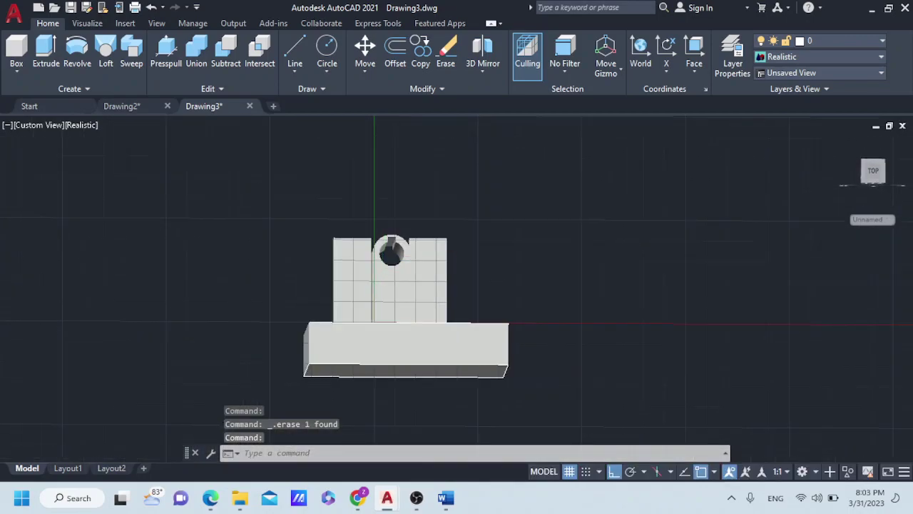
left_click(877, 172)
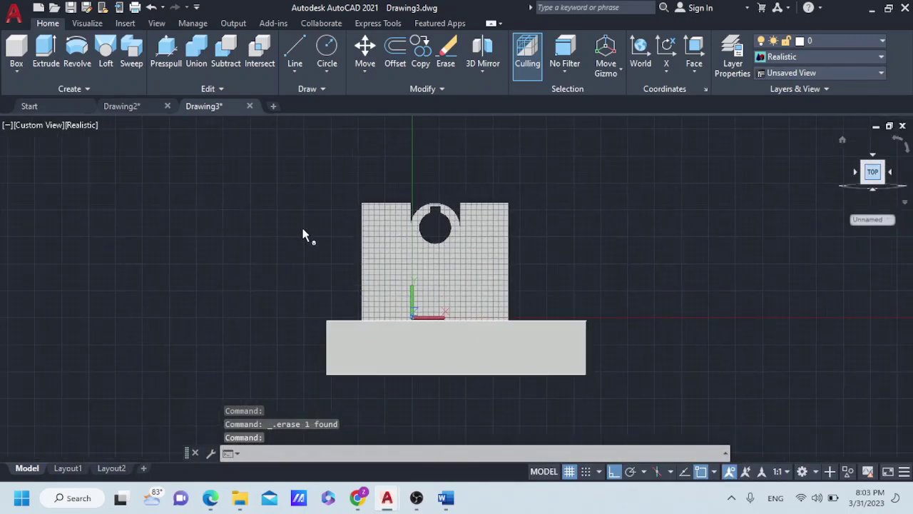
scroll(418, 127, "up", 2)
scroll(347, 159, "up", 2)
mouse_move(373, 287)
middle_mouse_down()
mouse_move(336, 131)
mouse_move(305, 100)
middle_mouse_up()
scroll(303, 131, "down", 2)
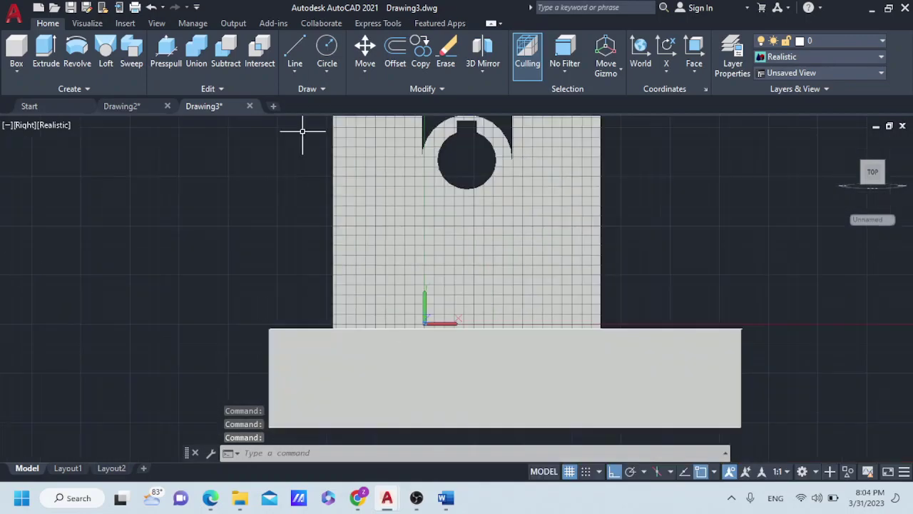
middle_click_drag(303, 131, 302, 183)
Turn on polar tracking at 30-degree increments, then cancel the started line
left_click(295, 50)
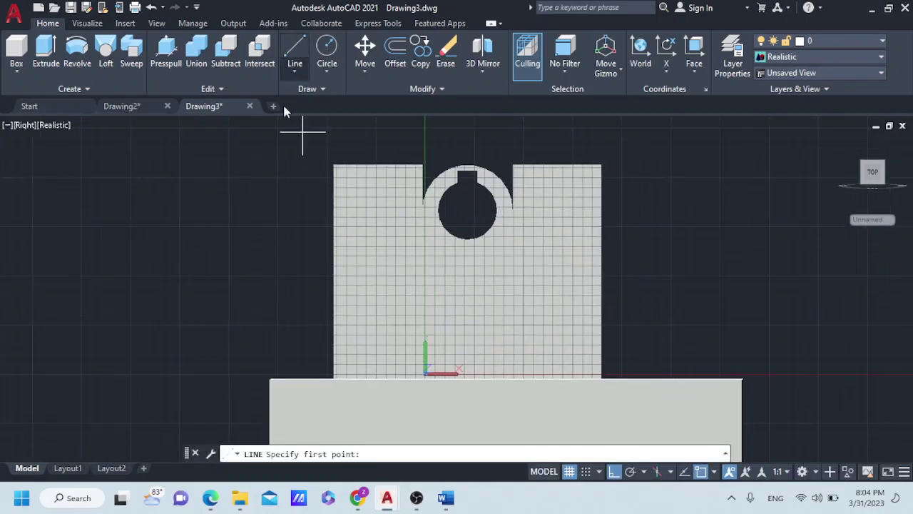
middle_click_drag(265, 150, 266, 186, "shift")
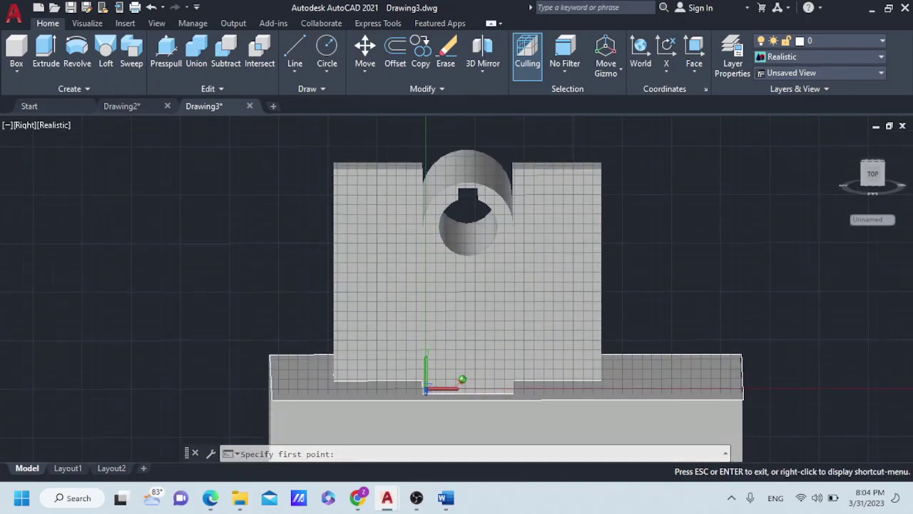
middle_click_drag(425, 389, 426, 388, "shift")
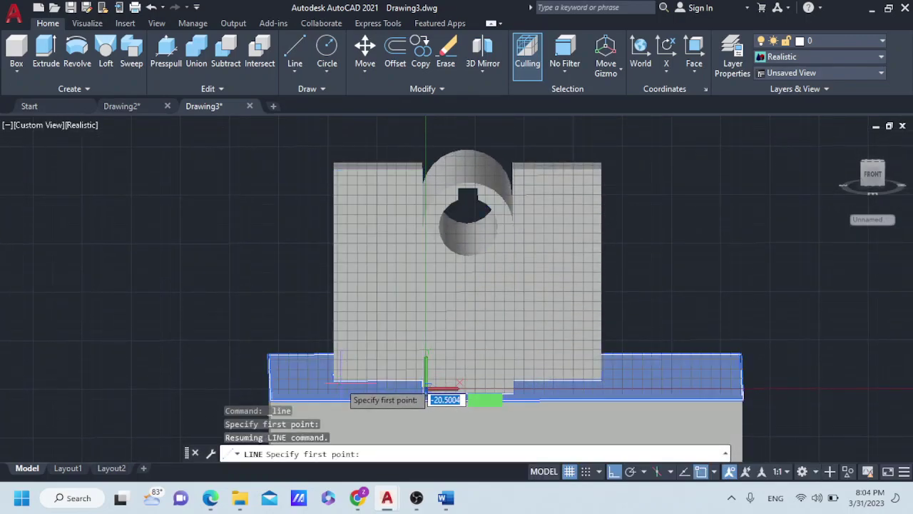
left_click(333, 380)
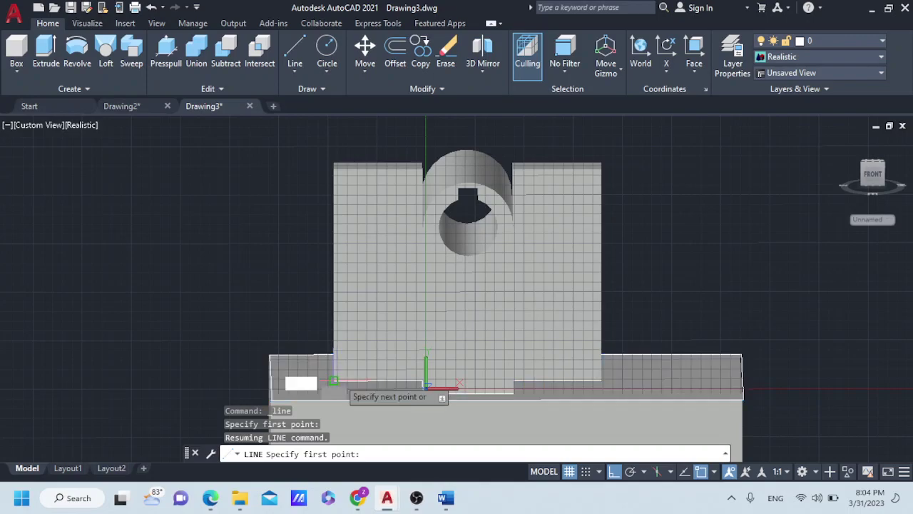
left_click(631, 471)
left_click(644, 471)
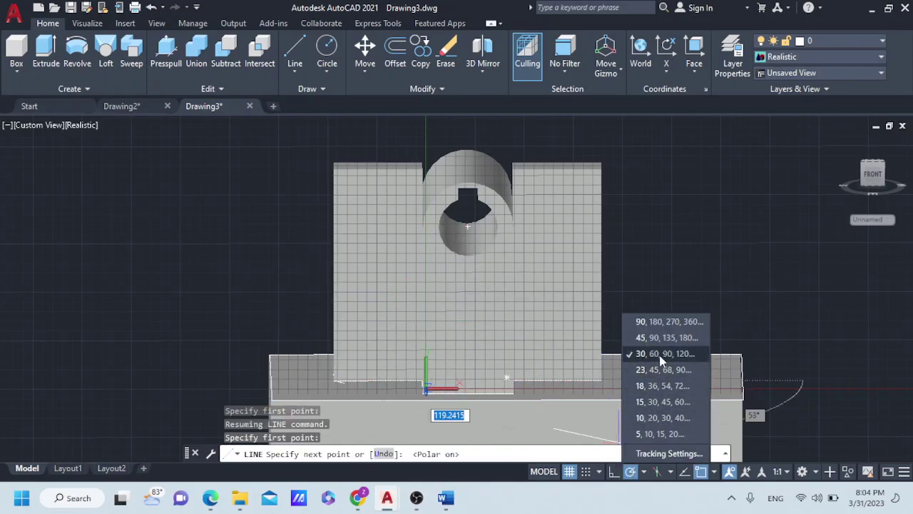
left_click(657, 355)
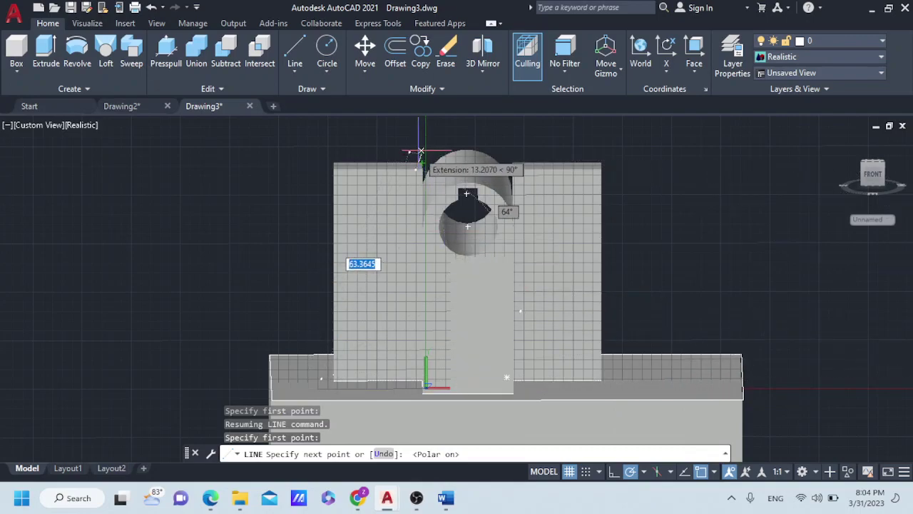
key("Escape")
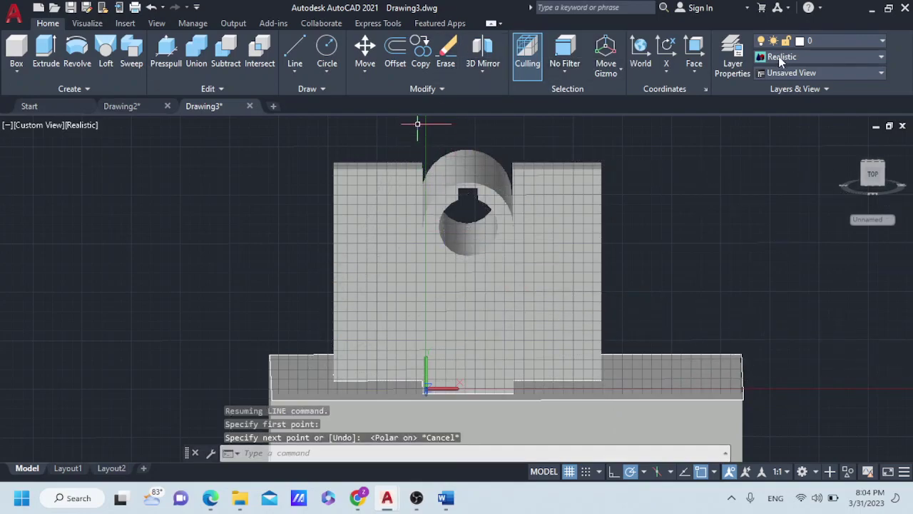
Align the UCS to the left upright block's front face
left_click(696, 50)
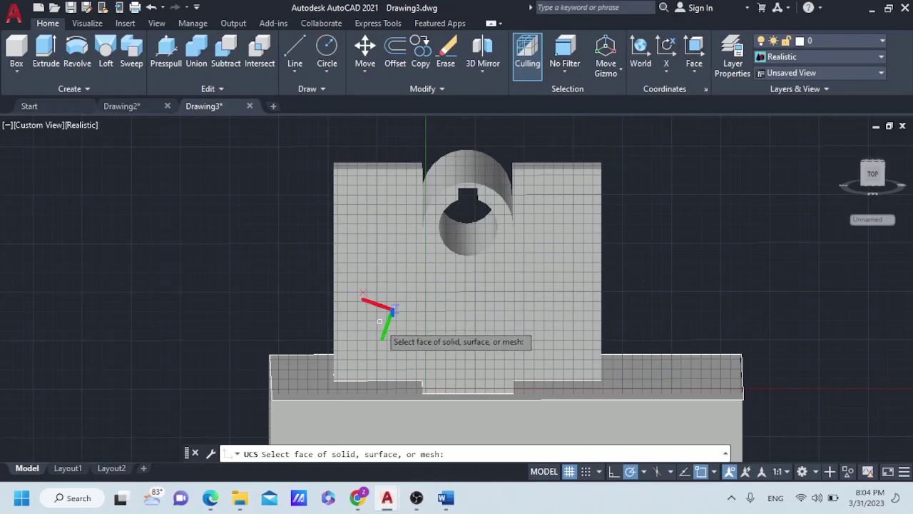
left_click(342, 373)
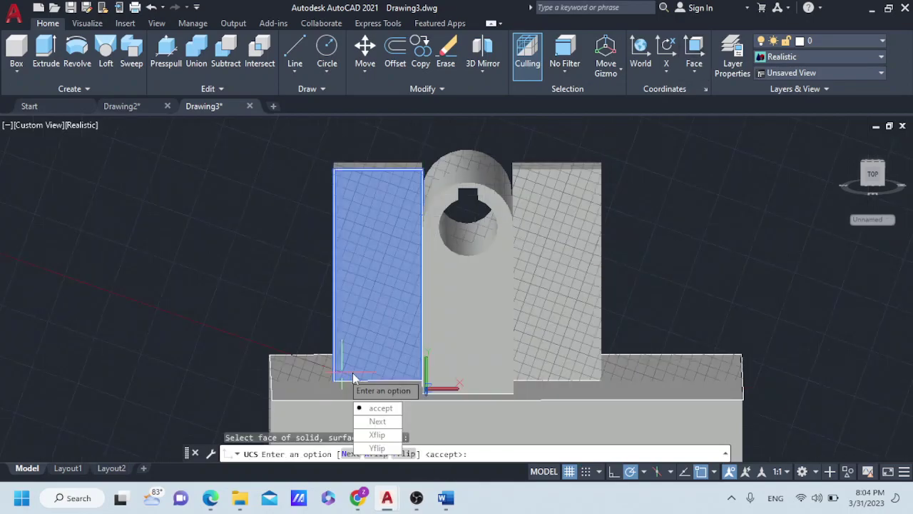
left_click(367, 410)
left_click(294, 50)
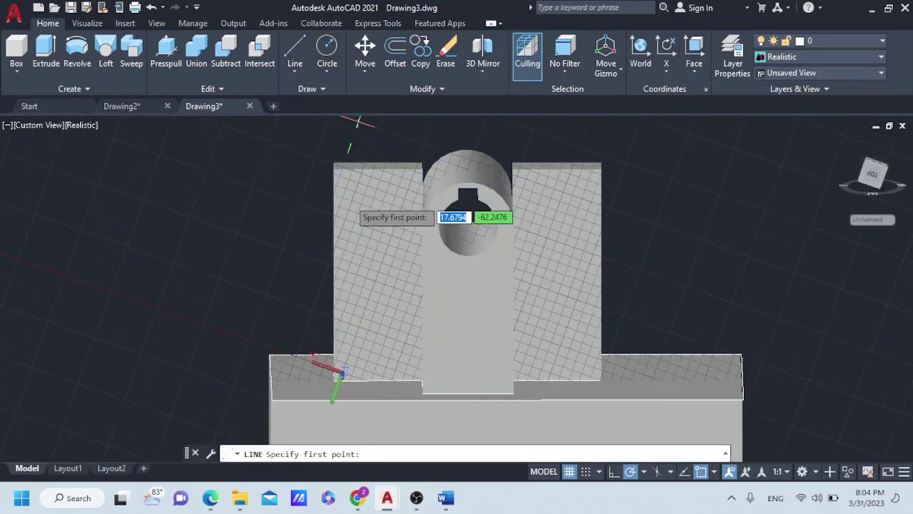
left_click(339, 374)
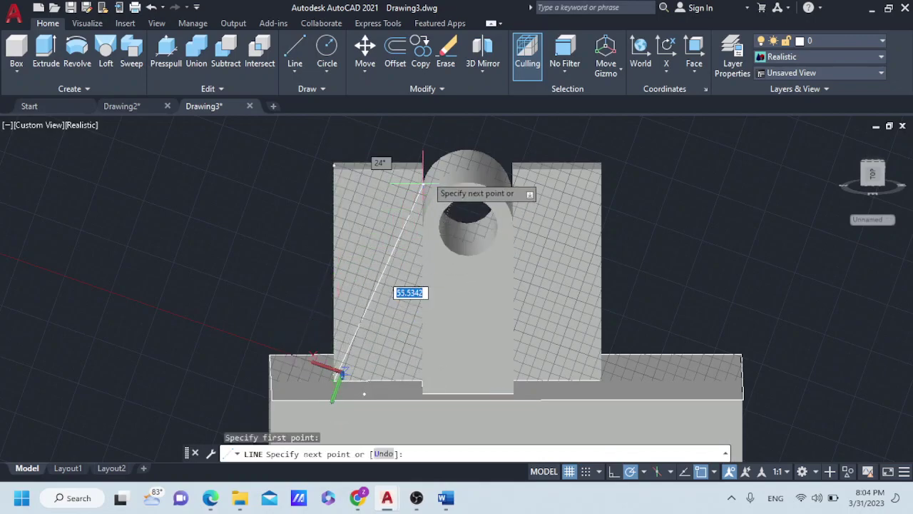
key("Escape")
scroll(326, 234, "up", 2)
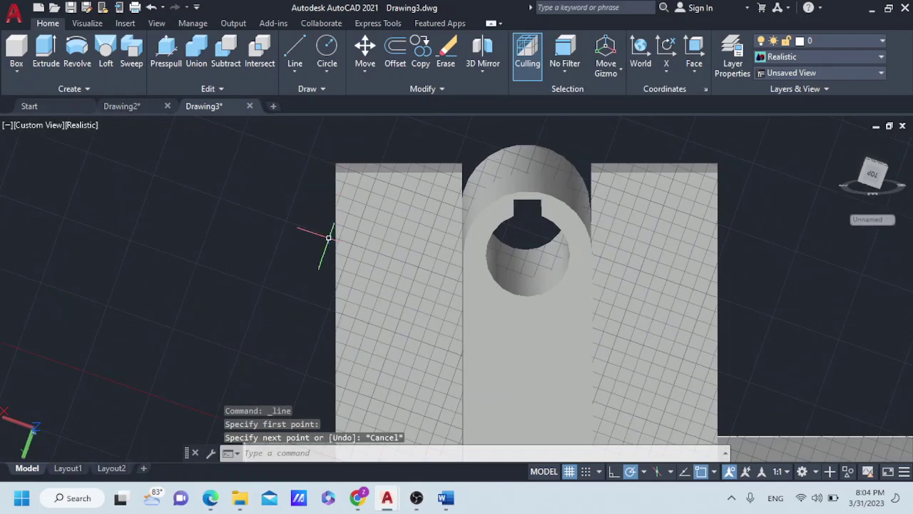
scroll(316, 316, "up", 1)
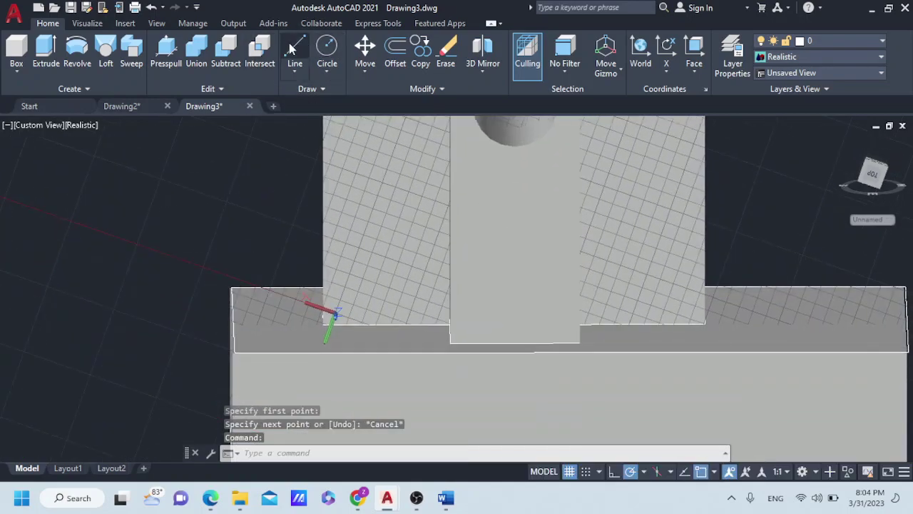
Try starting lines at the left block's corner while orbiting, then cancel without drawing any
key("Return")
left_click(328, 314)
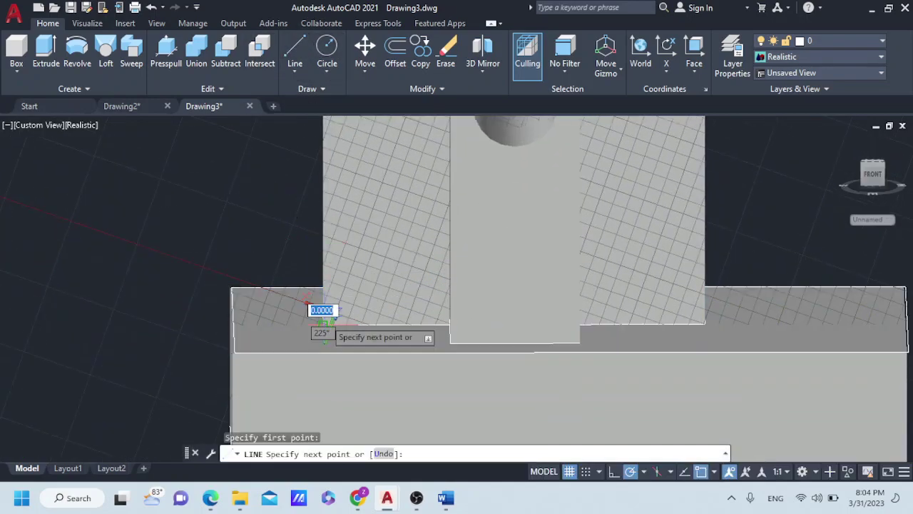
scroll(368, 236, "down", 3)
middle_click_drag(396, 160, 405, 247, "shift")
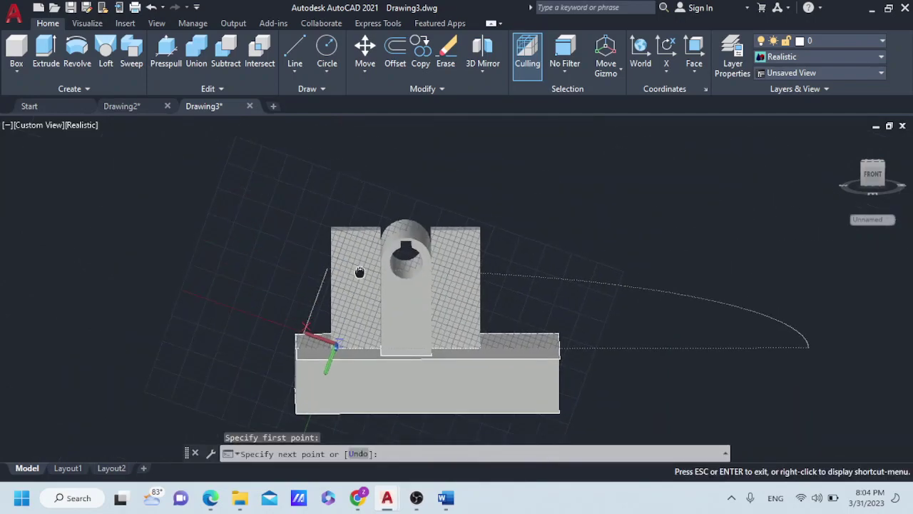
key("Escape")
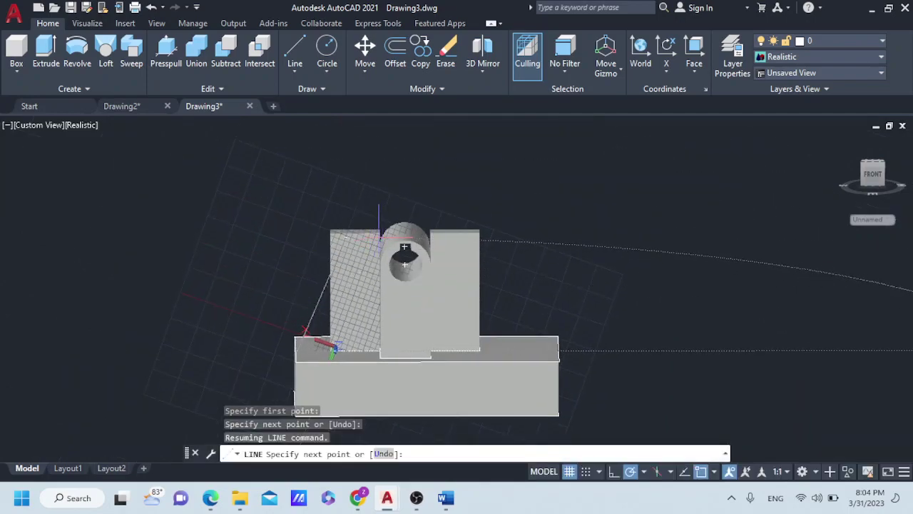
scroll(439, 300, "up", 2)
mouse_move(321, 285)
middle_mouse_down("shift")
mouse_move(363, 143)
mouse_move(341, 132)
middle_mouse_up("shift")
left_click(294, 50)
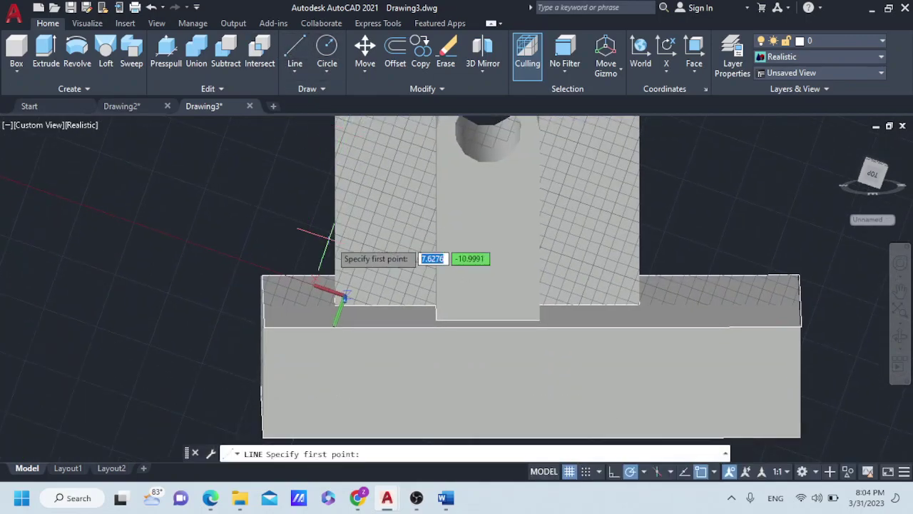
left_click(338, 301)
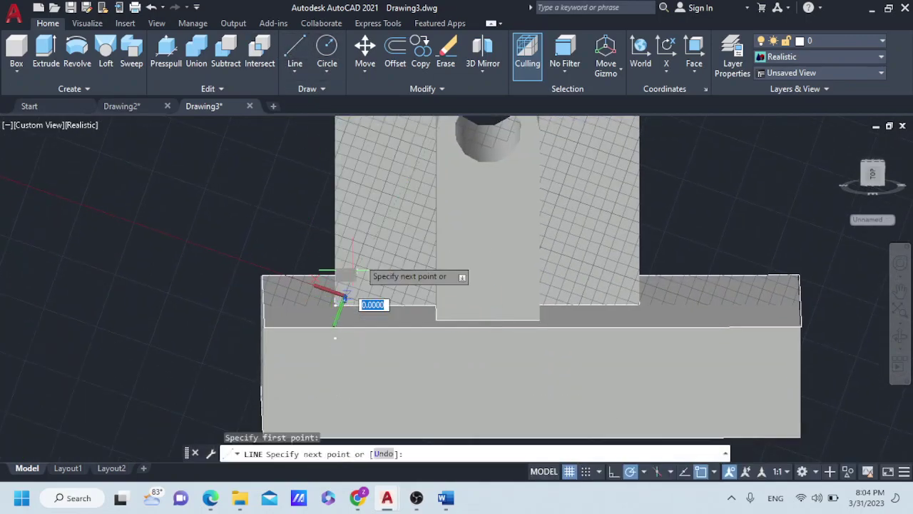
scroll(400, 182, "down", 2)
middle_click_drag(401, 182, 370, 259)
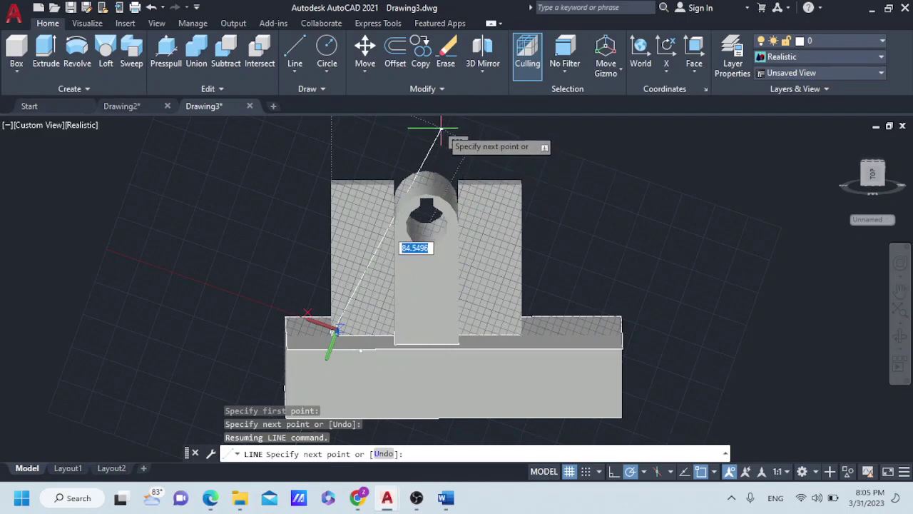
key("Escape")
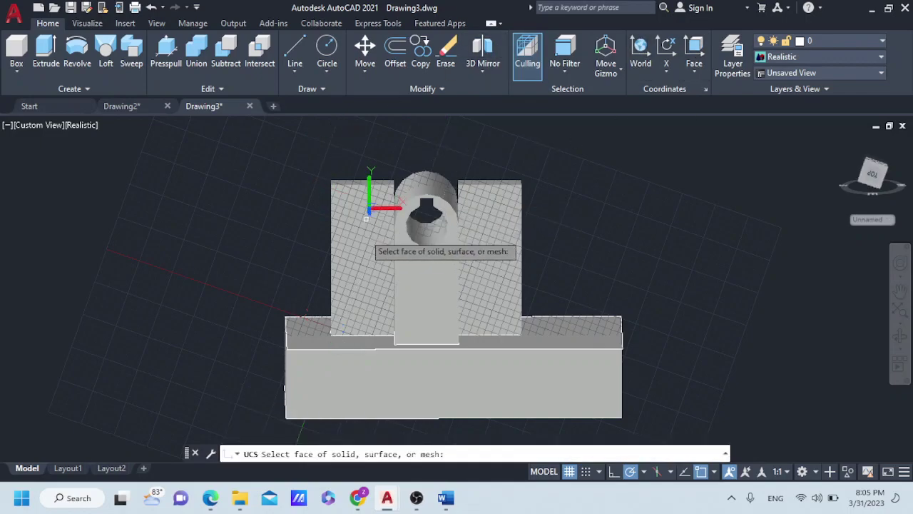
Align the UCS to the left block's front face and draw a diagonal from its bottom corner to its top
left_click(363, 265)
key("Return")
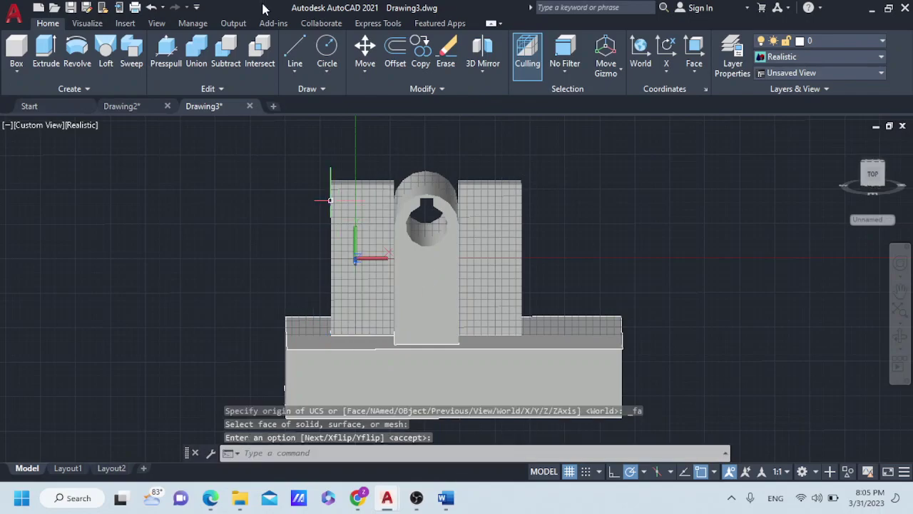
left_click(292, 52)
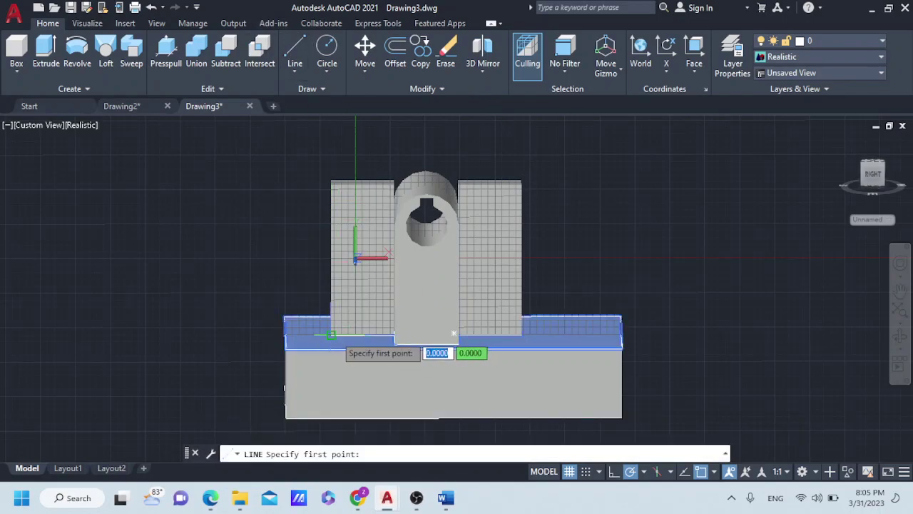
left_click(331, 333)
key("Escape")
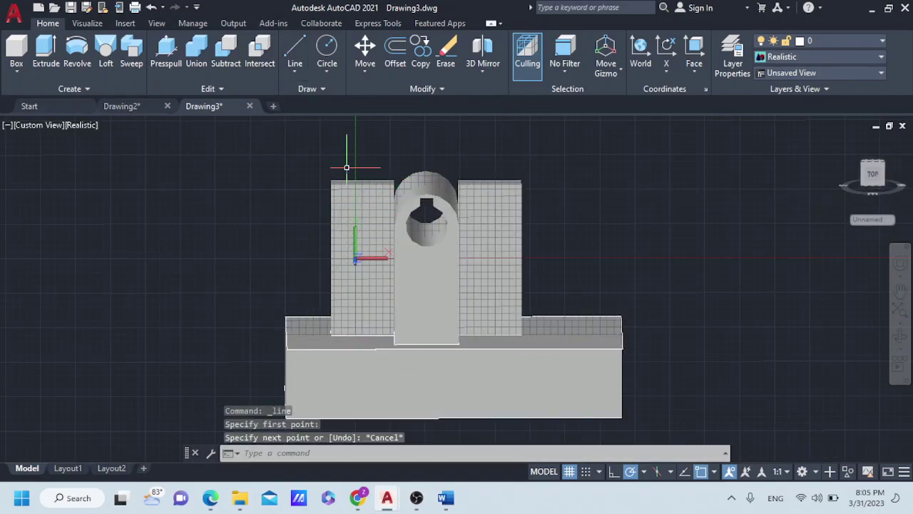
left_click(294, 44)
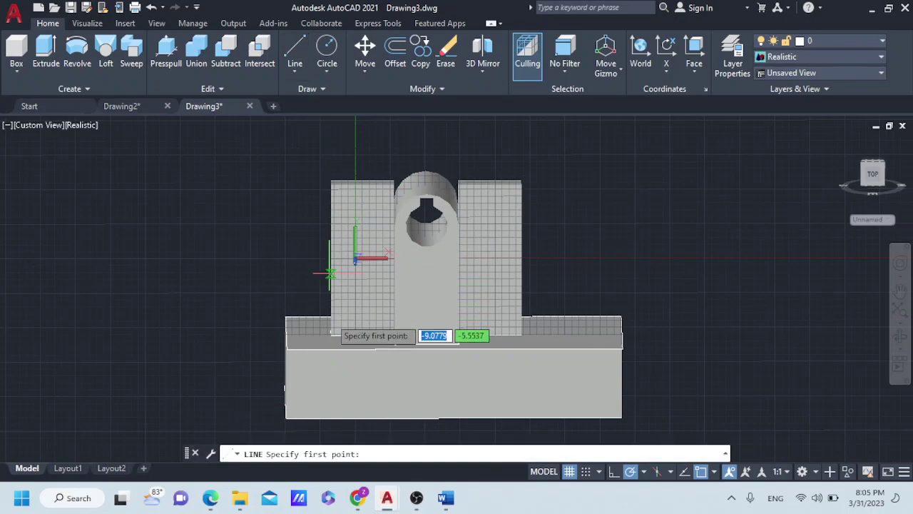
left_click(330, 334)
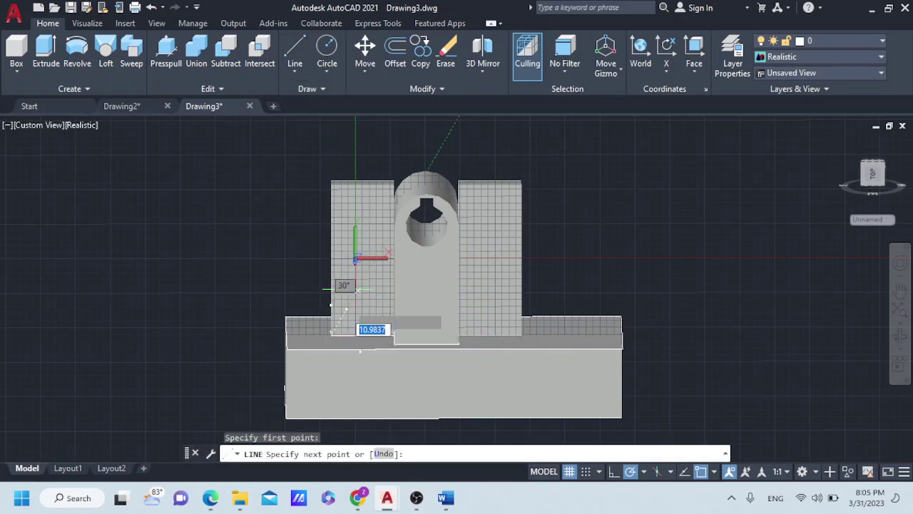
left_click(439, 153)
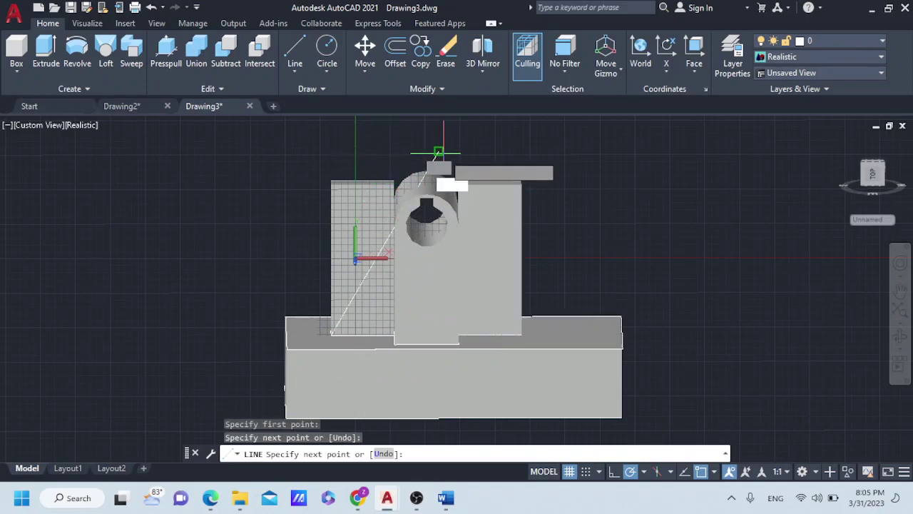
key("Escape")
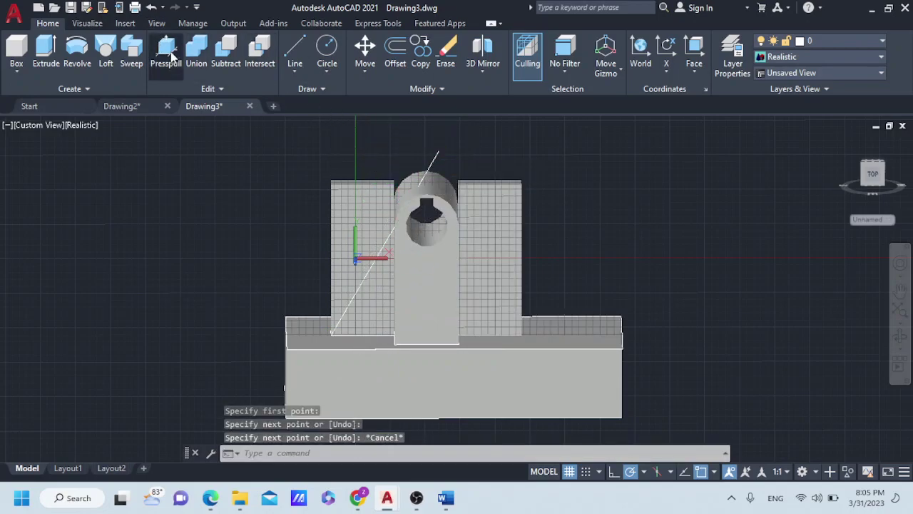
Press-pull away the upper-left triangle of the block and delete the diagonal guide line
left_click(170, 55)
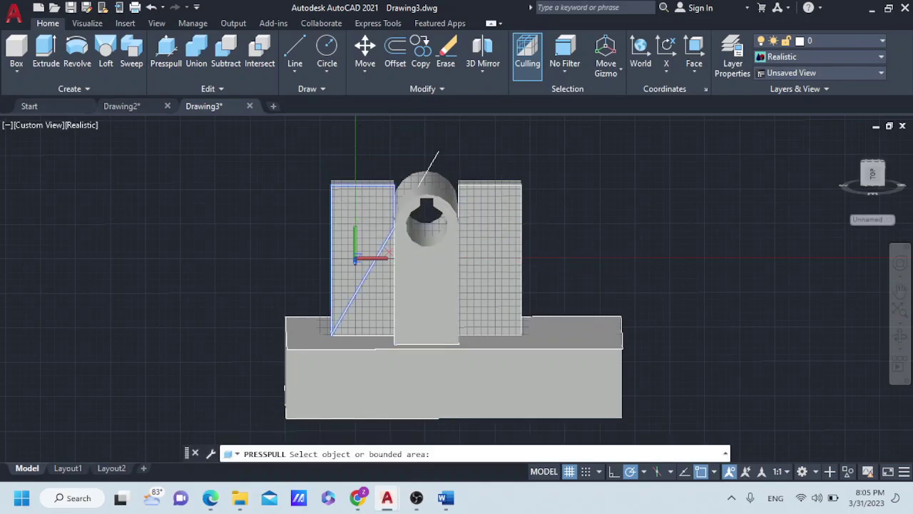
left_click(350, 214)
left_click(326, 149)
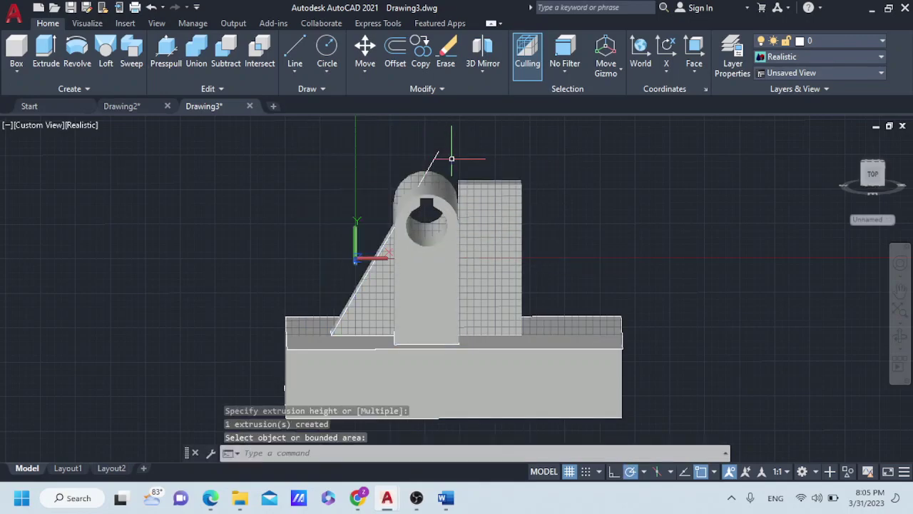
key("Return")
left_click(435, 155)
key("Delete")
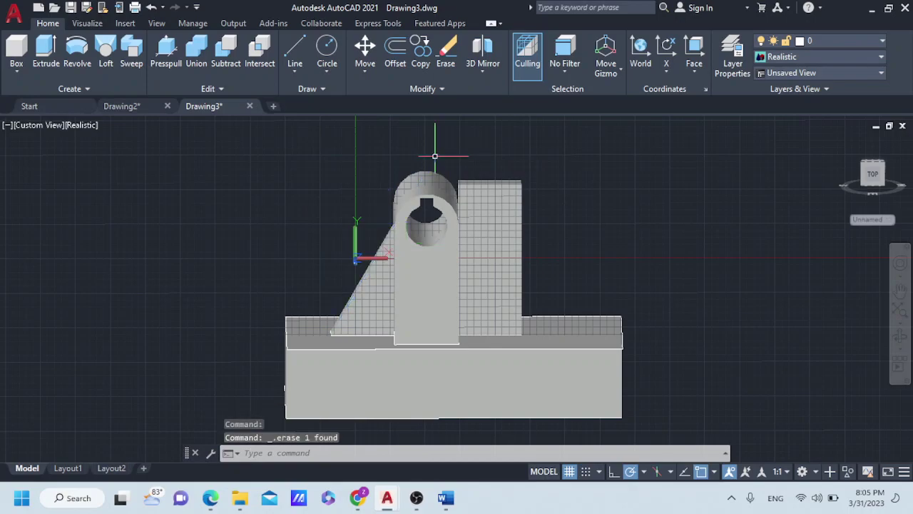
Align the UCS to the upright's face, discarding a stray line start
type("l")
key("Return")
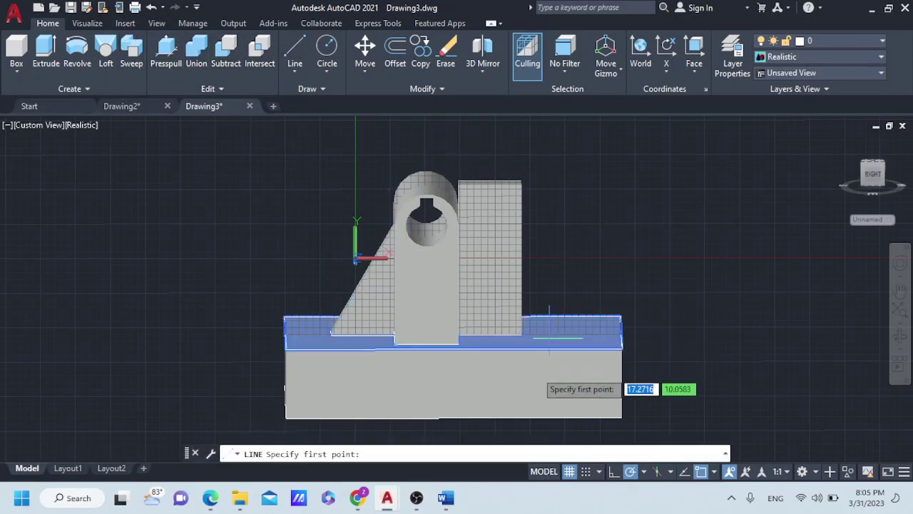
left_click(489, 334)
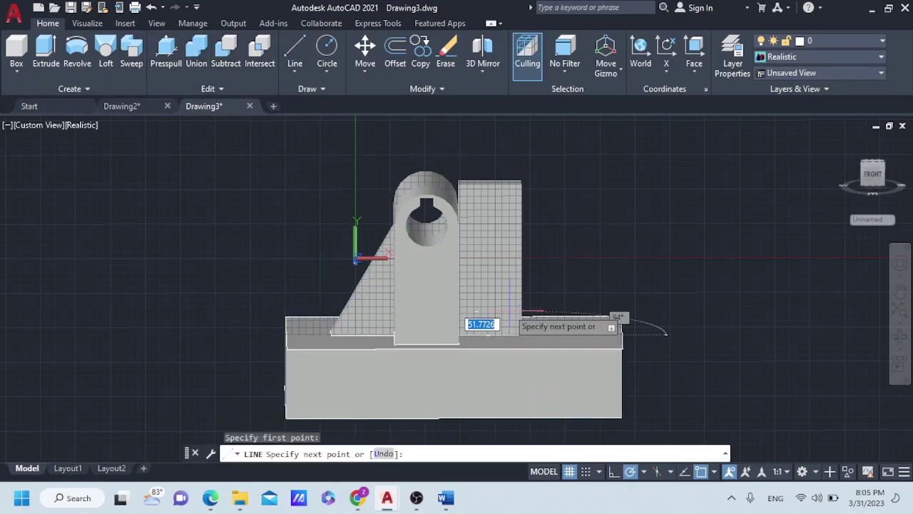
key("Escape")
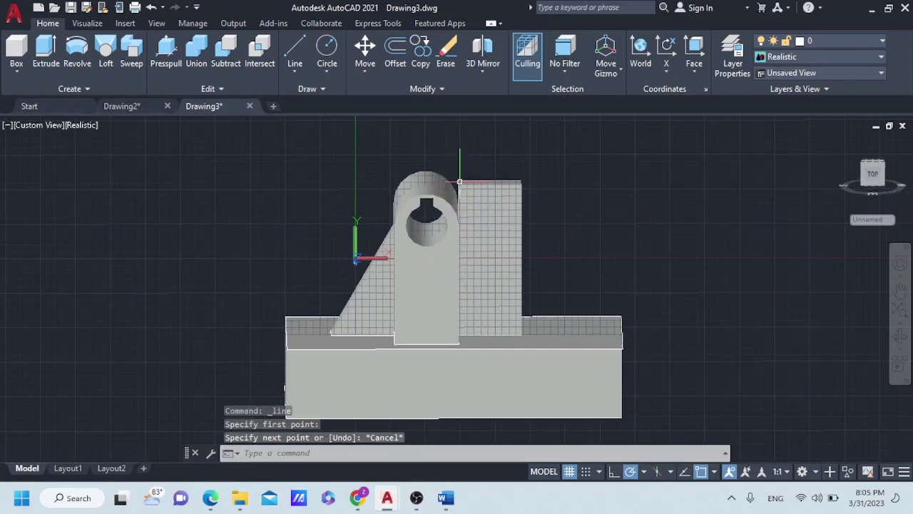
left_click(692, 53)
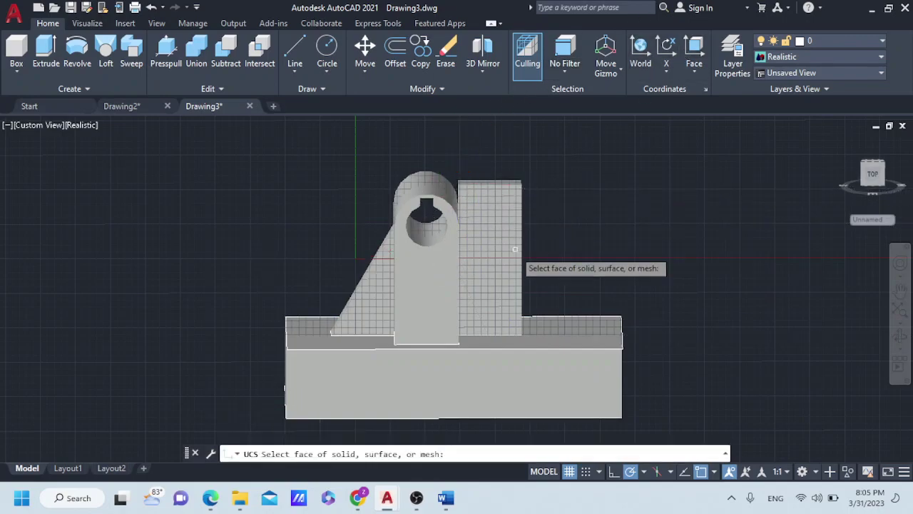
left_click(496, 252)
left_click(510, 282)
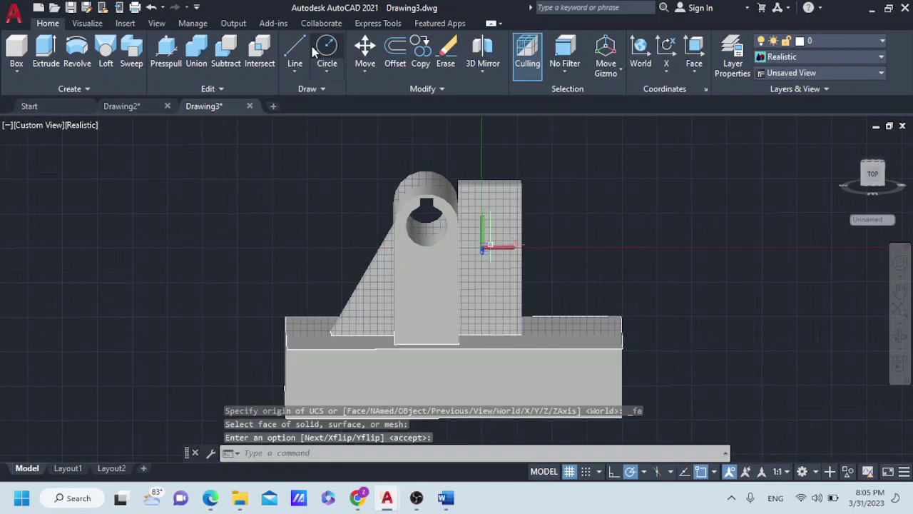
Draw a sloped guide line from the right block's bottom corner to above the rounded top
left_click(302, 45)
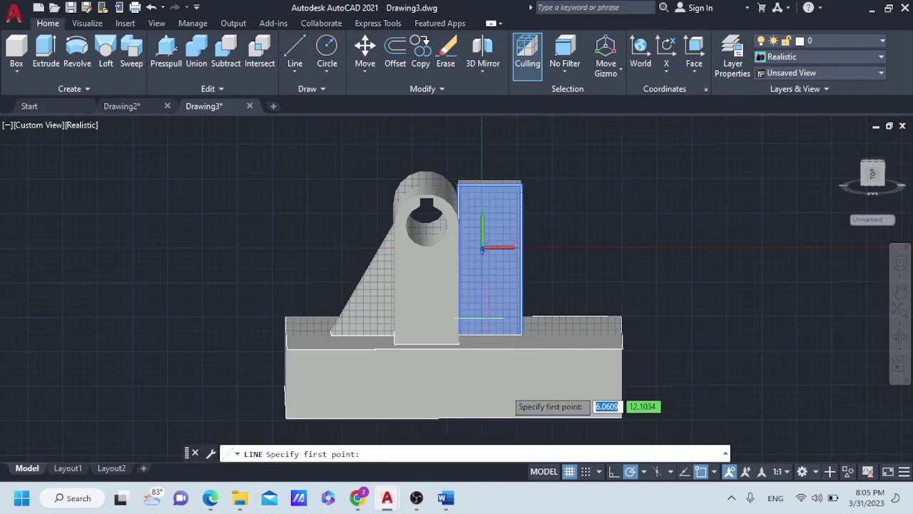
left_click(453, 333)
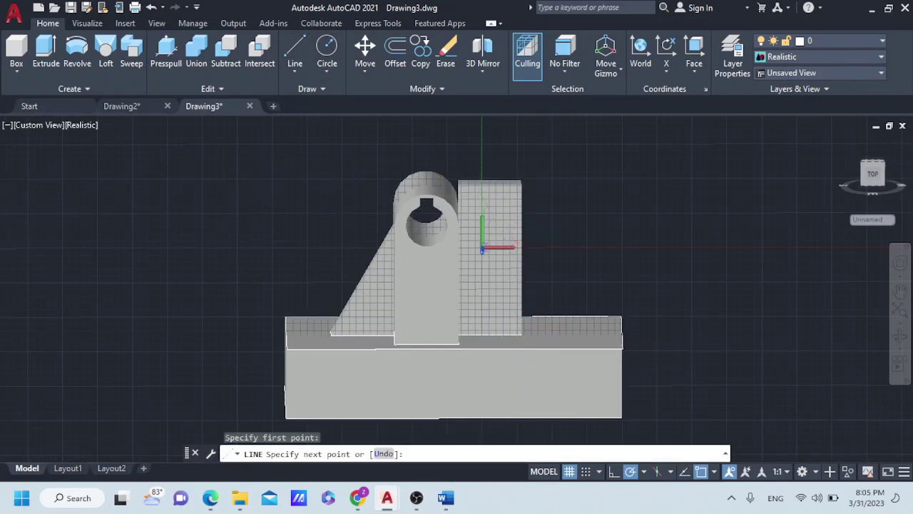
key("Escape")
left_click(291, 59)
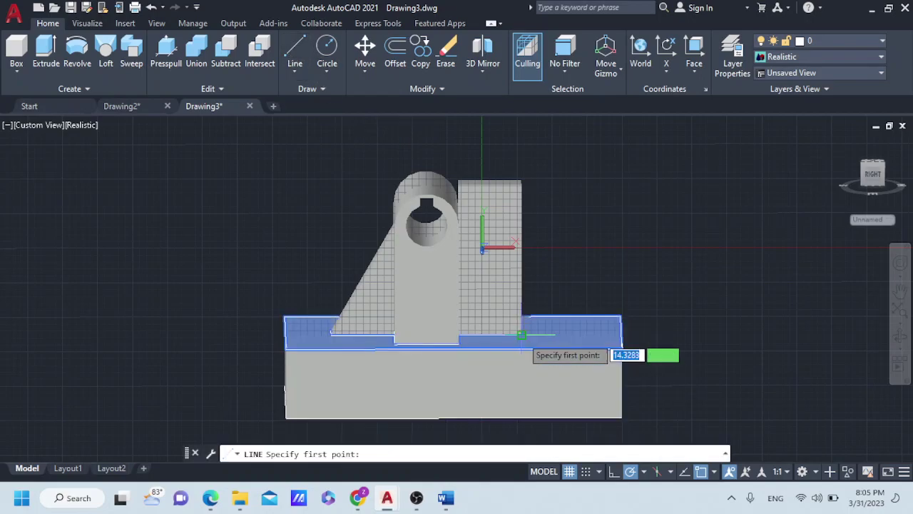
left_click(521, 330)
key("Escape")
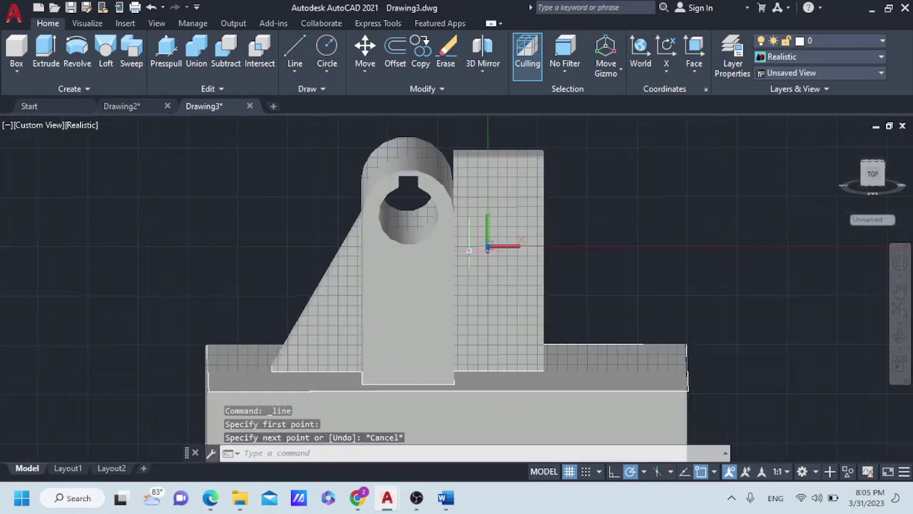
scroll(513, 244, "up", 3)
middle_click_drag(570, 247, 568, 253)
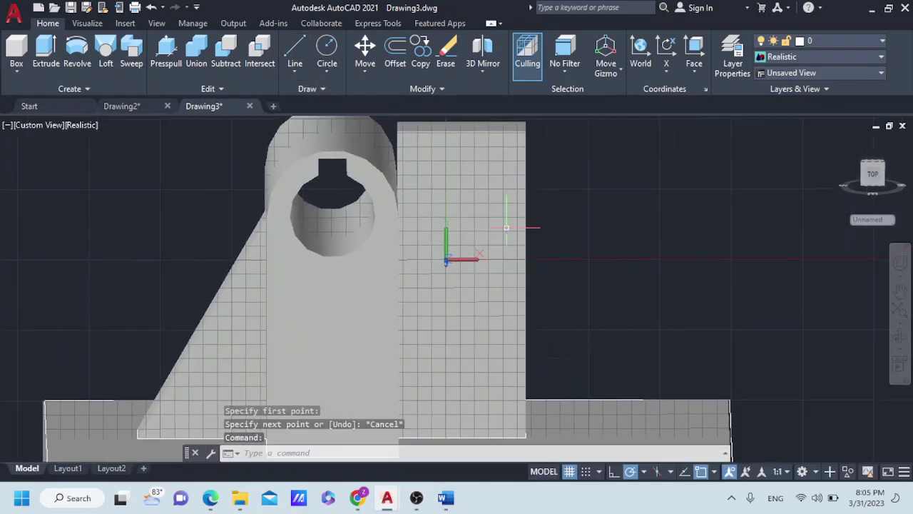
left_click(295, 50)
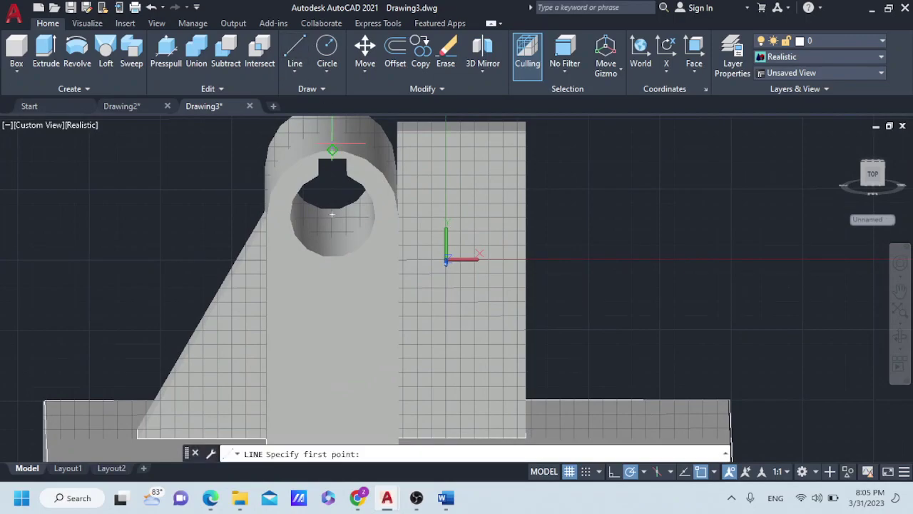
left_click(525, 437)
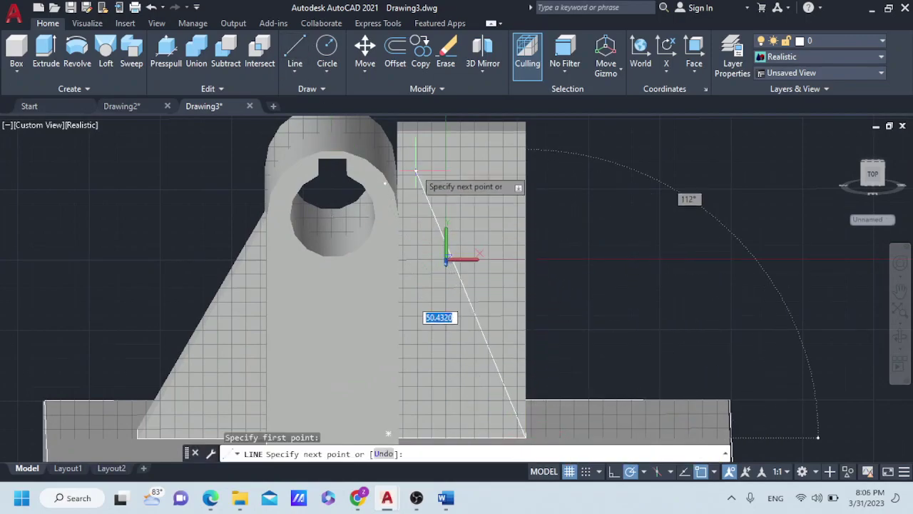
scroll(444, 261, "down", 3)
scroll(437, 264, "down", 1)
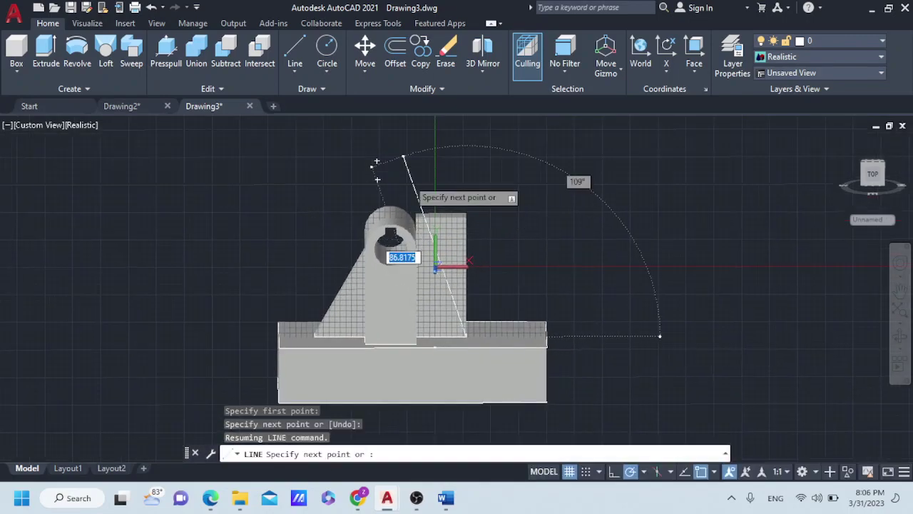
left_click(370, 170)
key("Escape")
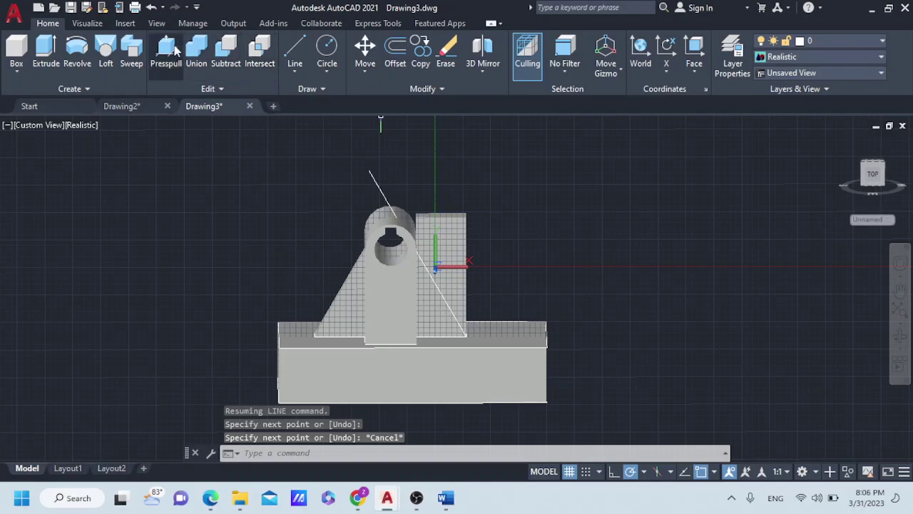
Press-pull away the right block's region beyond the slope and delete the guide line
left_click(166, 54)
left_click(442, 264)
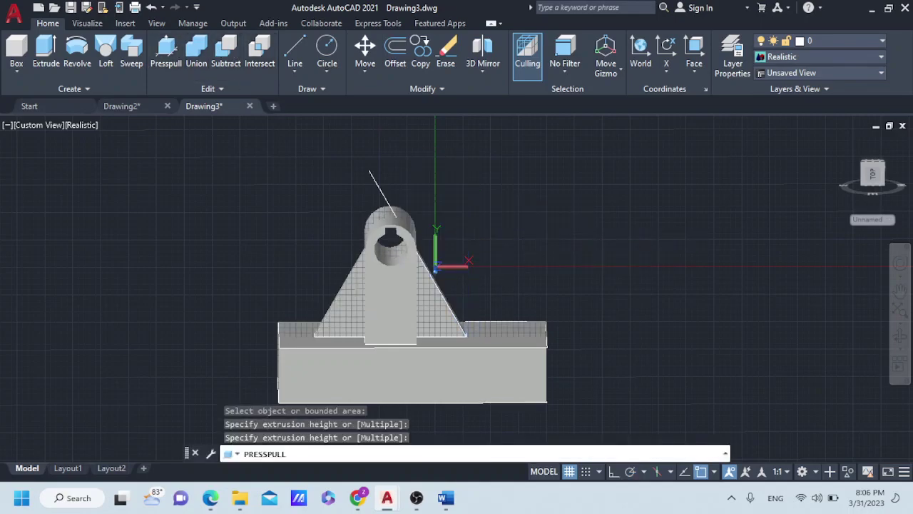
left_click(369, 185)
key("Return")
left_click(373, 176)
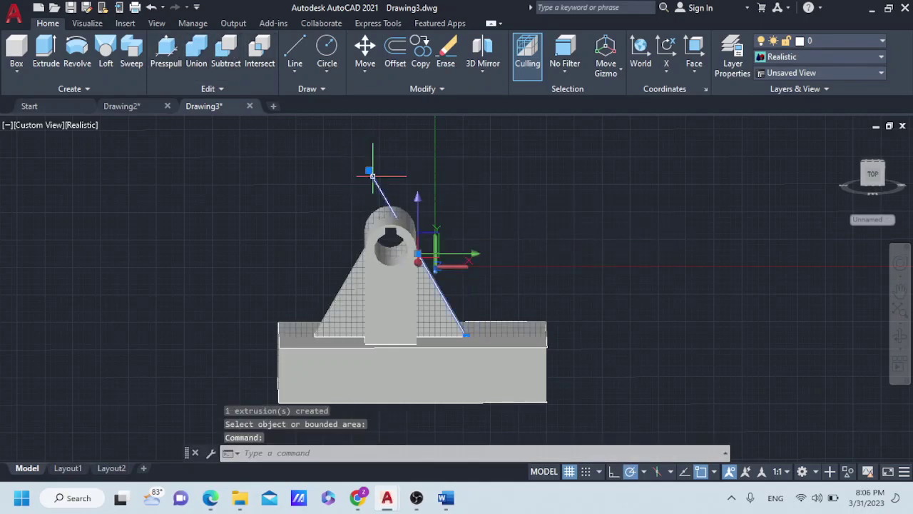
key("Delete")
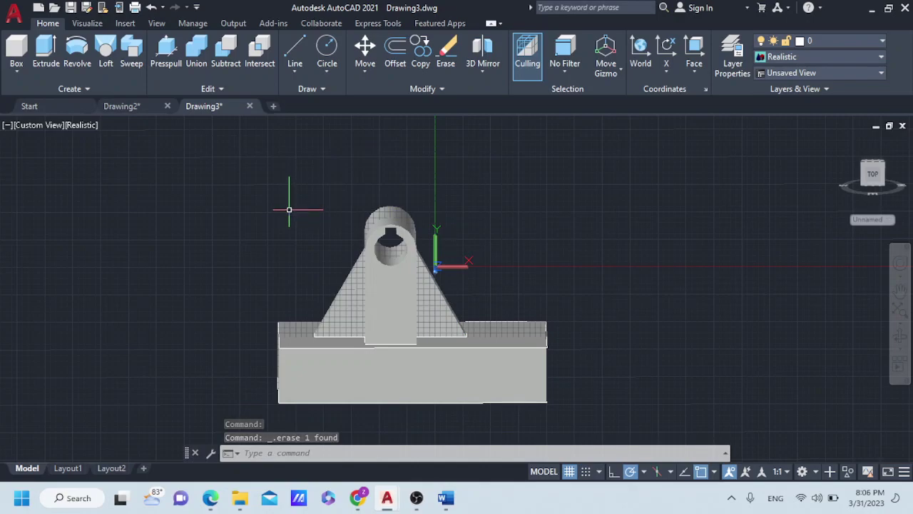
Bring the base into view and align the UCS to its front face
middle_click_drag(260, 232, 411, 234, "shift")
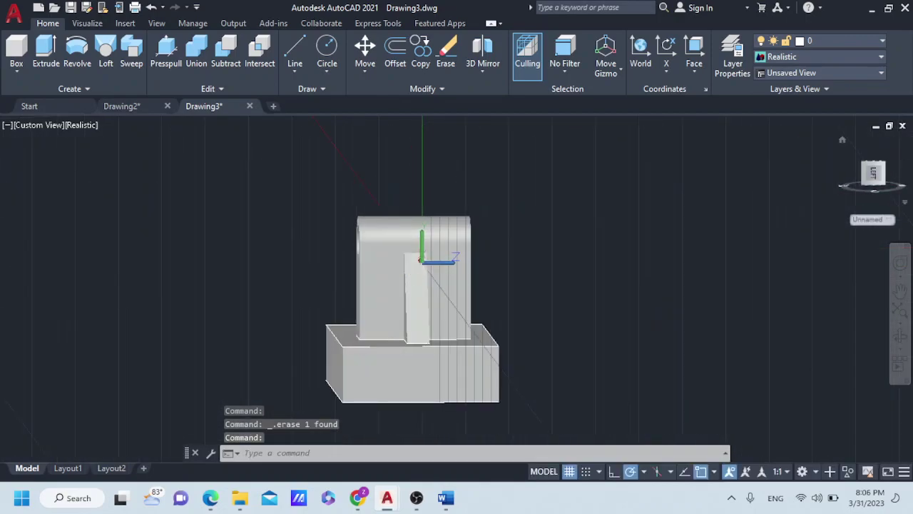
left_click(876, 184)
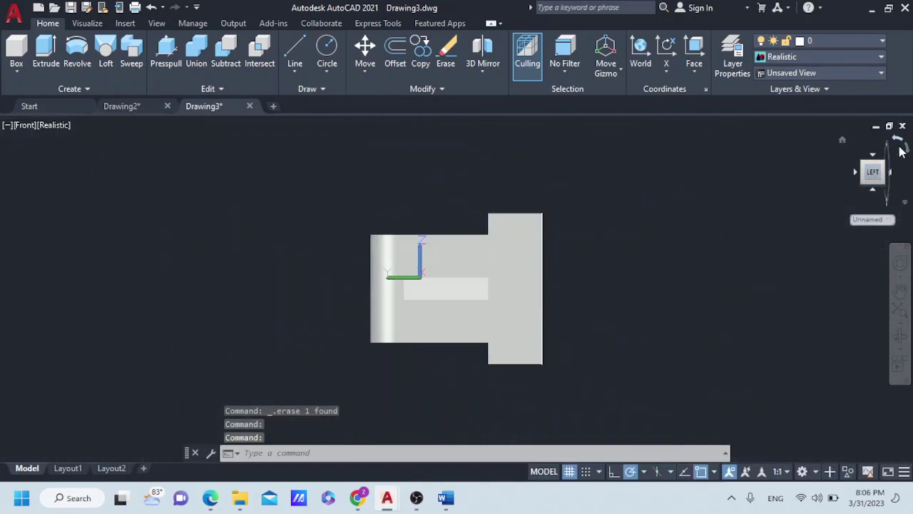
left_click(908, 147)
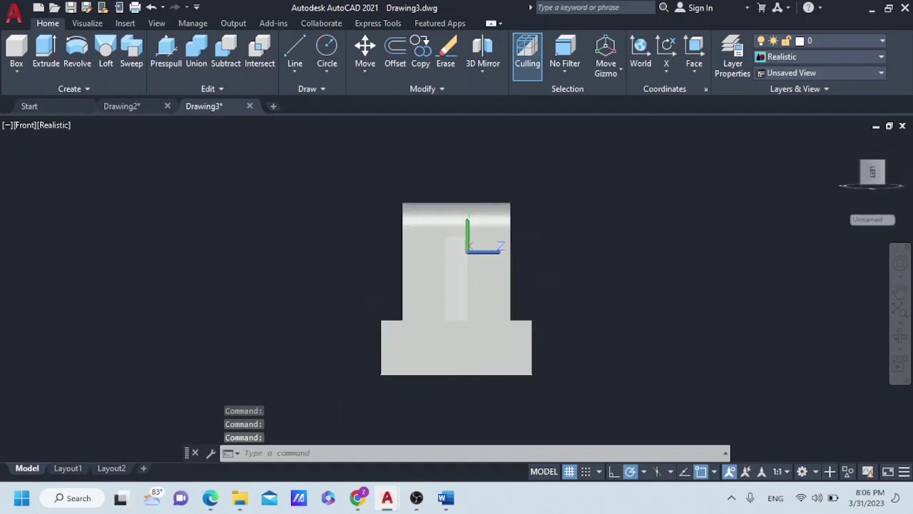
scroll(536, 295, "up", 3)
middle_click_drag(536, 296, 605, 214)
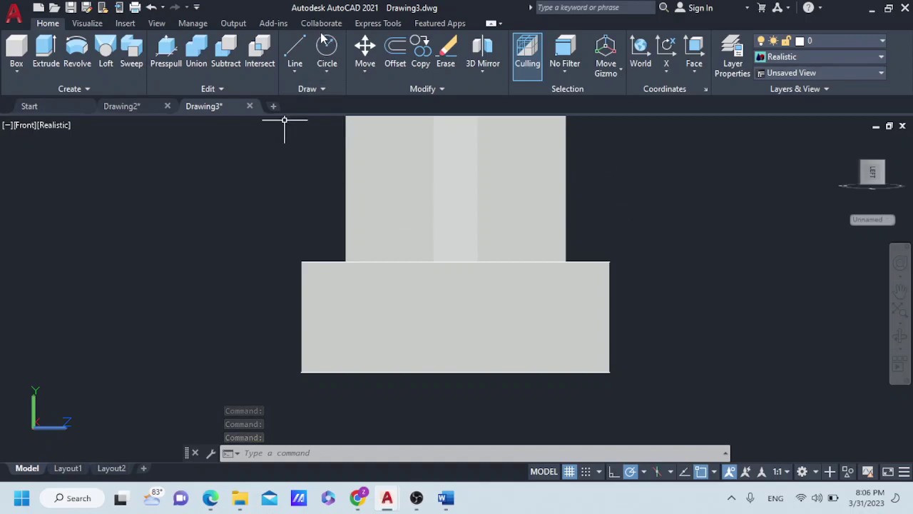
left_click(295, 47)
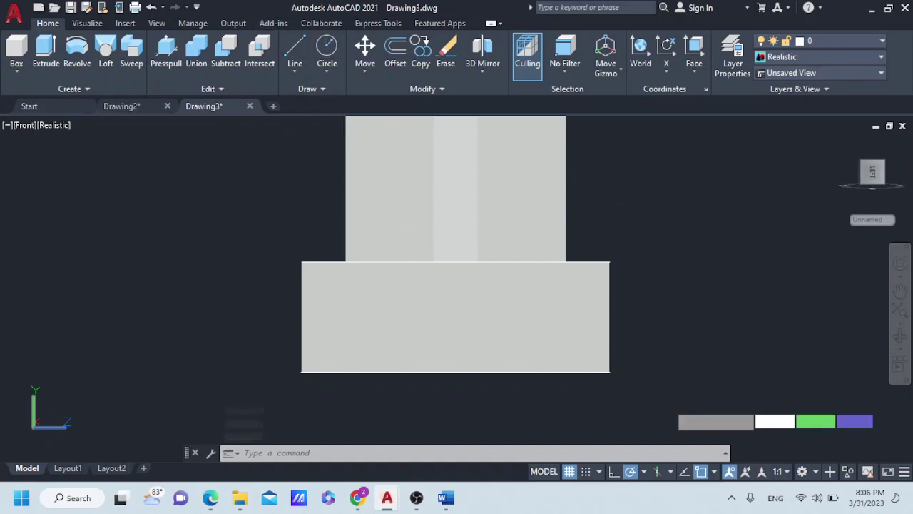
left_click(610, 372)
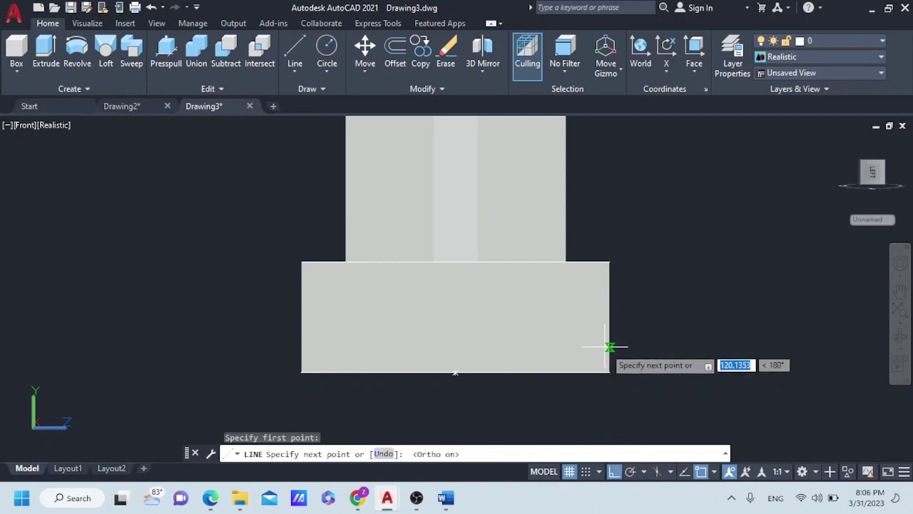
type("1")
key("Escape")
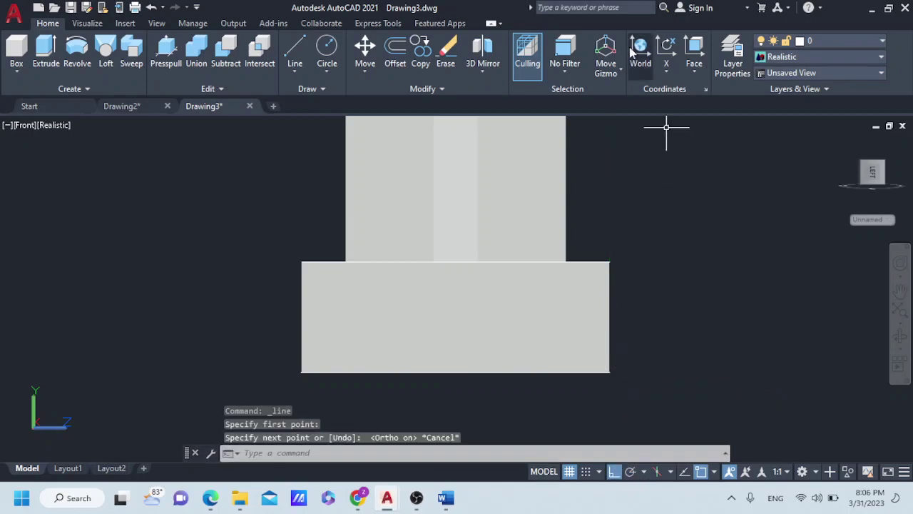
left_click(694, 50)
left_click(361, 338)
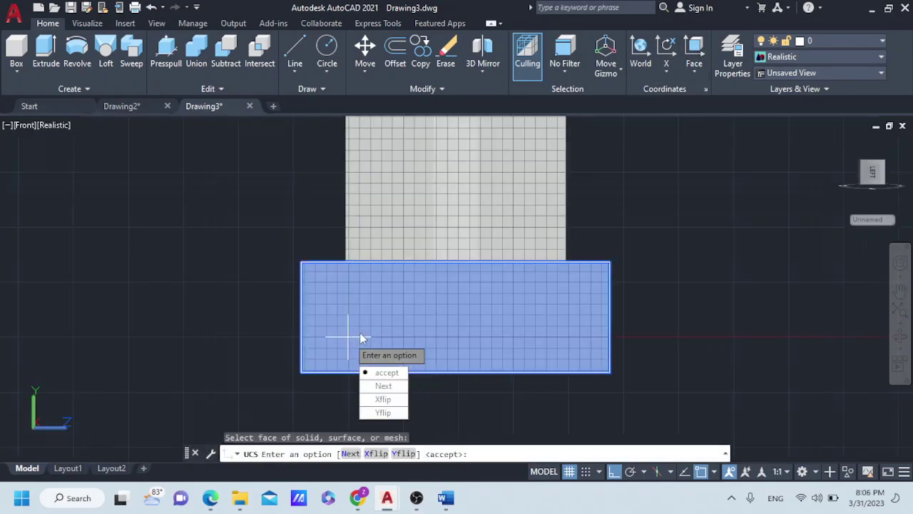
key("Return")
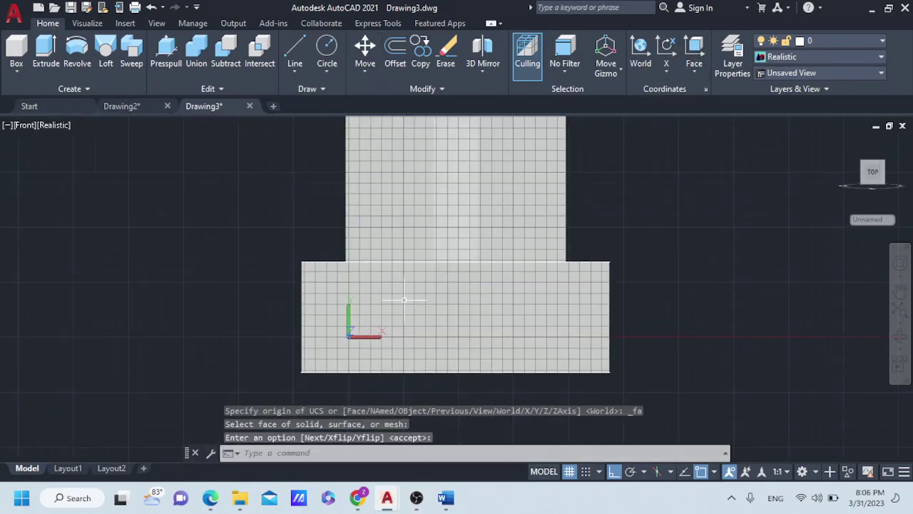
Draw a guide line 12 units above the front lower corner, across to the face's left edge
left_click(295, 50)
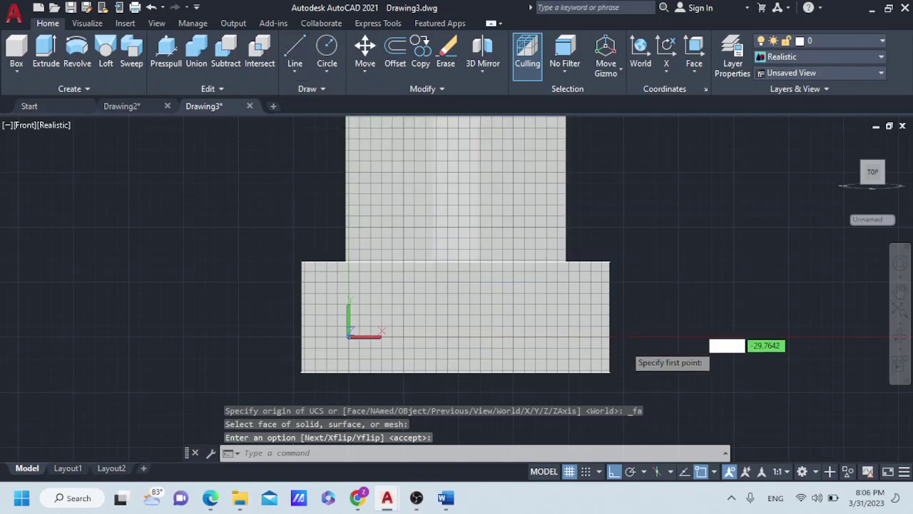
left_click(609, 371)
type("12")
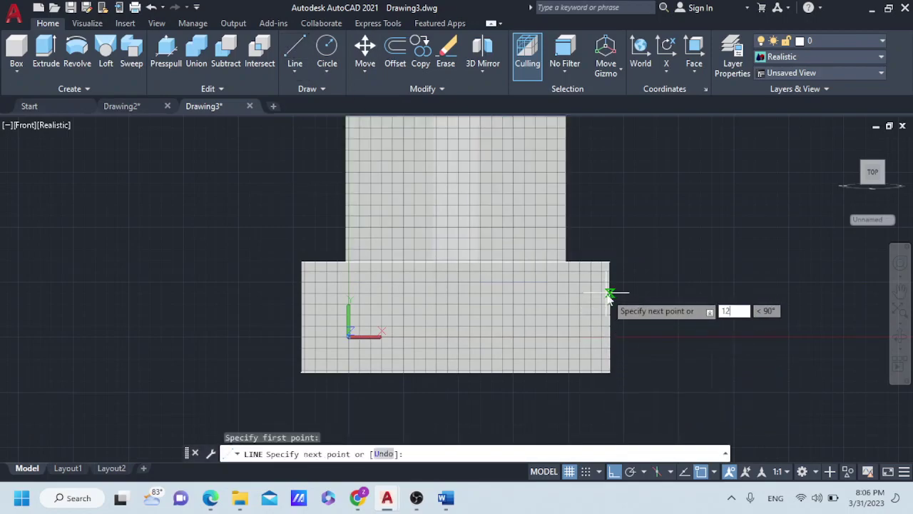
key("Return")
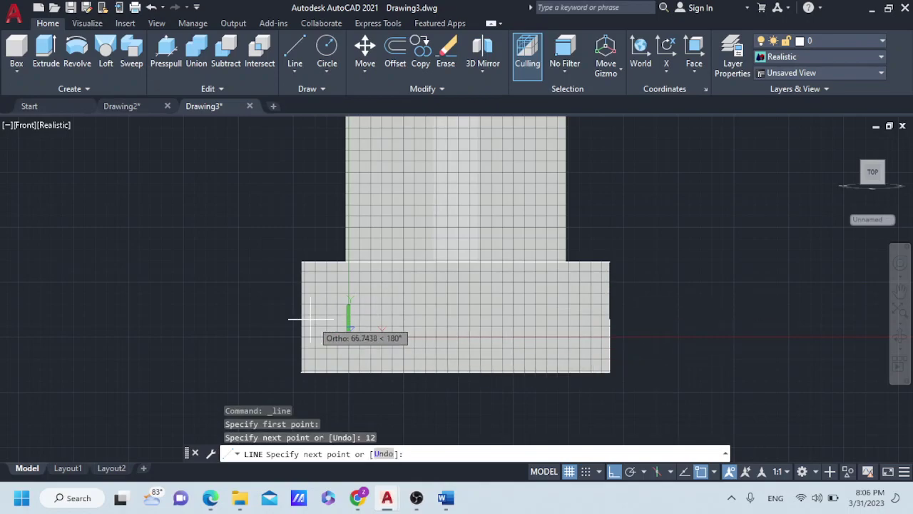
key("Escape")
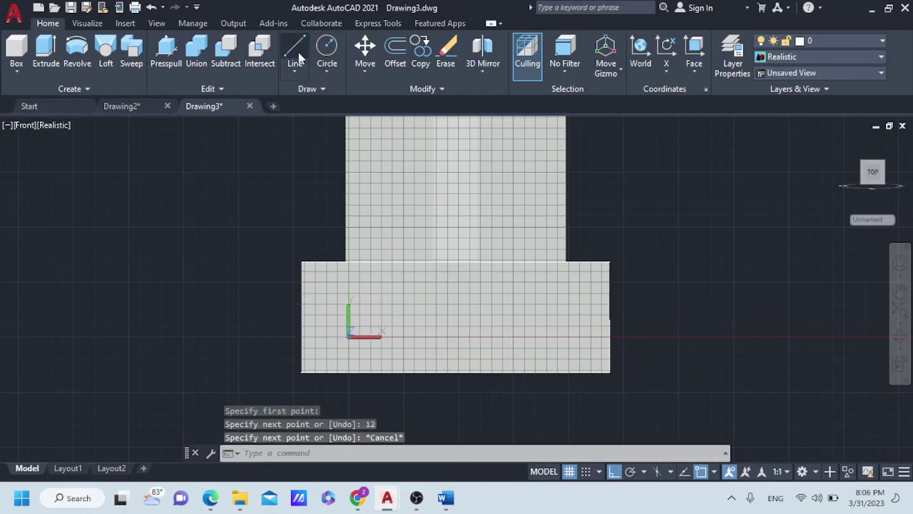
left_click(296, 54)
left_click(150, 7)
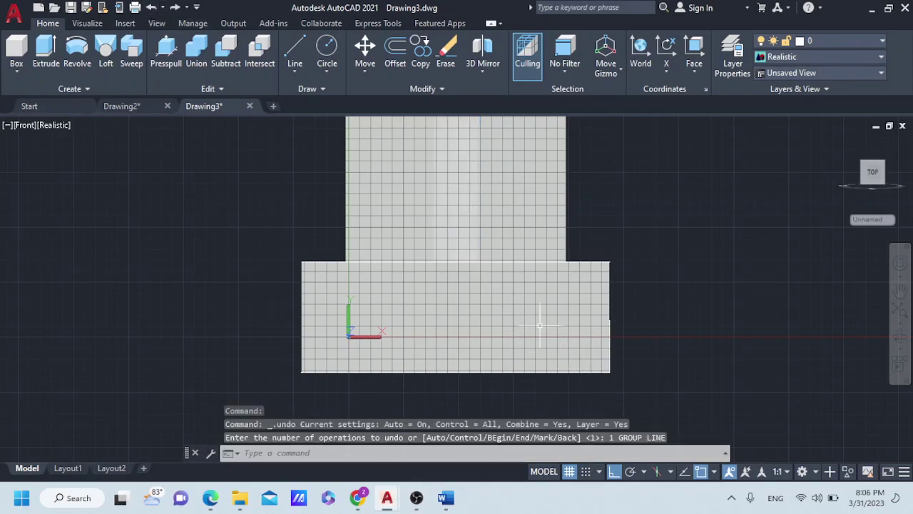
left_click(295, 54)
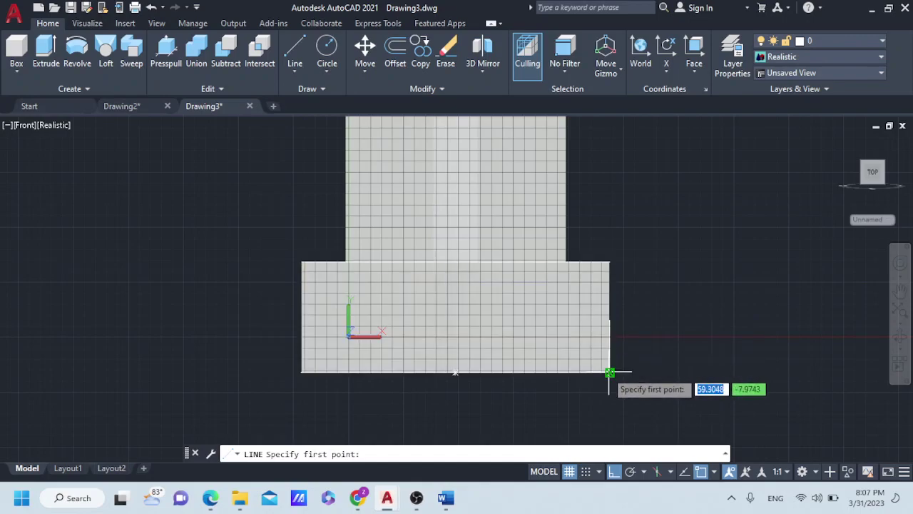
scroll(610, 372, "up", 3)
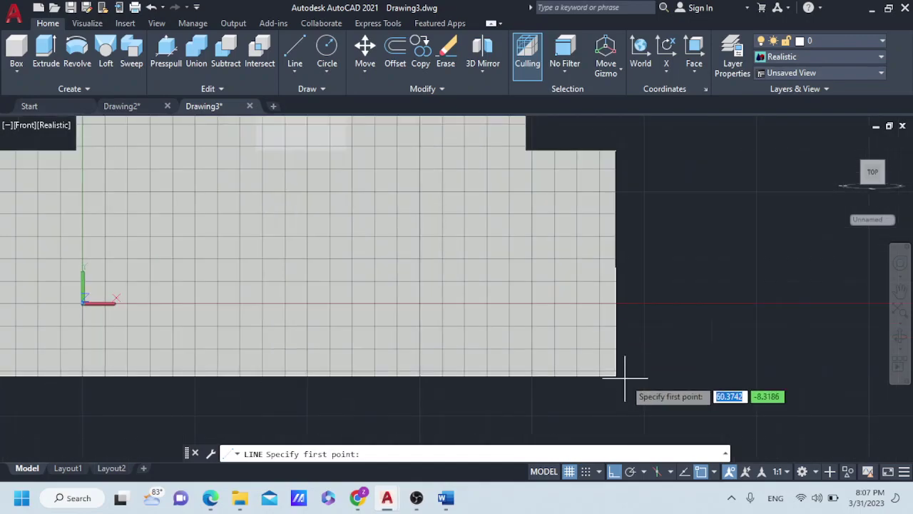
mouse_move(621, 365)
middle_mouse_down("shift")
mouse_move(601, 376)
mouse_move(634, 351)
middle_mouse_up("shift")
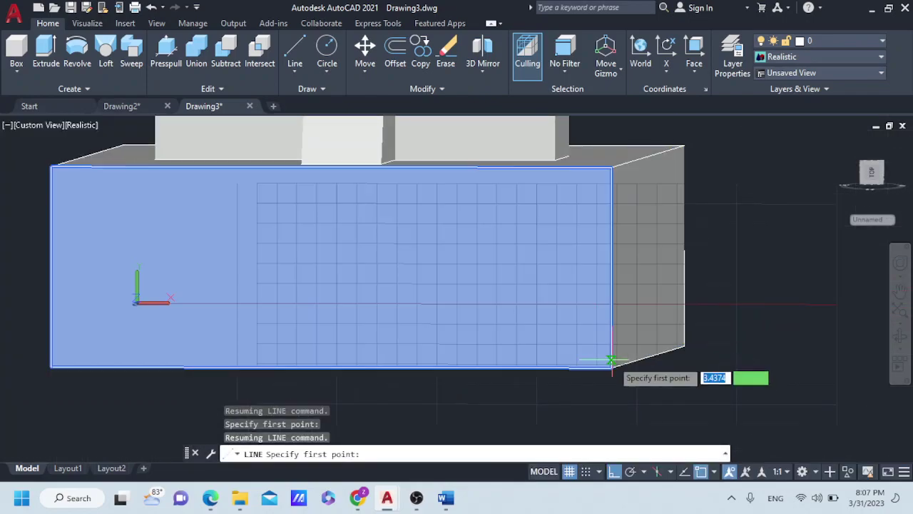
left_click(610, 367)
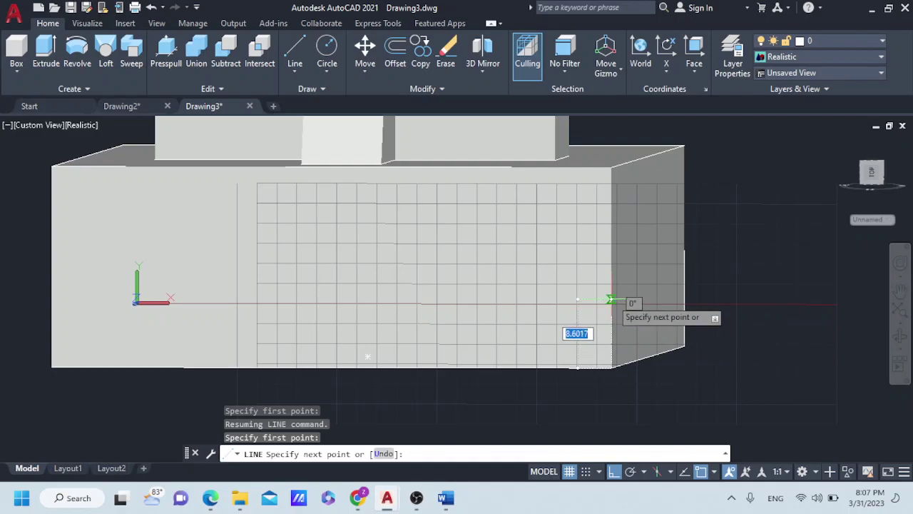
key("Return")
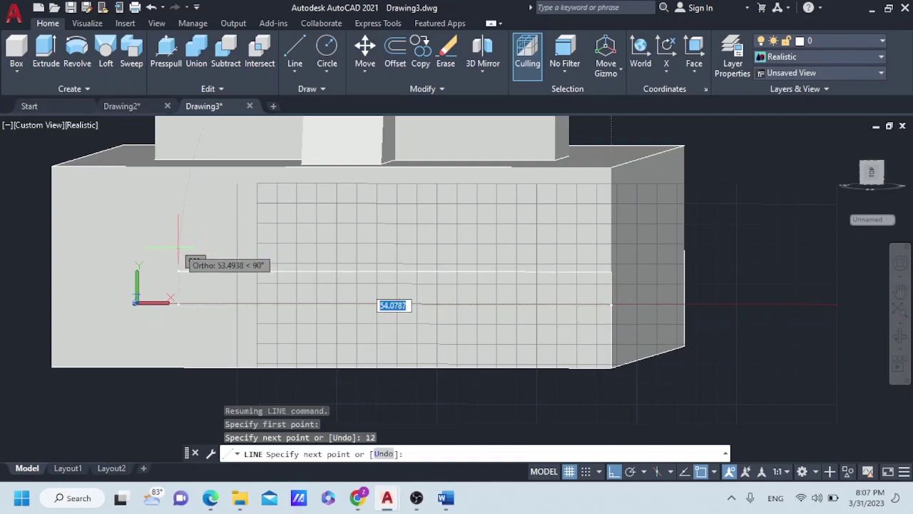
left_click(48, 271)
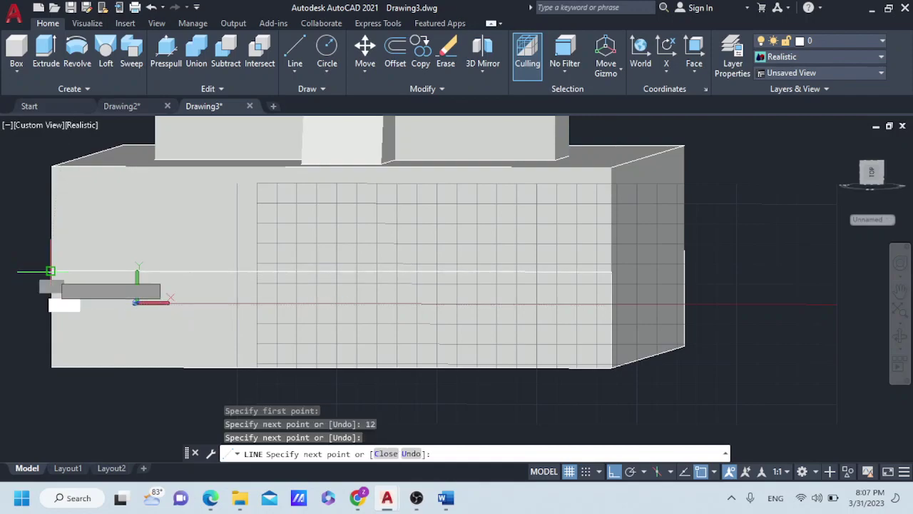
key("Escape")
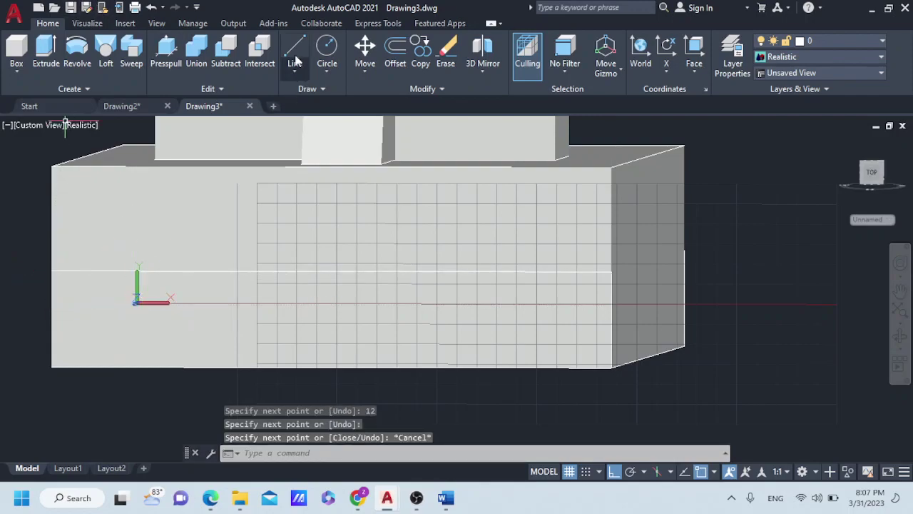
Draw the slot's right side, 18 units from the lower-right corner, sloping to the guide line with 30° polar tracking
left_click(296, 62)
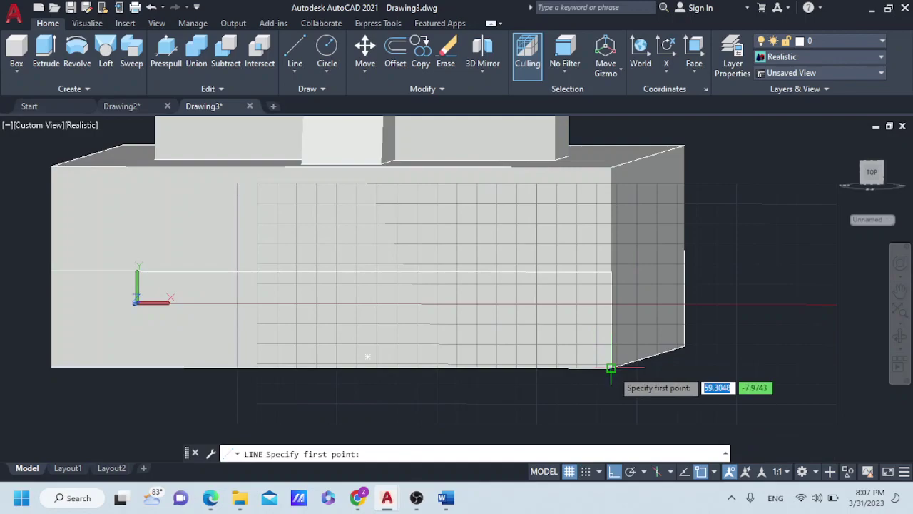
left_click(611, 368)
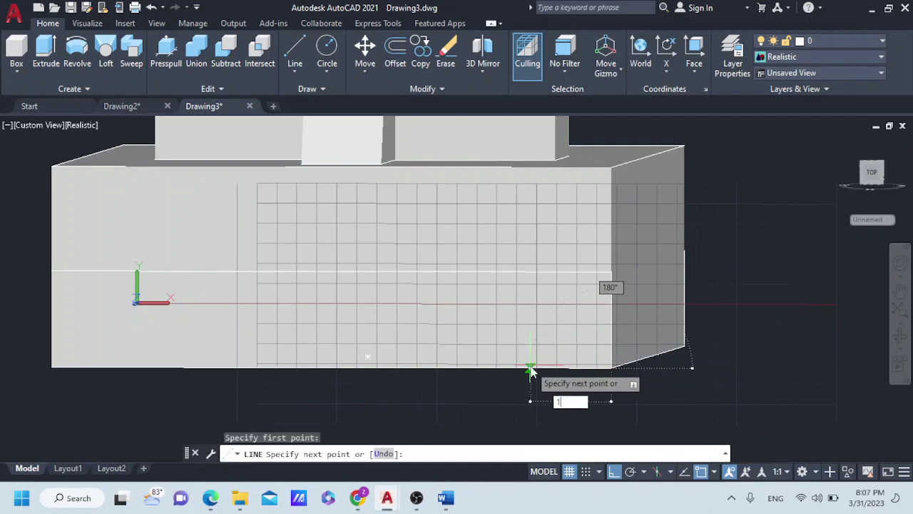
key("Return")
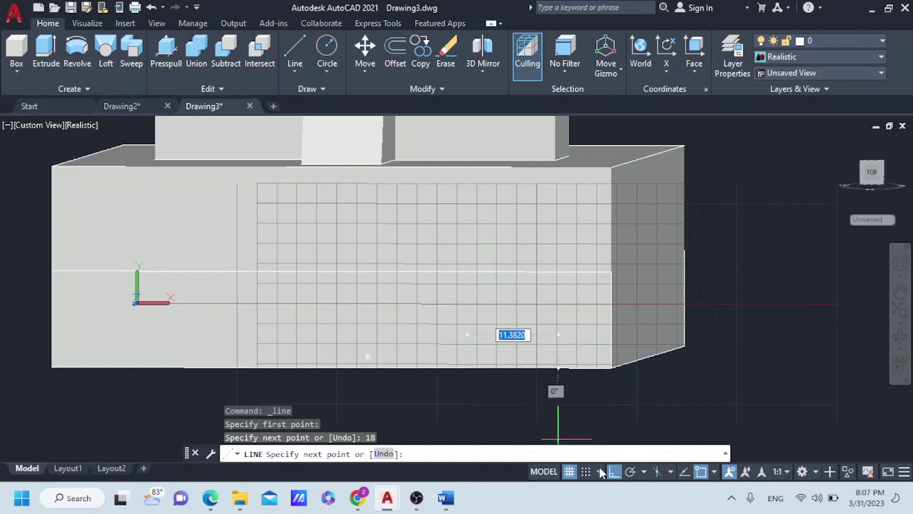
left_click(632, 473)
left_click(643, 473)
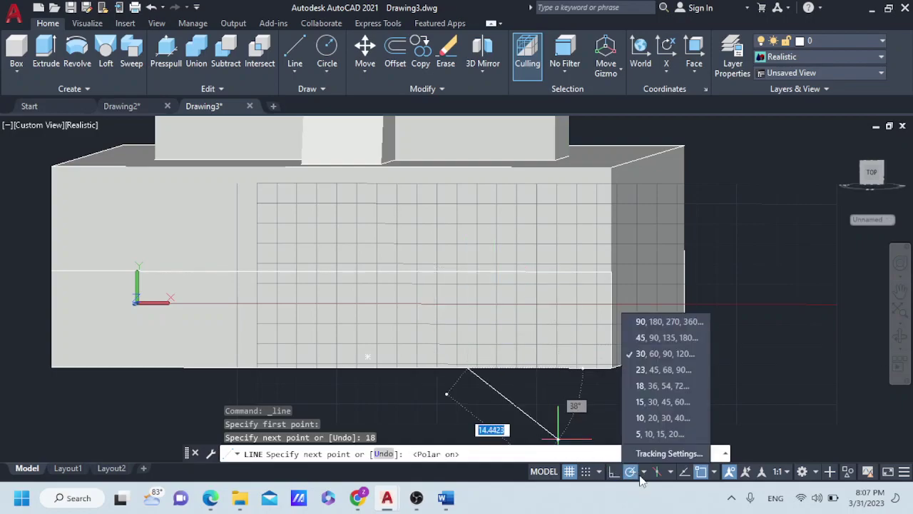
left_click(509, 294)
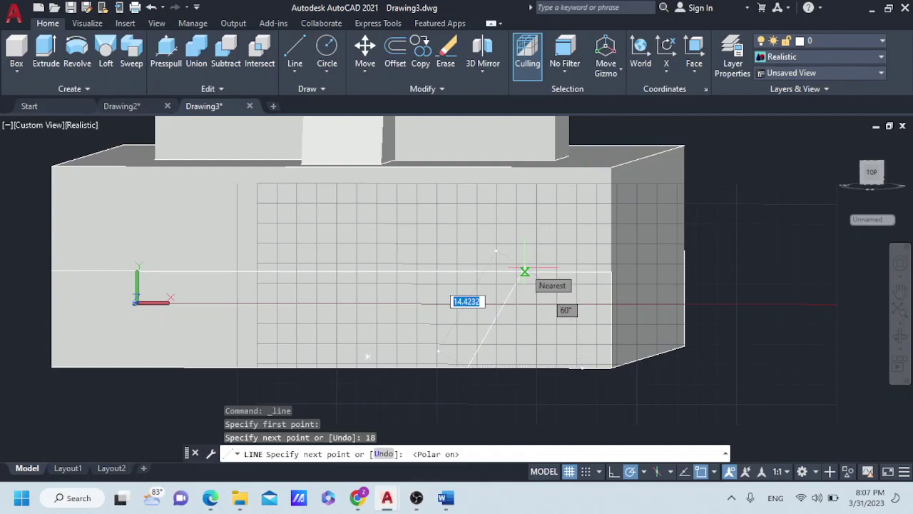
left_click(524, 271)
key("Escape")
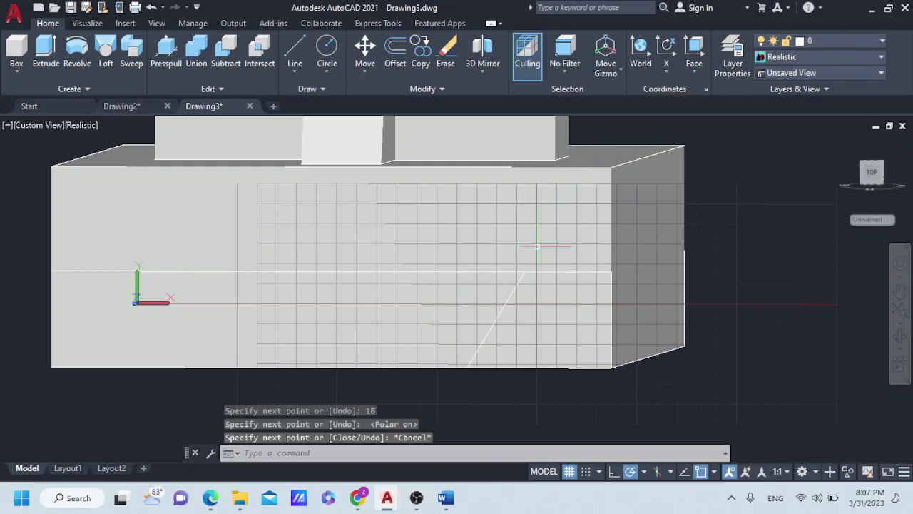
Try a 34-unit line from the bottom edge twice, undo both, and turn on Ortho mode
left_click(295, 47)
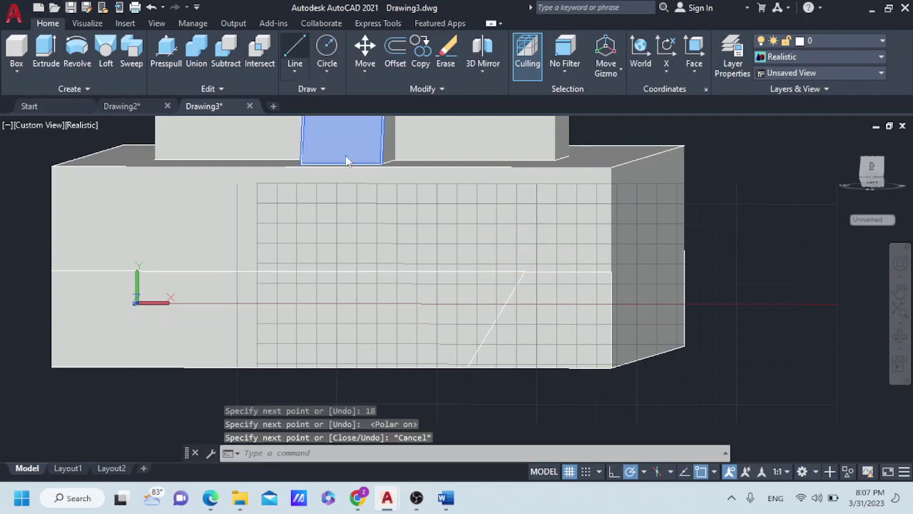
left_click(467, 368)
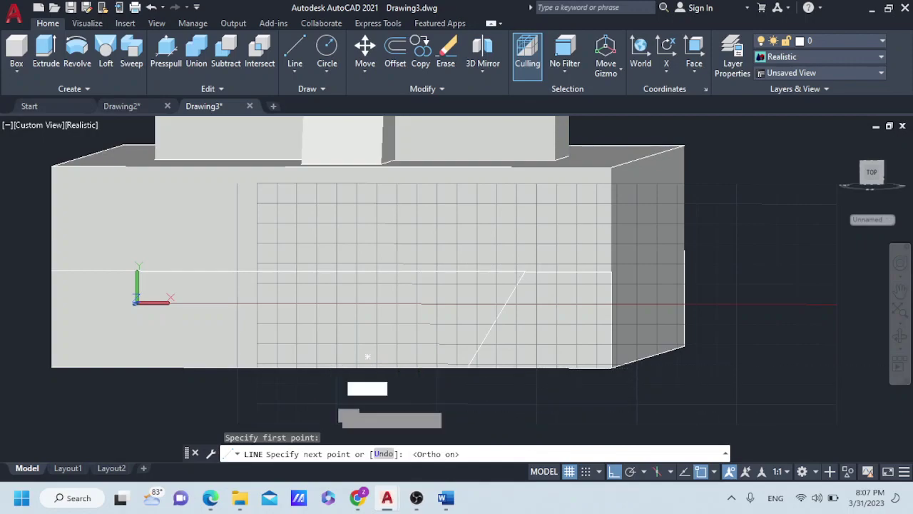
key("Escape")
key("Return")
key("Return")
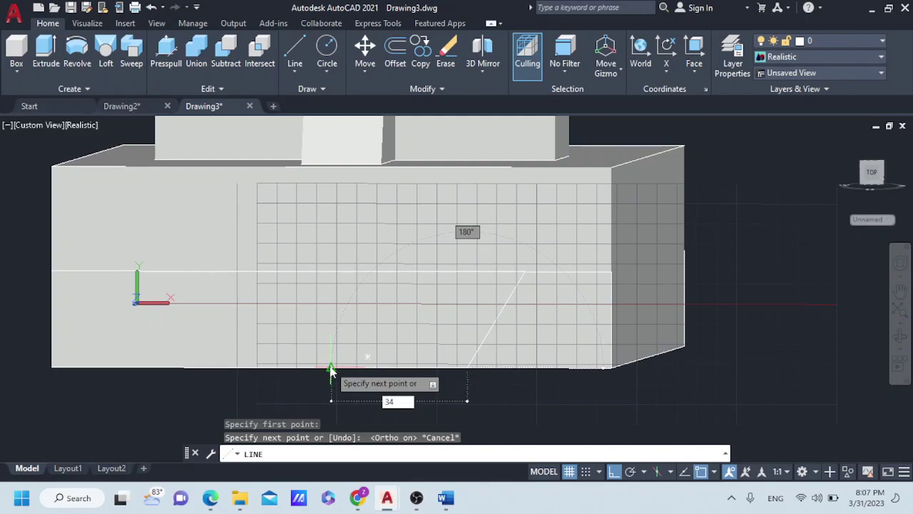
key("Return")
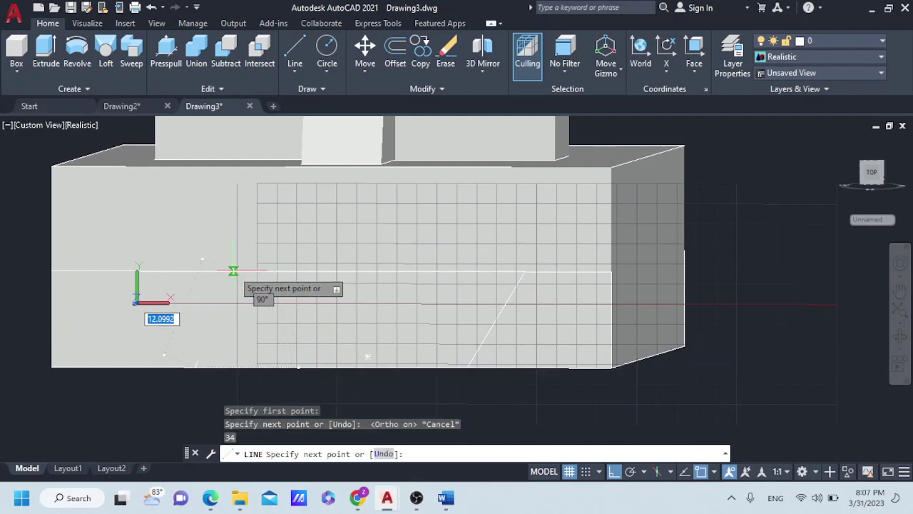
key("Escape")
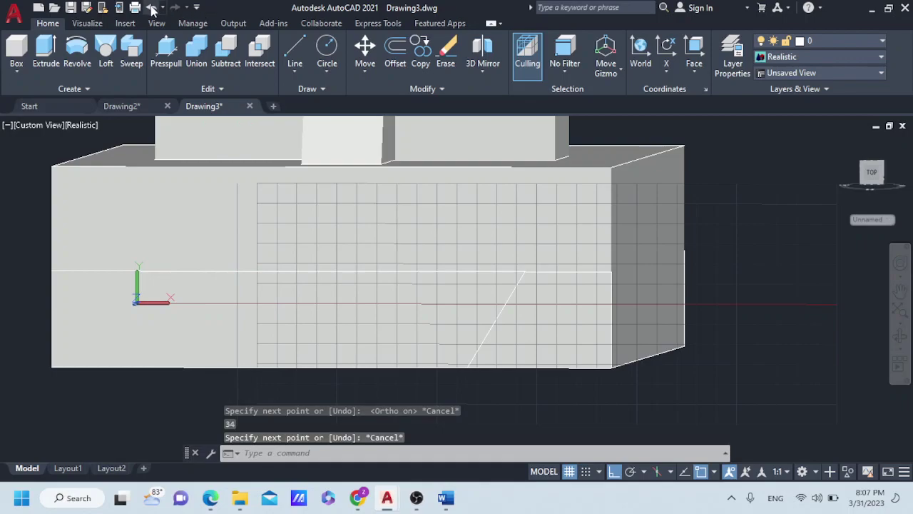
left_click(151, 7)
left_click(295, 48)
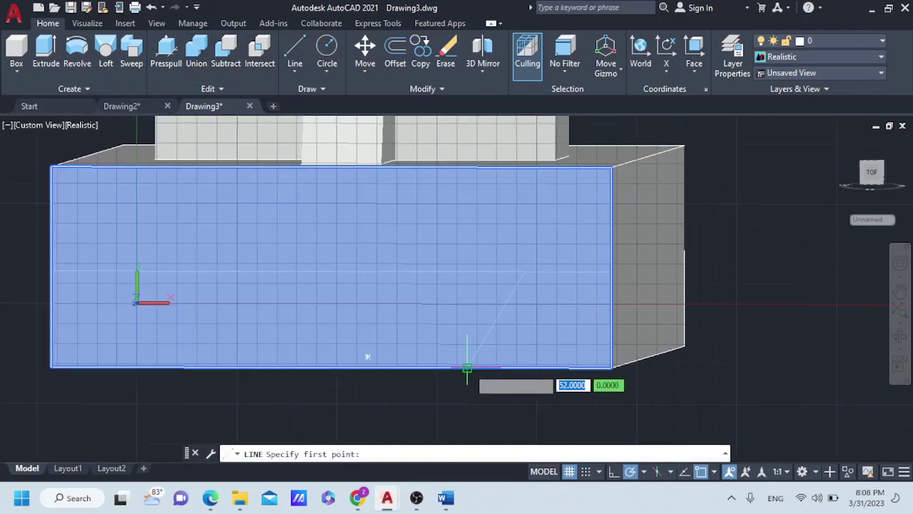
left_click(465, 368)
type("34")
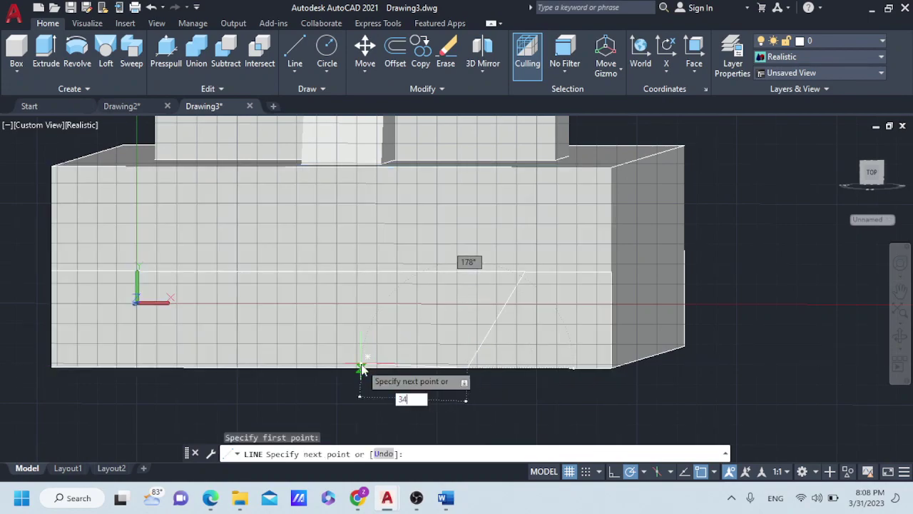
key("Return")
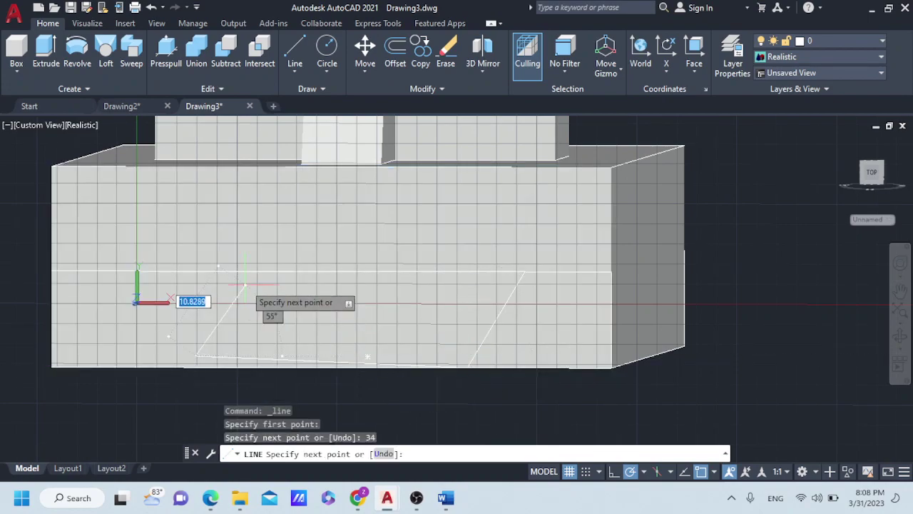
key("Escape")
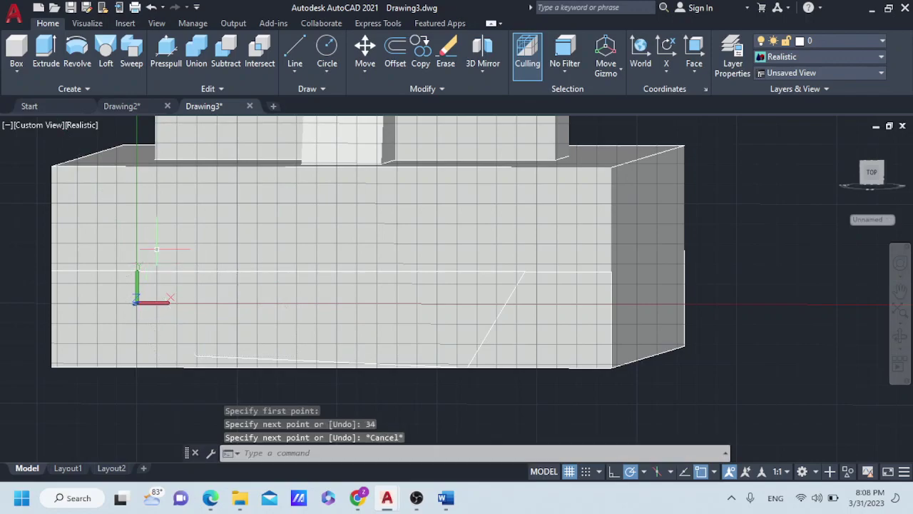
left_click(149, 7)
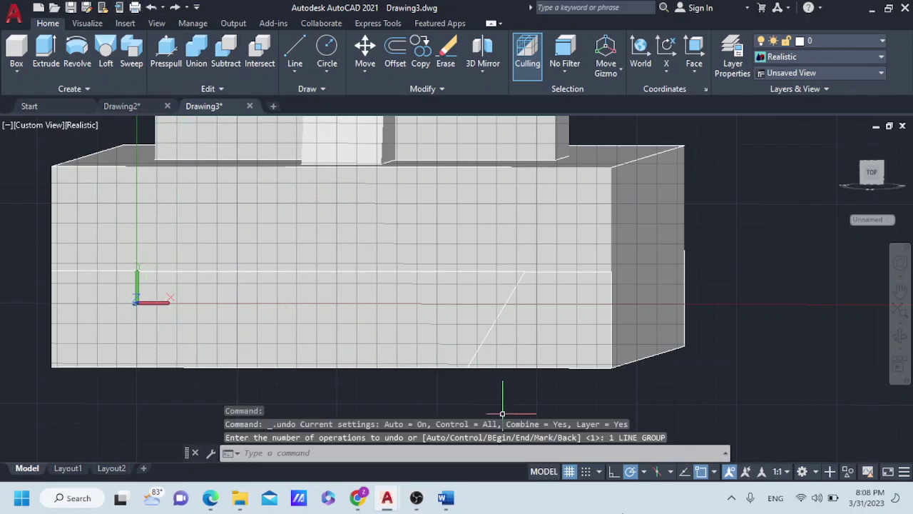
left_click(613, 472)
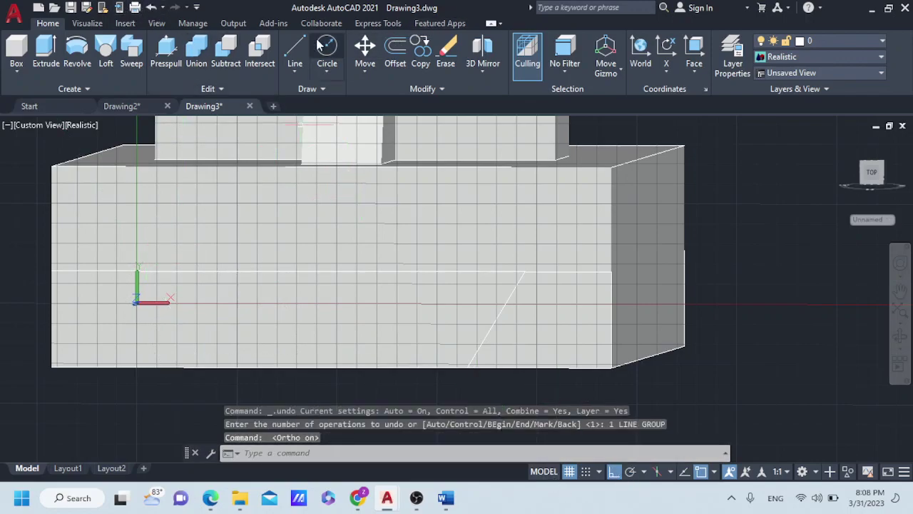
Draw the slot's left slanted side, starting 34 units along the bottom edge and rising past the guide line
left_click(294, 54)
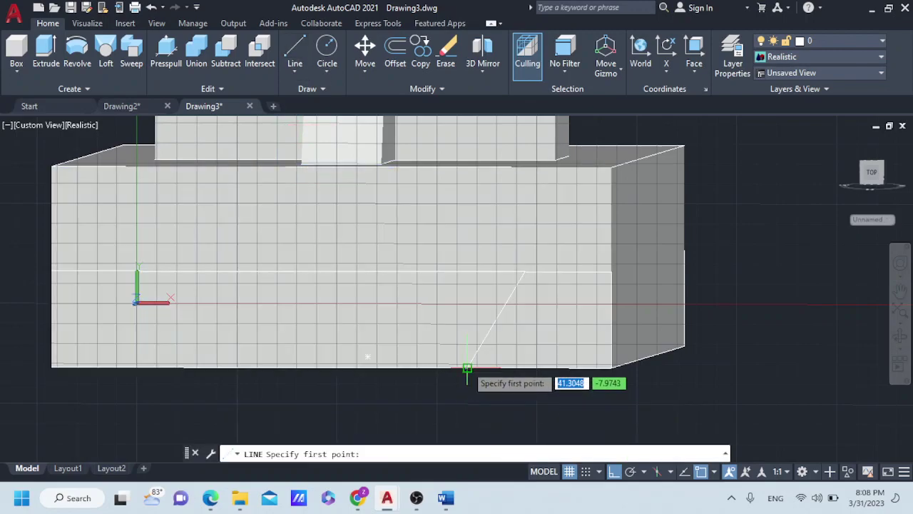
left_click(466, 368)
type("34")
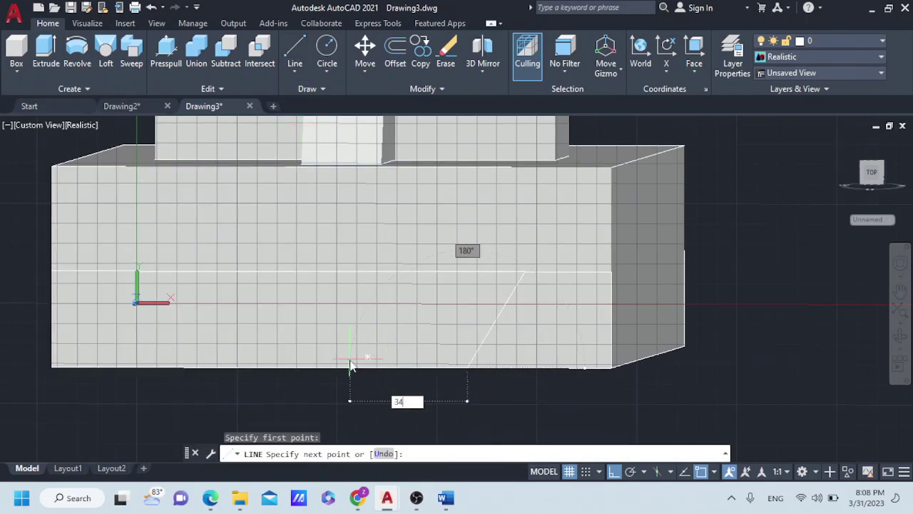
key("Return")
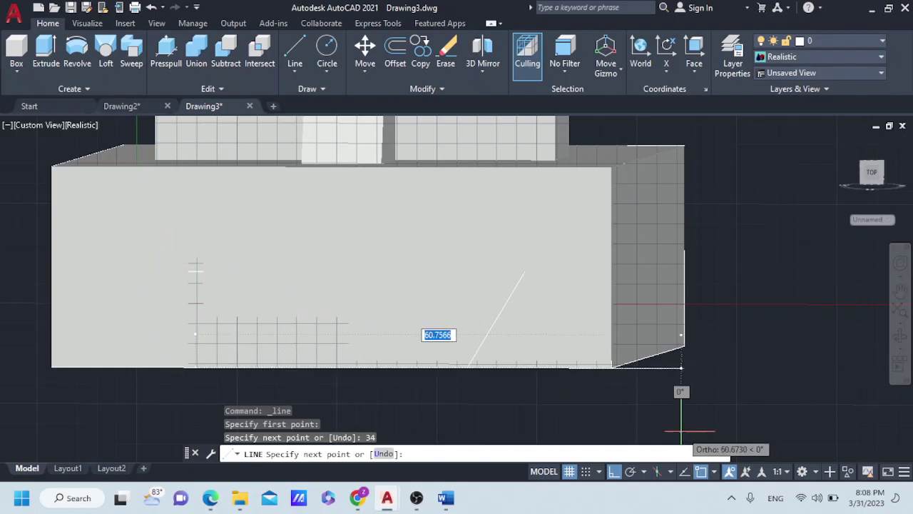
left_click(632, 472)
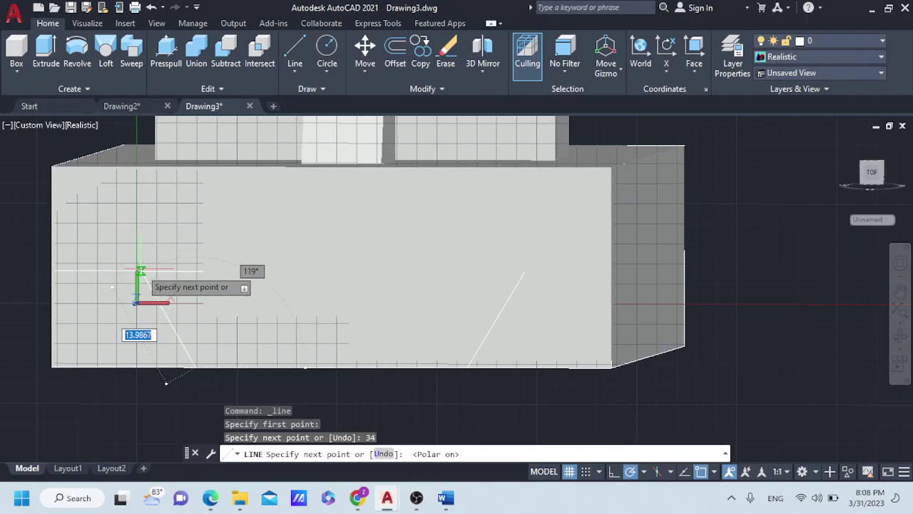
left_click(110, 219)
key("Escape")
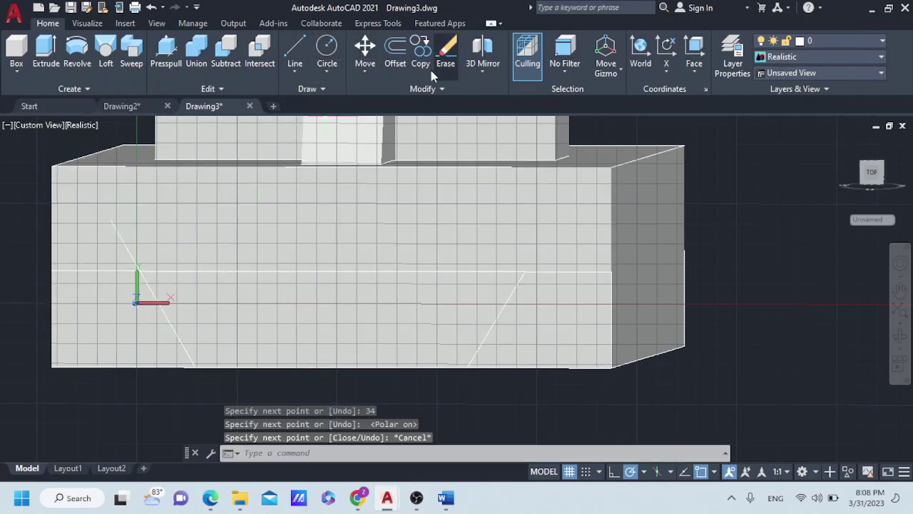
Trim part of the slot outline lines and orbit to look down on the base
left_click(425, 89)
left_click(355, 105)
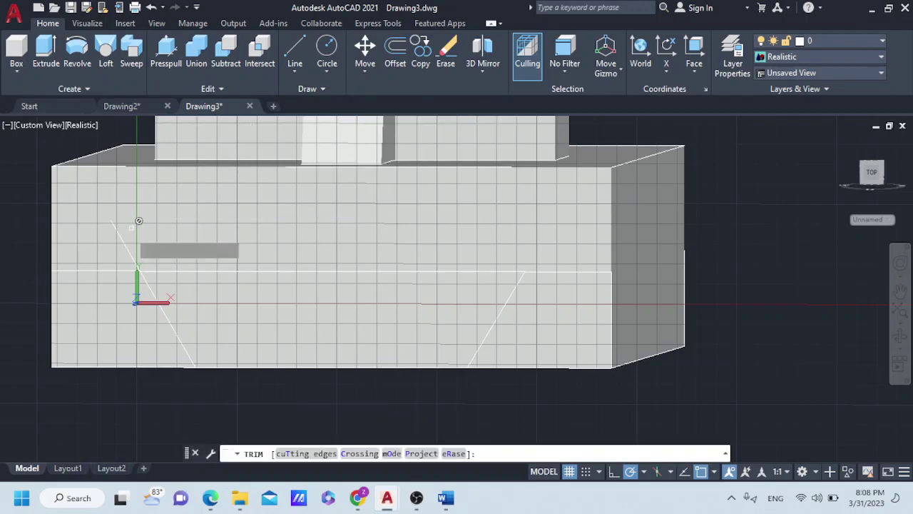
left_click(125, 242)
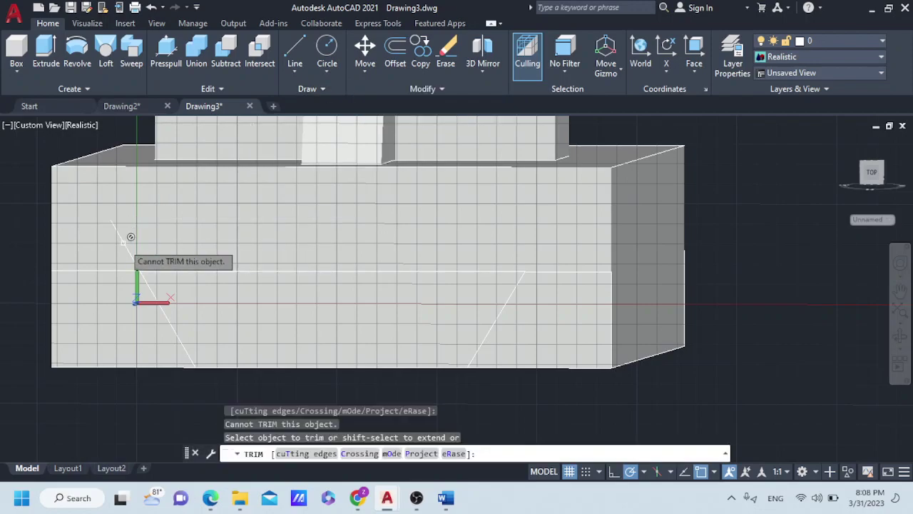
key("Escape")
key("Escape")
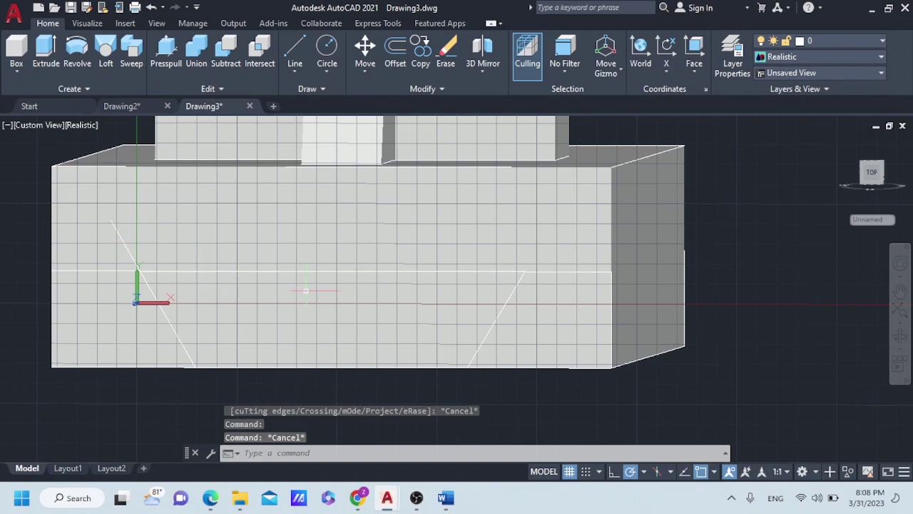
middle_click_drag(362, 329, 346, 330, "shift")
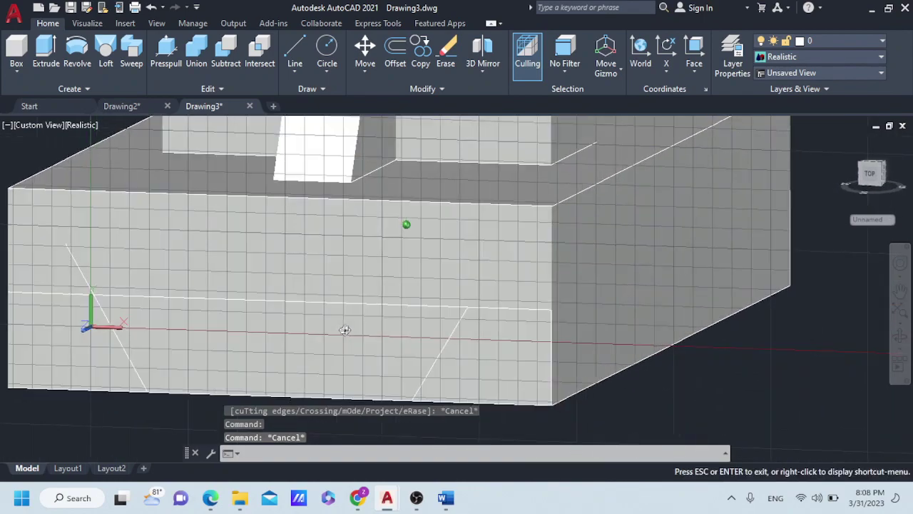
Press-pull the trapezoid area into the base front to cut the slot
scroll(784, 385, "down", 3)
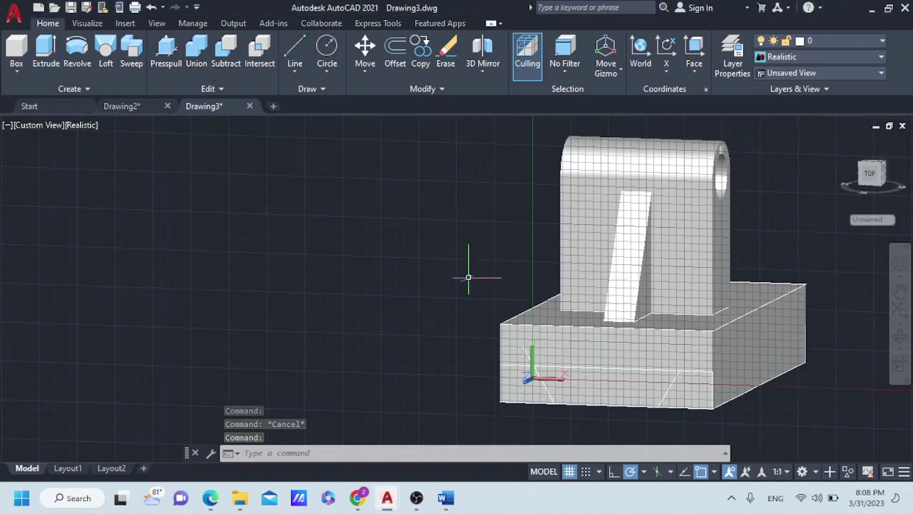
left_click(619, 386)
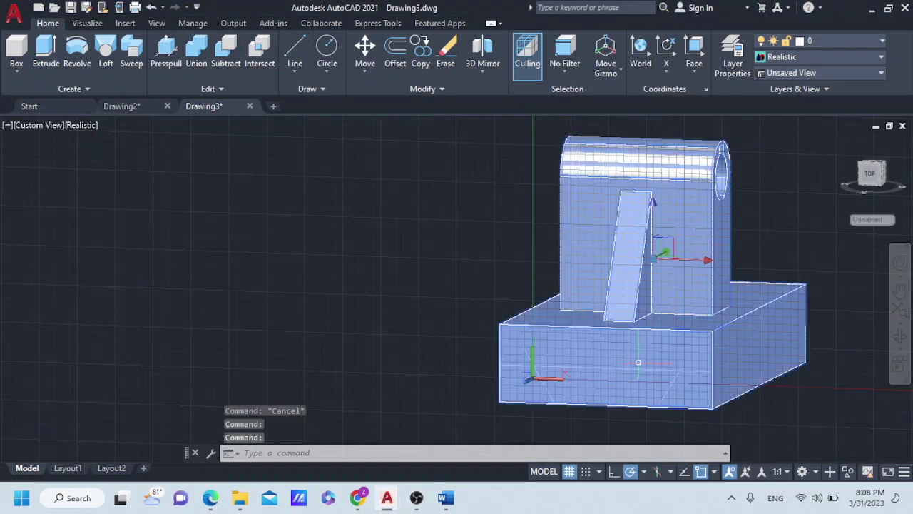
key("Escape")
left_click(166, 48)
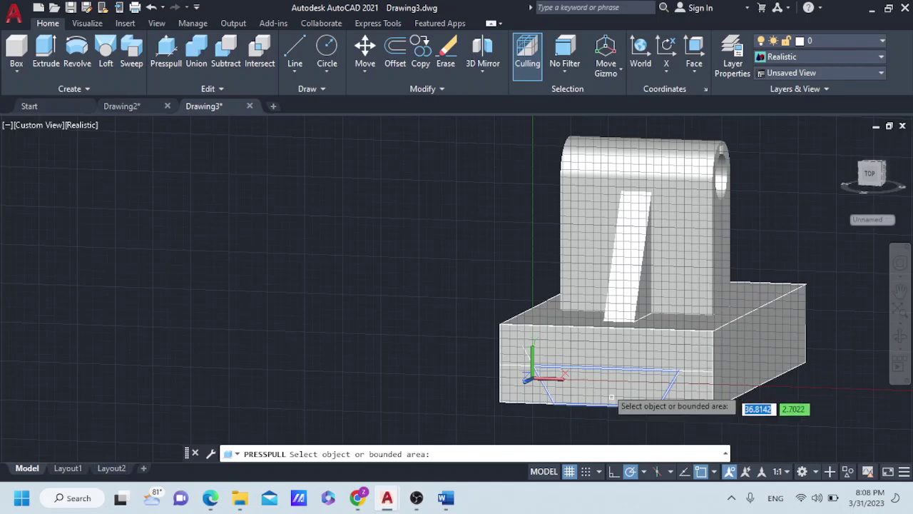
left_click(611, 398)
left_click(672, 311)
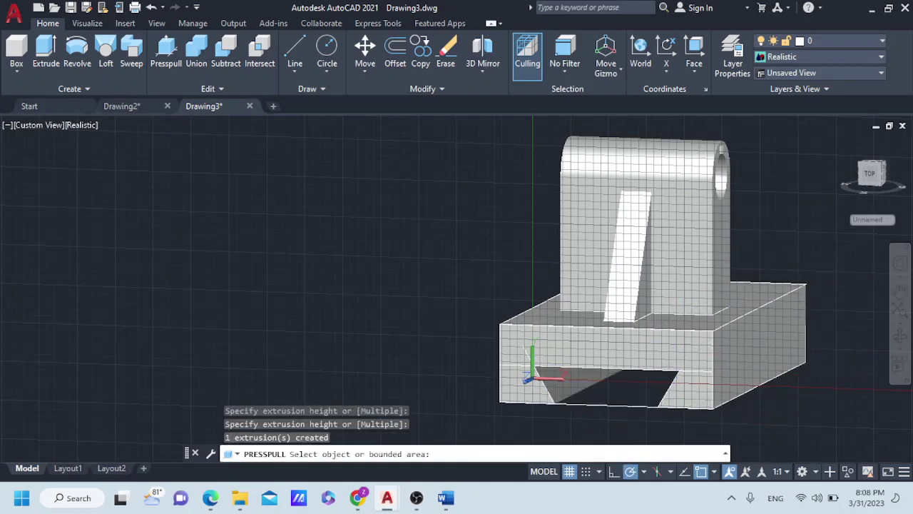
key("Return")
Delete the leftover edge line beneath the slot
middle_click_drag(570, 428, 587, 426, "shift")
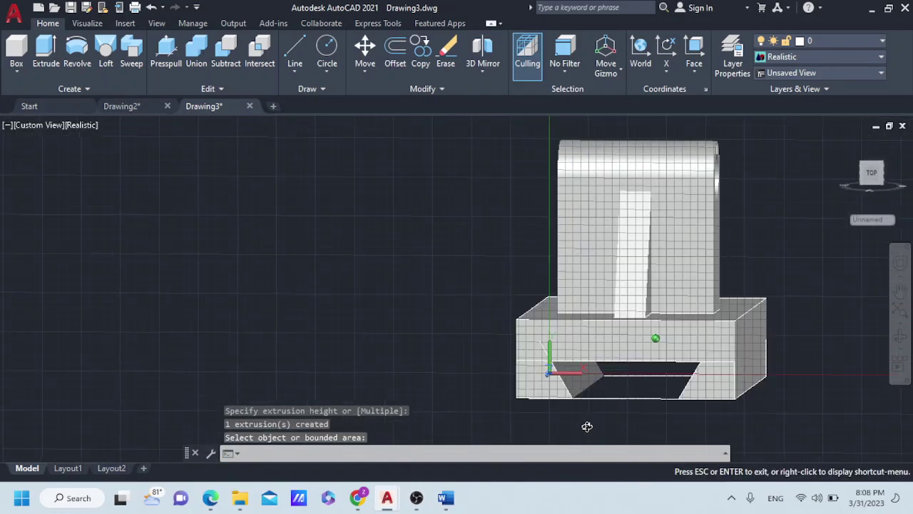
left_click(616, 402)
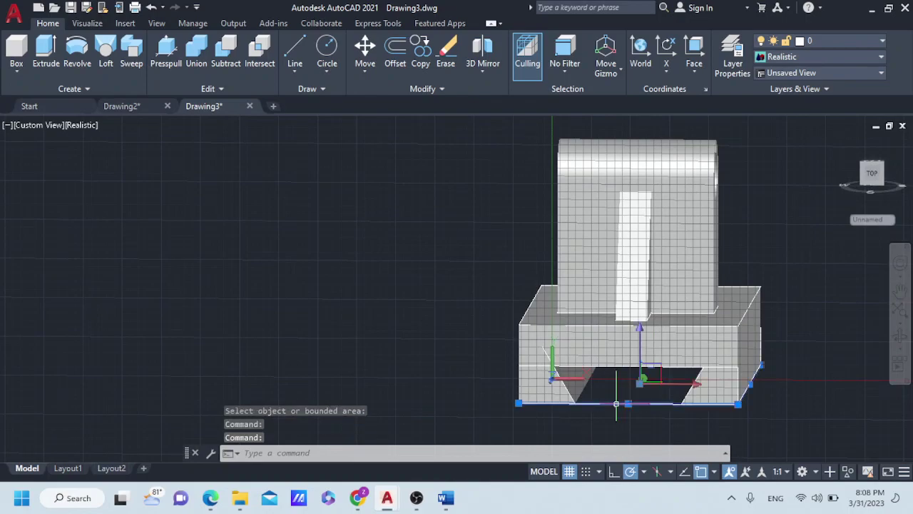
key("Delete")
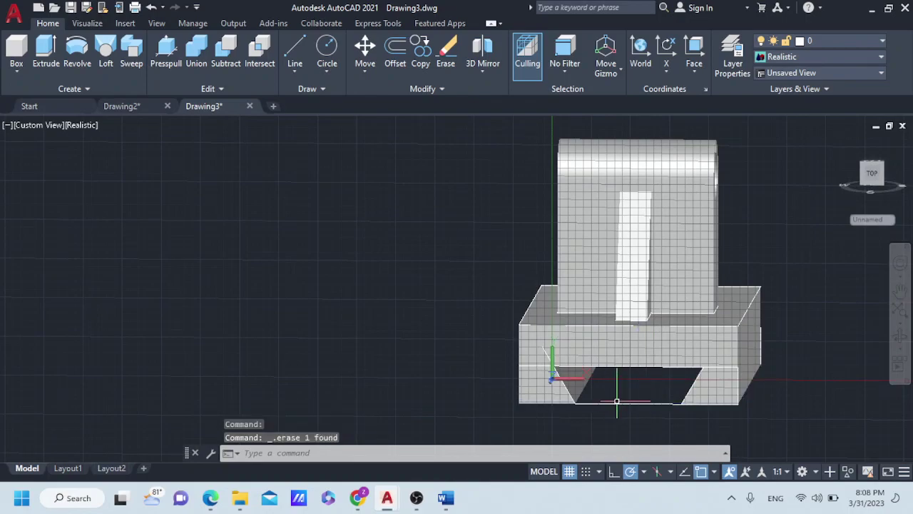
Delete the leftover bottom edge line and the slanted line at the slot's left
left_click(616, 403)
left_click(617, 403)
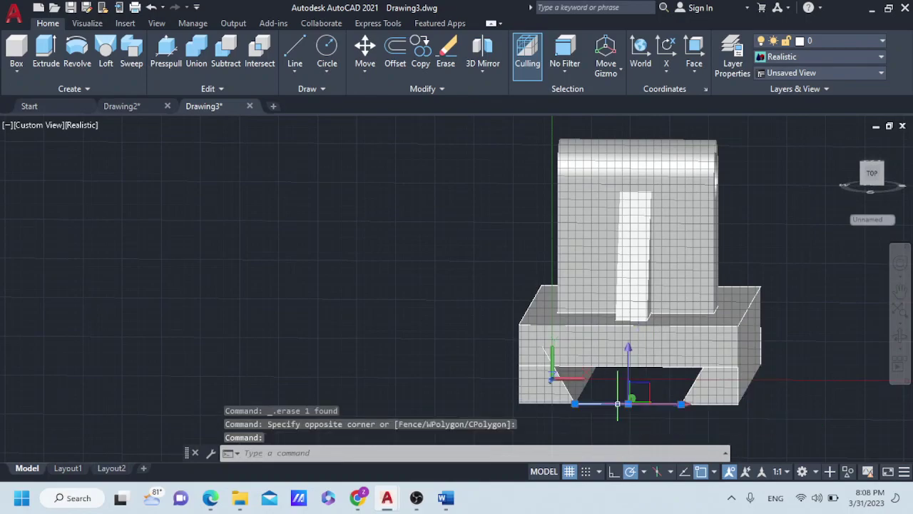
key("Delete")
scroll(617, 403, "up", 1)
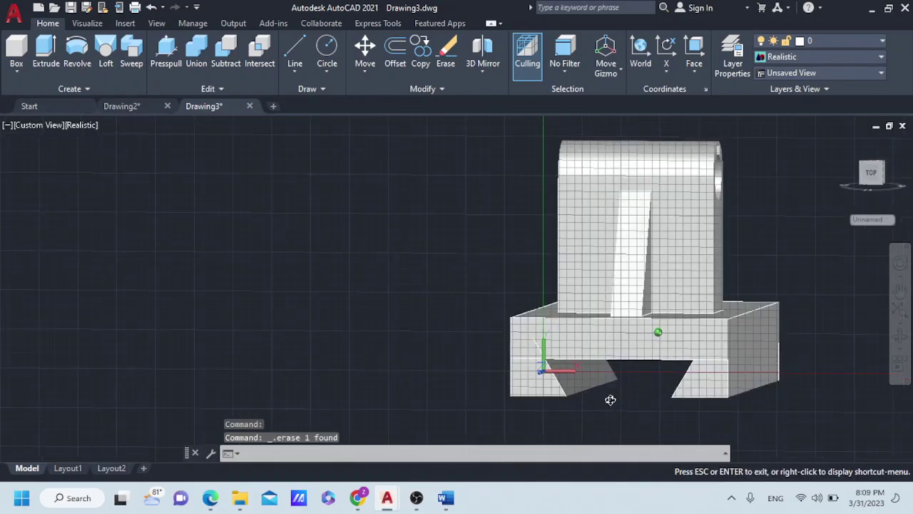
scroll(617, 404, "up", 1)
scroll(613, 378, "up", 1)
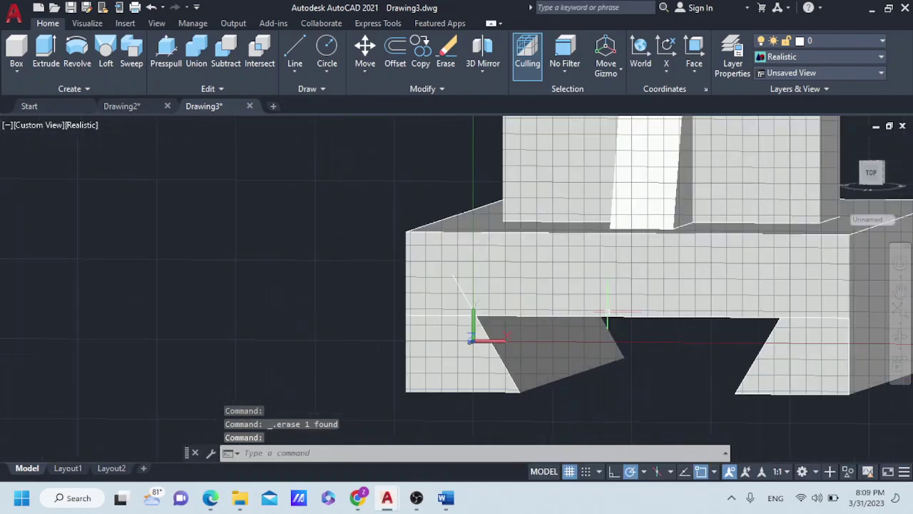
left_click(464, 296)
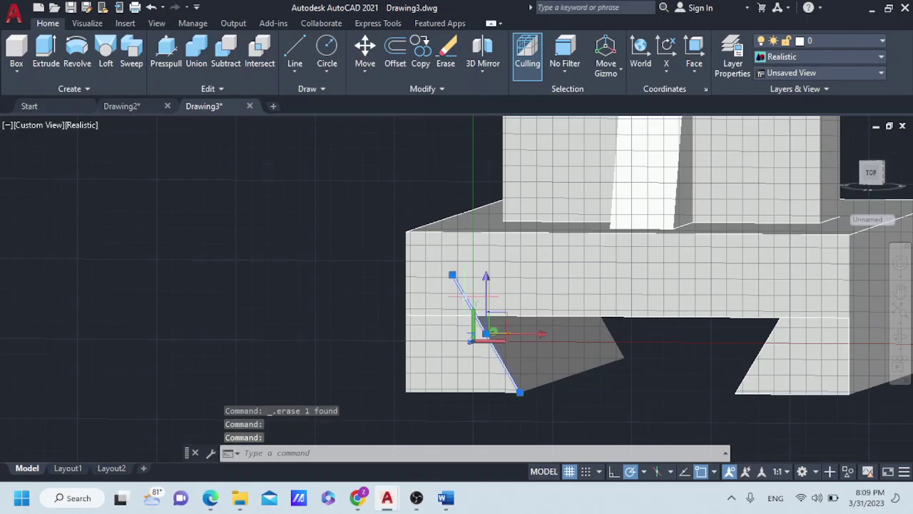
key("Delete")
left_click(463, 316)
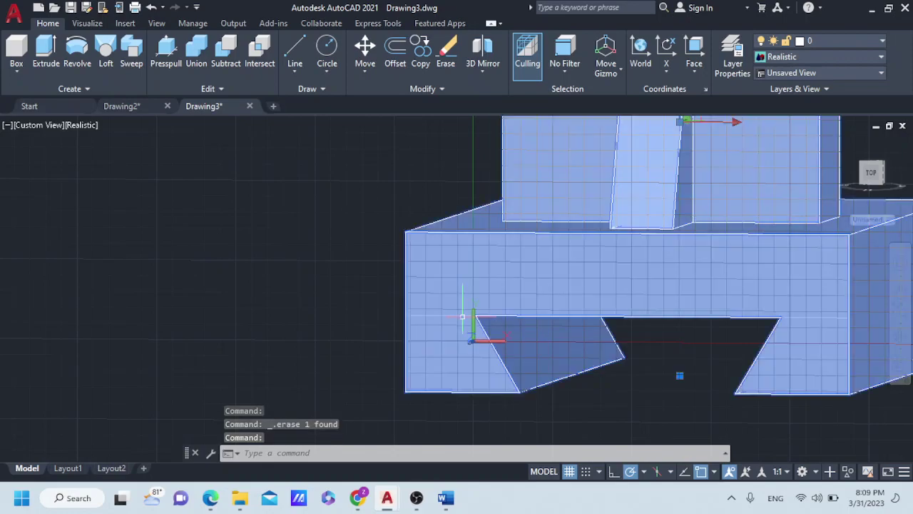
key("Escape")
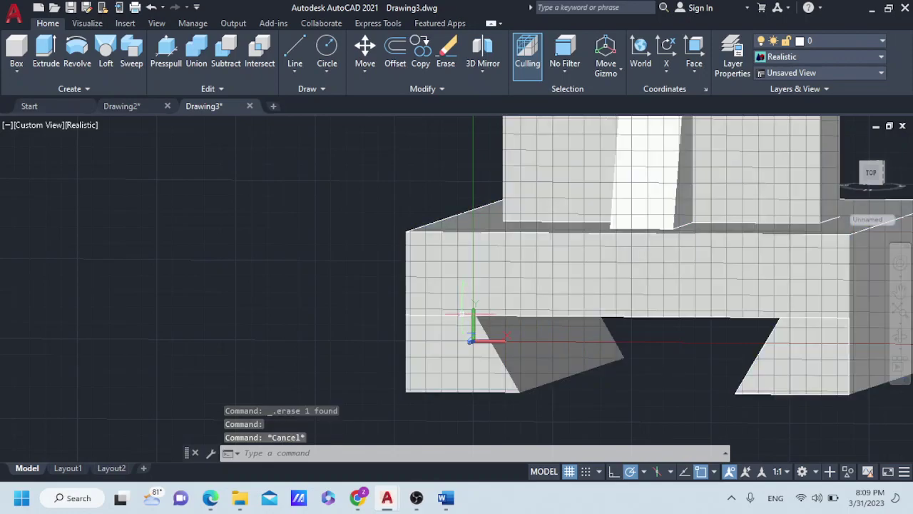
left_click(462, 316)
key("Escape")
left_click(462, 316)
key("Escape")
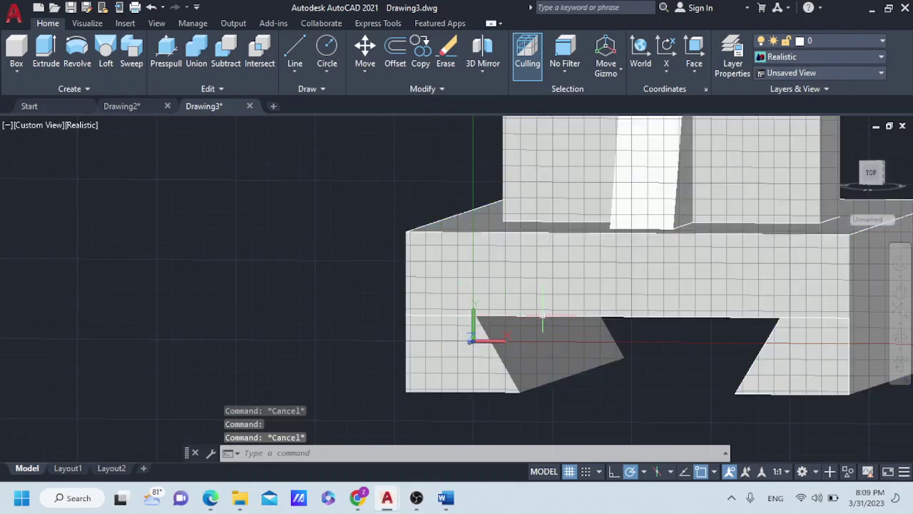
Switch the visual style to 2D Wireframe
middle_click_drag(627, 346, 636, 326, "shift")
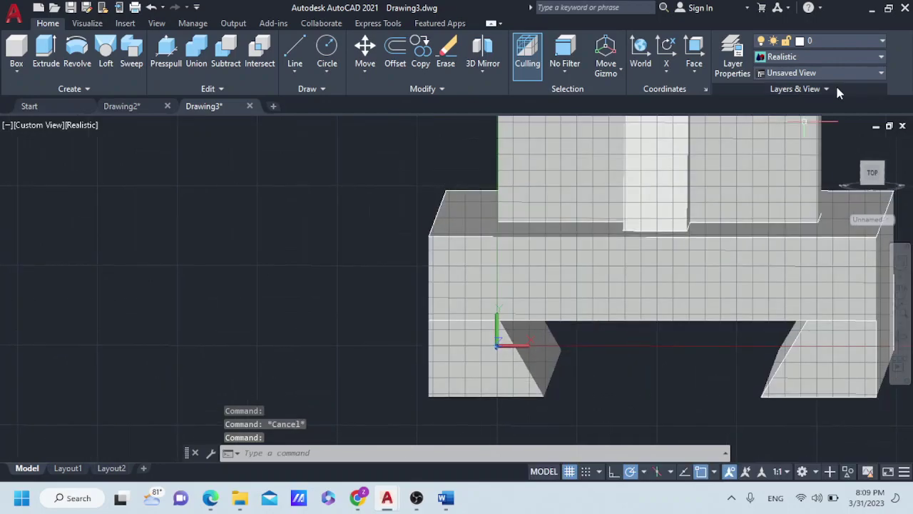
left_click(836, 57)
left_click(710, 84)
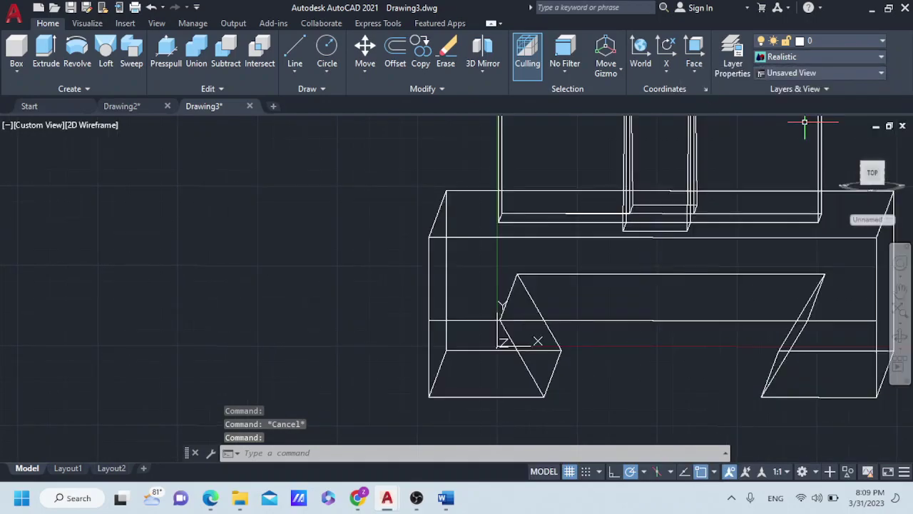
Erase the leftover horizontal line across the base front and the slanted line at the slot's left
left_click(479, 320)
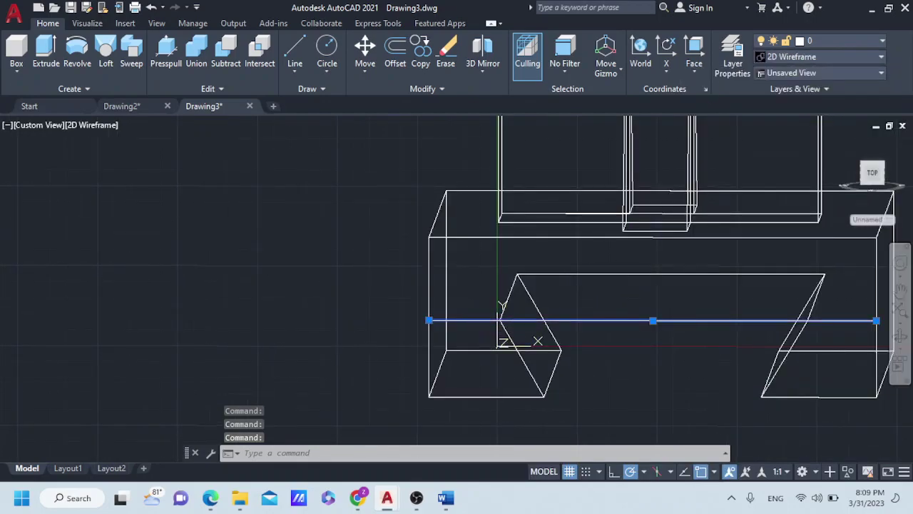
key("Delete")
left_click(837, 396)
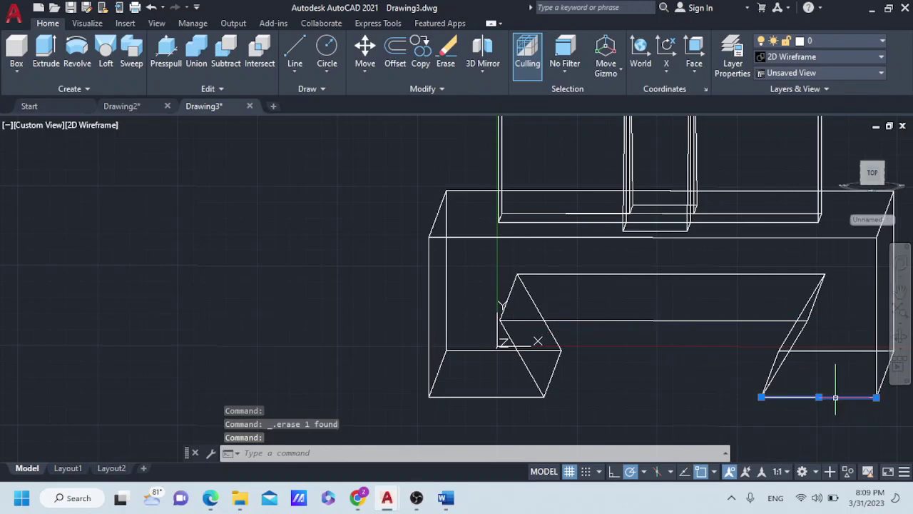
key("Escape")
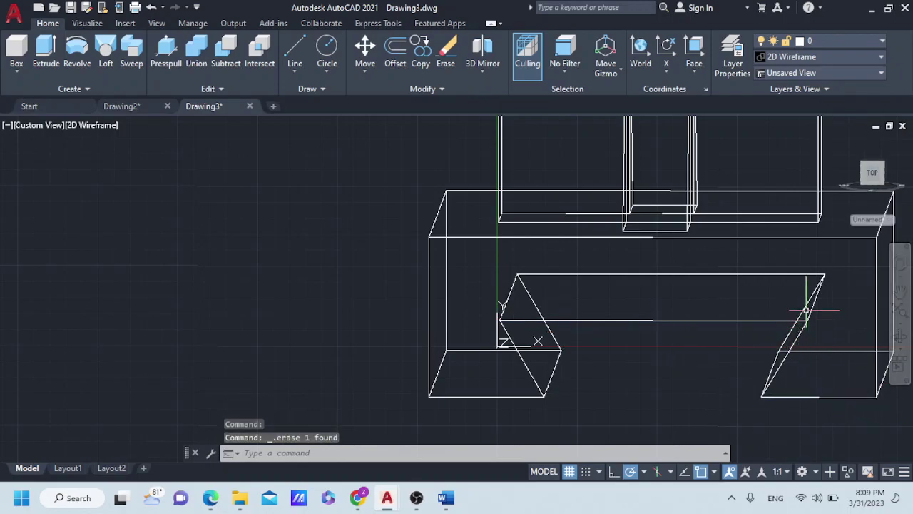
key("ctrl+a")
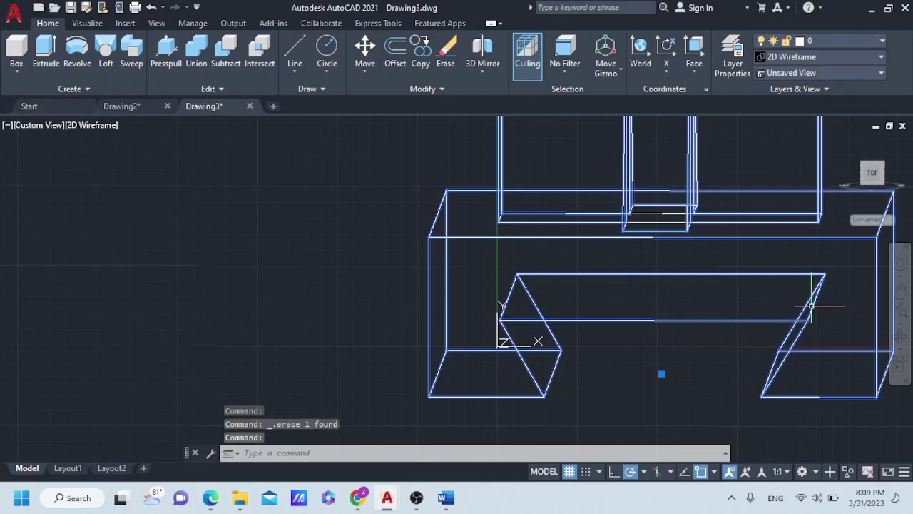
key("Escape")
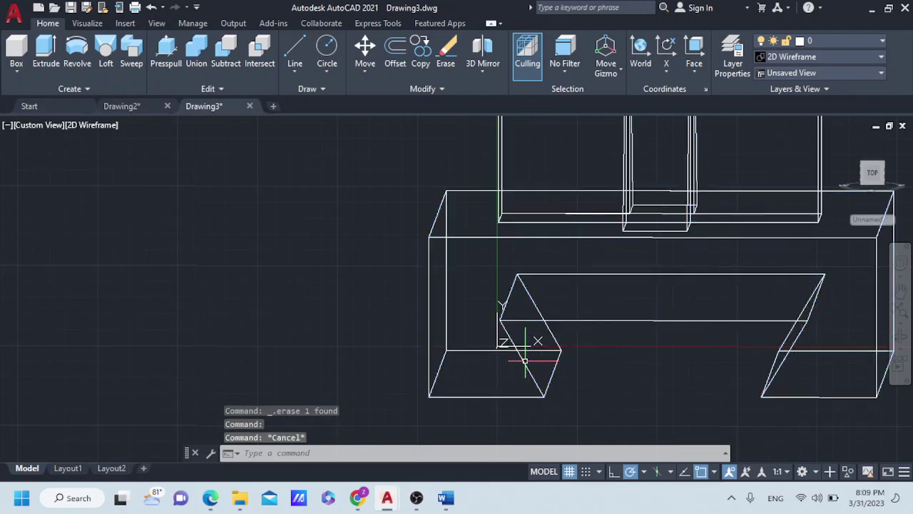
key("ctrl+a")
key("Escape")
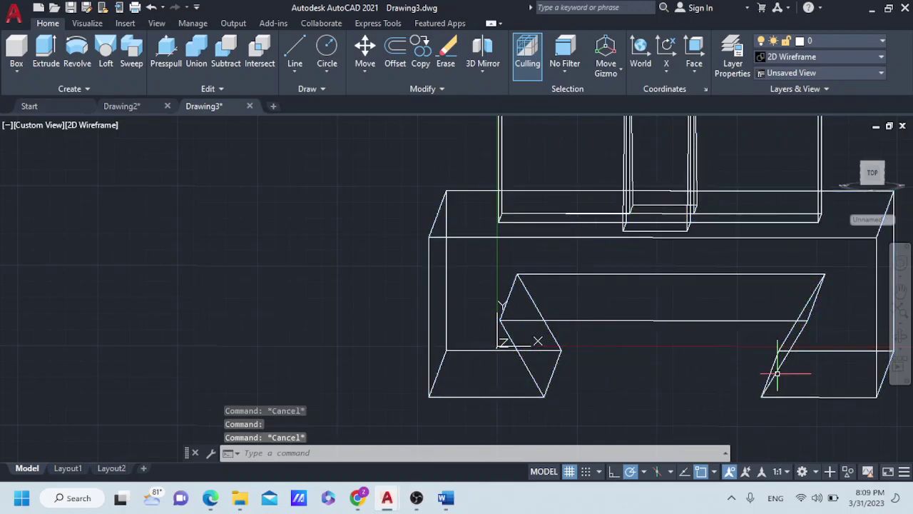
left_click(777, 373)
key("Delete")
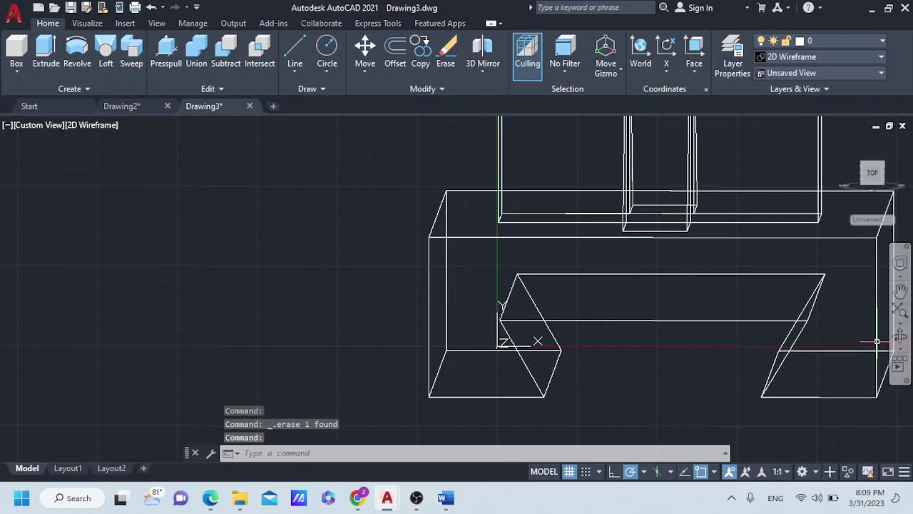
Switch the bracket back to the Realistic visual style
middle_click_drag(795, 376, 742, 352, "shift")
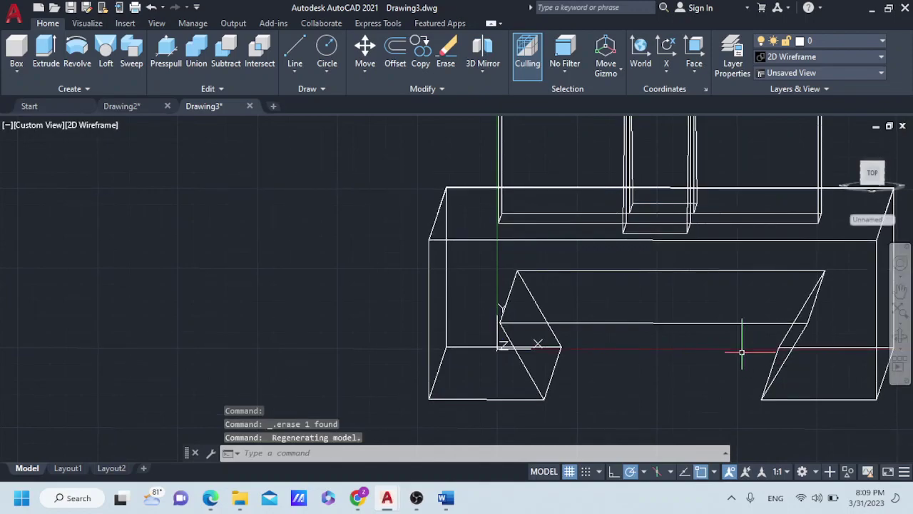
left_click(719, 324)
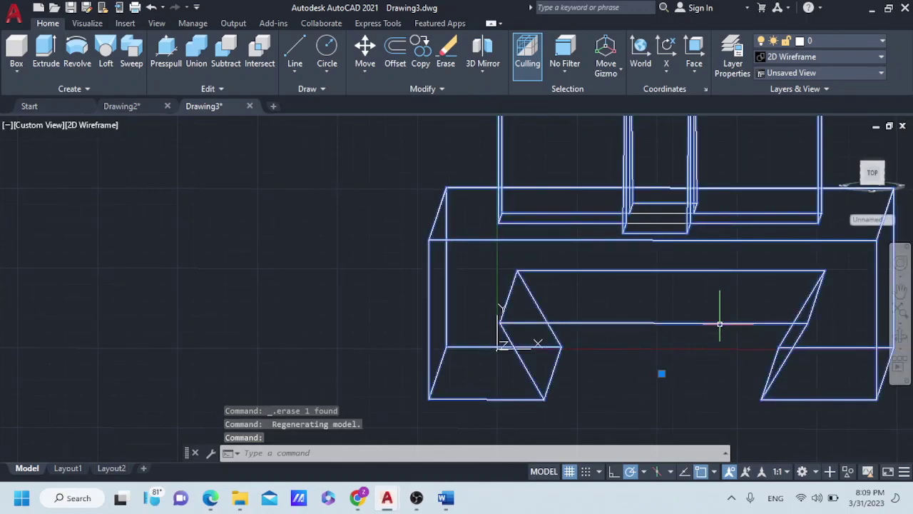
key("Escape")
left_click(831, 57)
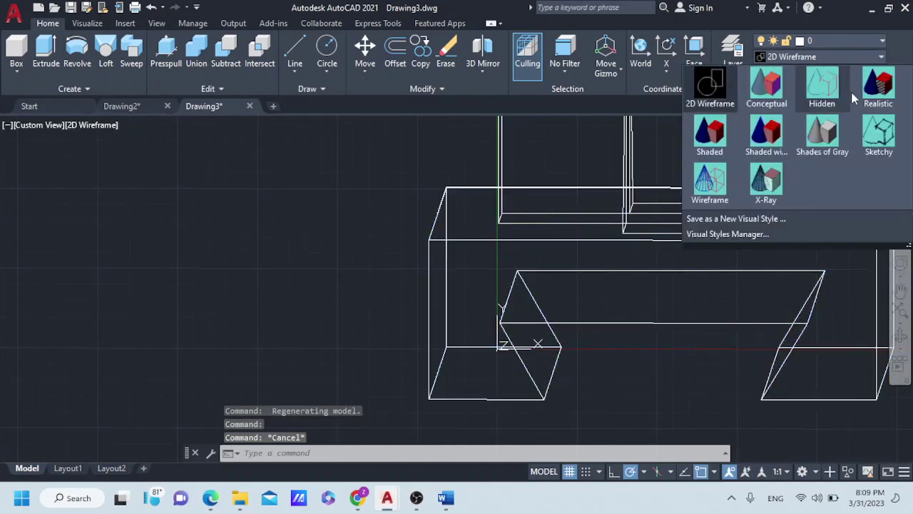
left_click(892, 86)
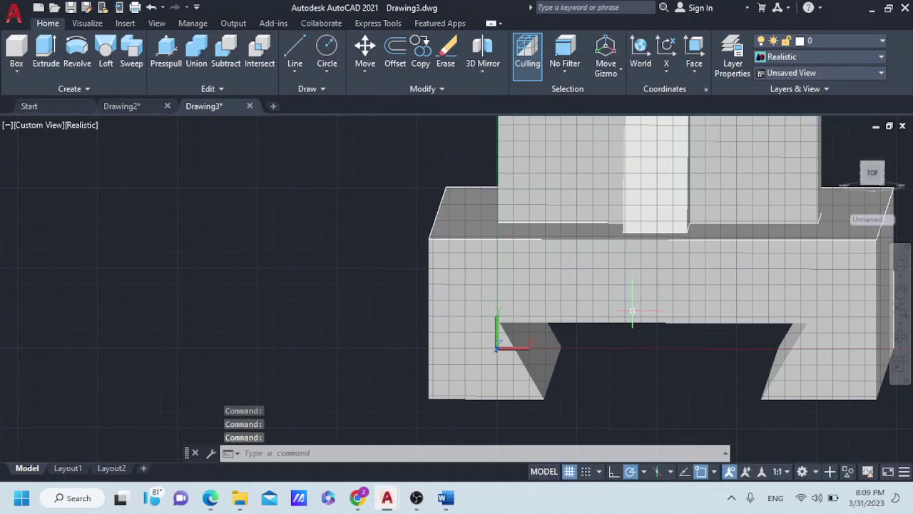
left_click_drag(652, 366, 563, 371, "shift")
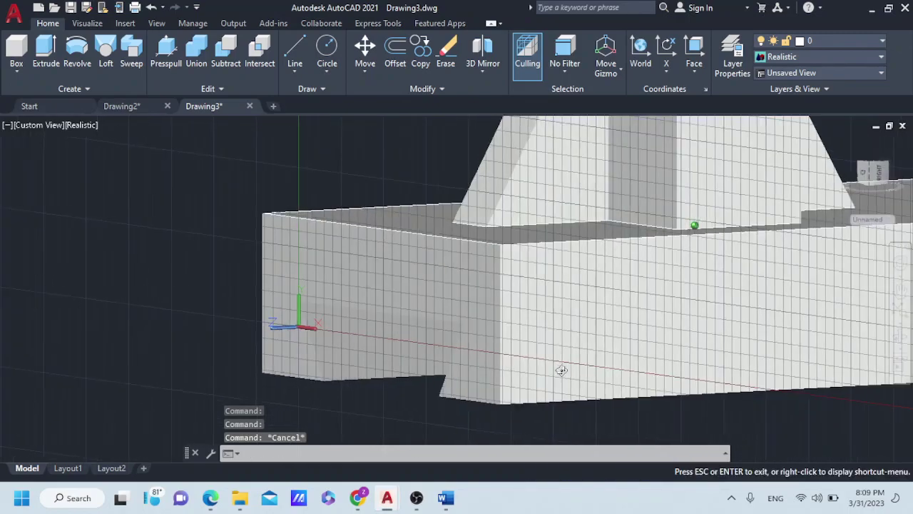
scroll(563, 371, "down", 3)
middle_click_drag(562, 371, 499, 399)
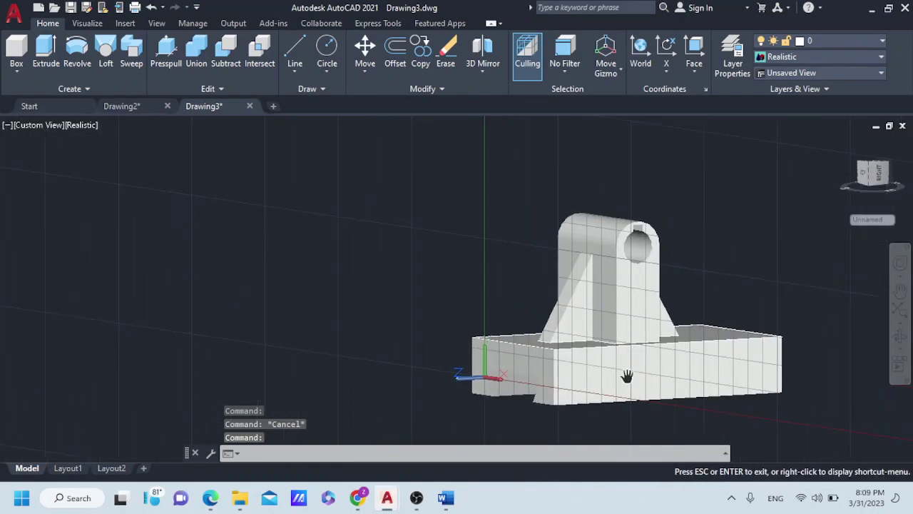
scroll(666, 366, "up", 4)
scroll(665, 366, "down", 2)
mouse_move(581, 373)
middle_mouse_down("shift")
mouse_move(660, 357)
mouse_move(597, 357)
mouse_move(693, 366)
mouse_move(564, 349)
middle_mouse_up("shift")
key("Escape")
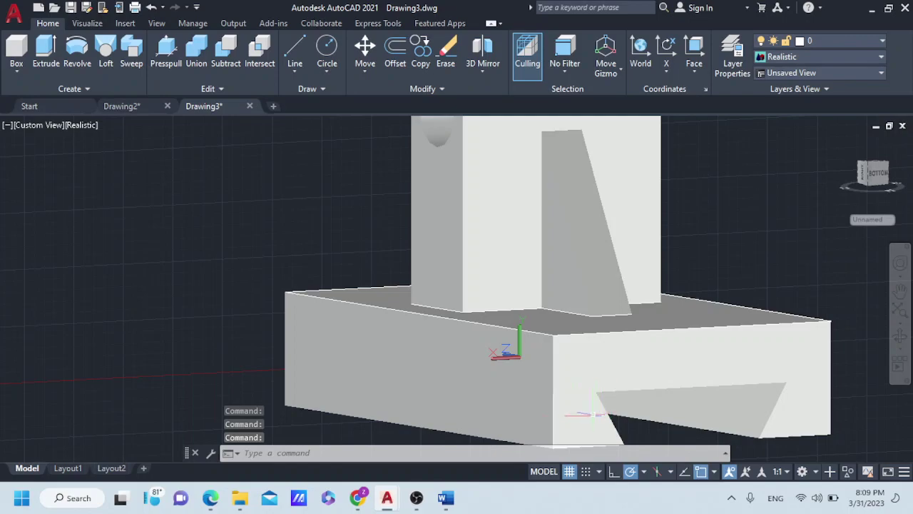
left_click(553, 413)
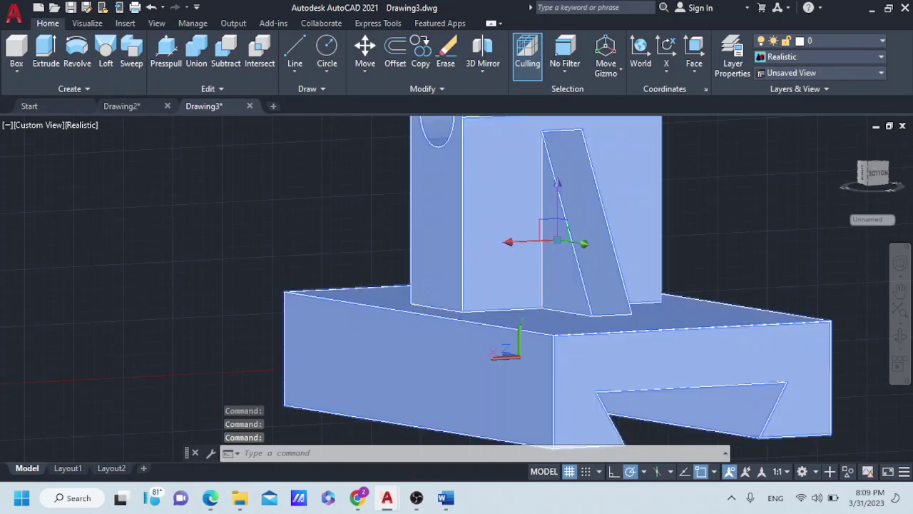
key("Escape")
middle_click_drag(546, 342, 682, 359, "shift")
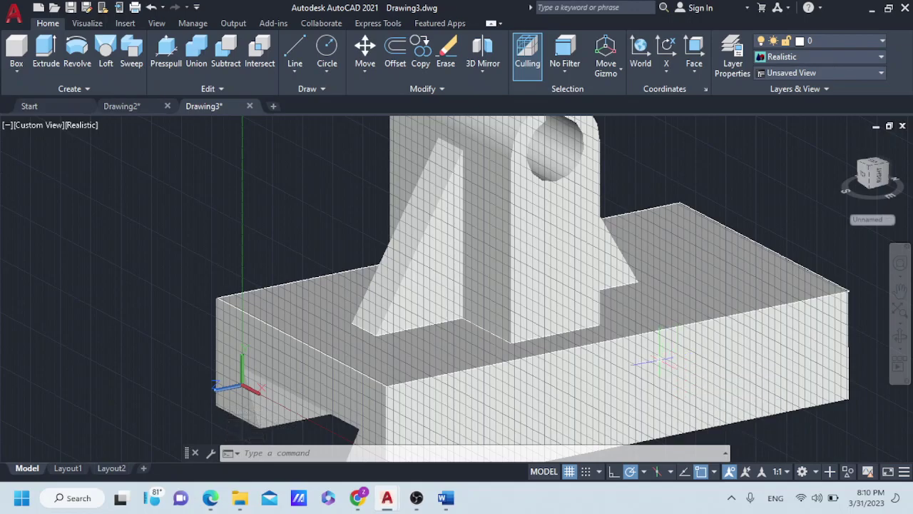
middle_click_drag(451, 348, 495, 350, "shift")
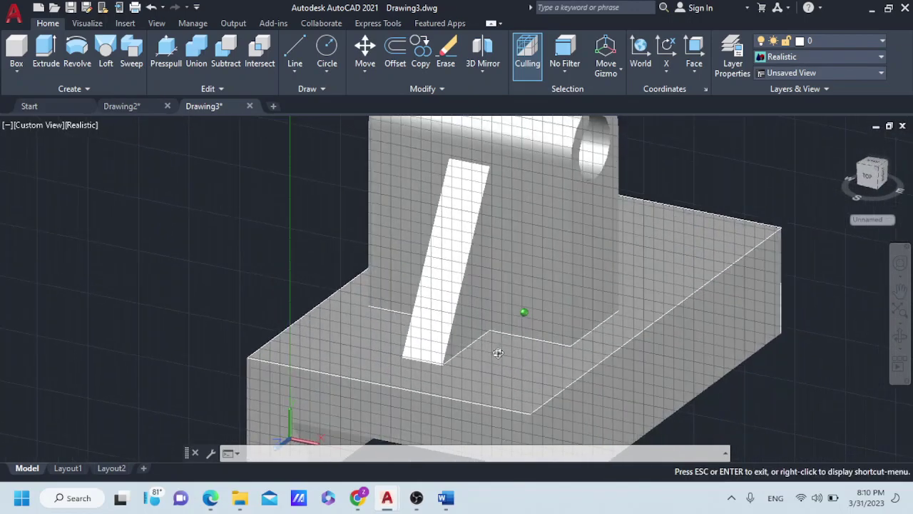
scroll(495, 350, "up", 2)
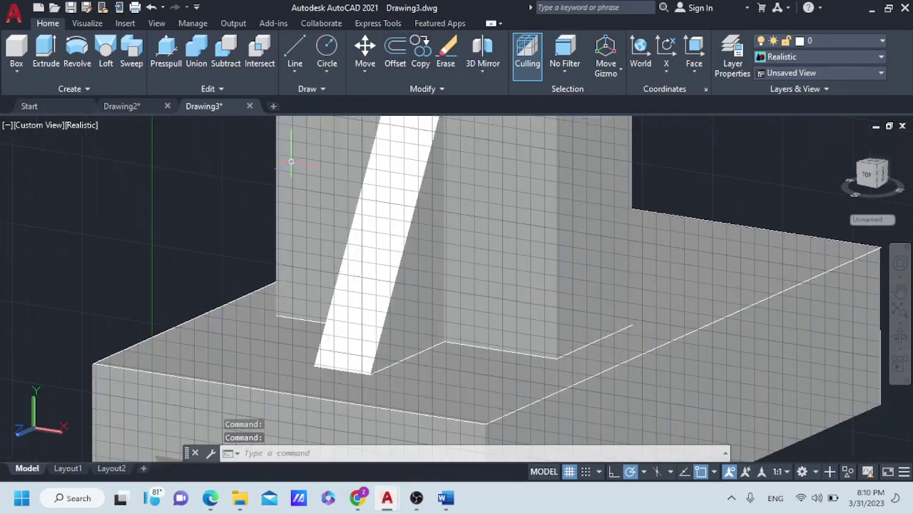
left_click(196, 52)
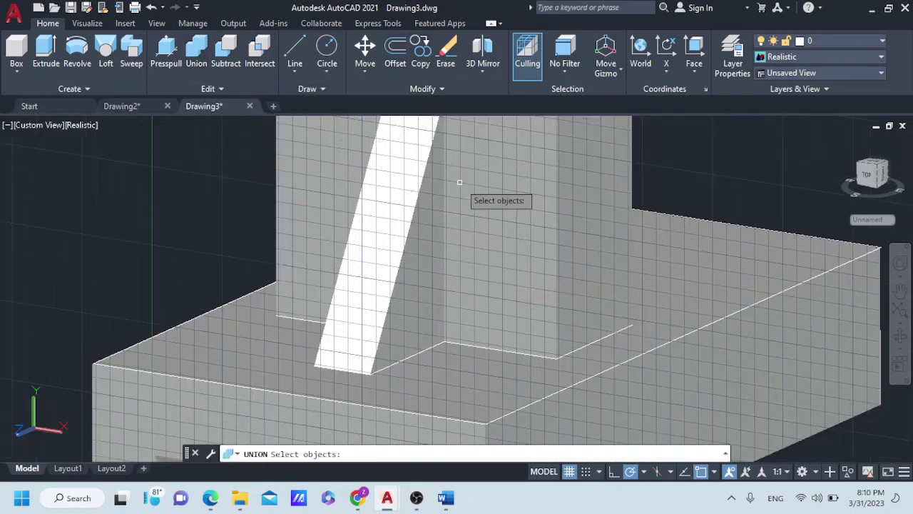
left_click(472, 223)
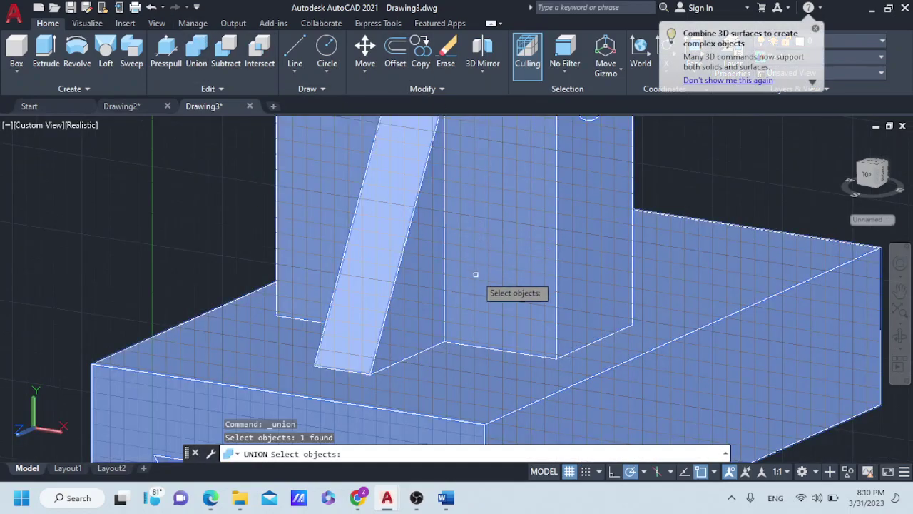
key("Return")
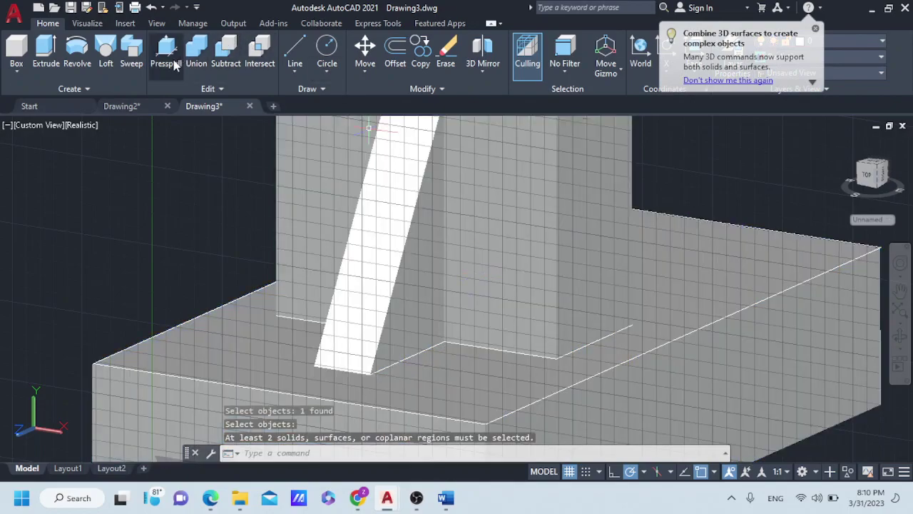
Start Fillet Edge at radius 2 and pick the base's front top, front corner and right top edges
left_click(190, 90)
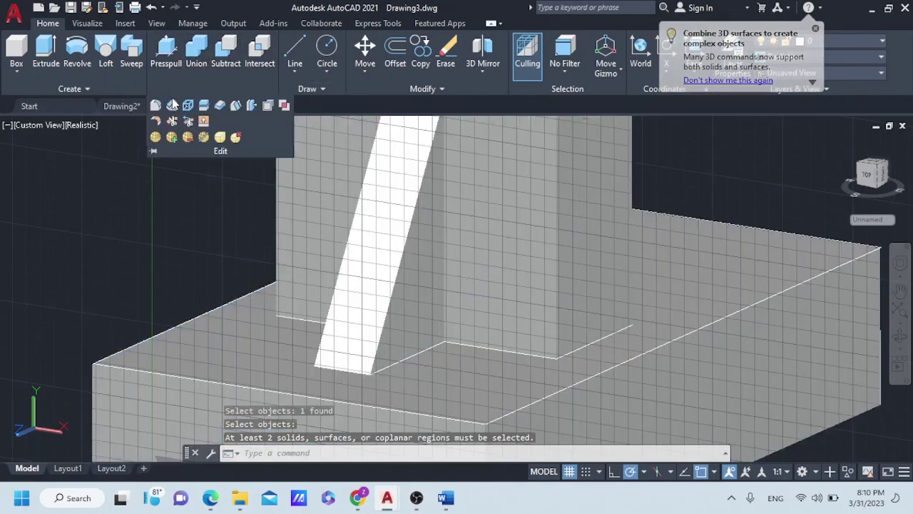
left_click(159, 105)
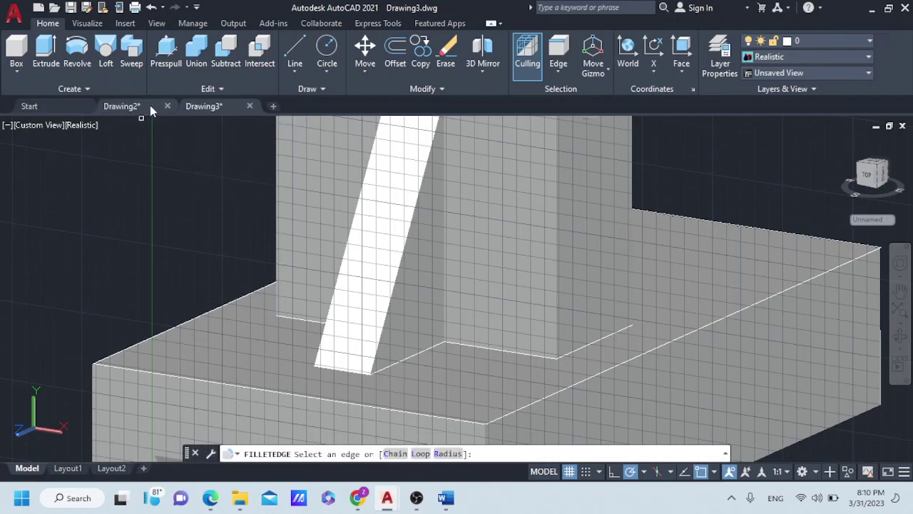
type("R")
key("Return")
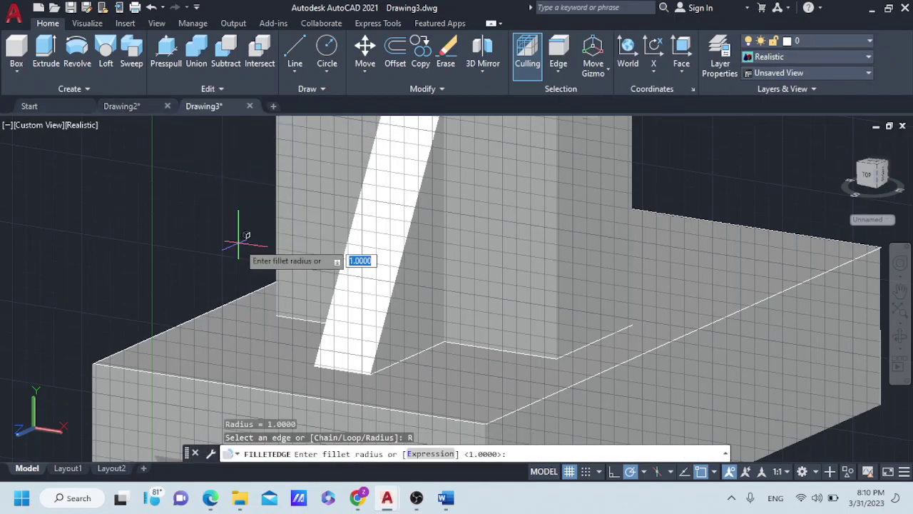
type("2")
key("Return")
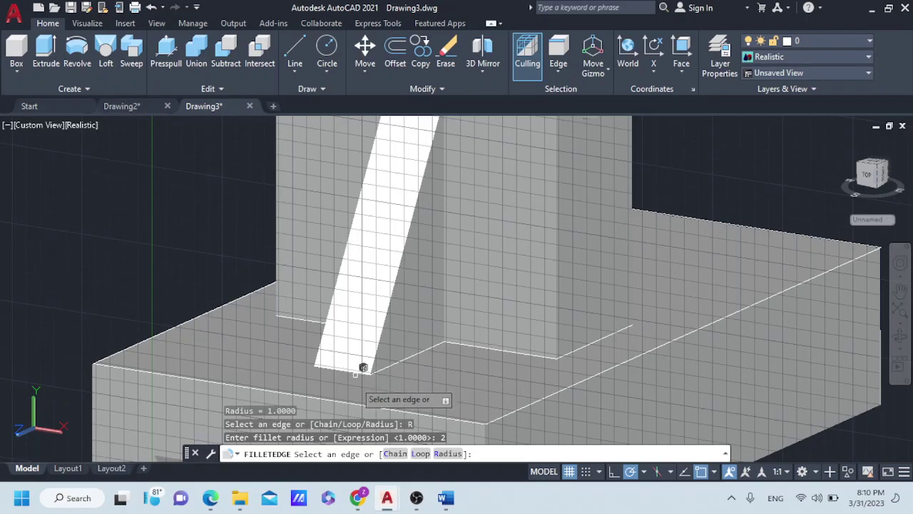
left_click(353, 403)
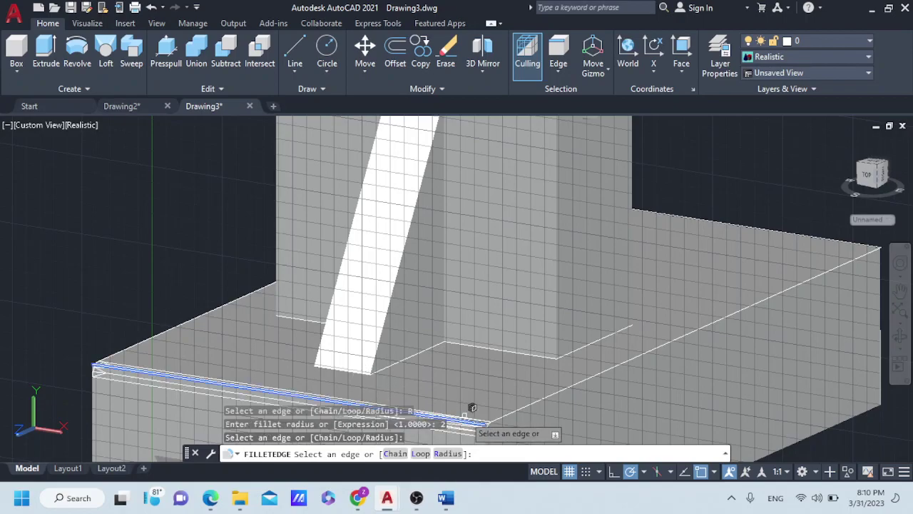
middle_click_drag(473, 404, 458, 329)
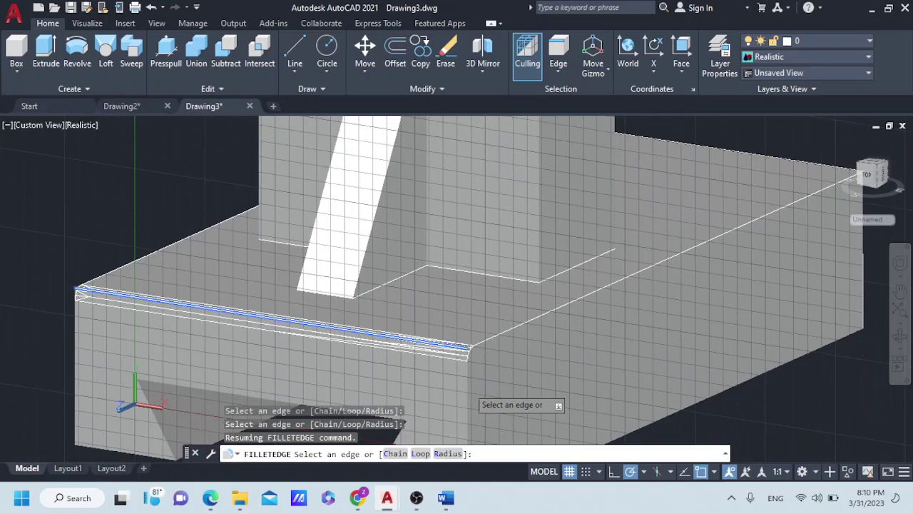
left_click(471, 382)
left_click(511, 323)
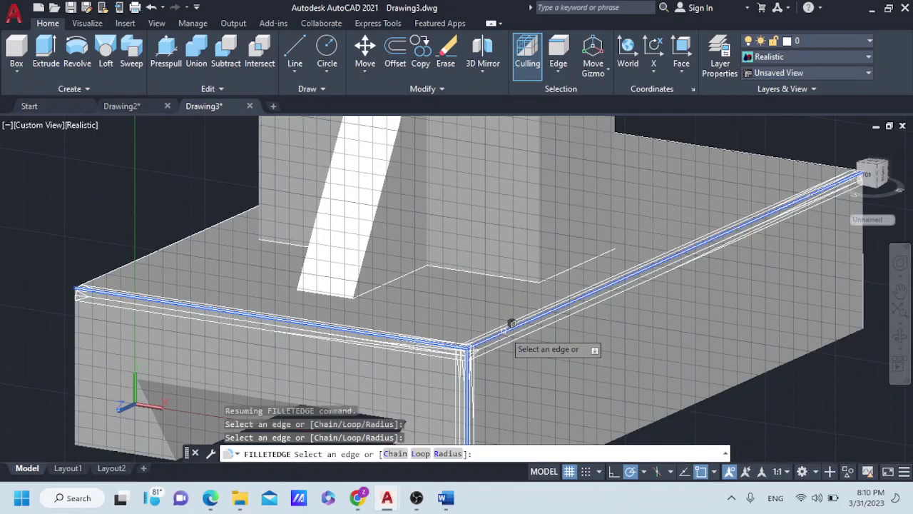
Pick the remaining base slab edges and apply the 2-unit fillet to all eight
mouse_move(607, 354)
middle_mouse_down("shift")
mouse_move(400, 366)
mouse_move(336, 356)
middle_mouse_up("shift")
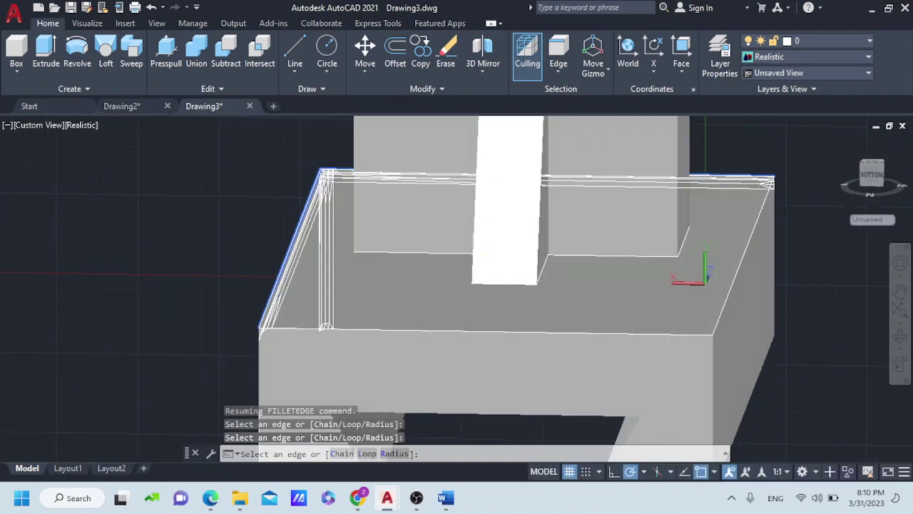
left_click(260, 364)
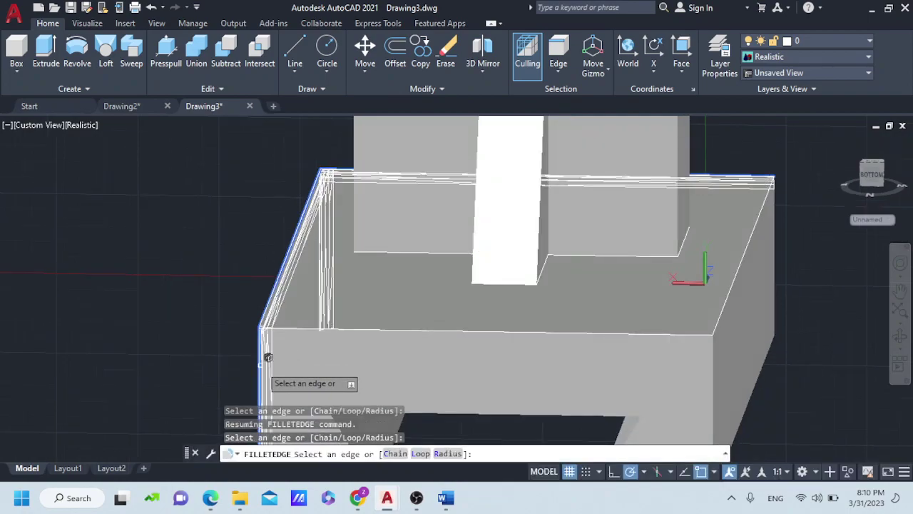
left_click(307, 331)
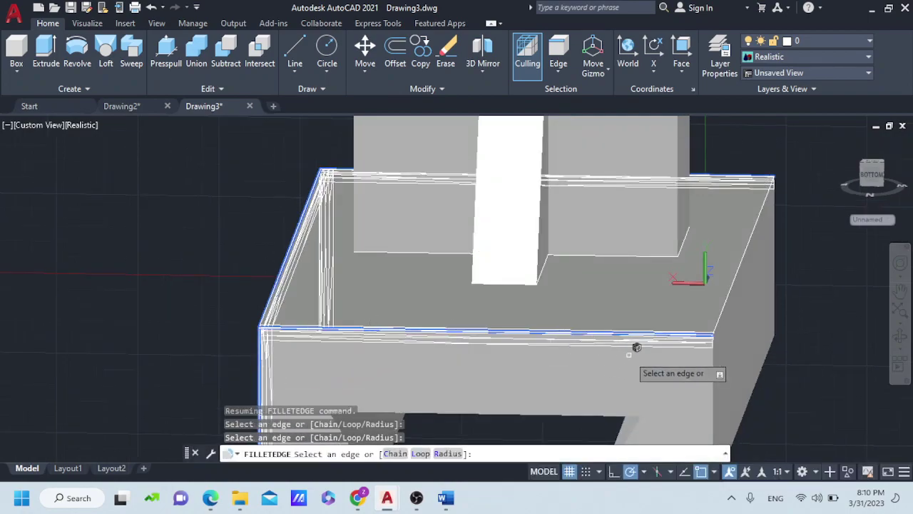
left_click(717, 360)
mouse_move(720, 359)
middle_mouse_down("shift")
mouse_move(756, 359)
mouse_move(575, 362)
mouse_move(327, 252)
middle_mouse_up("shift")
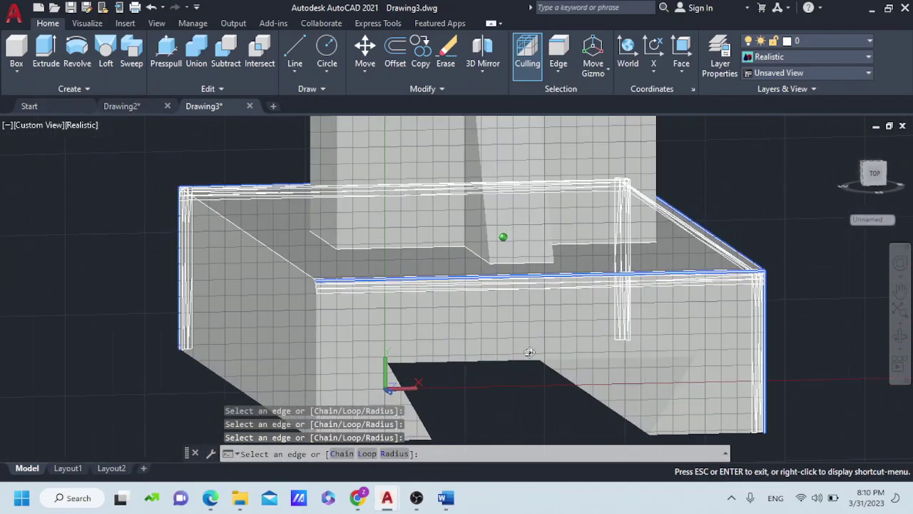
left_click(300, 257)
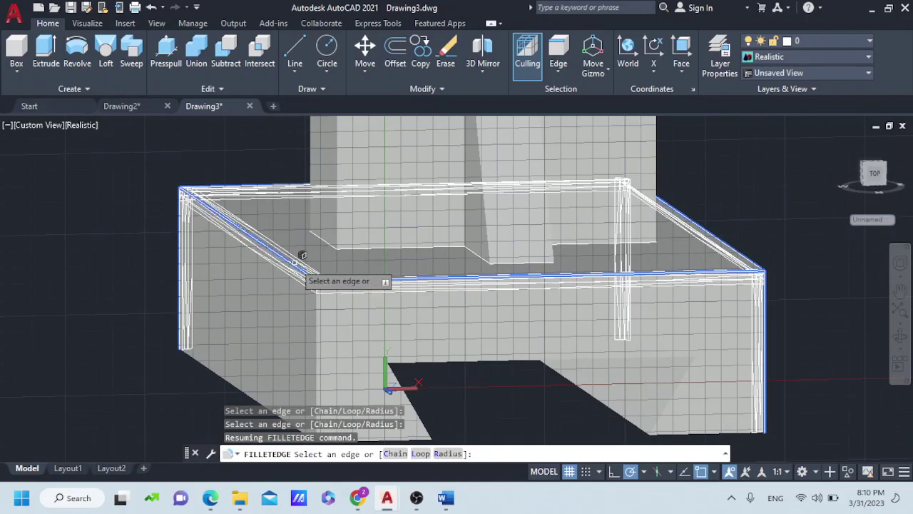
left_click(317, 305)
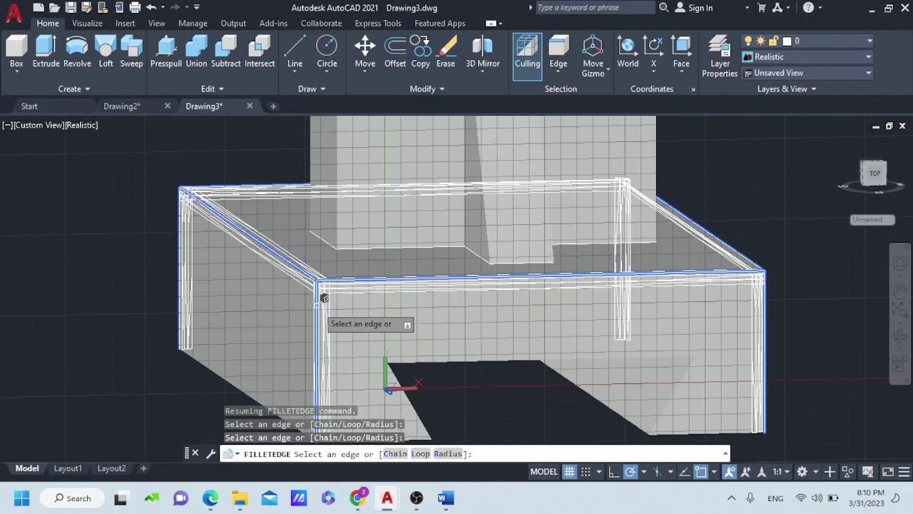
key("Return")
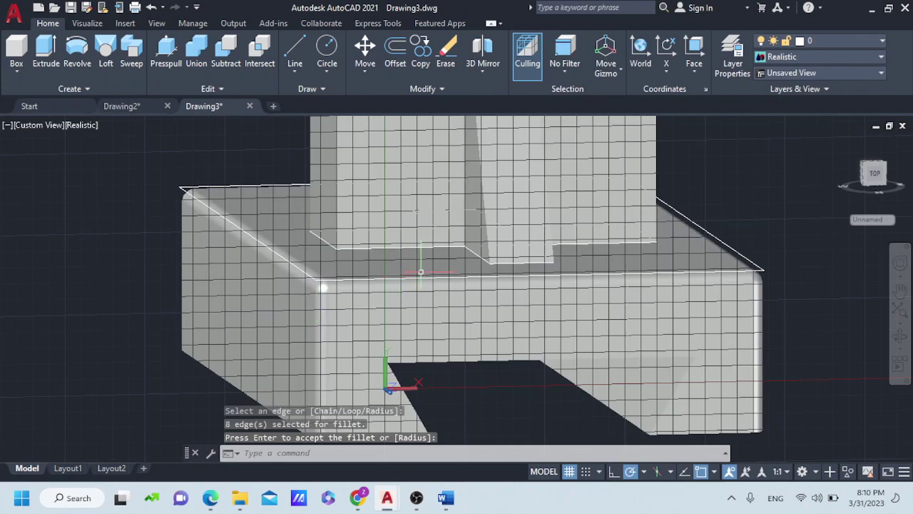
key("Return")
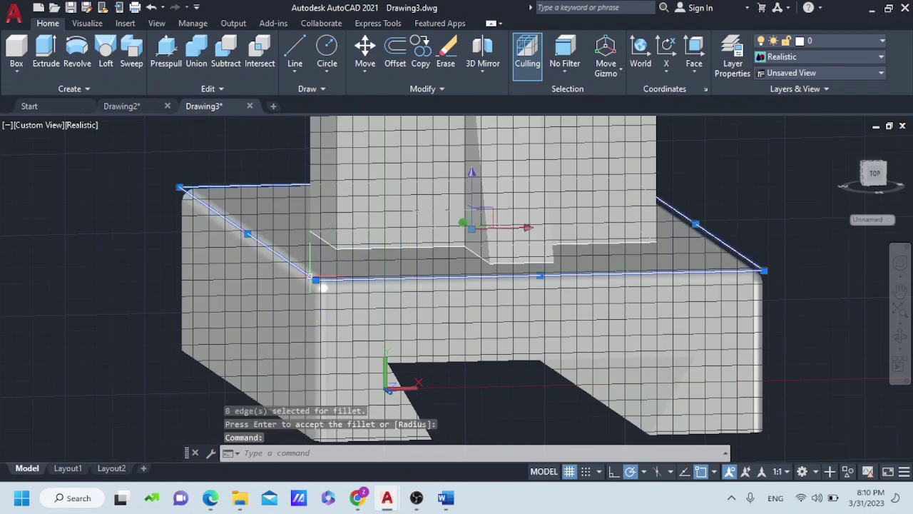
Erase the two leftover stray edge lines, including the one at the base's right corner
key("Delete")
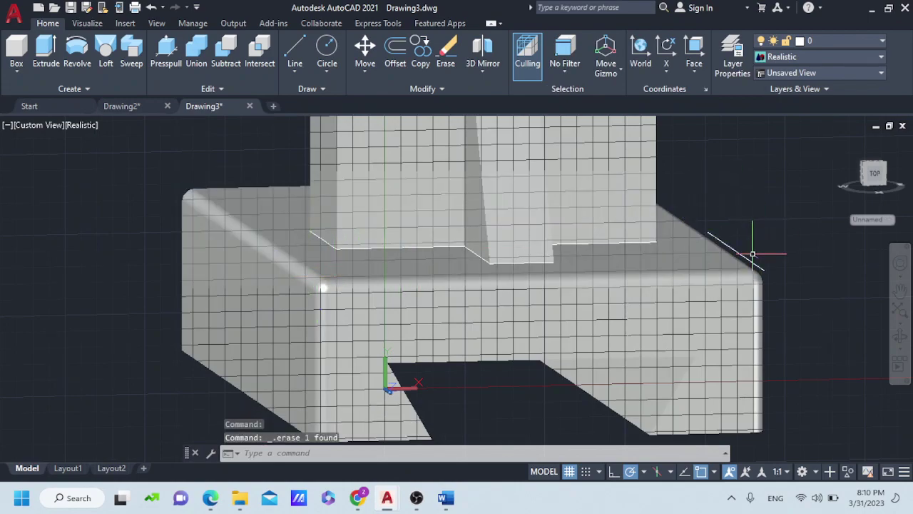
left_click_drag(749, 254, 744, 255)
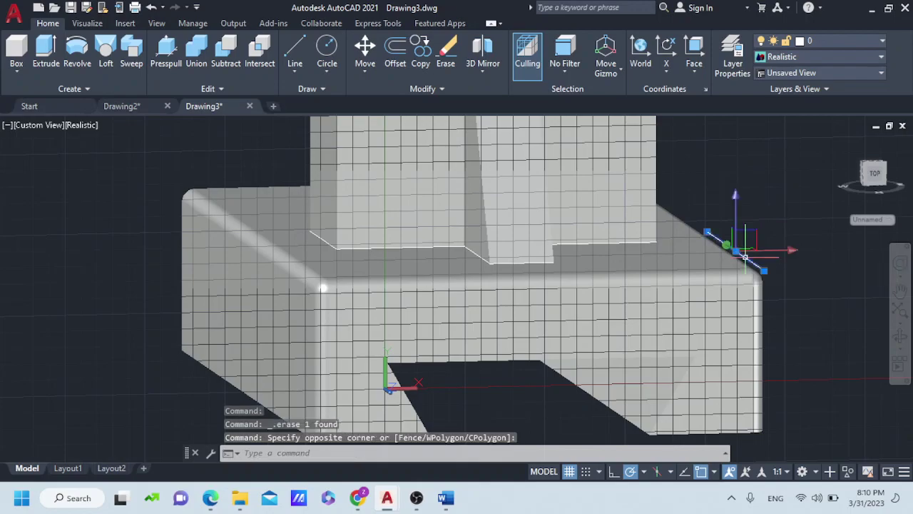
key("Delete")
mouse_move(616, 279)
middle_mouse_down("shift")
mouse_move(570, 299)
mouse_move(530, 295)
mouse_move(530, 306)
mouse_move(514, 294)
middle_mouse_up("shift")
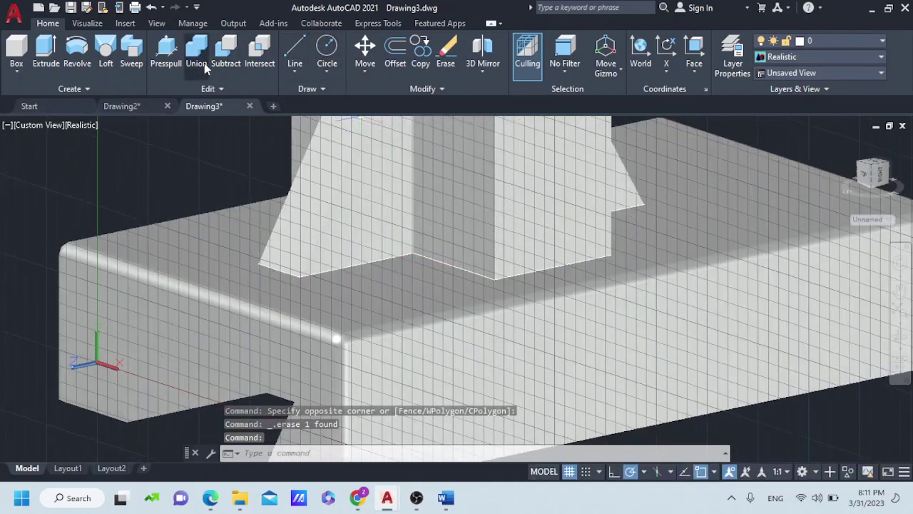
Start FILLETEDGE at radius 2 and pick the first rib and upright junction edges
left_click(206, 89)
left_click(205, 119)
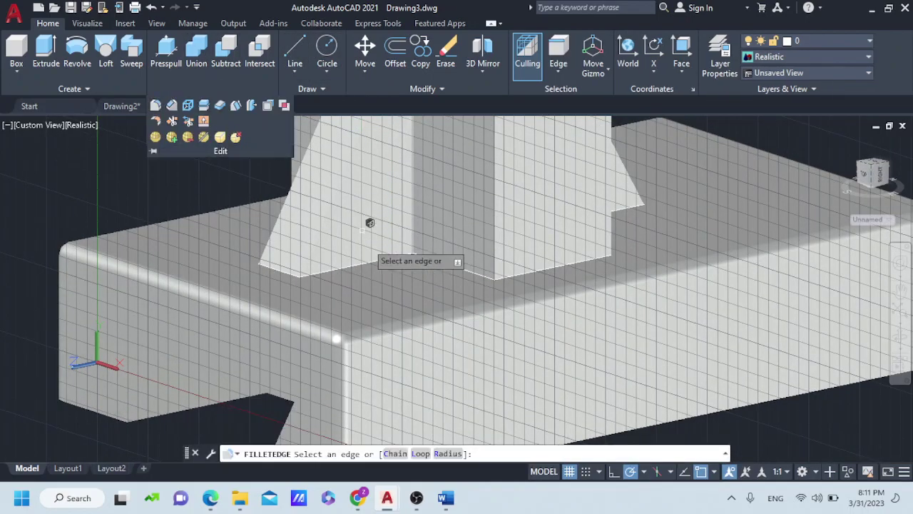
type("r")
key("Return")
type("2")
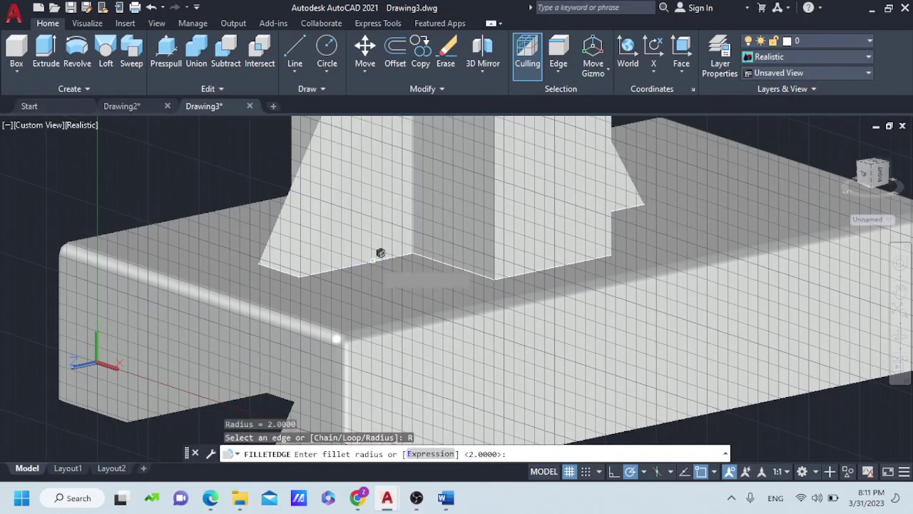
key("Return")
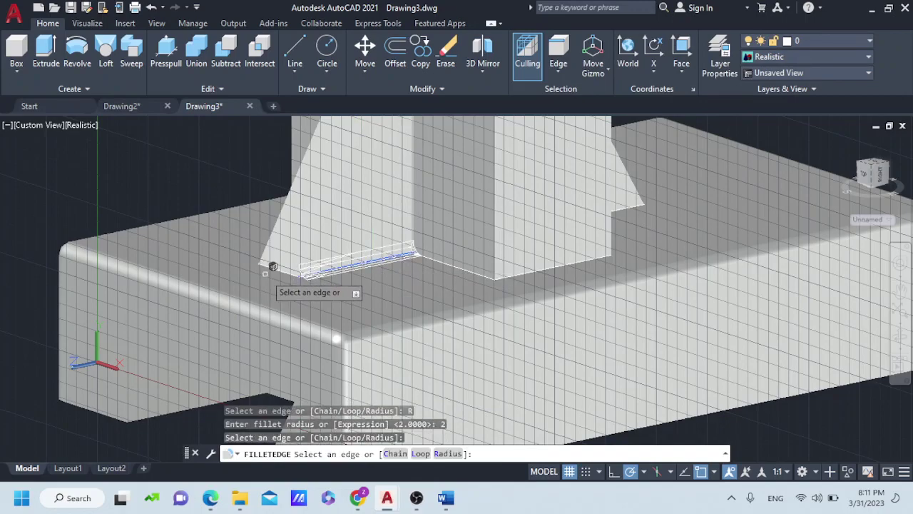
left_click(295, 261)
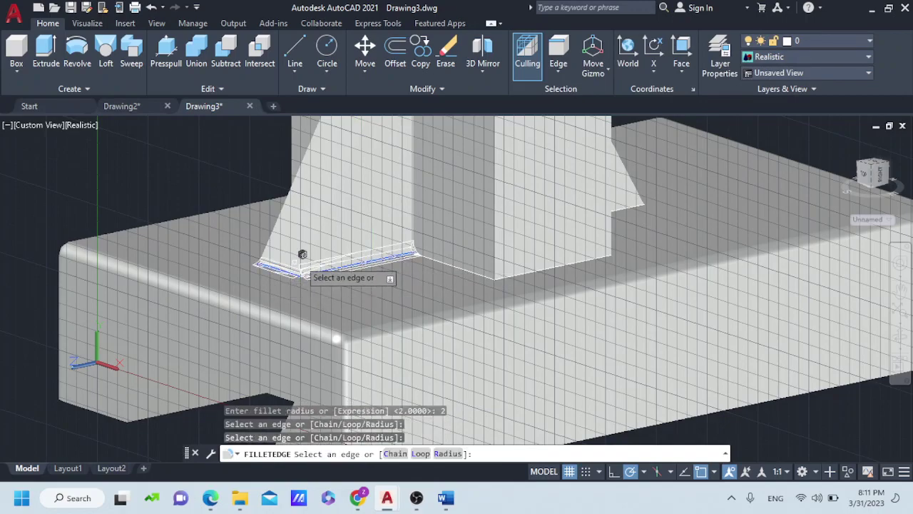
left_click(414, 193)
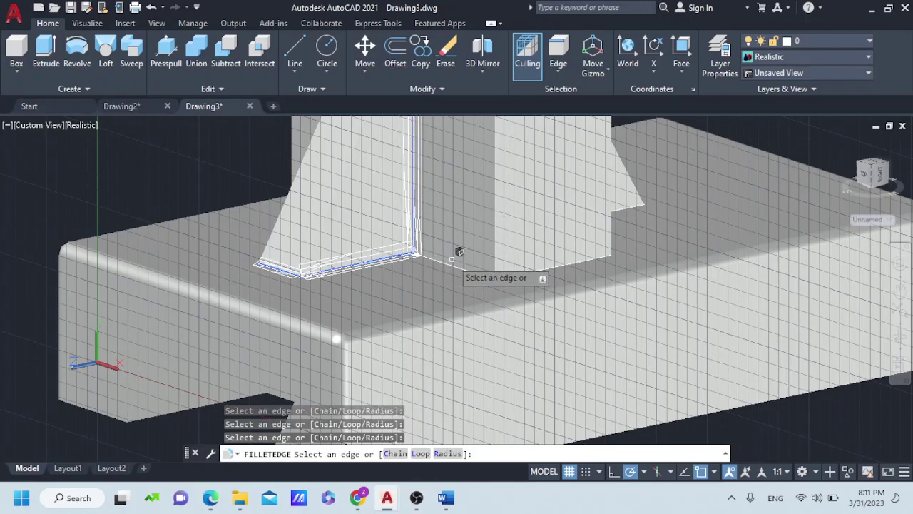
left_click(522, 265)
type("R")
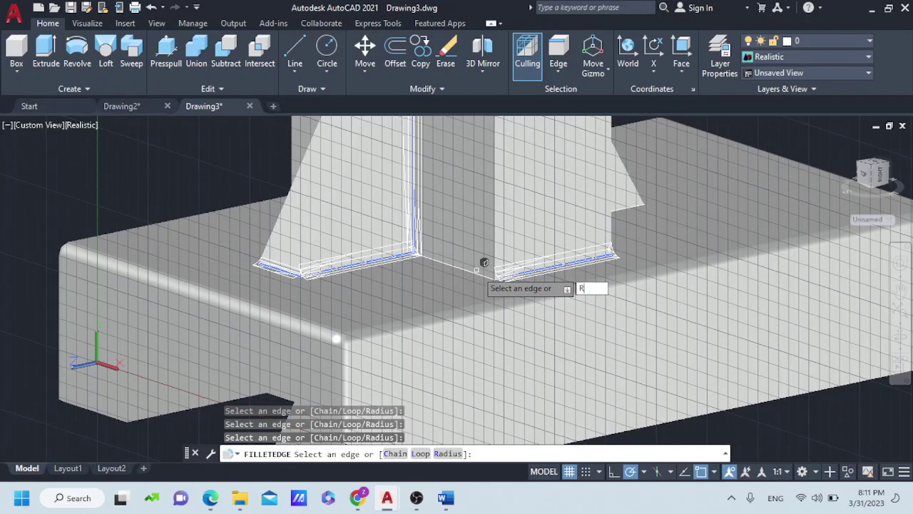
key("Return")
type("2")
key("Return")
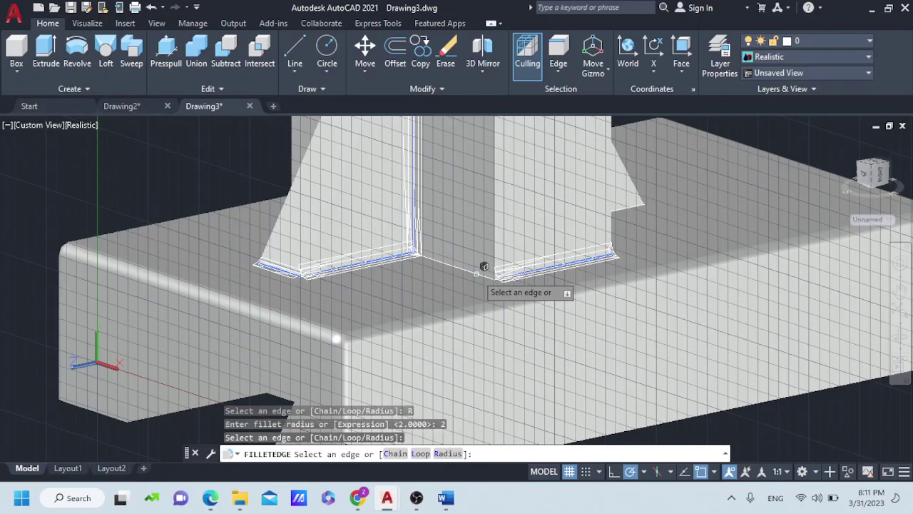
scroll(452, 253, "up", 3)
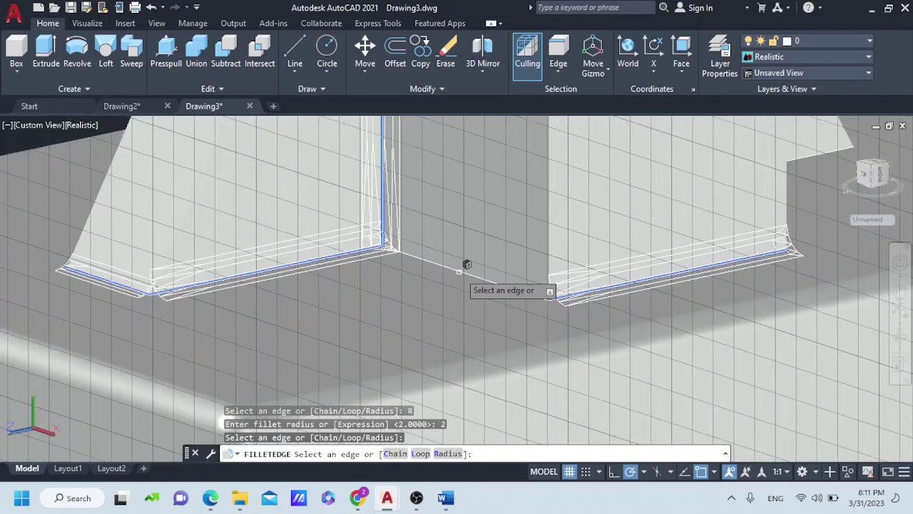
left_click(459, 271)
Add the vertical and bottom corner edges and the slanted rib's floor edges to the fillet
middle_click_drag(723, 282, 515, 265, "shift")
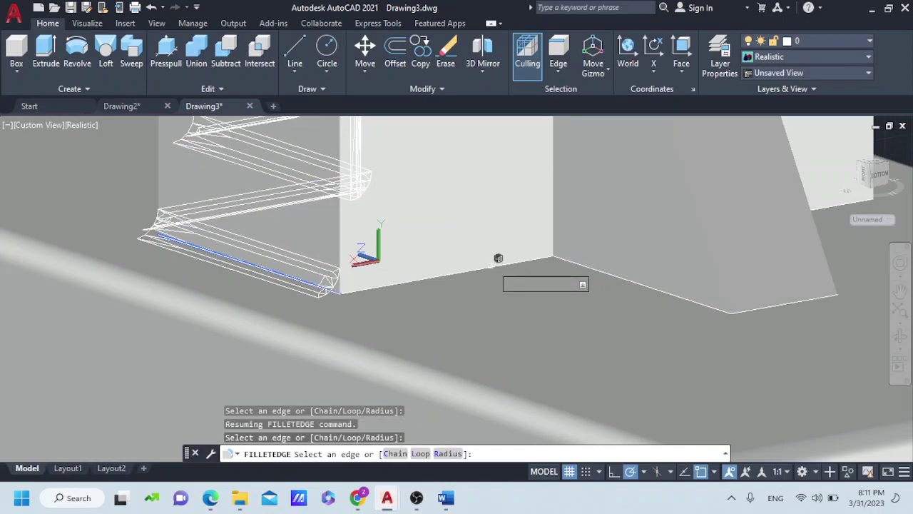
left_click(523, 255)
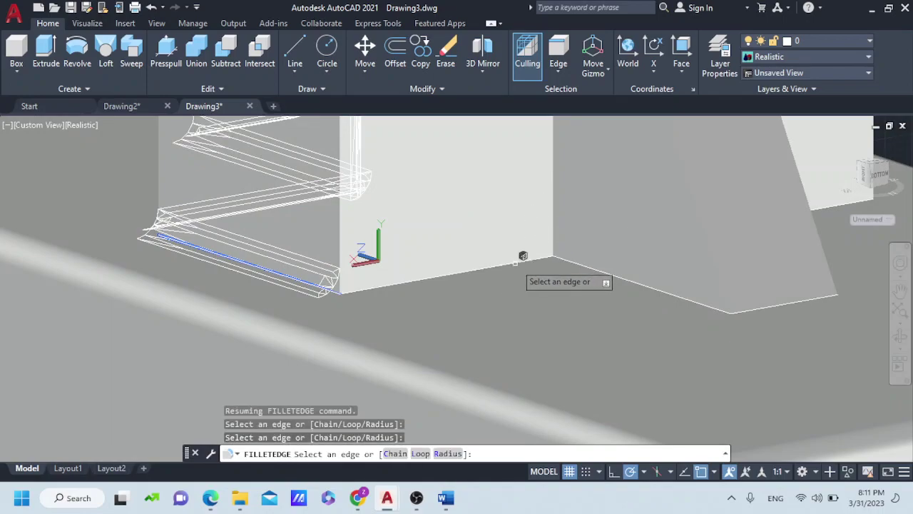
left_click(516, 259)
left_click(553, 184)
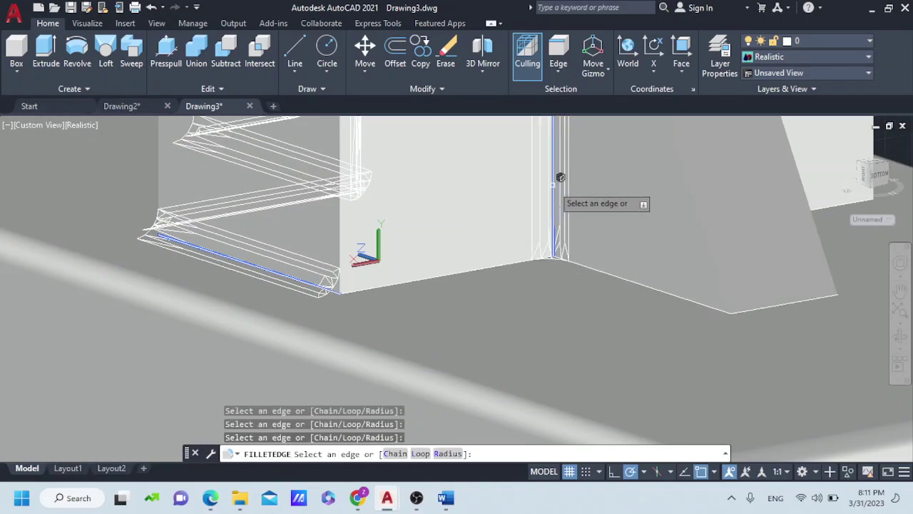
left_click(576, 262)
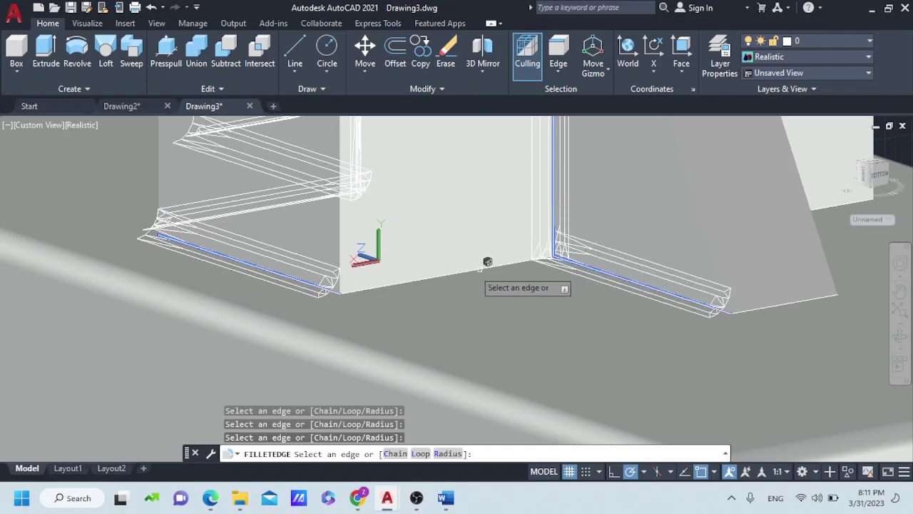
middle_click_drag(487, 261, 511, 277, "shift")
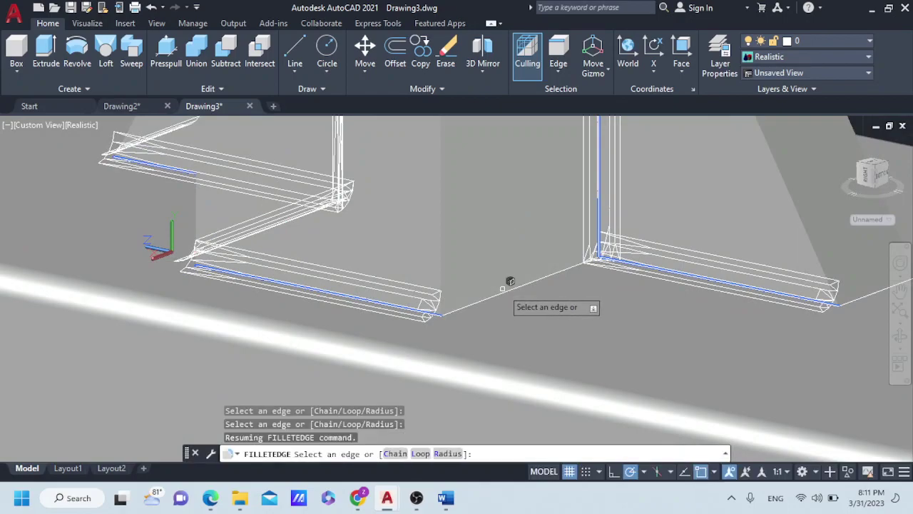
left_click(510, 286)
middle_click_drag(704, 290, 200, 266, "shift")
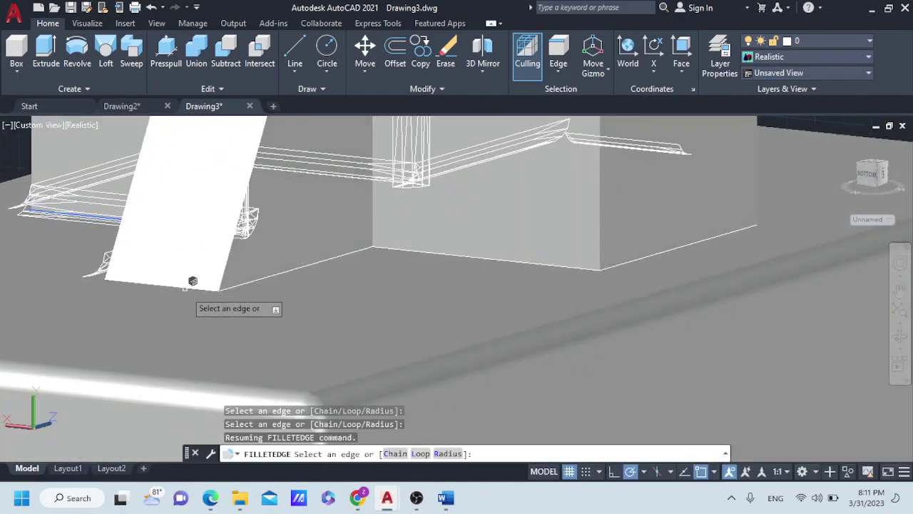
left_click(185, 288)
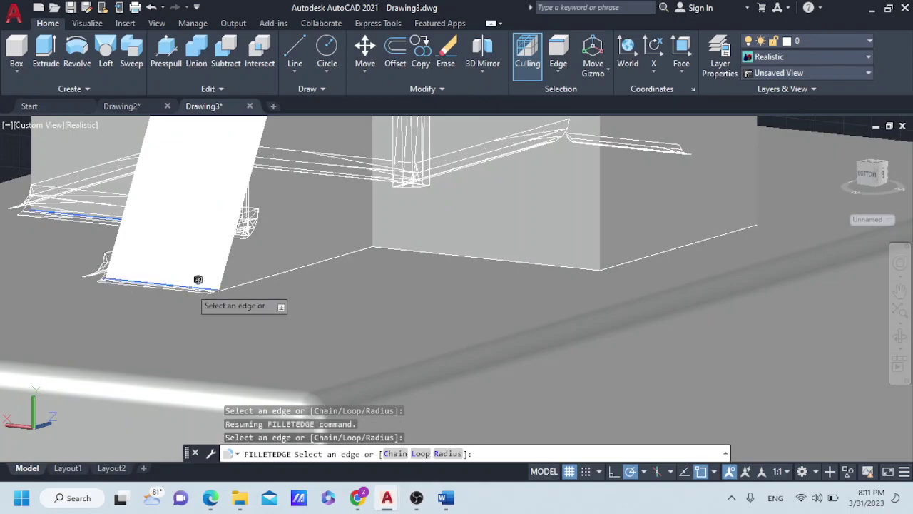
left_click(253, 282)
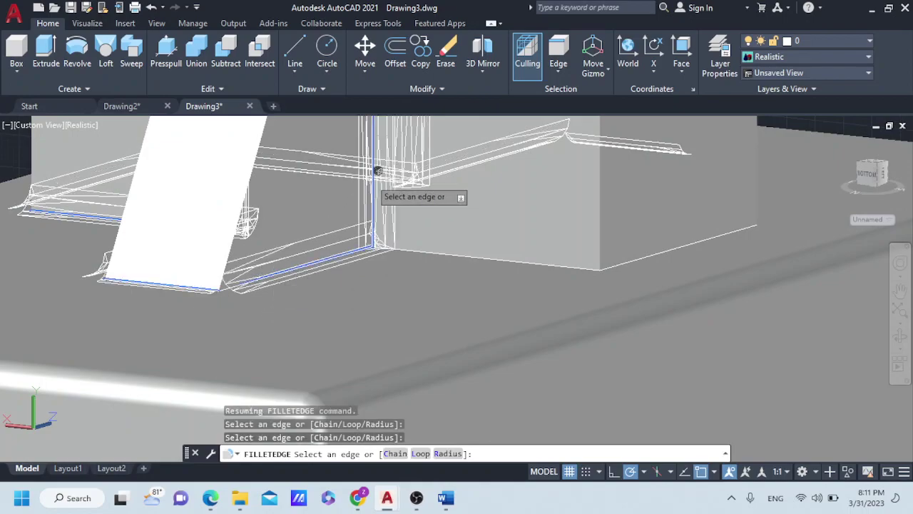
left_click(418, 246)
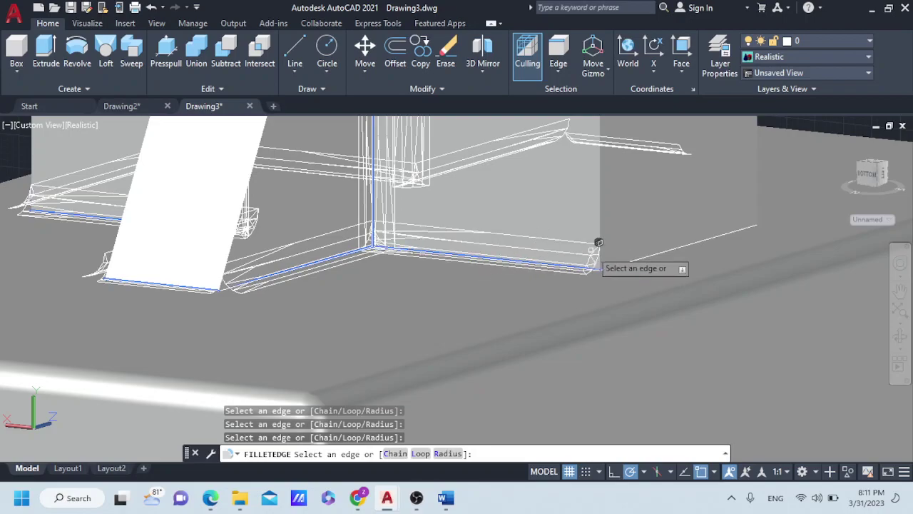
Add the floor and corner edges on the upright's other side, completing the 16-edge selection
middle_click_drag(598, 243, 181, 237, "shift")
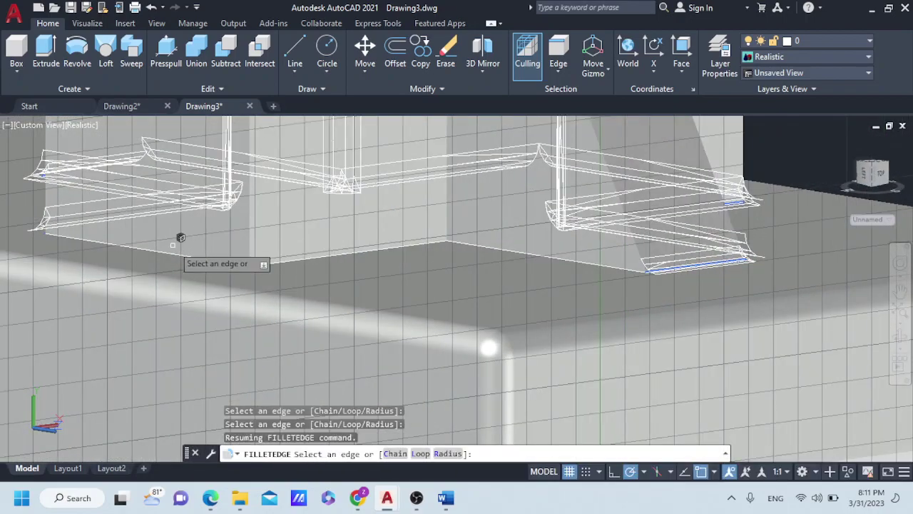
left_click(179, 253)
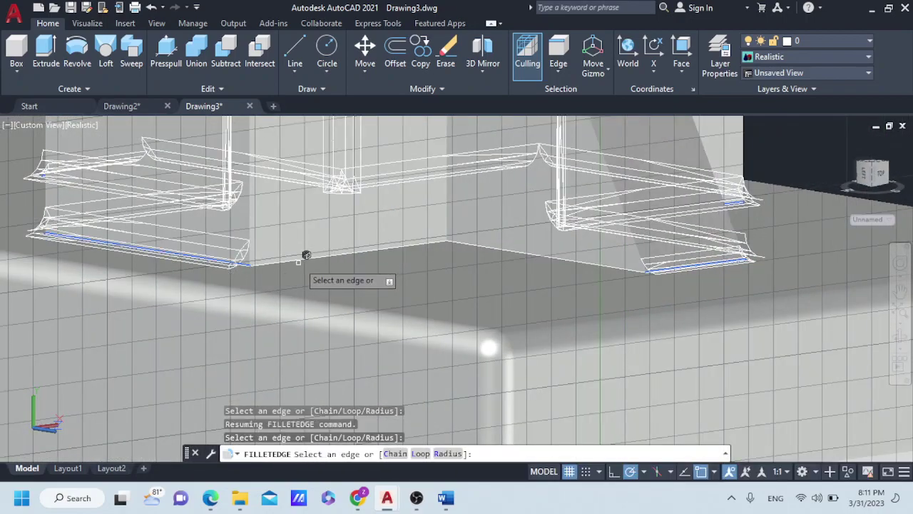
left_click(305, 256)
left_click(451, 166)
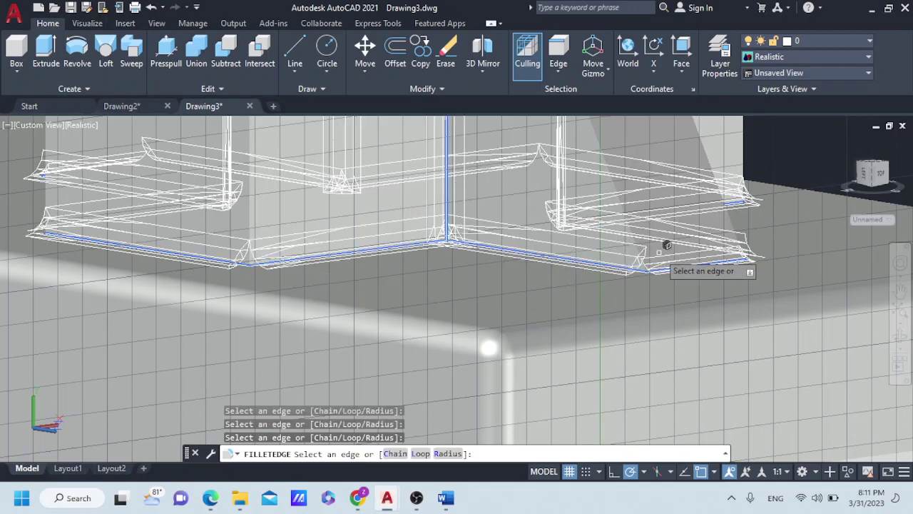
mouse_move(657, 247)
middle_mouse_down("shift")
mouse_move(571, 260)
mouse_move(417, 245)
middle_mouse_up("shift")
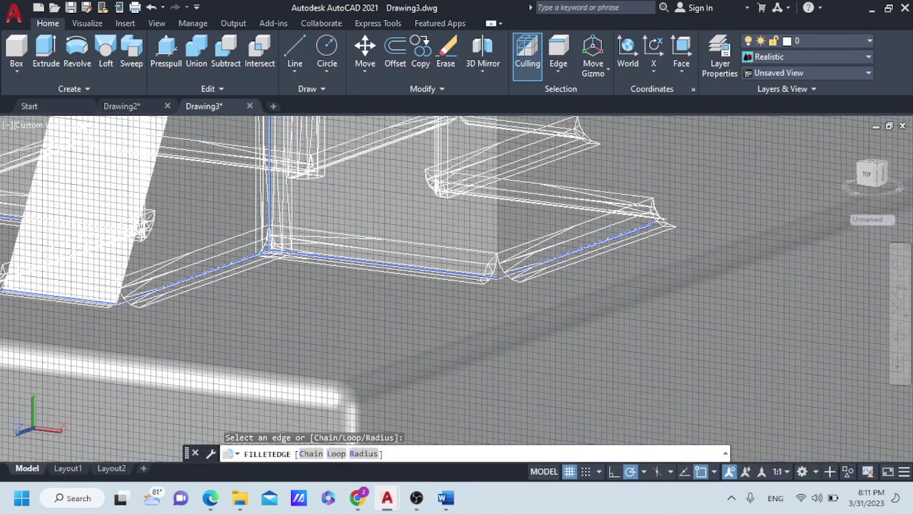
scroll(417, 245, "up", 2)
scroll(428, 261, "down", 5)
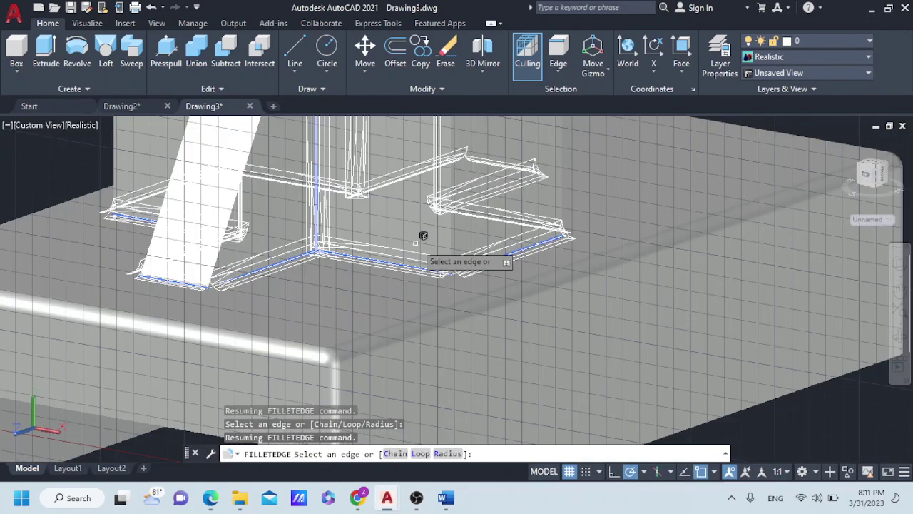
middle_click_drag(428, 261, 512, 263, "shift")
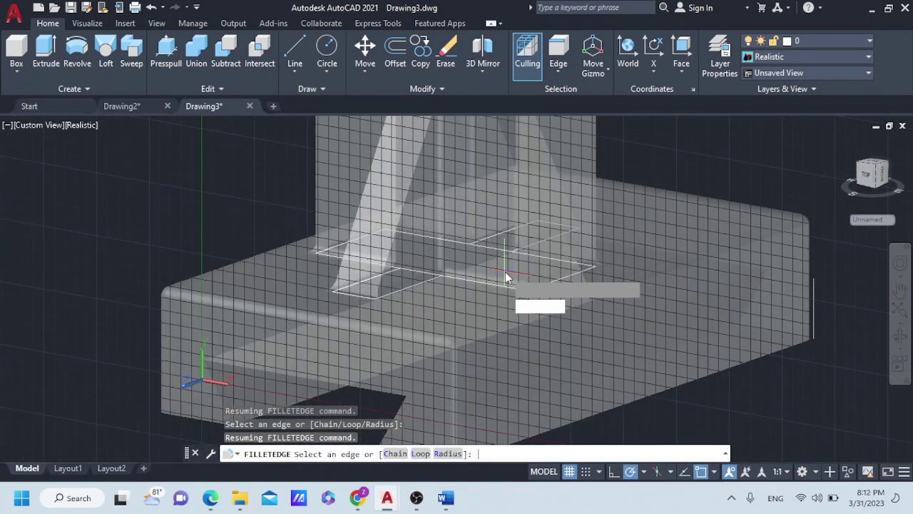
left_click(505, 272)
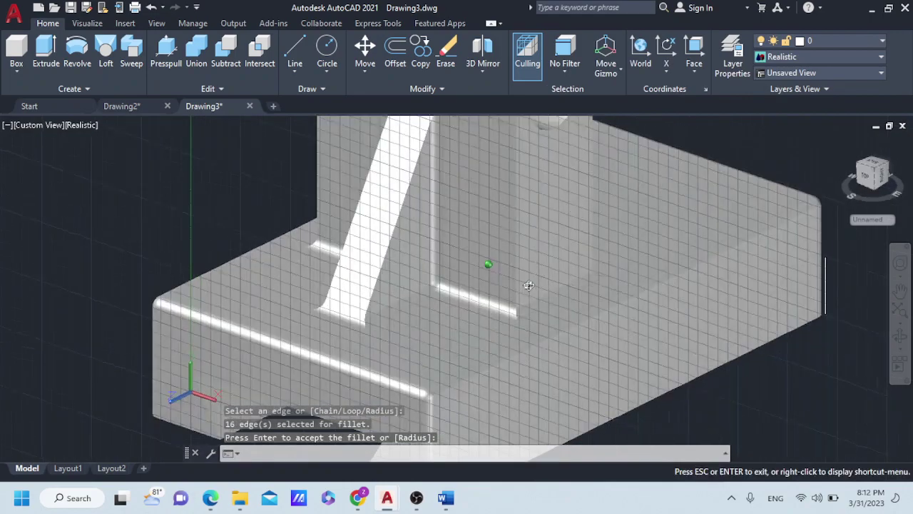
middle_click_drag(507, 275, 488, 264, "shift")
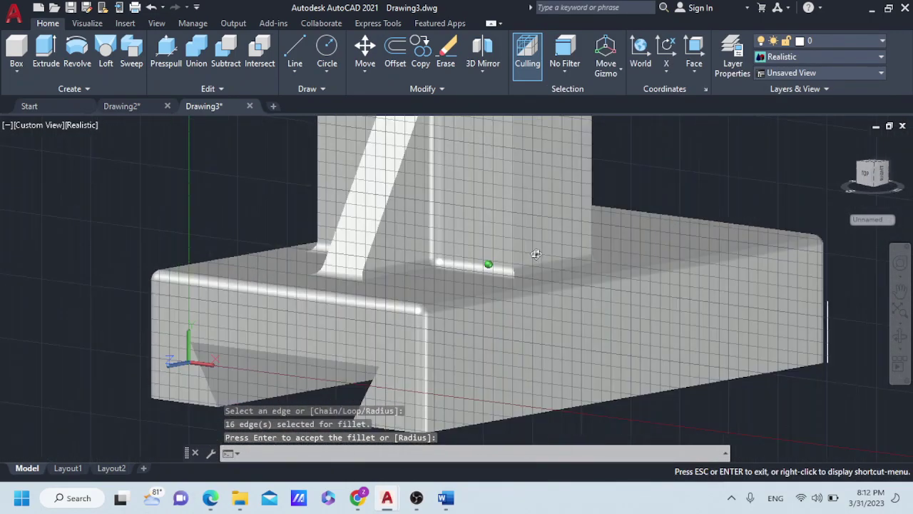
middle_click_drag(488, 264, 489, 262, "shift")
Apply the radius-2 fillet and erase the stray vertical line beside the base
key("Return")
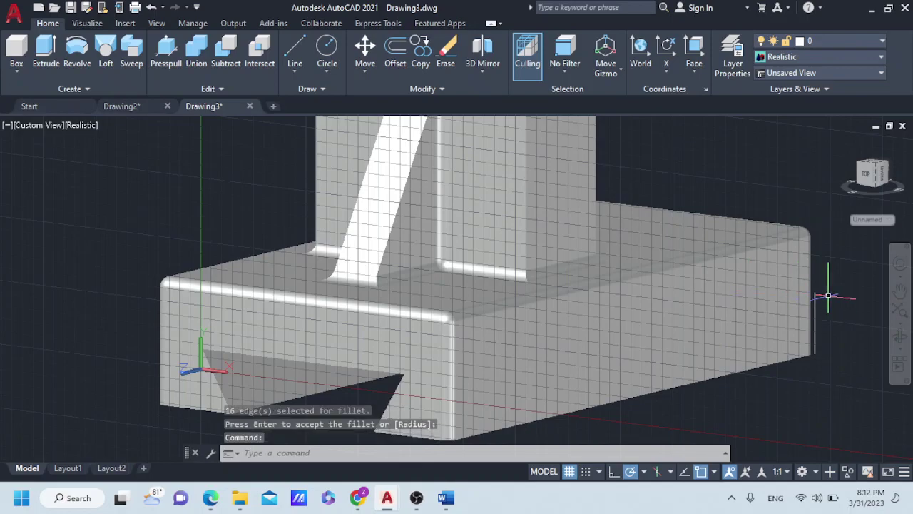
left_click(814, 298)
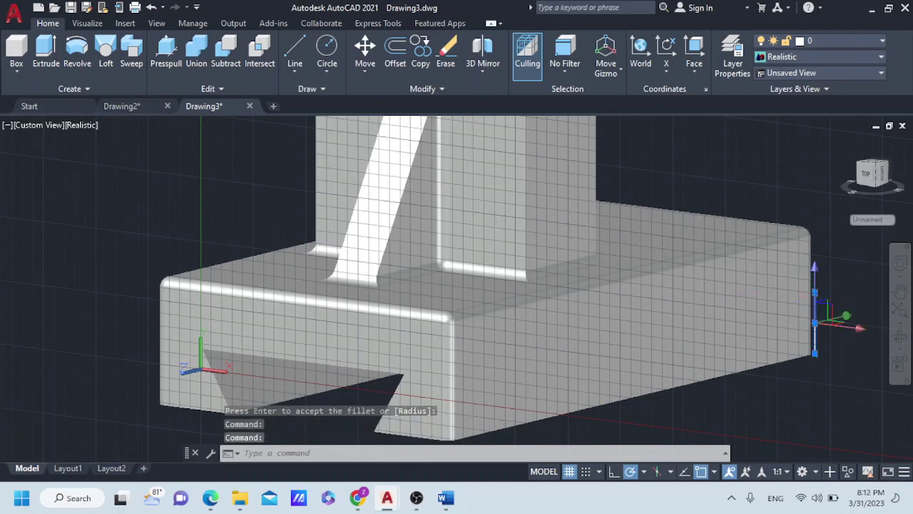
key("Delete")
Orbit to a front view and compare the bracket with the reference cross slide drawing in Word
scroll(806, 297, "down", 3)
mouse_move(806, 297)
middle_mouse_down("shift")
mouse_move(723, 286)
mouse_move(463, 285)
mouse_move(245, 298)
middle_mouse_up("shift")
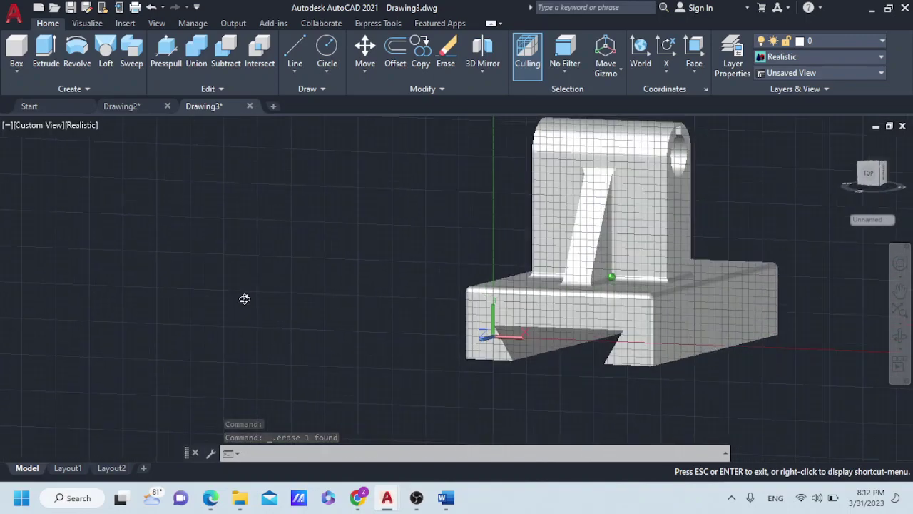
left_click(444, 498)
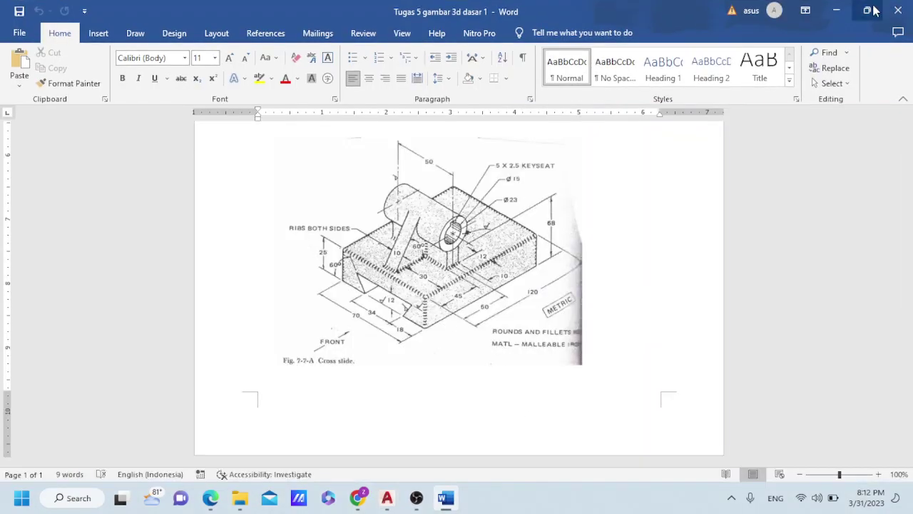
left_click(839, 13)
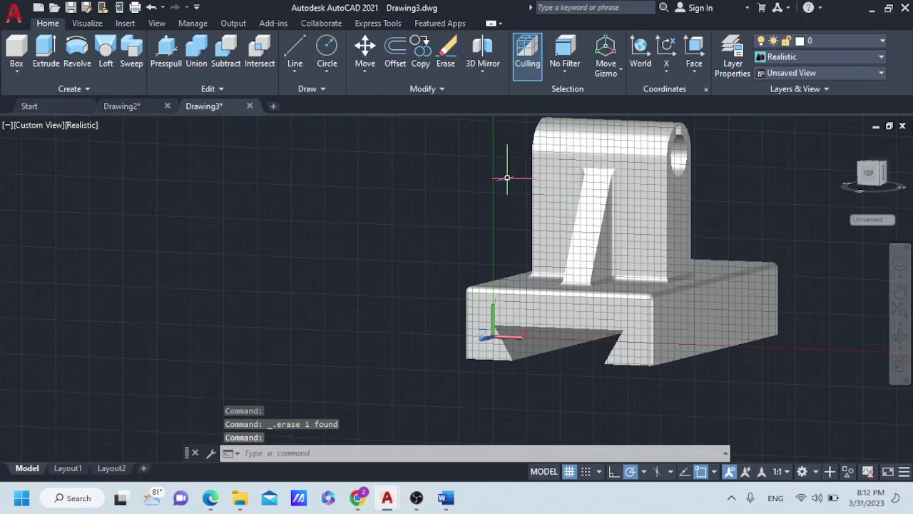
Orbit and pan to view the finished bracket from another side, then bring OBS forward
mouse_move(506, 177)
middle_mouse_down("shift")
mouse_move(475, 193)
mouse_move(428, 190)
middle_mouse_up("shift")
middle_click_drag(462, 164, 430, 207)
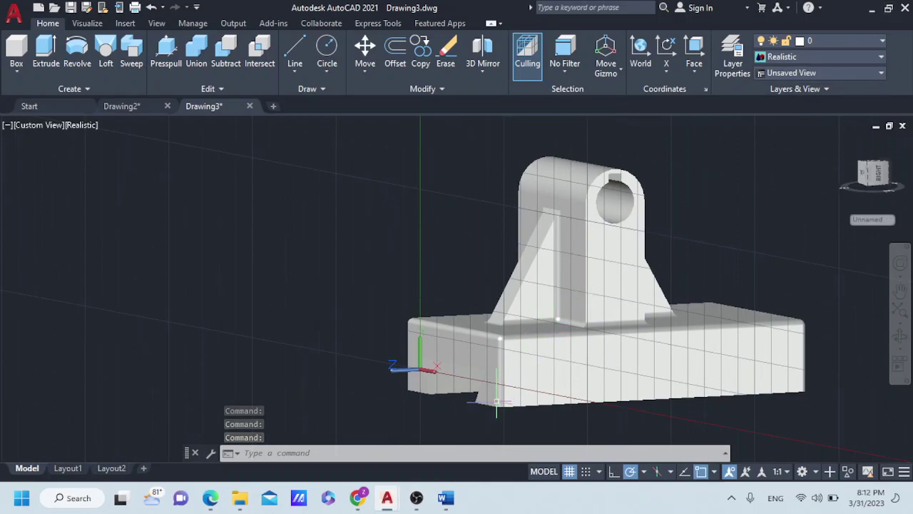
left_click(417, 498)
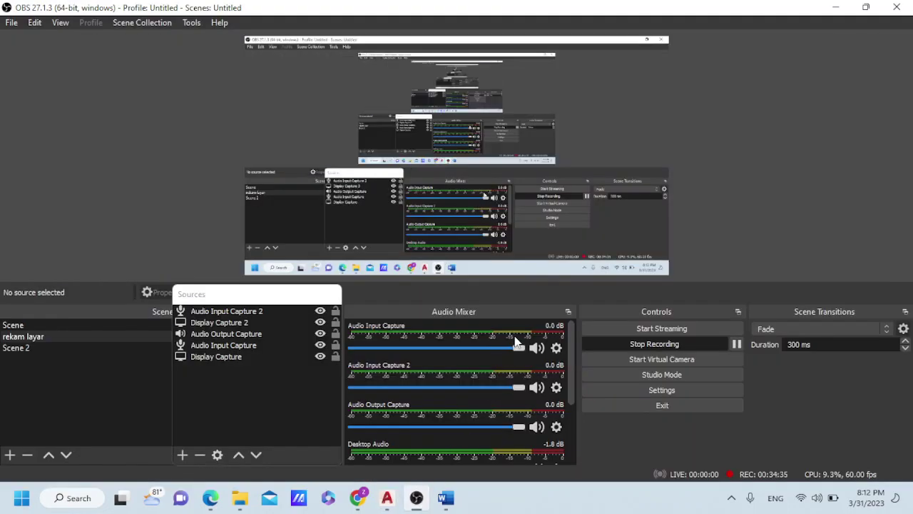